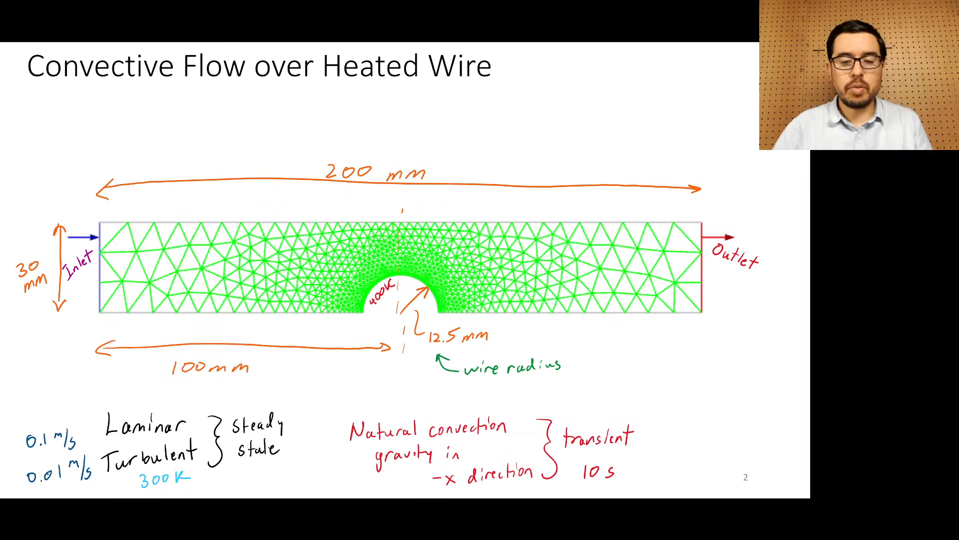
Switch to Ansys Workbench and add a standalone Geometry component system to the project schematic
{"action": "key", "text": "super+Tab"}
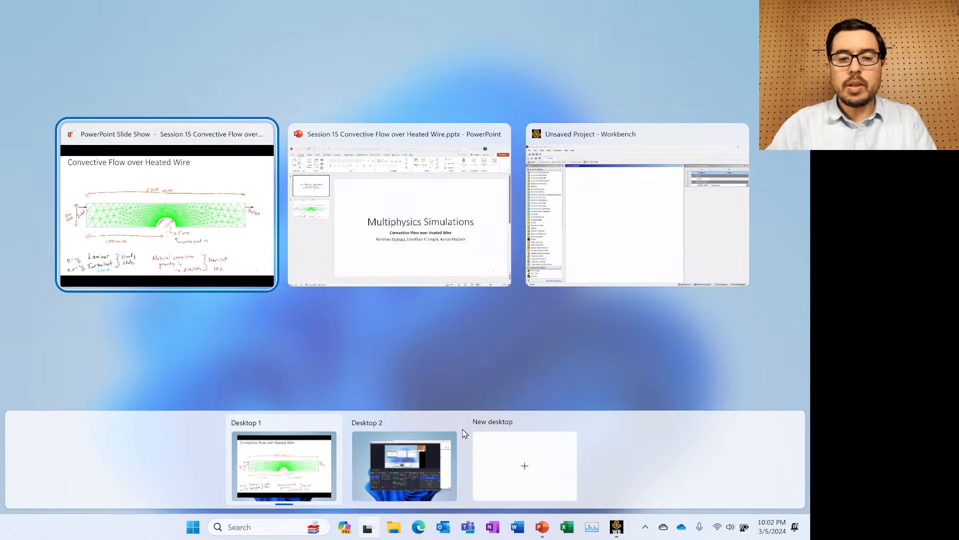
{"action": "left_click", "coordinate": [608, 250]}
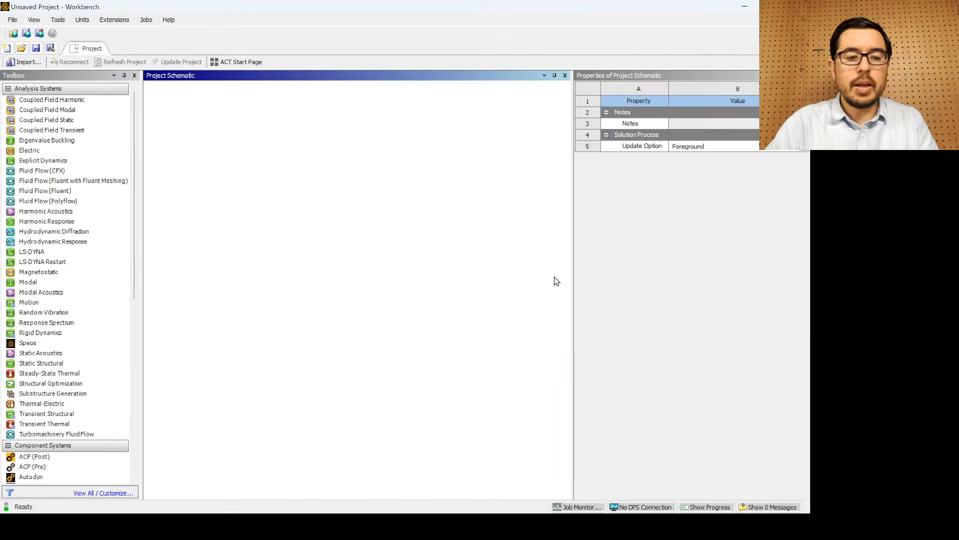
{"action": "scroll", "coordinate": [84, 345], "scroll_direction": "down", "scroll_amount": 4}
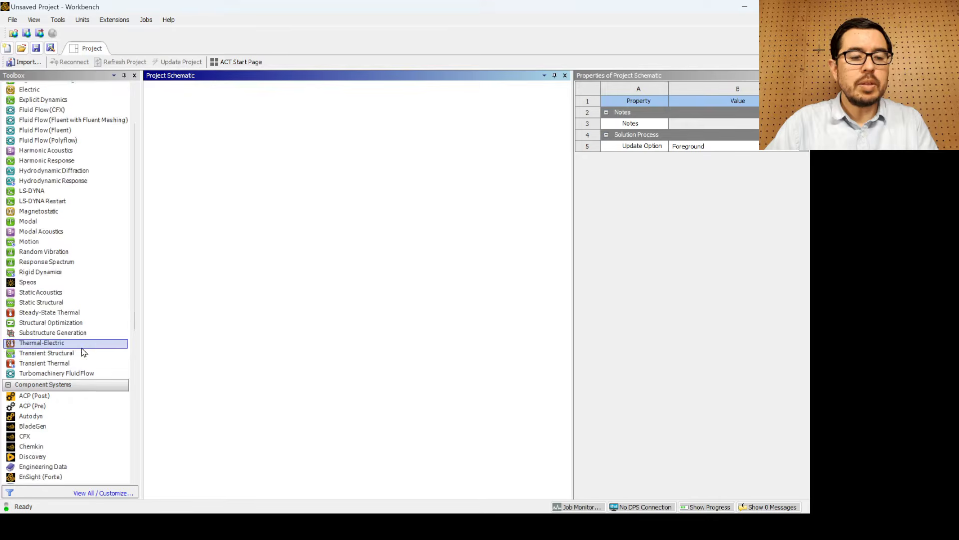
{"action": "scroll", "coordinate": [75, 379], "scroll_direction": "down", "scroll_amount": 7}
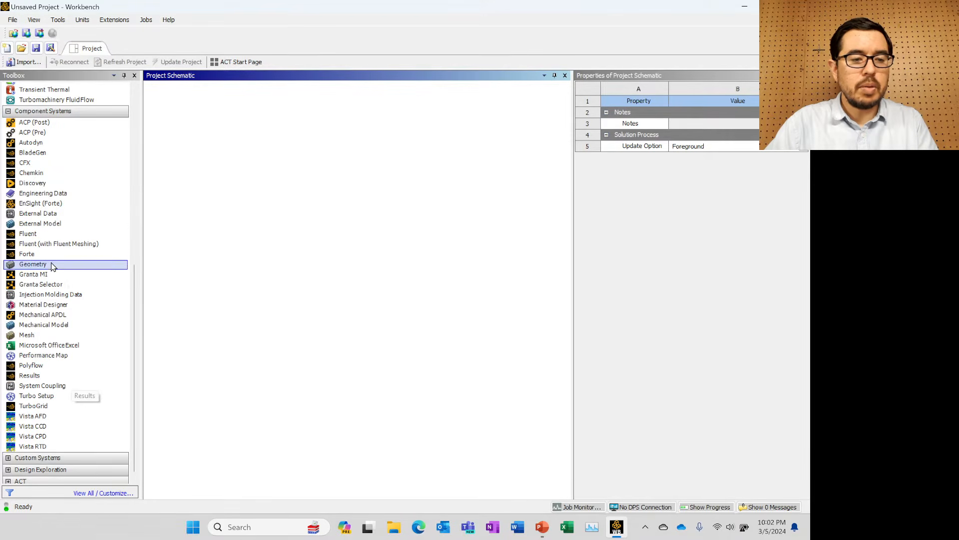
{"action": "left_click_drag", "start_coordinate": [77, 264], "coordinate": [229, 157]}
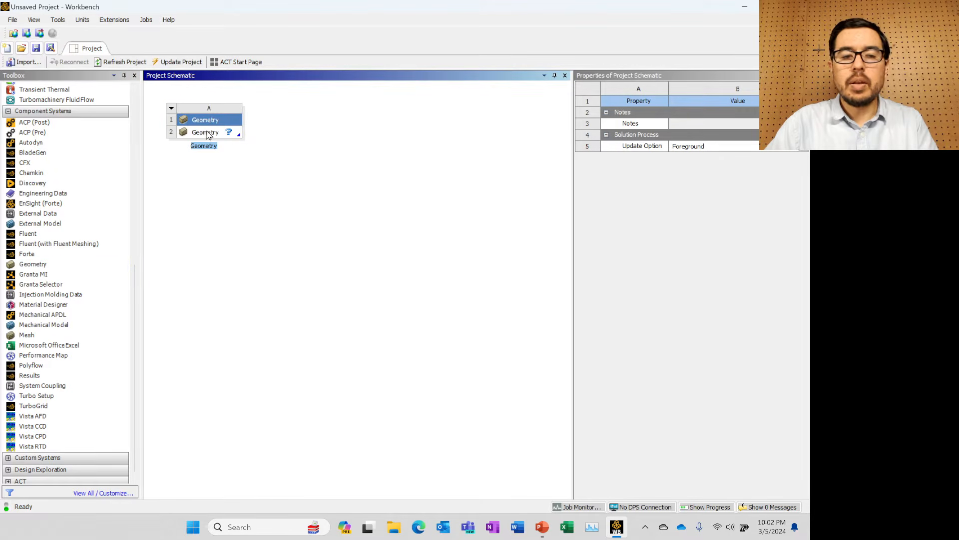
Set the Geometry cell's analysis type to 2D
{"action": "left_click", "coordinate": [209, 132]}
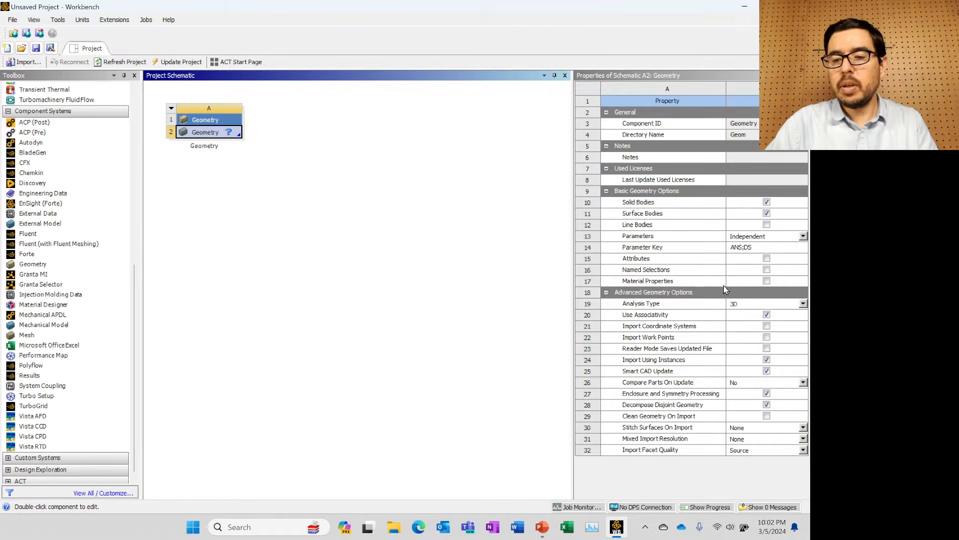
{"action": "left_click", "coordinate": [803, 303]}
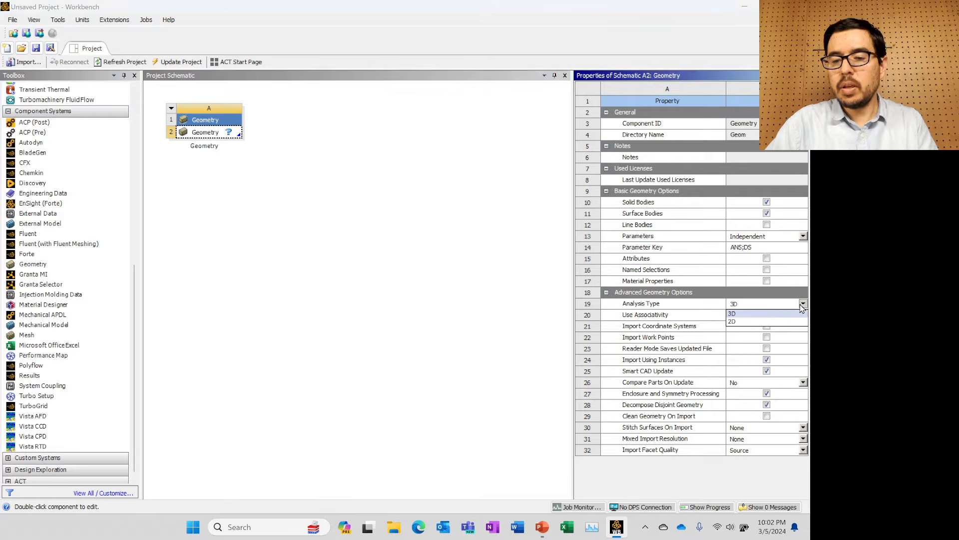
{"action": "left_click", "coordinate": [752, 322]}
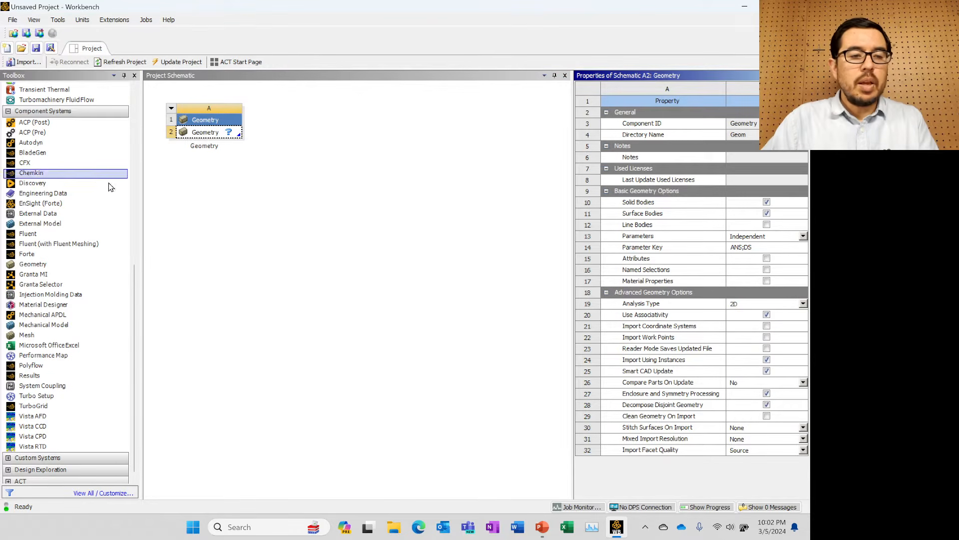
Add a Fluid Flow (Fluent) system beside the Geometry system and link the standalone geometry to its Geometry cell
{"action": "scroll", "coordinate": [85, 236], "scroll_direction": "up", "scroll_amount": 8}
{"action": "scroll", "coordinate": [85, 236], "scroll_direction": "up", "scroll_amount": 1}
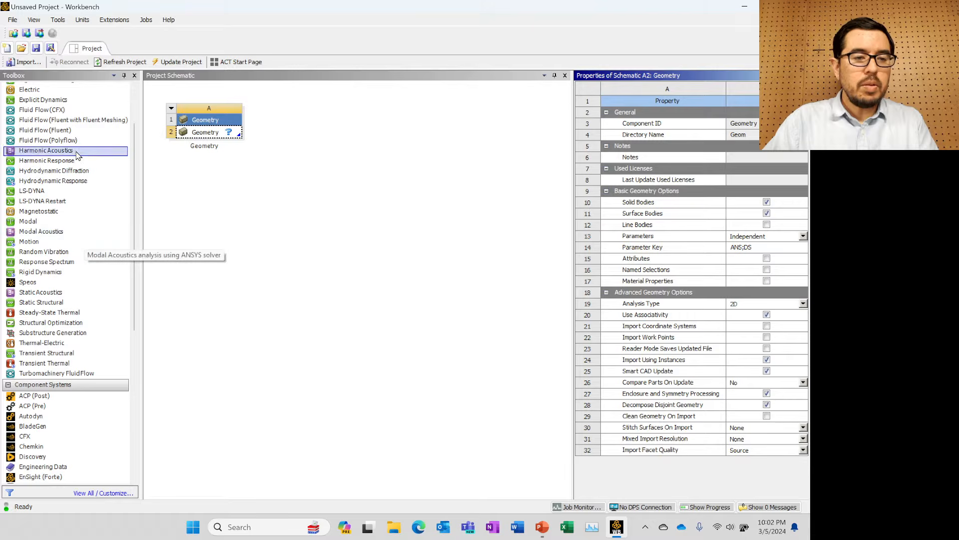
{"action": "left_click_drag", "start_coordinate": [34, 131], "coordinate": [307, 136]}
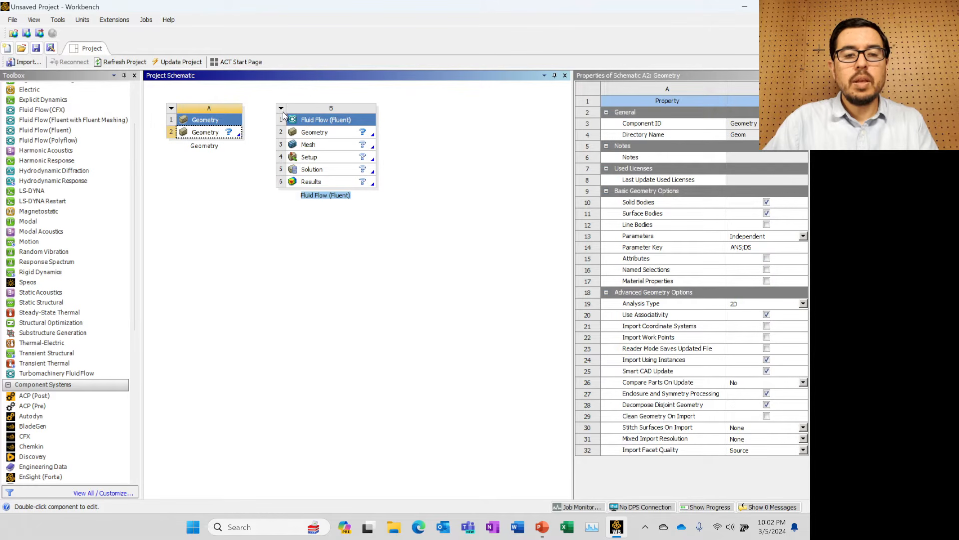
{"action": "left_click", "coordinate": [222, 137]}
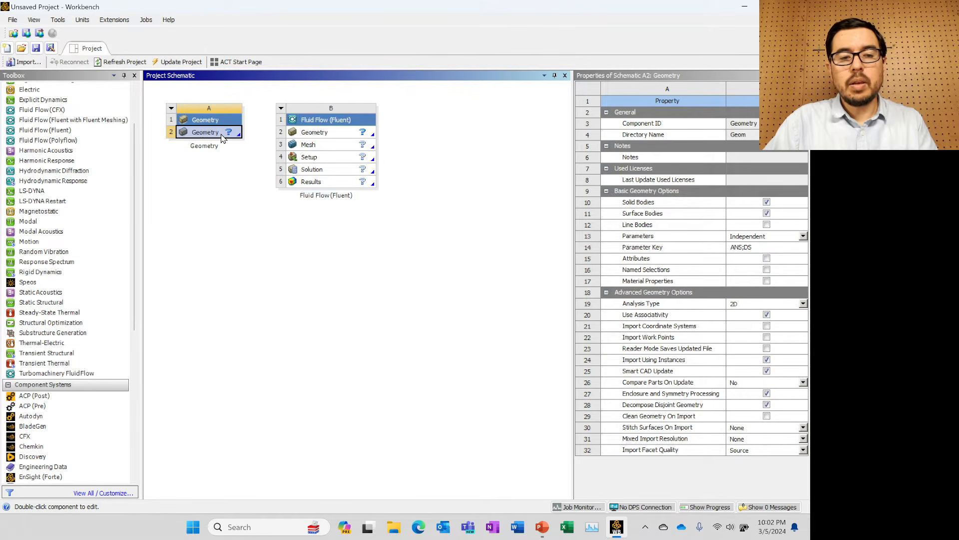
{"action": "left_click_drag", "start_coordinate": [222, 137], "coordinate": [295, 133]}
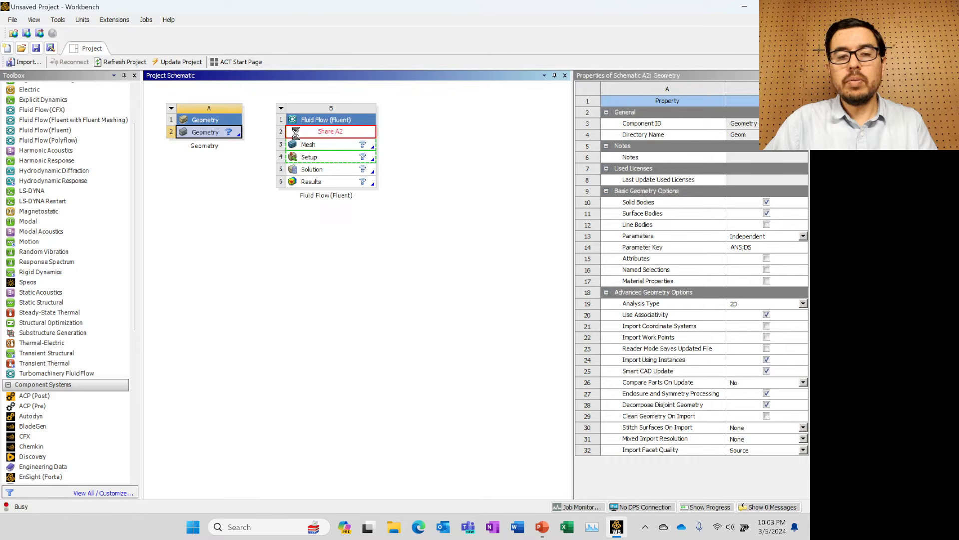
Delete the Fluid Flow (Fluent) system from the project schematic
{"action": "left_click", "coordinate": [281, 110]}
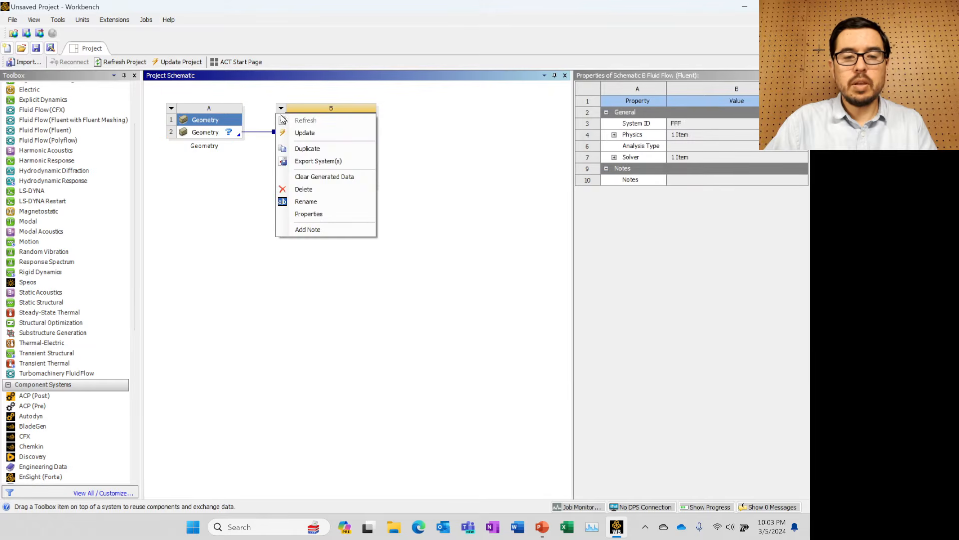
{"action": "left_click", "coordinate": [320, 177]}
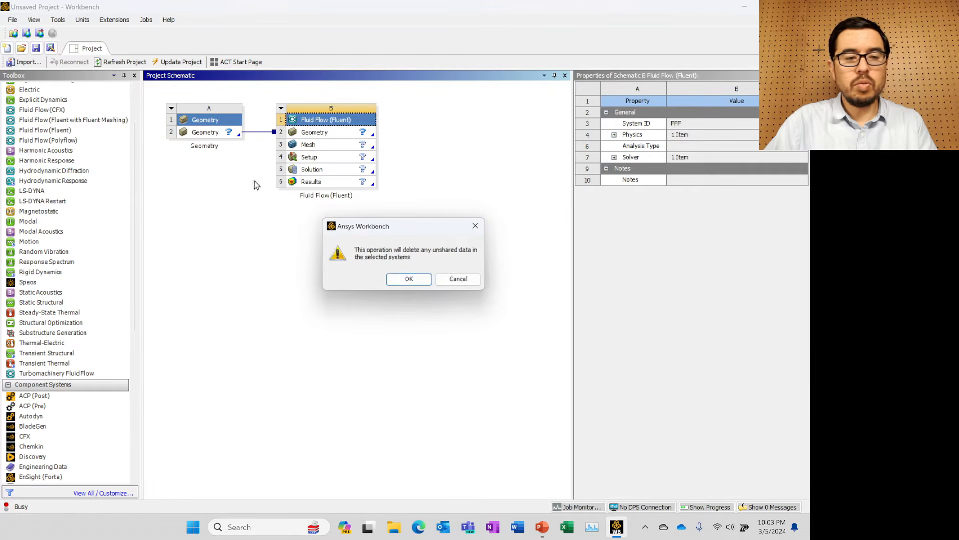
{"action": "left_click", "coordinate": [411, 278]}
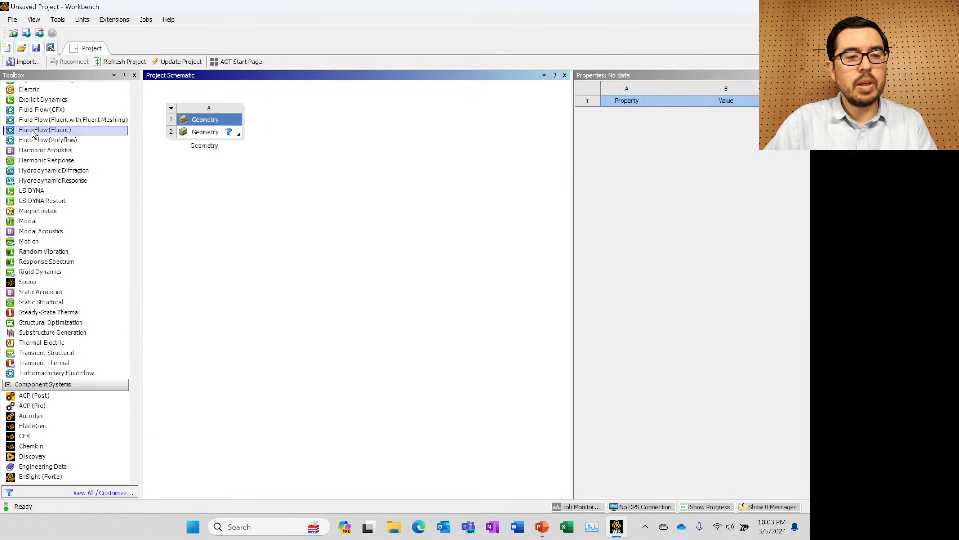
Add a Fluid Flow (Fluent) system that shares the standalone Geometry cell, and create a new SpaceClaim geometry in that cell
{"action": "left_click_drag", "start_coordinate": [33, 132], "coordinate": [190, 136]}
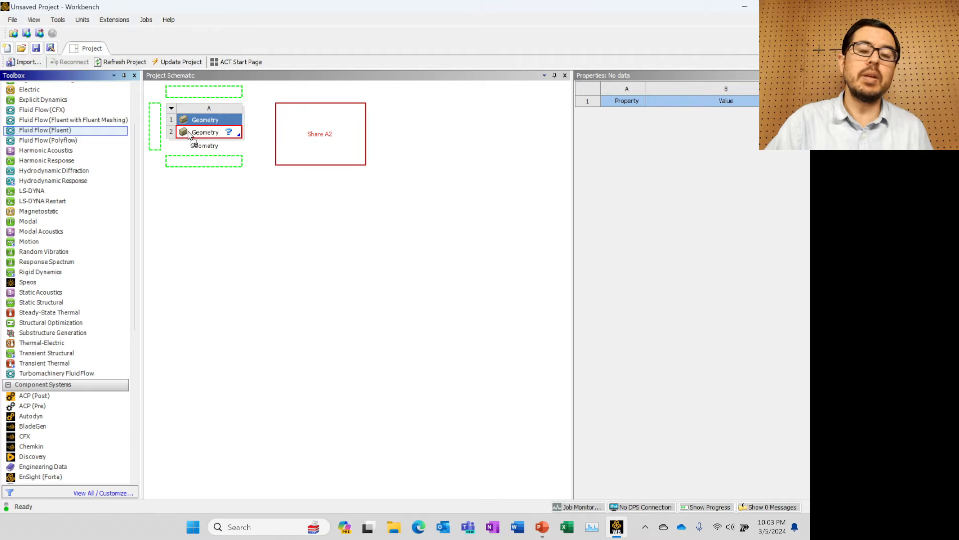
{"action": "left_click_drag", "start_coordinate": [189, 134], "coordinate": [211, 135]}
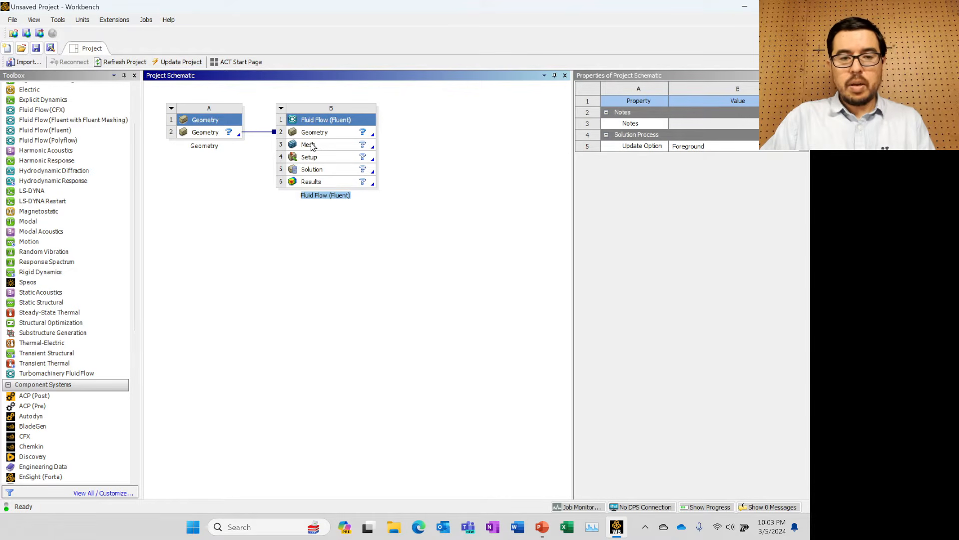
{"action": "right_click", "coordinate": [208, 135]}
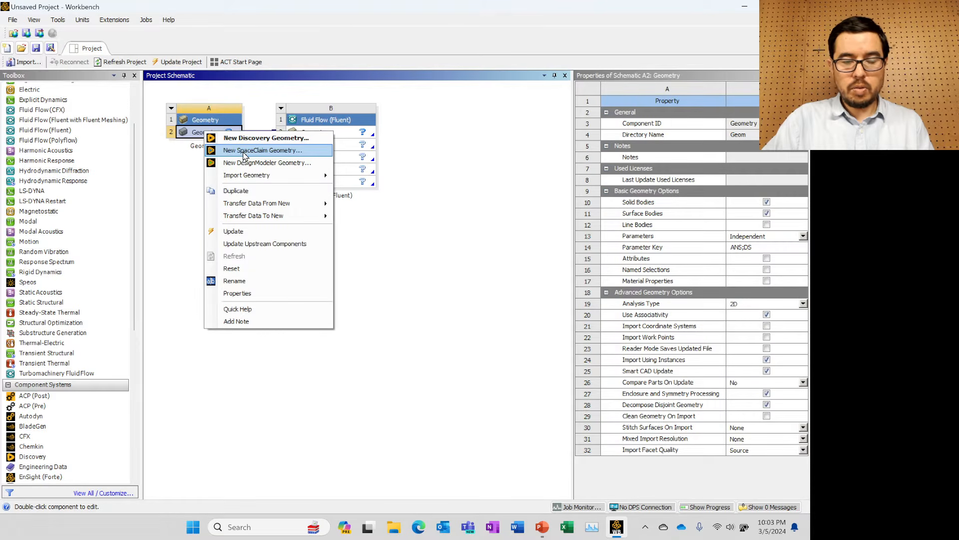
{"action": "left_click", "coordinate": [242, 151]}
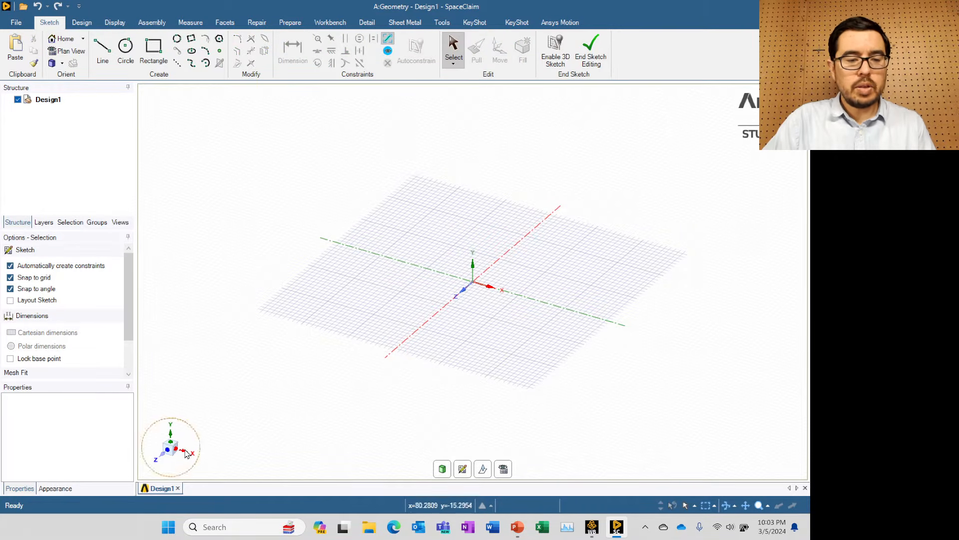
View the design along the Z axis and start a new sketch on the XY plane at the origin
{"action": "left_click", "coordinate": [169, 454]}
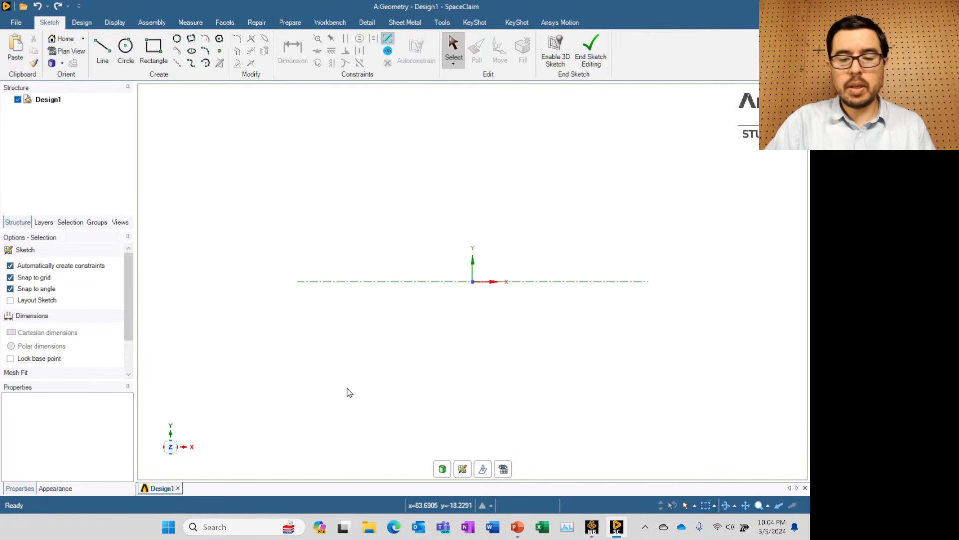
{"action": "left_click", "coordinate": [462, 470]}
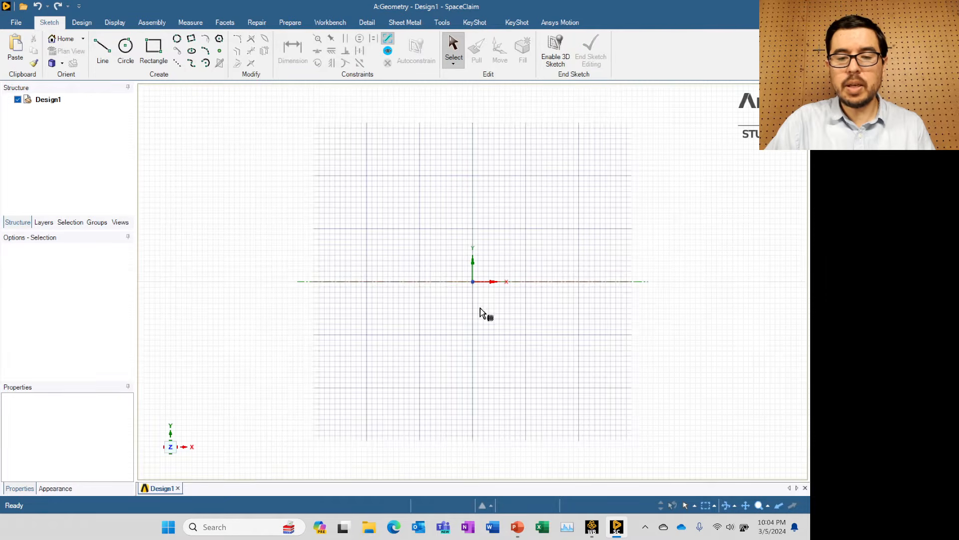
{"action": "left_click", "coordinate": [473, 282]}
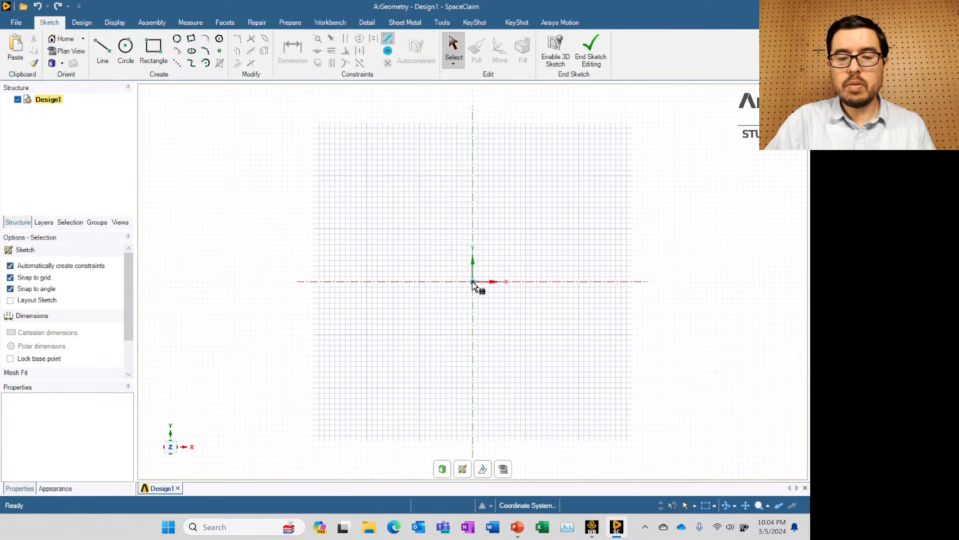
Sketch a rectangle 200 mm wide and 30 mm high with its lower-left corner at the origin
{"action": "left_click", "coordinate": [155, 58]}
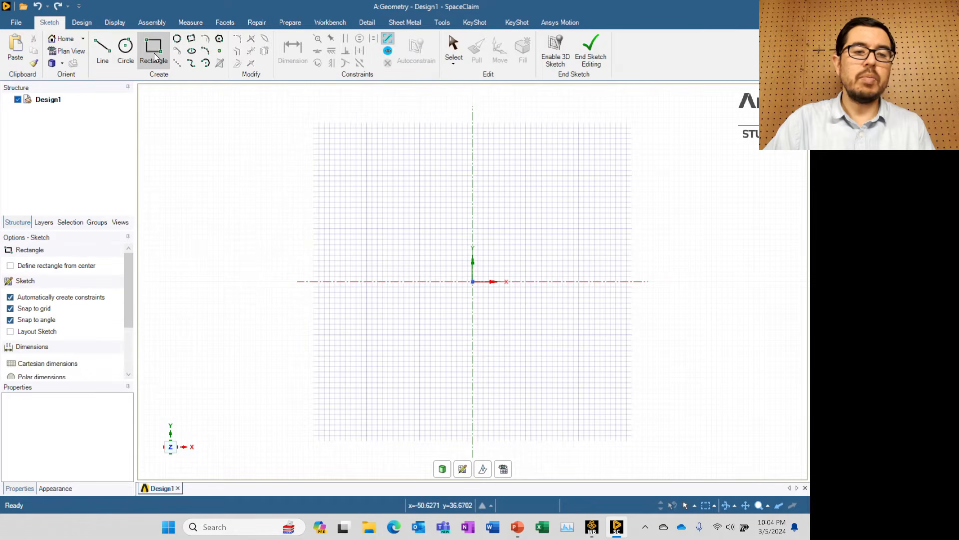
{"action": "left_click", "coordinate": [473, 281]}
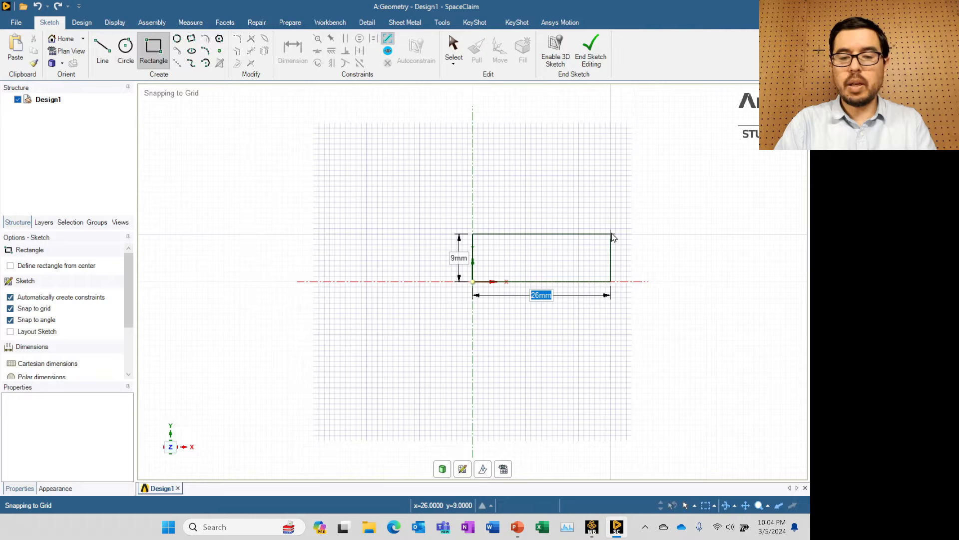
{"action": "type", "text": "200"}
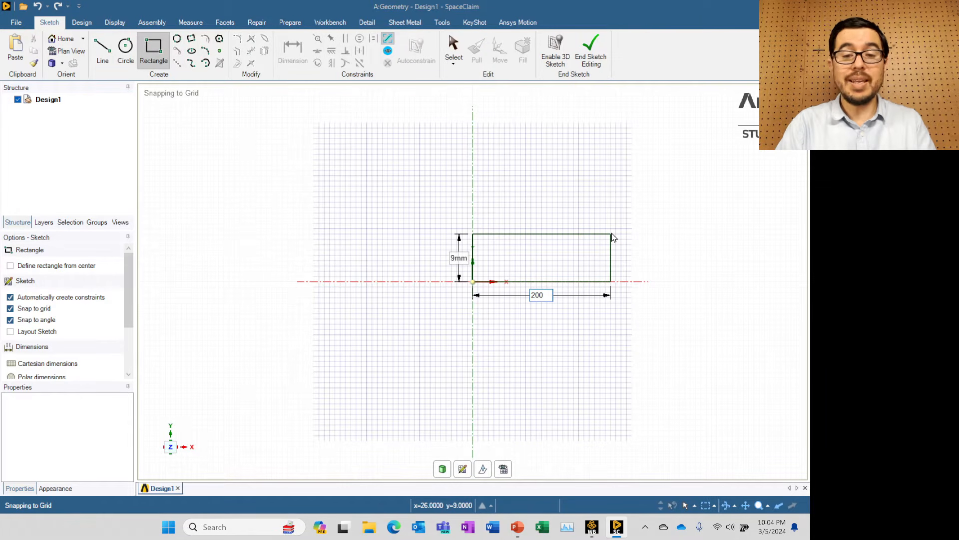
{"action": "scroll", "coordinate": [612, 234], "scroll_direction": "down", "scroll_amount": 6}
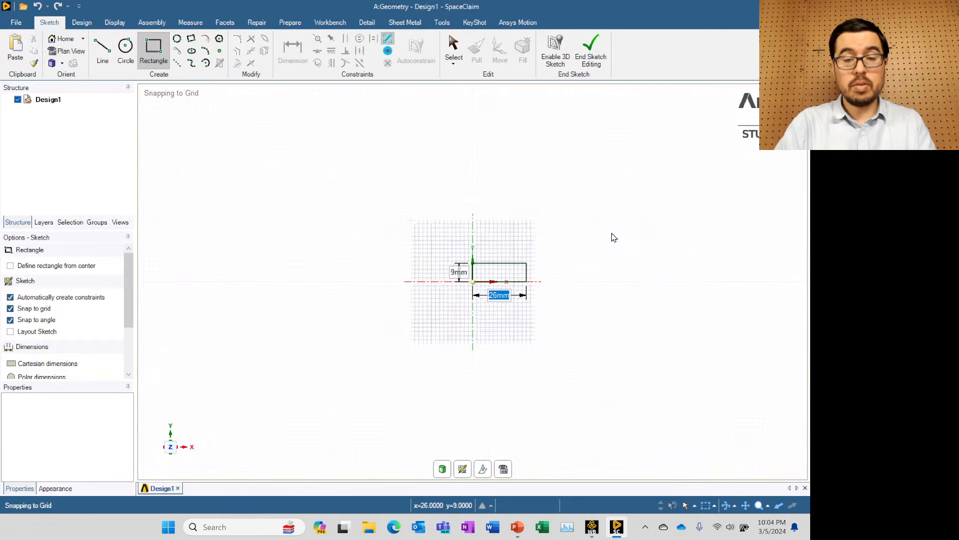
{"action": "type", "text": "200"}
{"action": "key", "text": "Tab"}
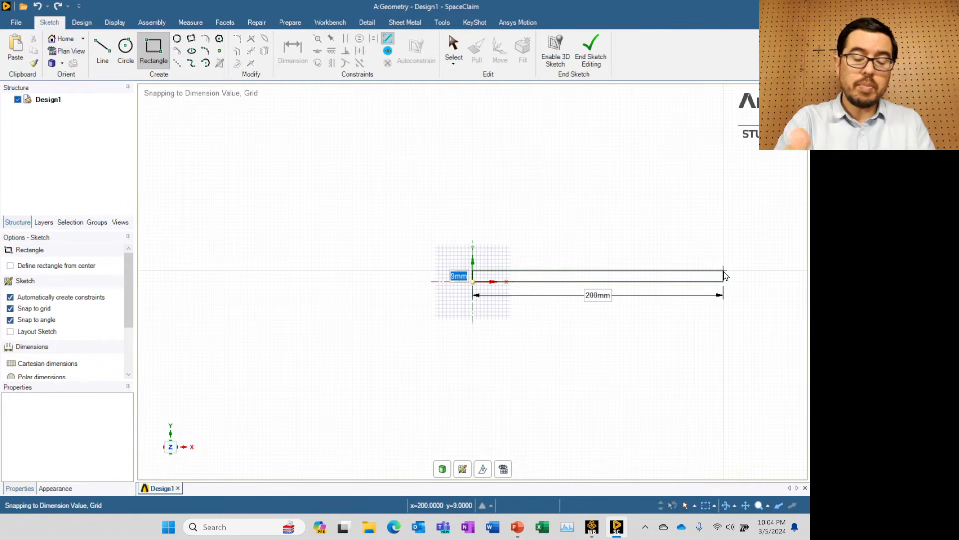
{"action": "type", "text": "30"}
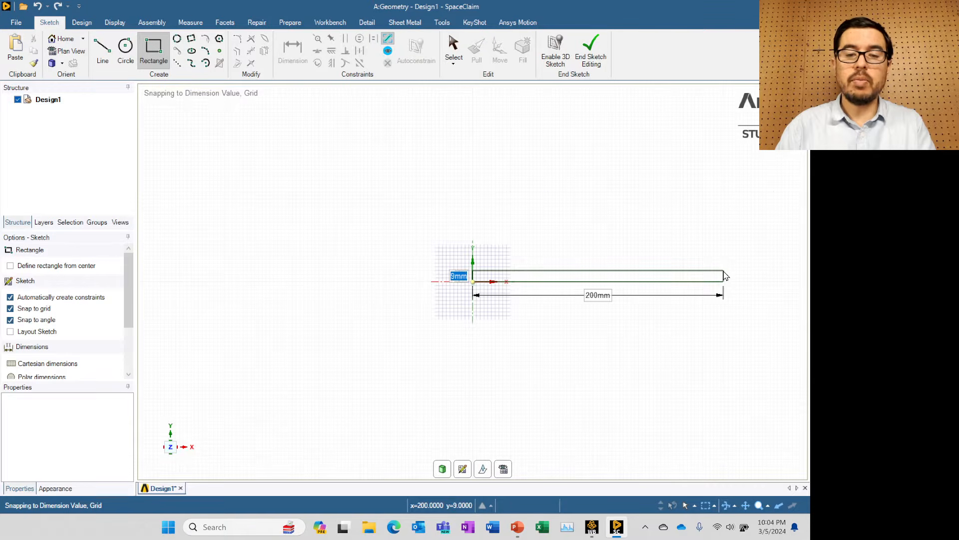
{"action": "key", "text": "Return"}
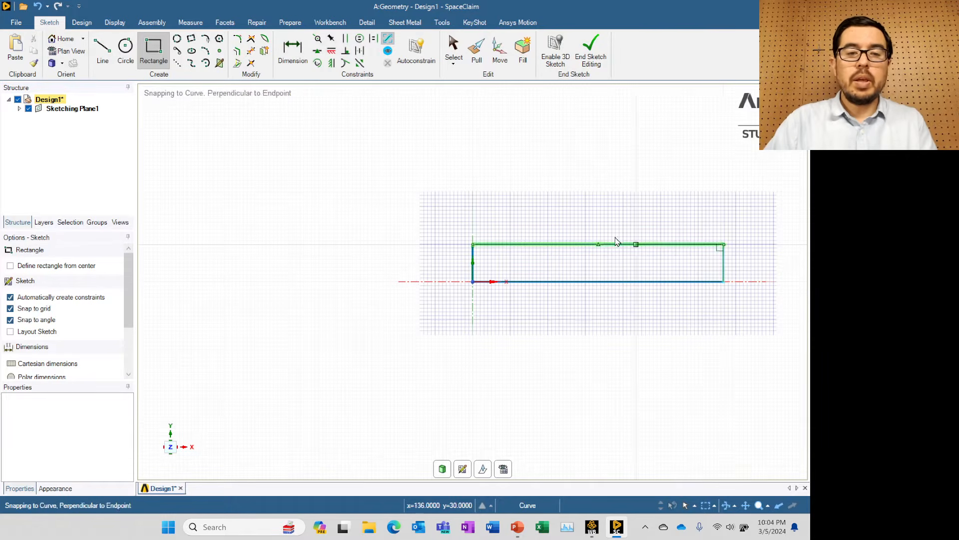
Sketch a 25 mm diameter circle centred on the midpoint of the rectangle's bottom edge
{"action": "left_click", "coordinate": [133, 59]}
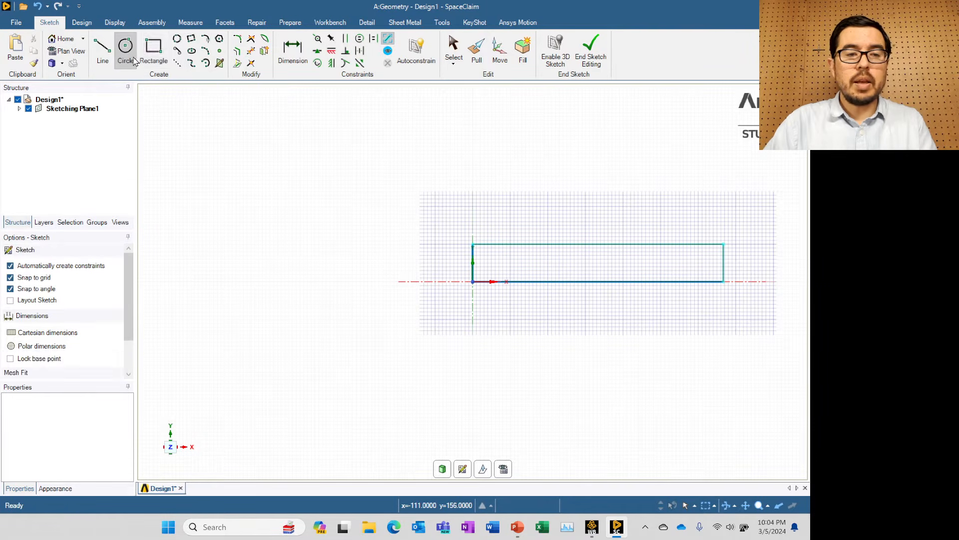
{"action": "left_click", "coordinate": [598, 282]}
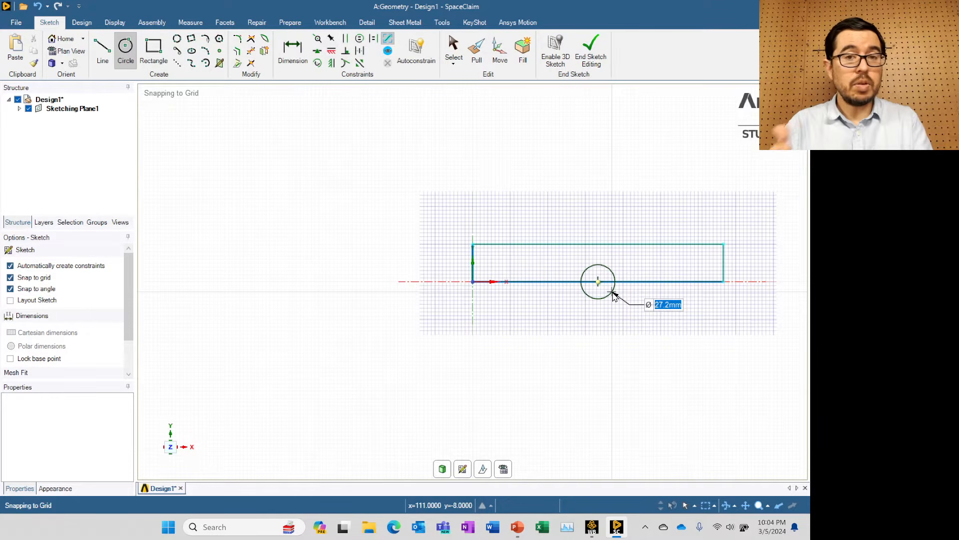
{"action": "type", "text": "25"}
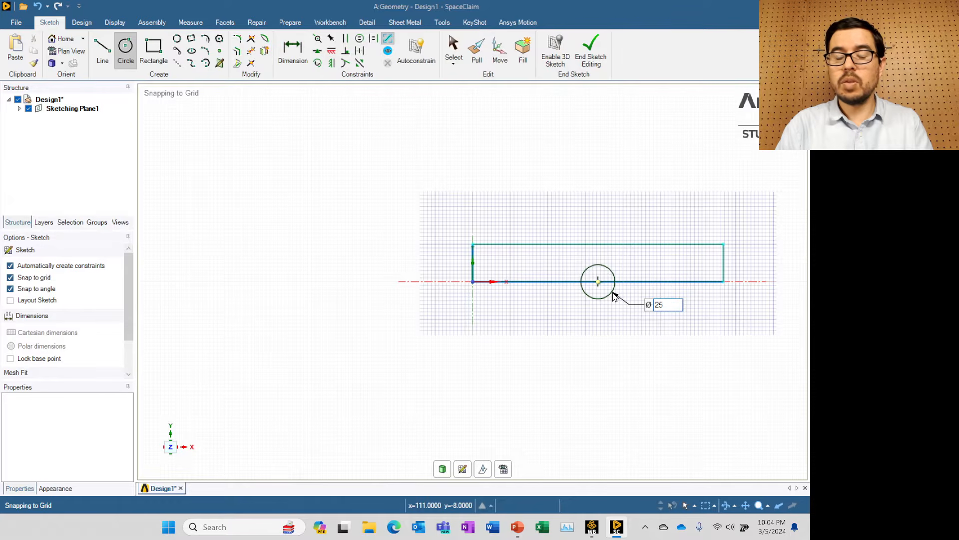
{"action": "key", "text": "Return"}
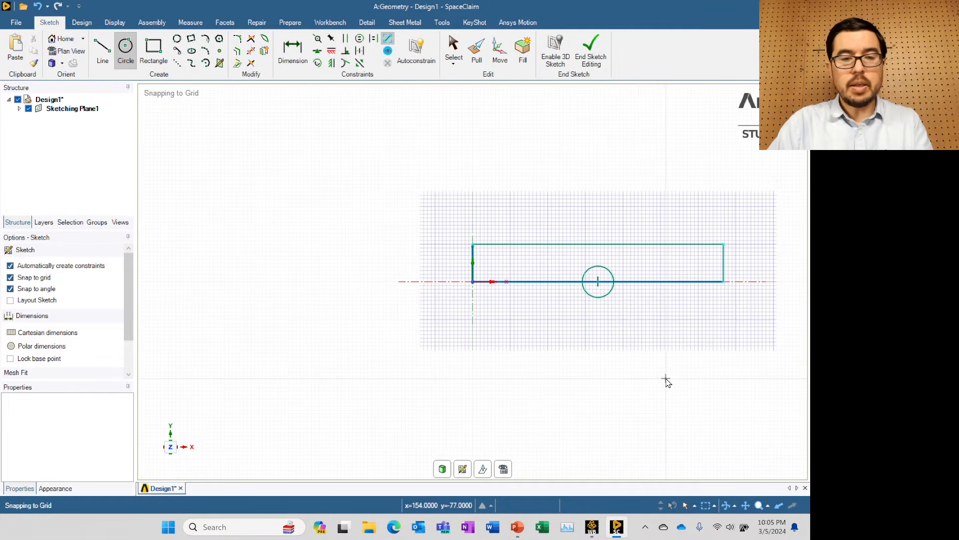
Trim away the lower half of the circle and the segment of the rectangle's bottom edge inside it
{"action": "left_click", "coordinate": [252, 54]}
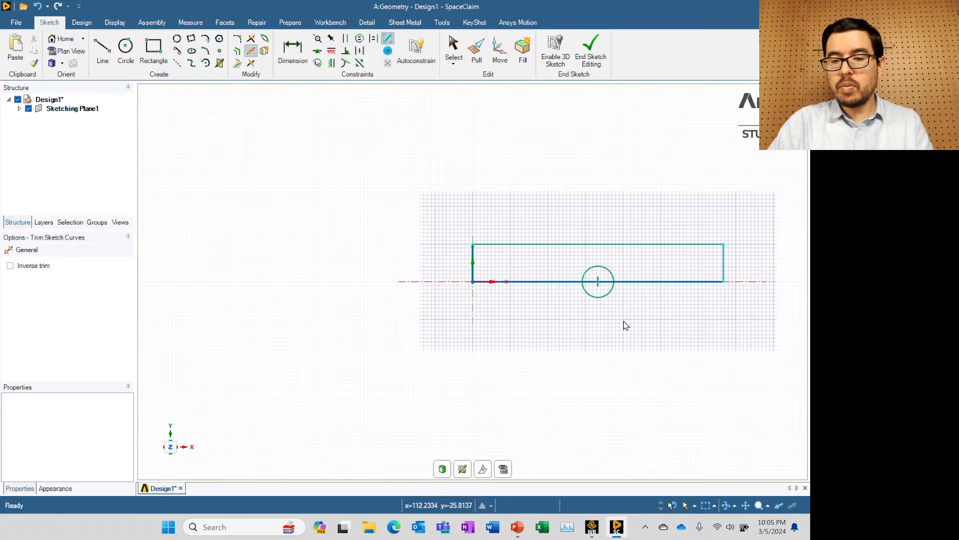
{"action": "left_click", "coordinate": [611, 295]}
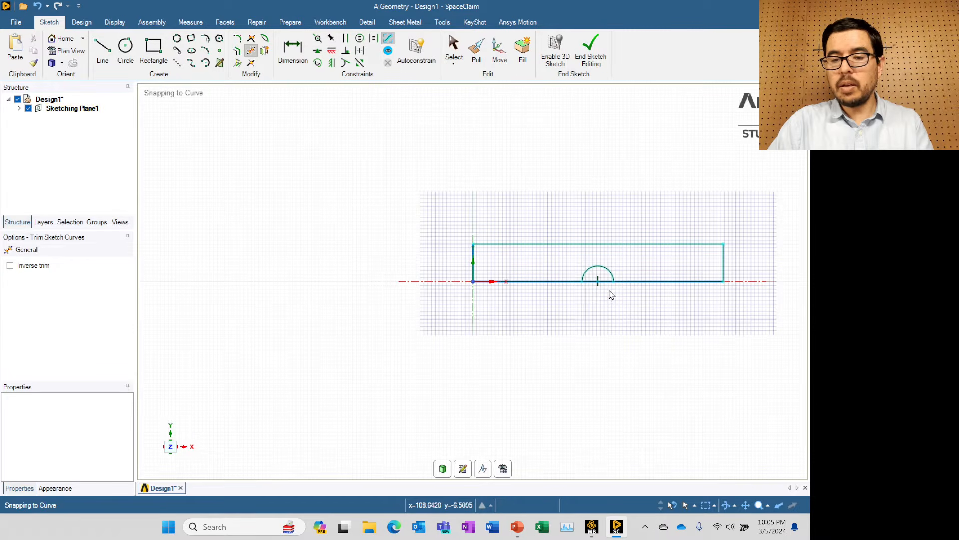
{"action": "left_click", "coordinate": [606, 281]}
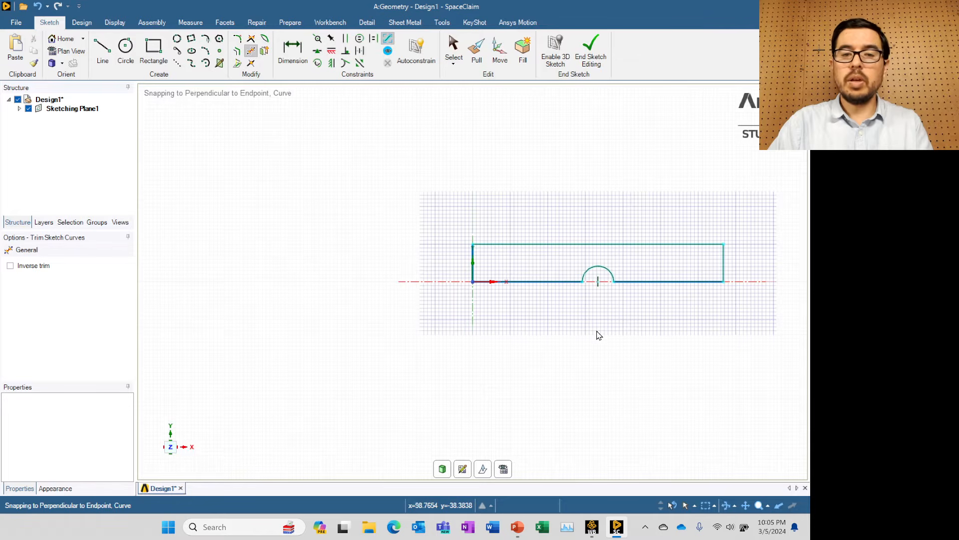
Select all the sketch curves and fill the closed channel profile to create a surface
{"action": "left_click", "coordinate": [454, 50]}
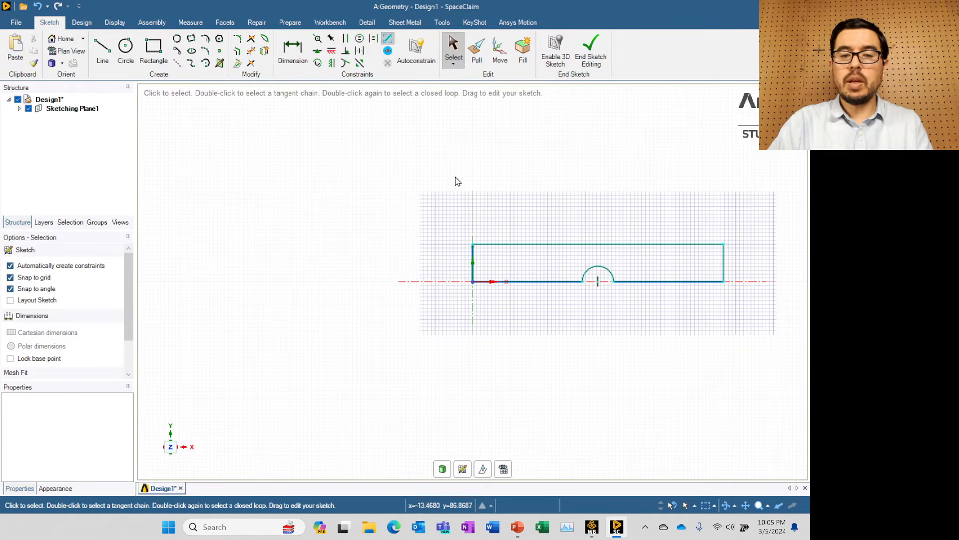
{"action": "mouse_move", "coordinate": [446, 199]}
{"action": "left_mouse_down"}
{"action": "mouse_move", "coordinate": [675, 363]}
{"action": "mouse_move", "coordinate": [757, 350]}
{"action": "left_mouse_up"}
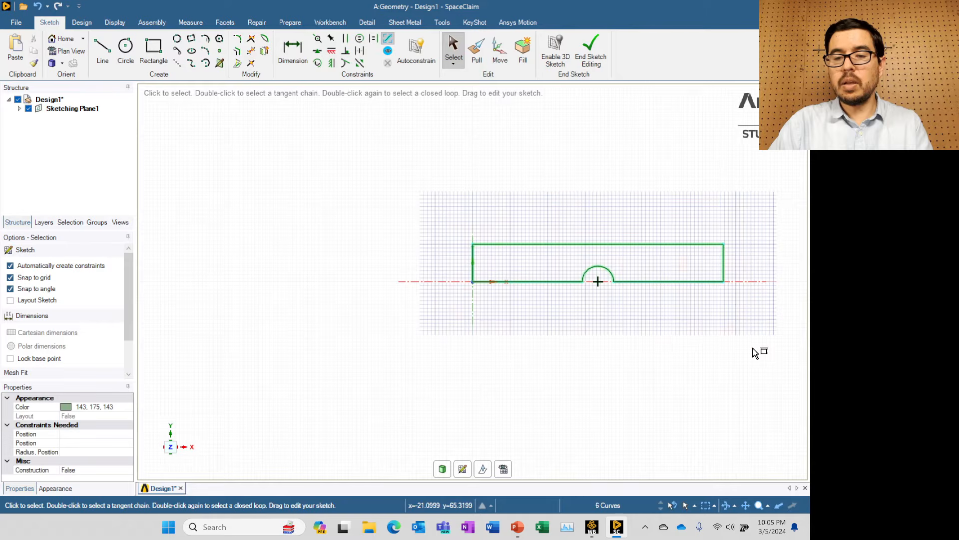
{"action": "left_click", "coordinate": [527, 56]}
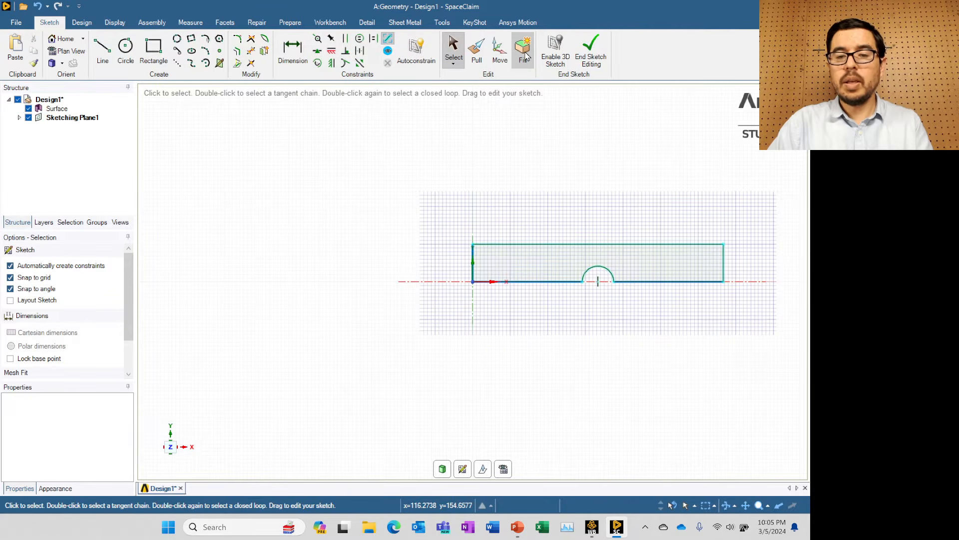
{"action": "left_click", "coordinate": [62, 109]}
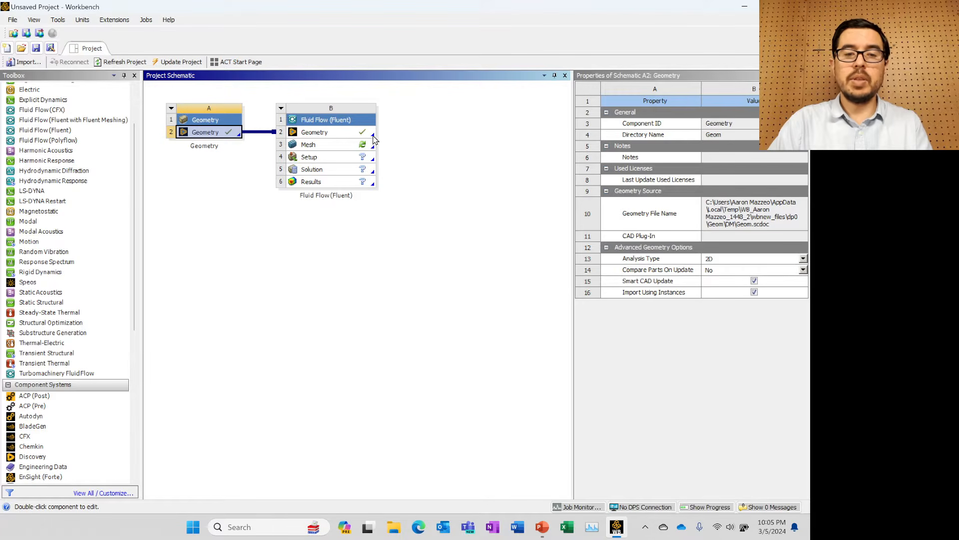
Open the Fluid Flow (Fluent) system's Mesh cell in Ansys Meshing and select the imported surface body under Geometry
{"action": "left_click", "coordinate": [306, 146]}
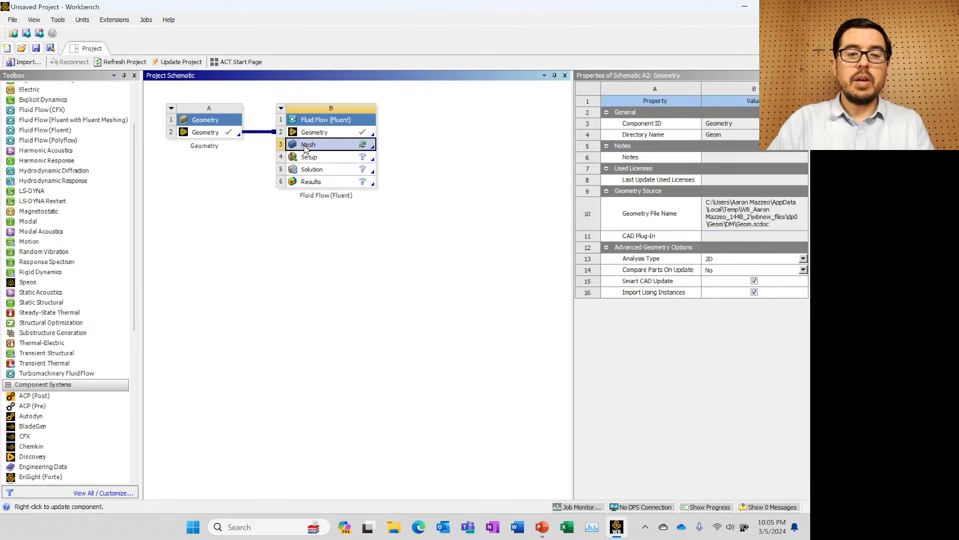
{"action": "double_click", "coordinate": [306, 146]}
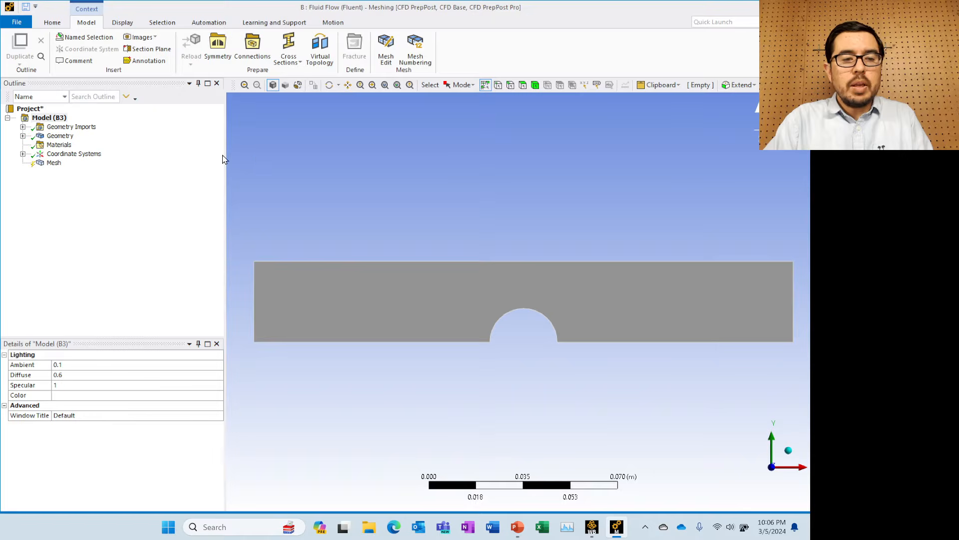
{"action": "left_click", "coordinate": [22, 136]}
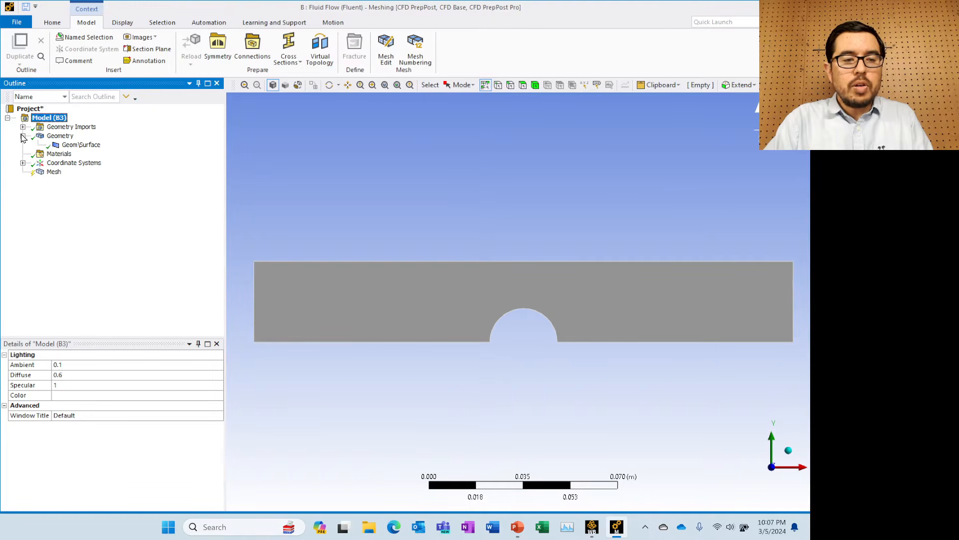
{"action": "left_click", "coordinate": [82, 145]}
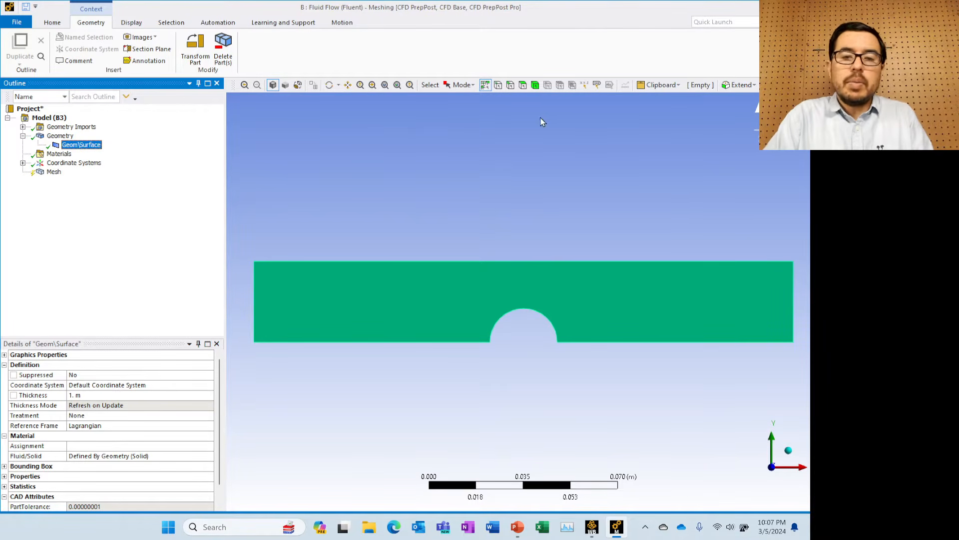
Create a named selection called top_mirror from the channel's top edge
{"action": "left_click", "coordinate": [511, 86]}
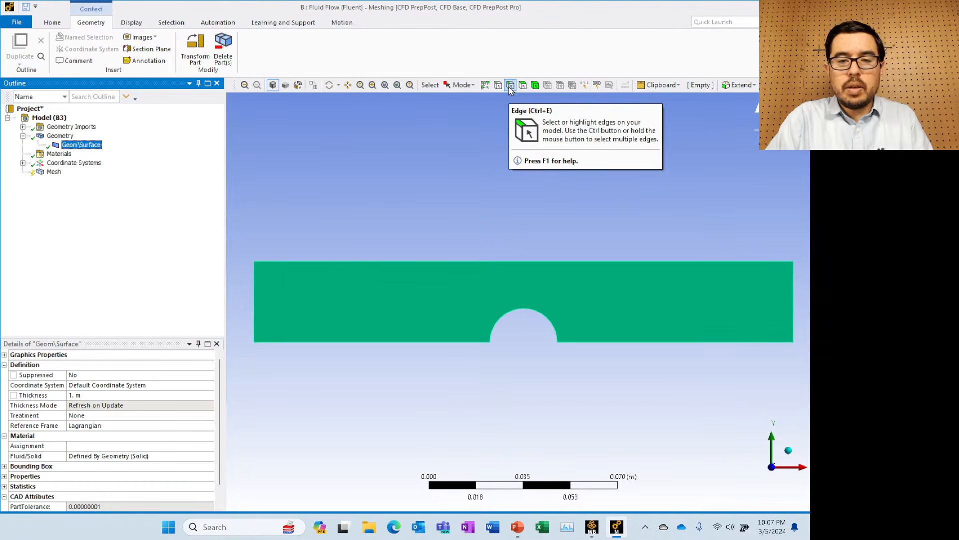
{"action": "left_click", "coordinate": [344, 266]}
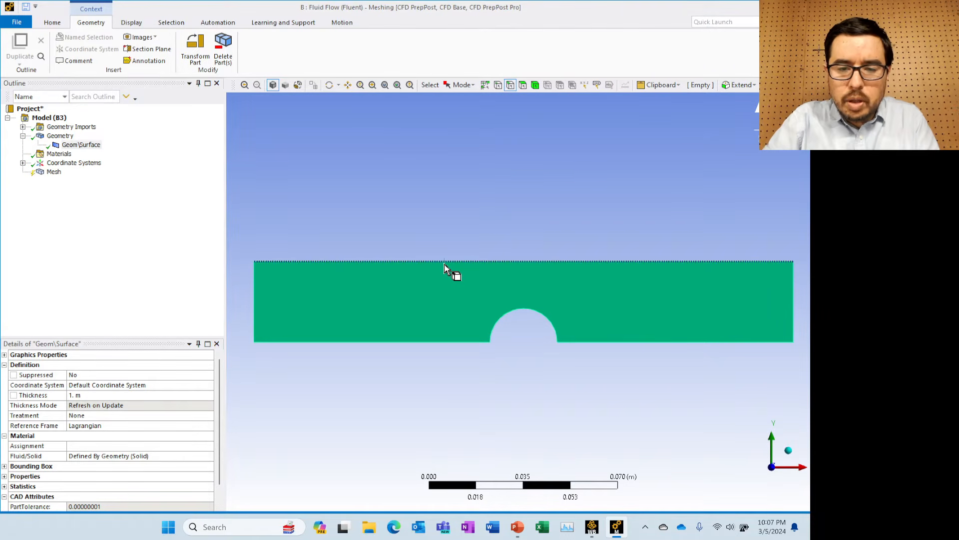
{"action": "key", "text": "n"}
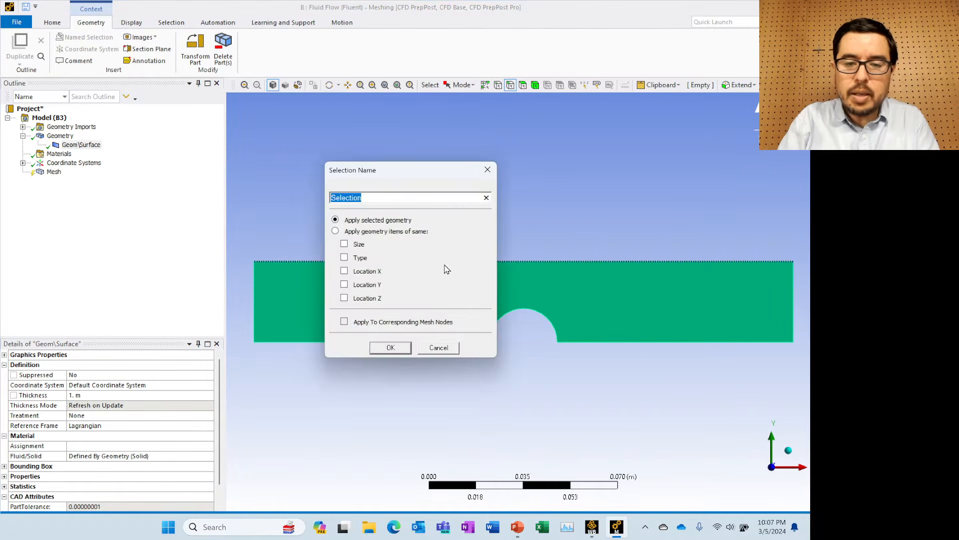
{"action": "type", "text": "top"}
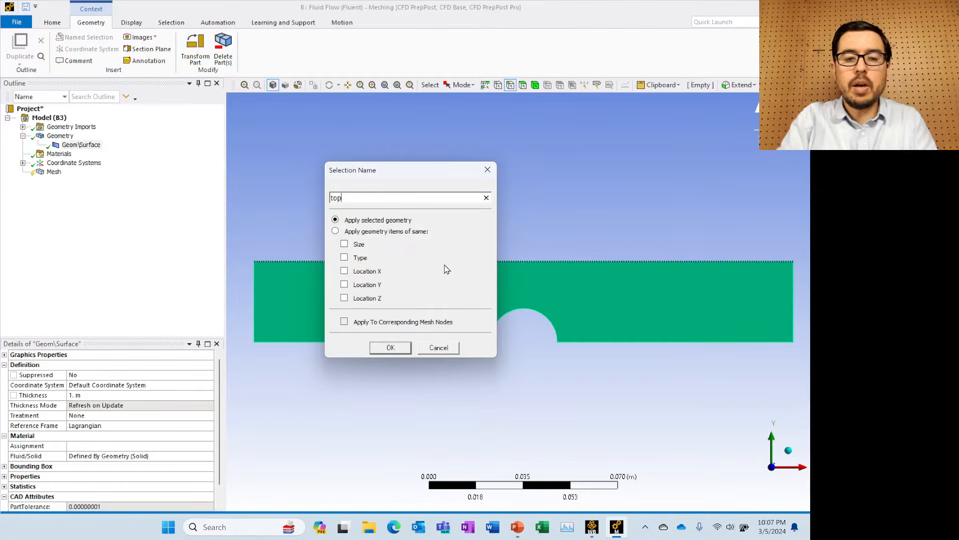
{"action": "type", "text": "_mirror"}
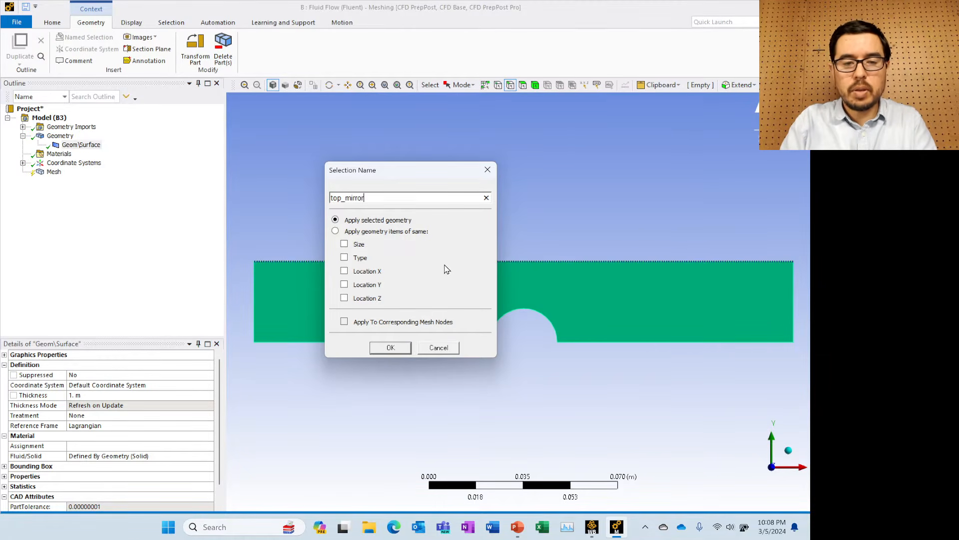
{"action": "key", "text": "Return"}
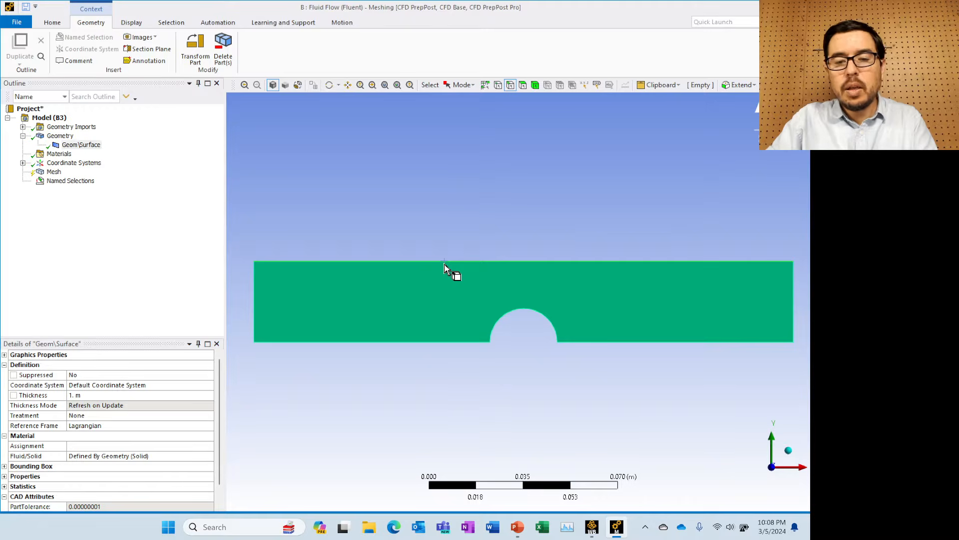
Create a named selection called bottom_mirror from the two straight bottom edges on either side of the half circle
{"action": "left_click", "coordinate": [444, 343]}
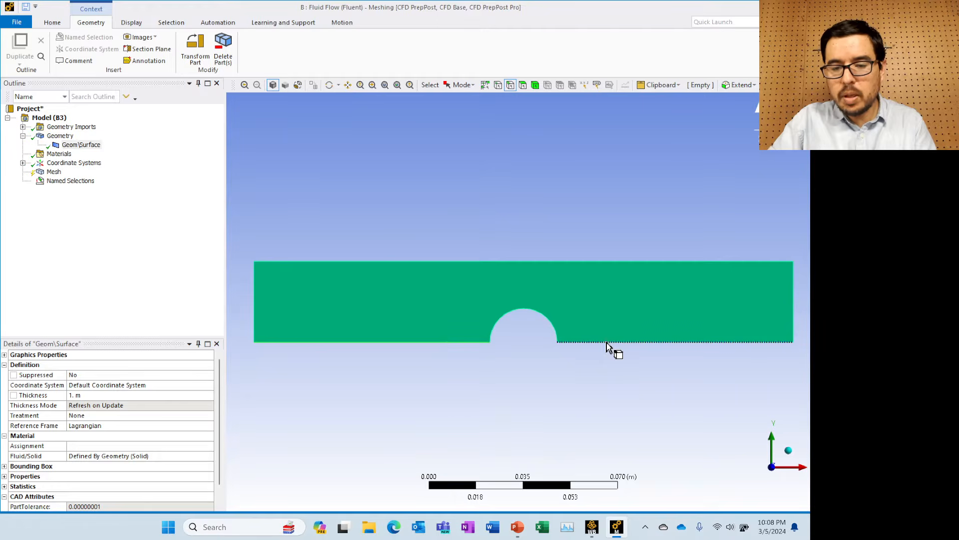
{"action": "type", "text": "n"}
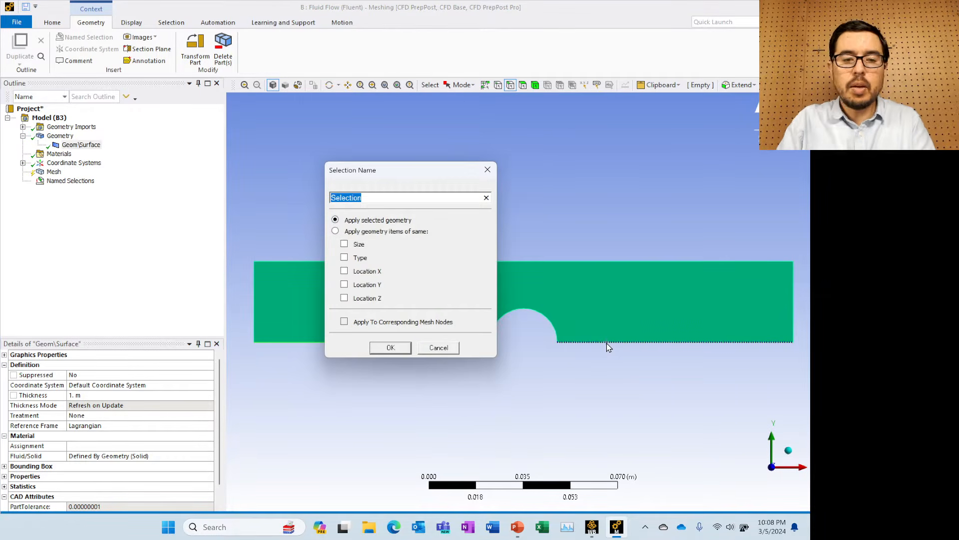
{"action": "type", "text": "bottom_"}
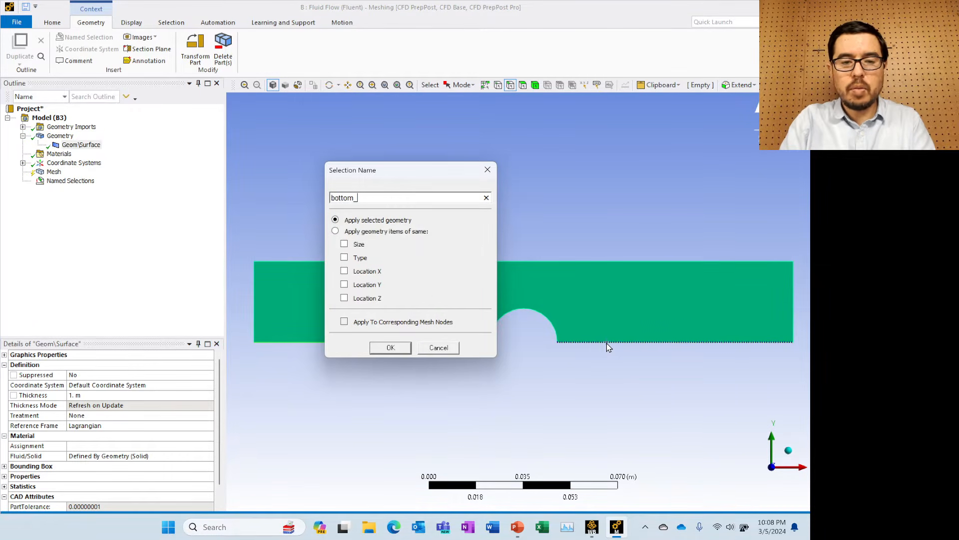
{"action": "type", "text": "mirror"}
{"action": "key", "text": "Return"}
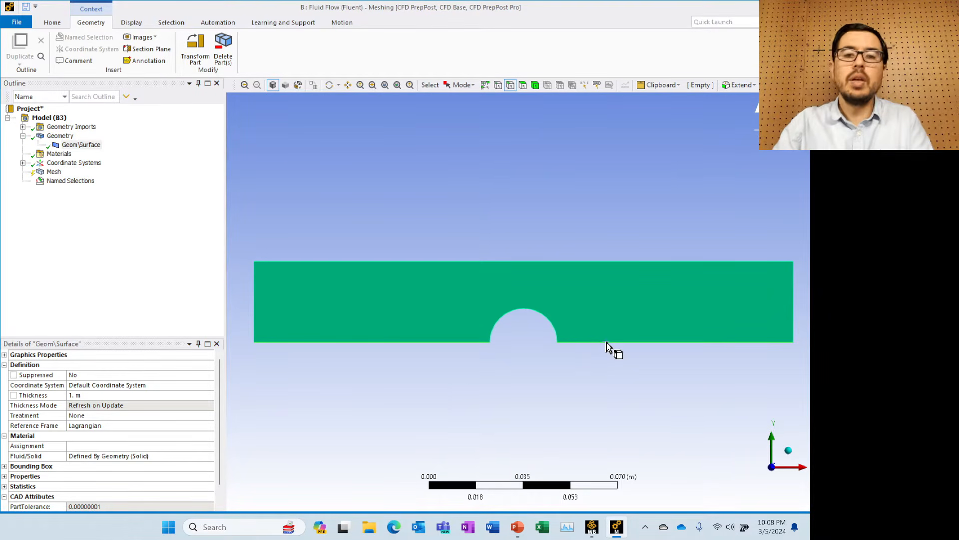
{"action": "left_click", "coordinate": [606, 342]}
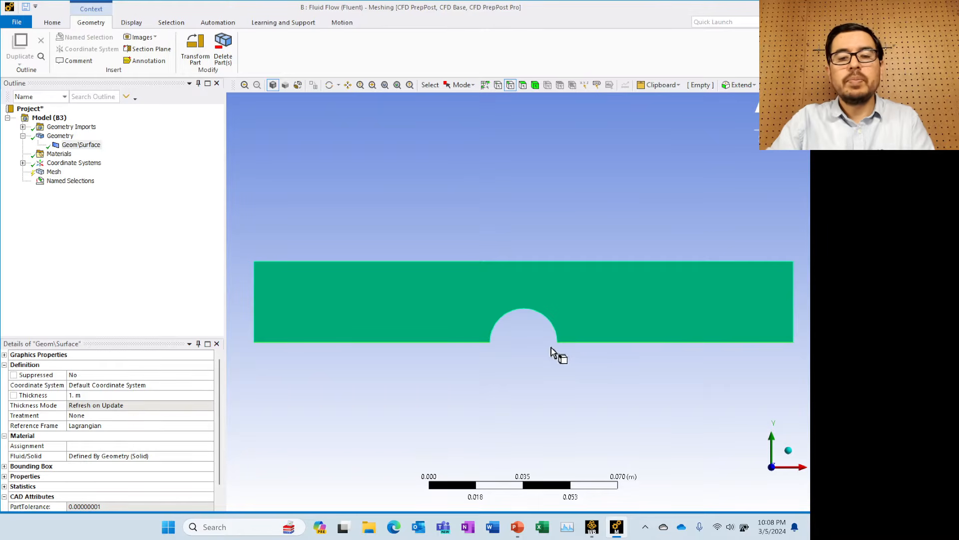
Create a named selection called wire_edge from the half-circle arc
{"action": "left_click", "coordinate": [509, 316]}
{"action": "type", "text": "n"}
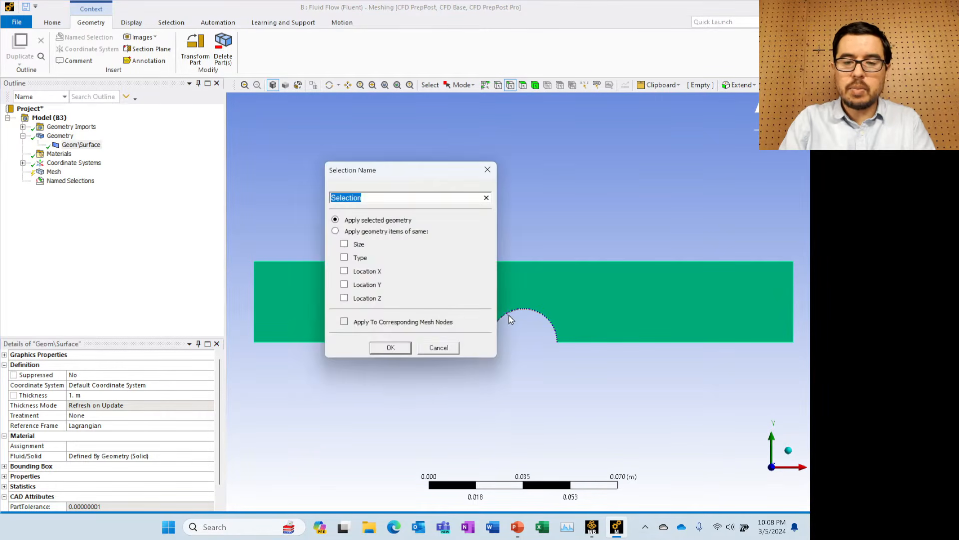
{"action": "type", "text": "wire"}
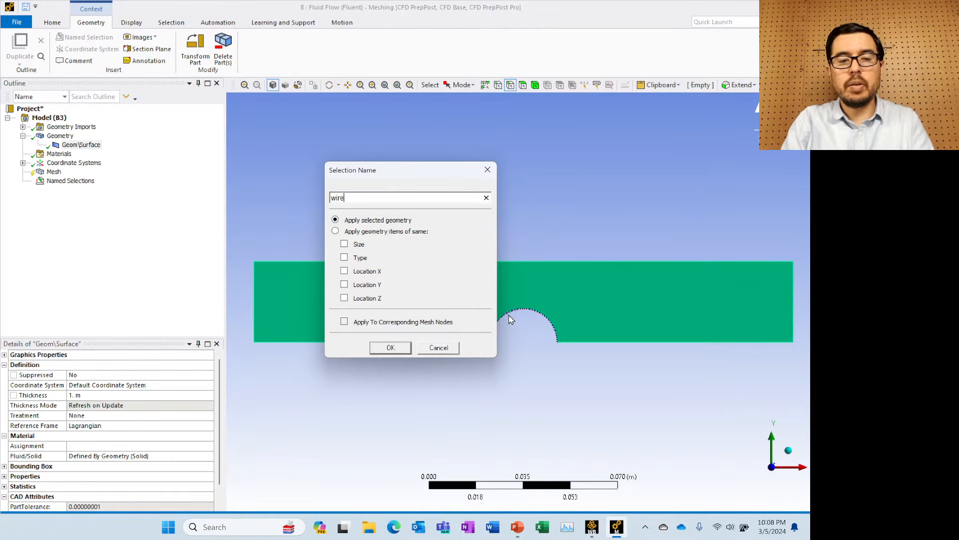
{"action": "type", "text": "_edge"}
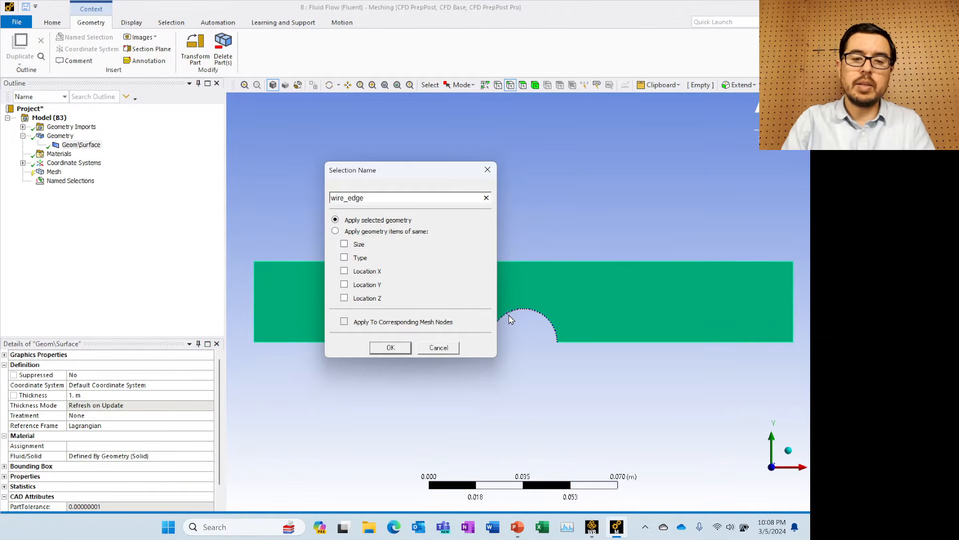
{"action": "key", "text": "Return"}
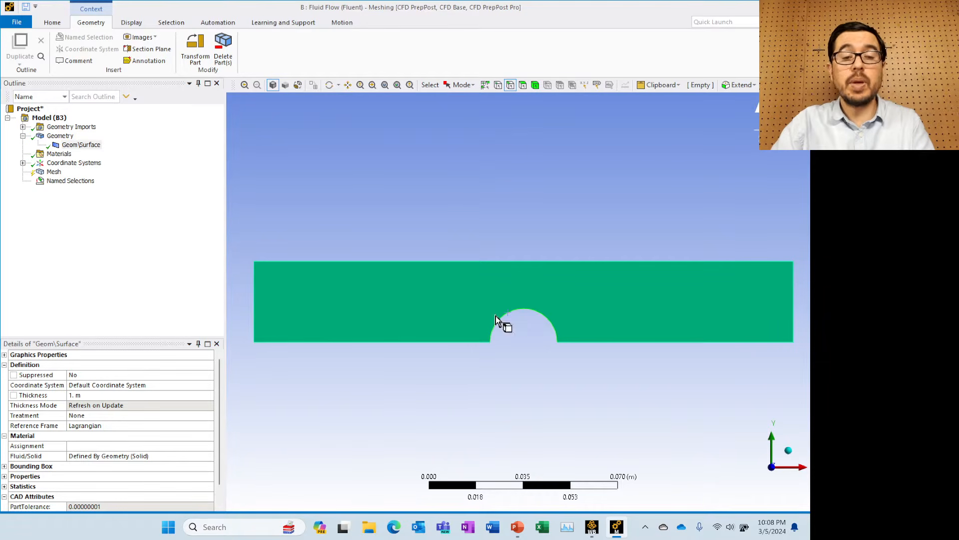
Create a named selection called inlet from the channel's left vertical edge
{"action": "left_click", "coordinate": [253, 304]}
{"action": "key", "text": "n"}
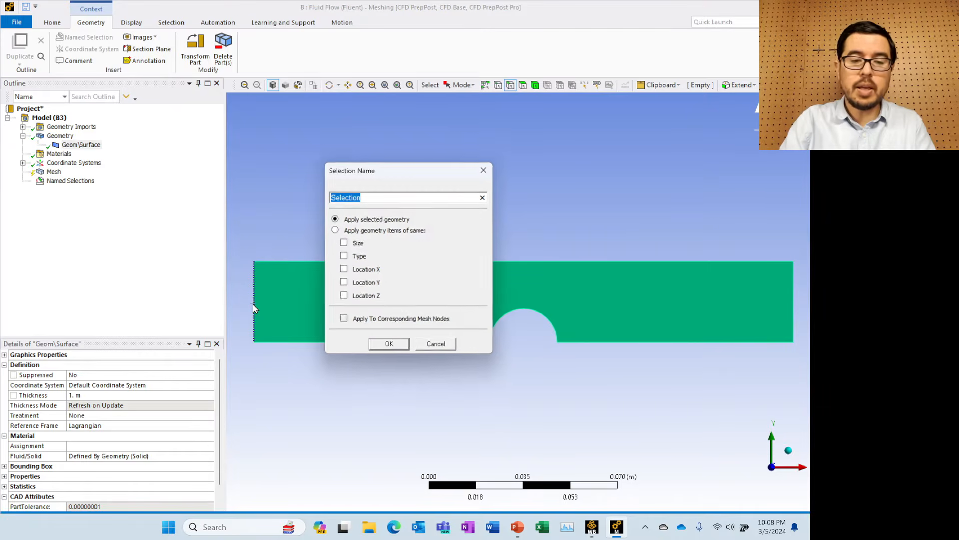
{"action": "type", "text": "inlet"}
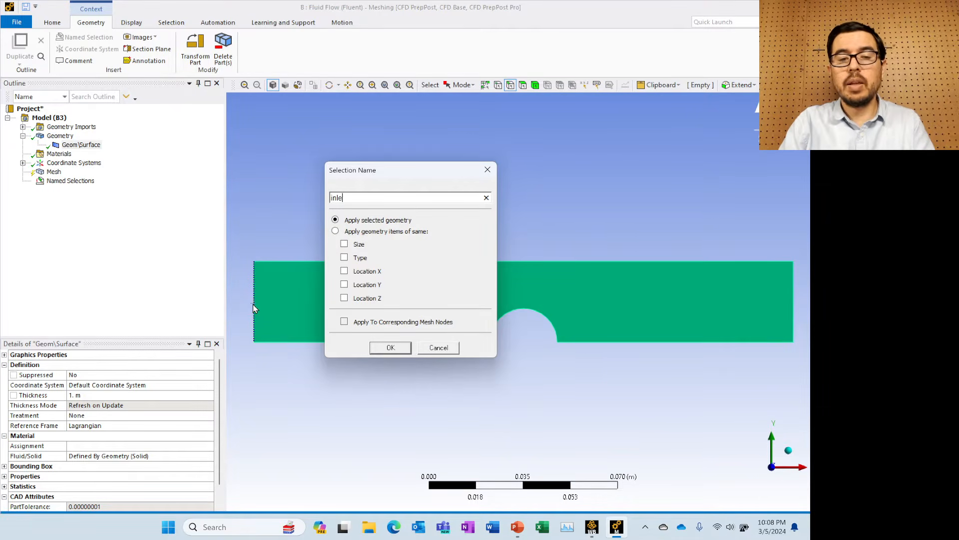
{"action": "key", "text": "Return"}
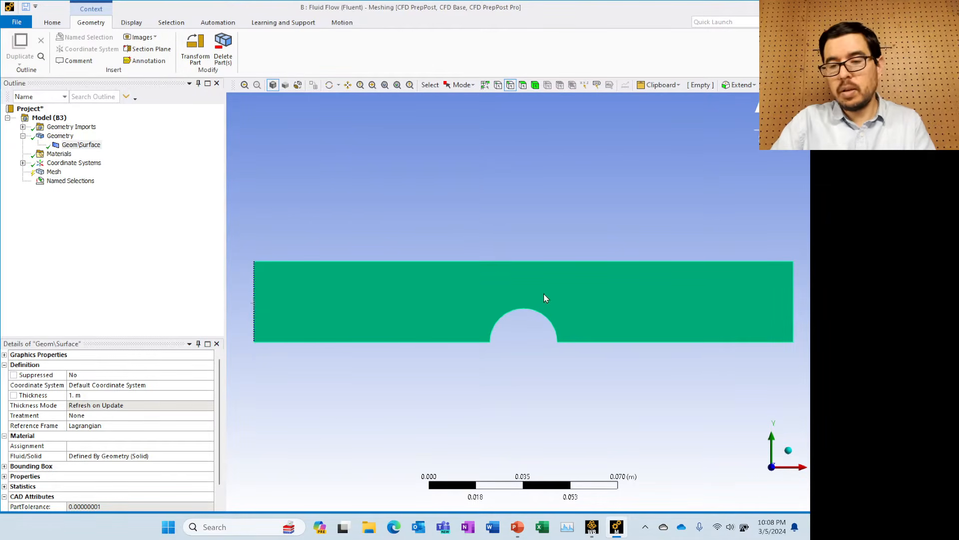
Create a named selection called outlet from the channel's right vertical edge
{"action": "left_click", "coordinate": [794, 297]}
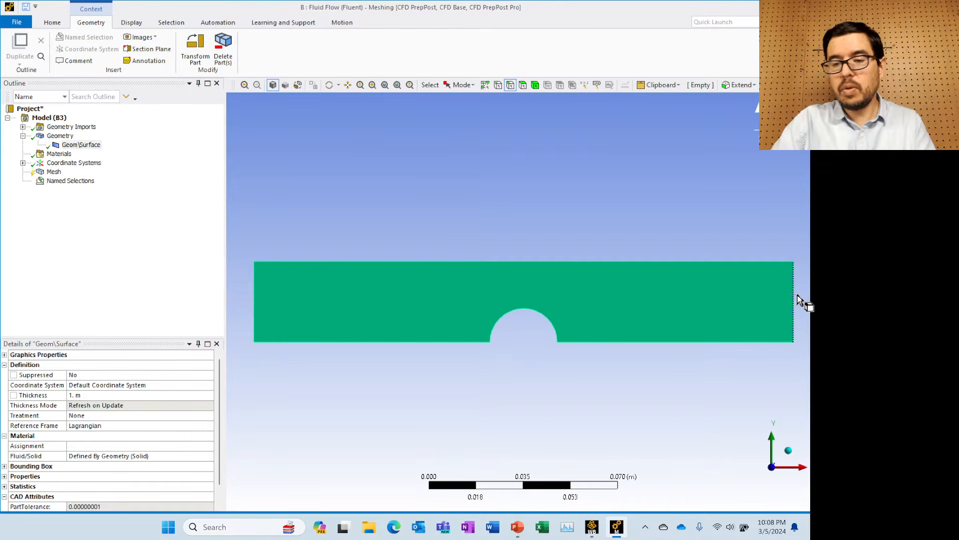
{"action": "type", "text": "n"}
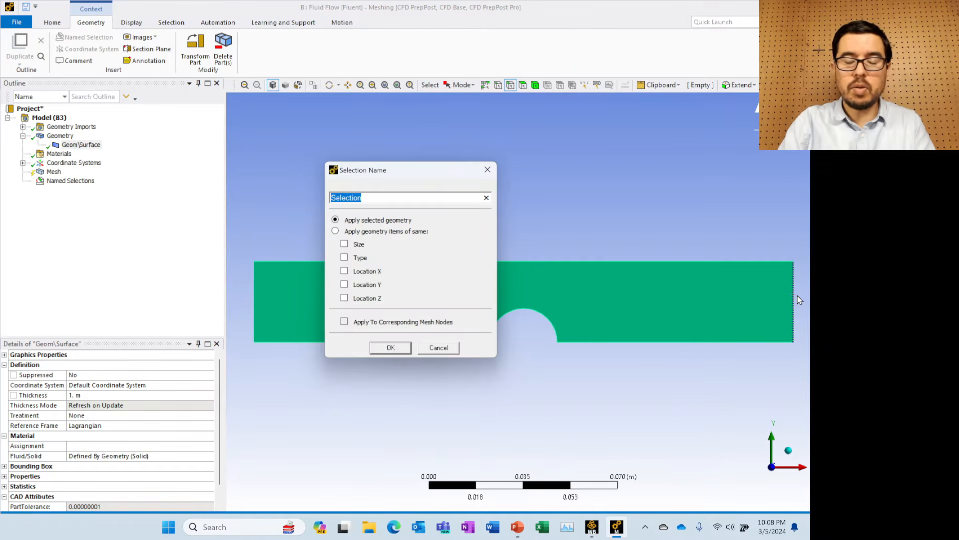
{"action": "type", "text": "outlet"}
{"action": "key", "text": "Return"}
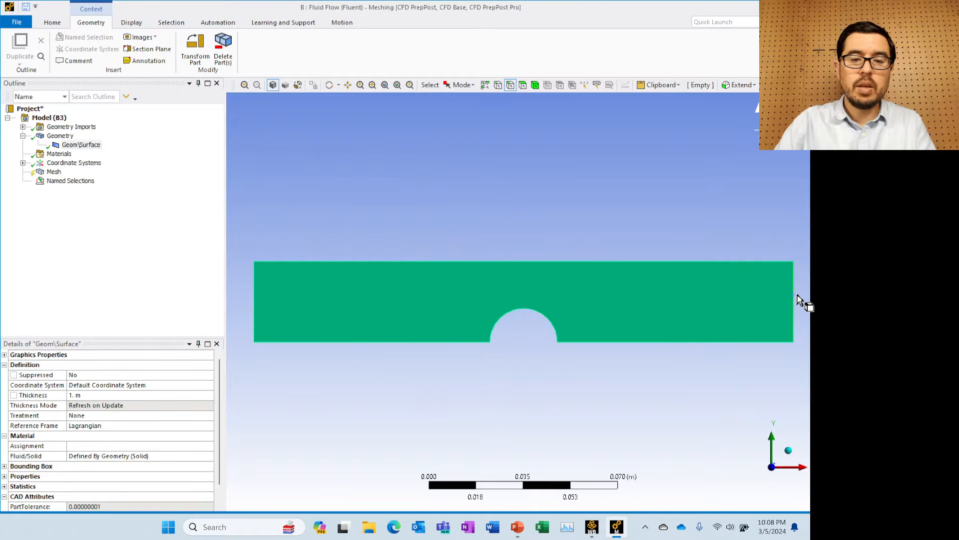
Review which edges belong to the top_mirror, bottom_mirror, wire_edge, inlet and outlet named selections
{"action": "left_click", "coordinate": [45, 181]}
{"action": "left_click", "coordinate": [22, 181]}
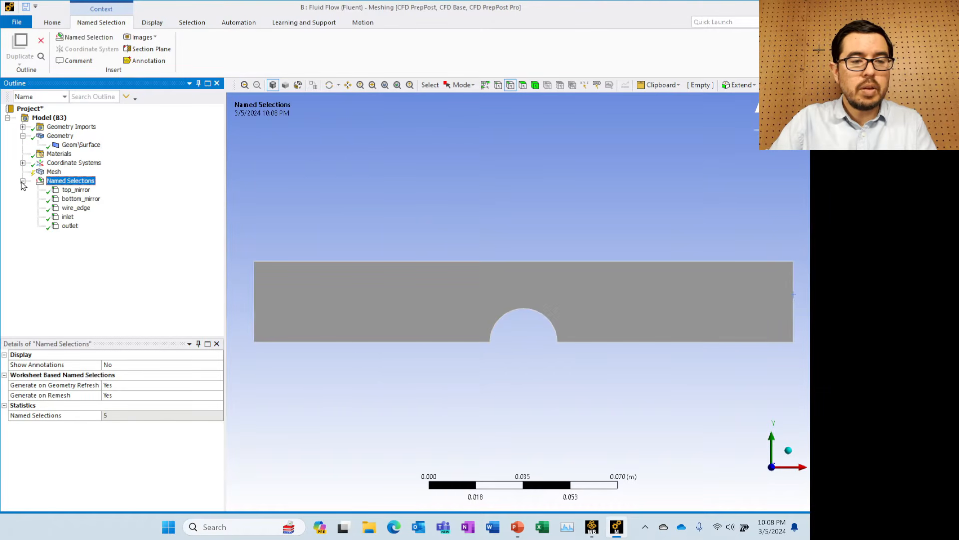
{"action": "left_click", "coordinate": [76, 190]}
{"action": "left_click", "coordinate": [79, 199]}
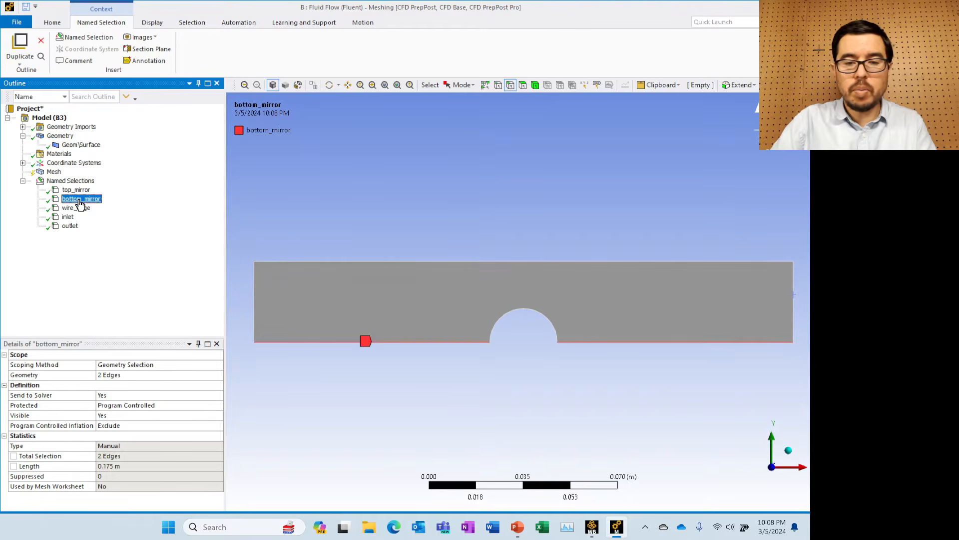
{"action": "left_click", "coordinate": [78, 208]}
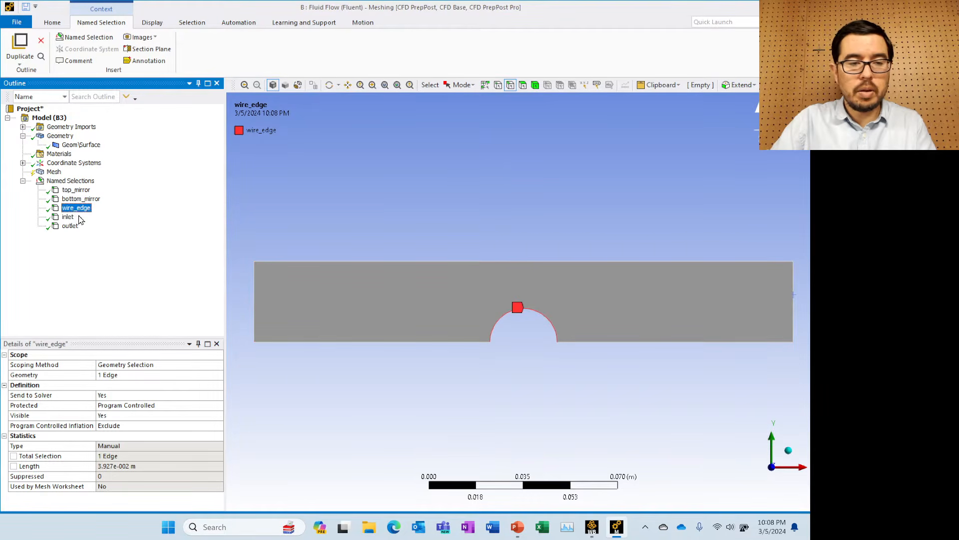
{"action": "left_click", "coordinate": [70, 218]}
{"action": "left_click", "coordinate": [72, 227]}
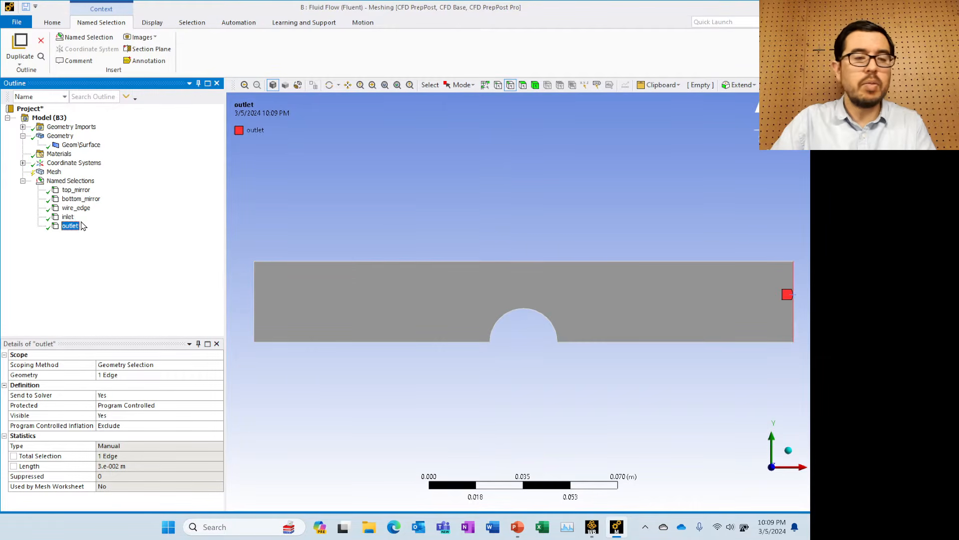
Generate an initial mesh of the channel surface with the default mesh settings
{"action": "left_click", "coordinate": [42, 174]}
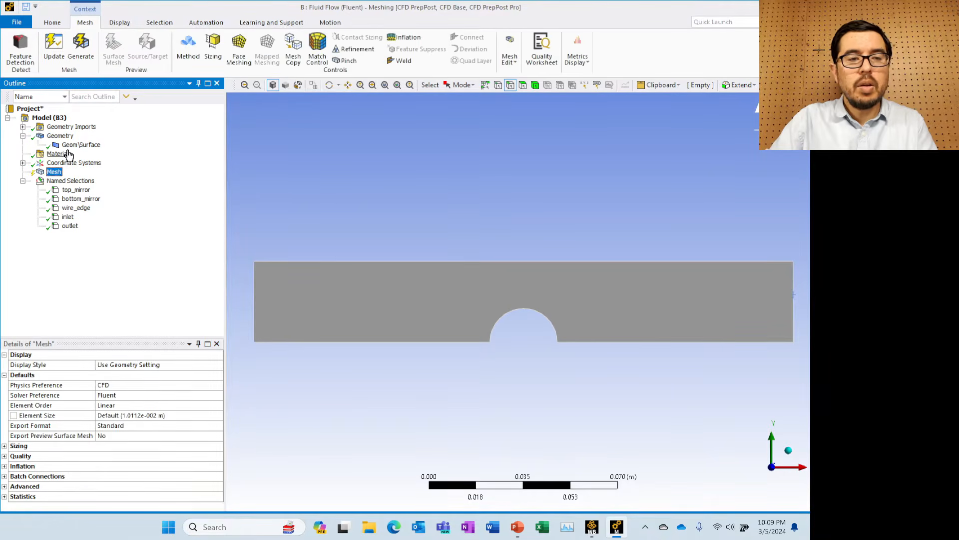
{"action": "left_click", "coordinate": [81, 46]}
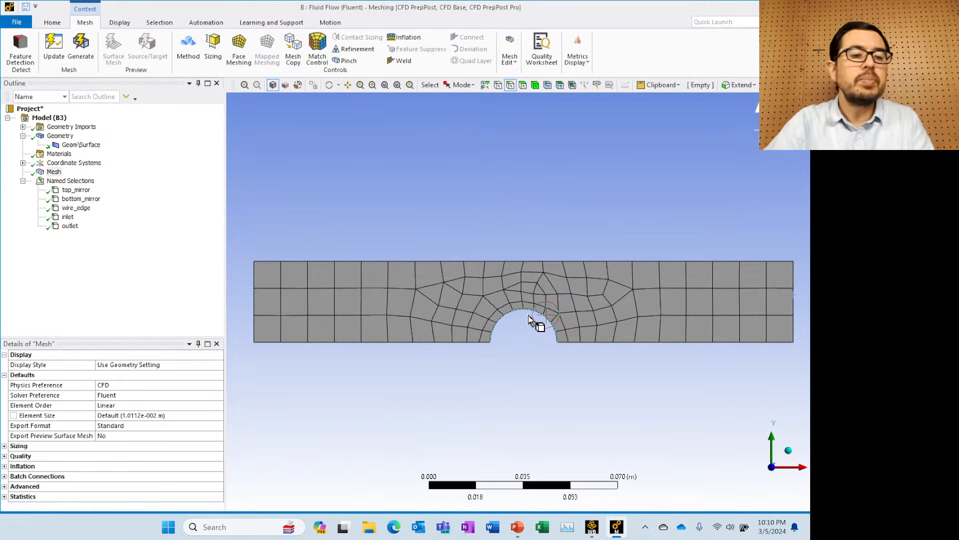
Insert an Inflation control in the mesh and scope its geometry to the channel face
{"action": "right_click", "coordinate": [53, 172]}
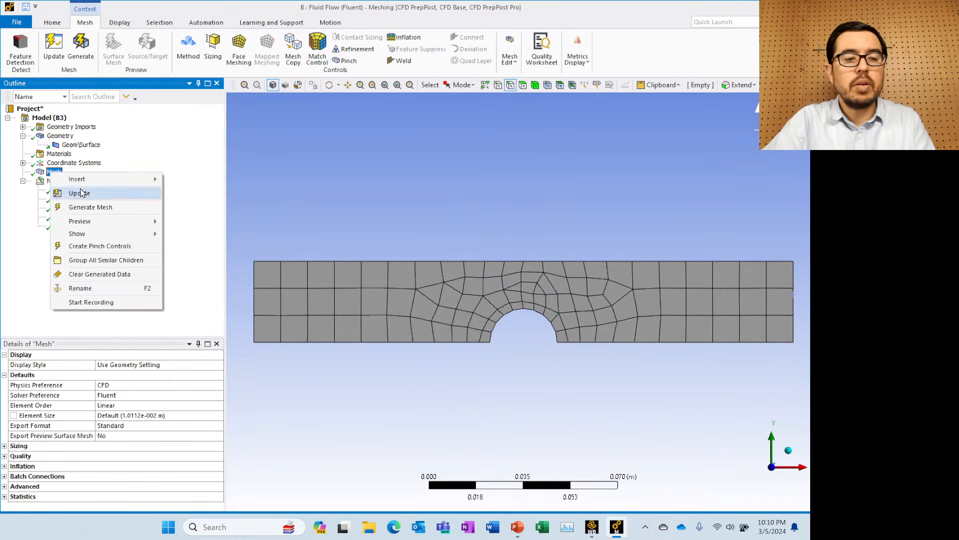
{"action": "mouse_move", "coordinate": [95, 179]}
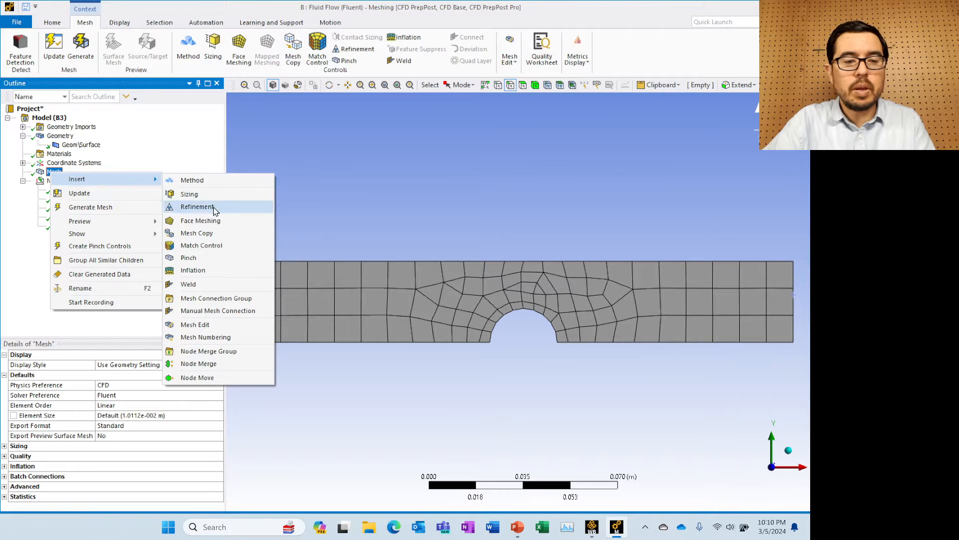
{"action": "left_click", "coordinate": [193, 270]}
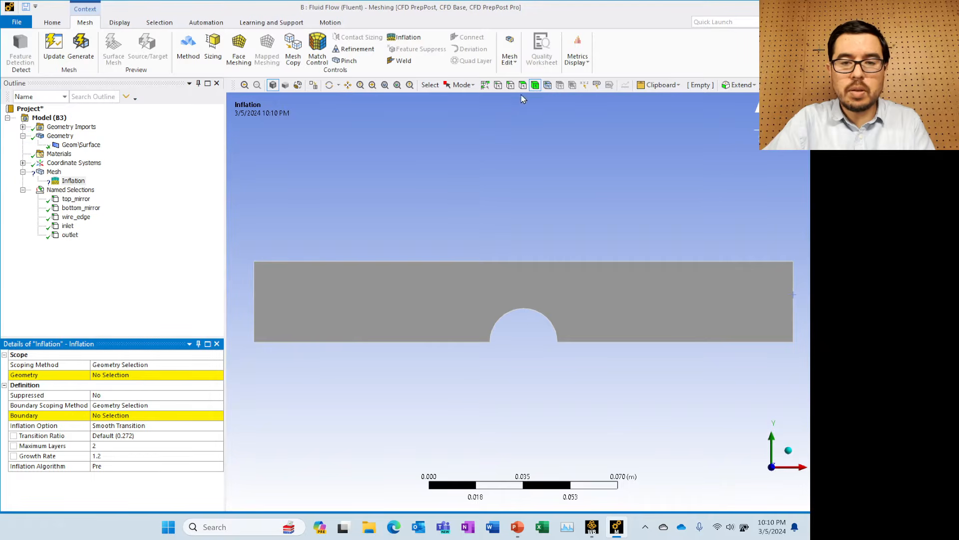
{"action": "left_click", "coordinate": [408, 293]}
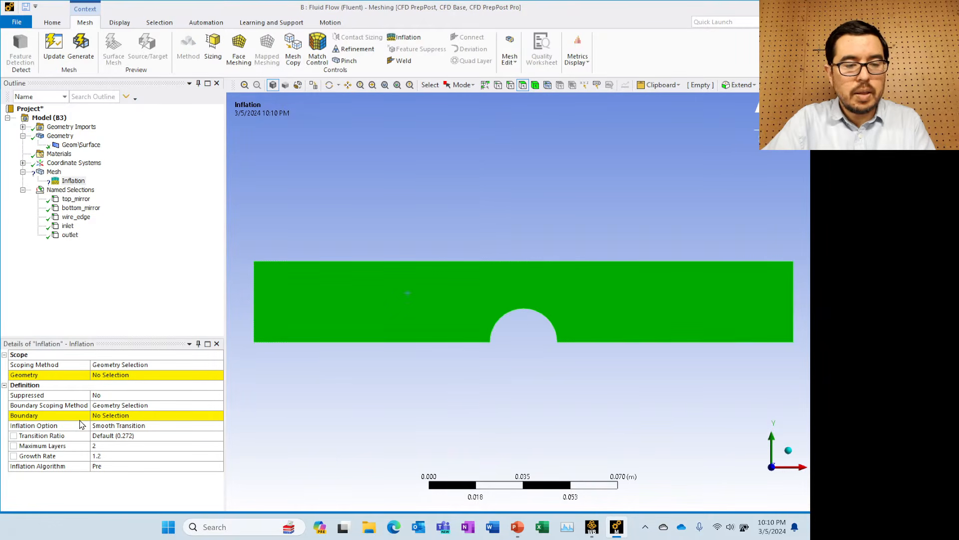
{"action": "left_click", "coordinate": [120, 375]}
{"action": "left_click", "coordinate": [119, 375]}
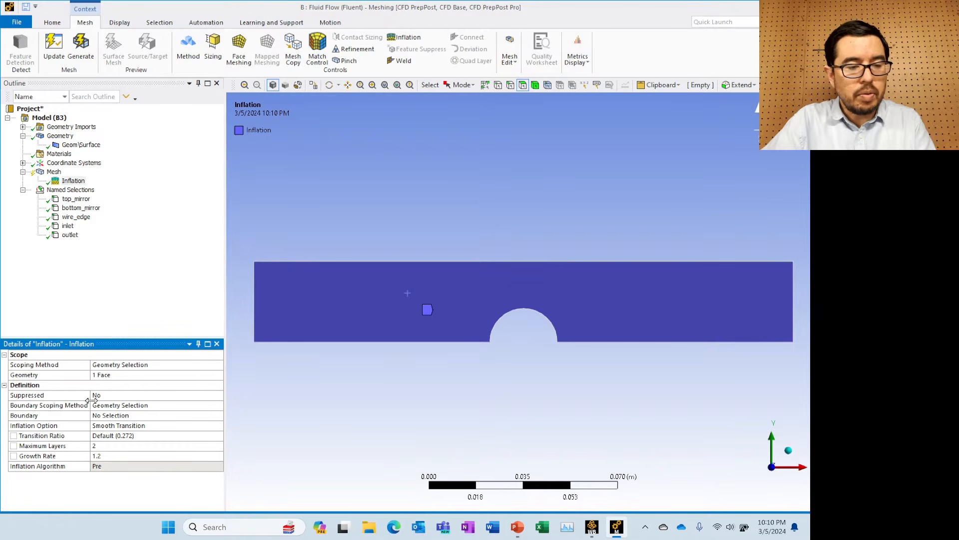
Assign the half-circle wire arc as the inflation boundary, using geometry selection
{"action": "left_click", "coordinate": [124, 406]}
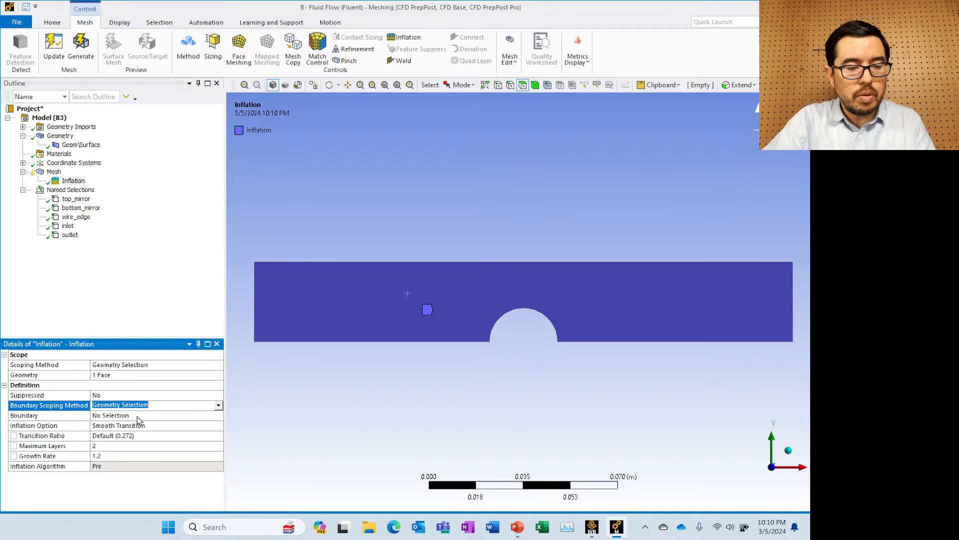
{"action": "left_click", "coordinate": [138, 417]}
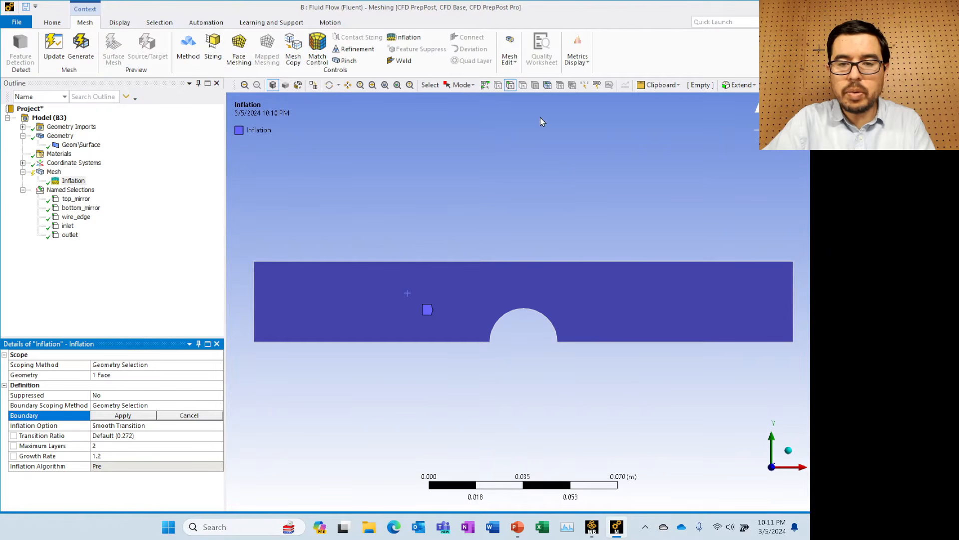
{"action": "left_click", "coordinate": [525, 314]}
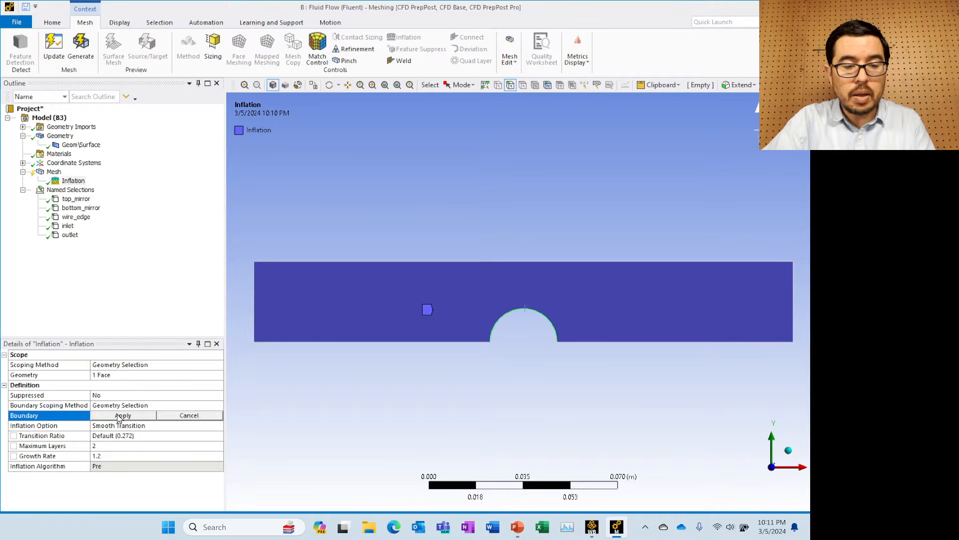
{"action": "left_click", "coordinate": [120, 416]}
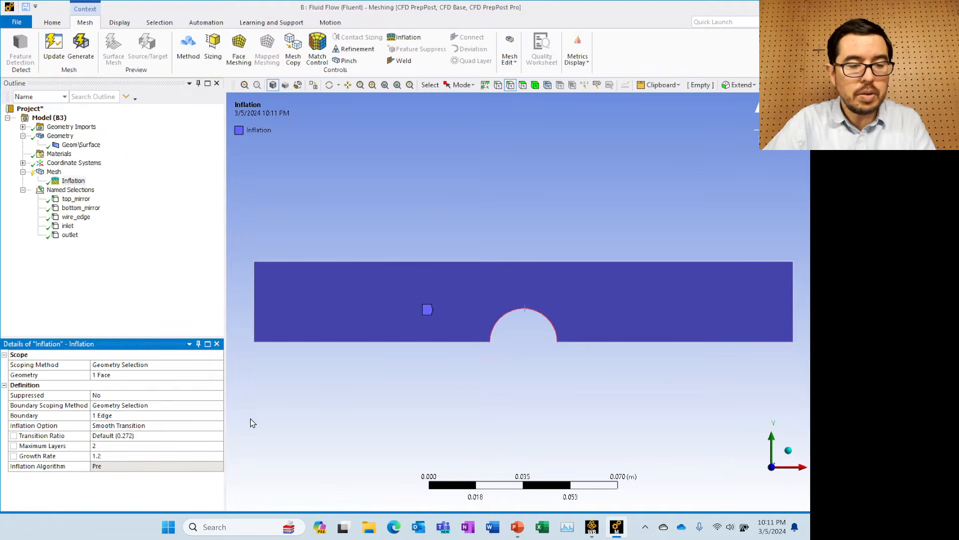
Set the inflation's maximum layers to 5 and regenerate the mesh
{"action": "left_click", "coordinate": [128, 446]}
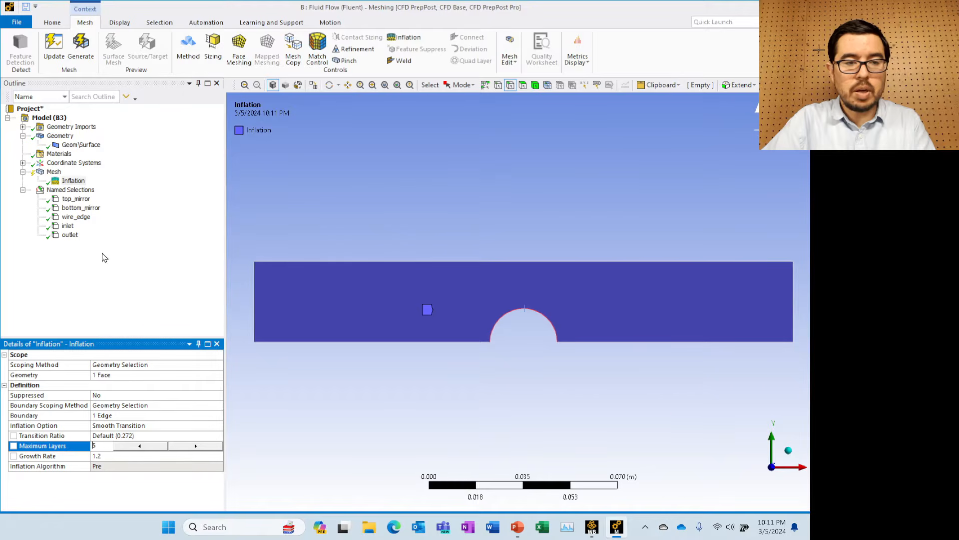
{"action": "type", "text": "5"}
{"action": "left_click", "coordinate": [78, 48]}
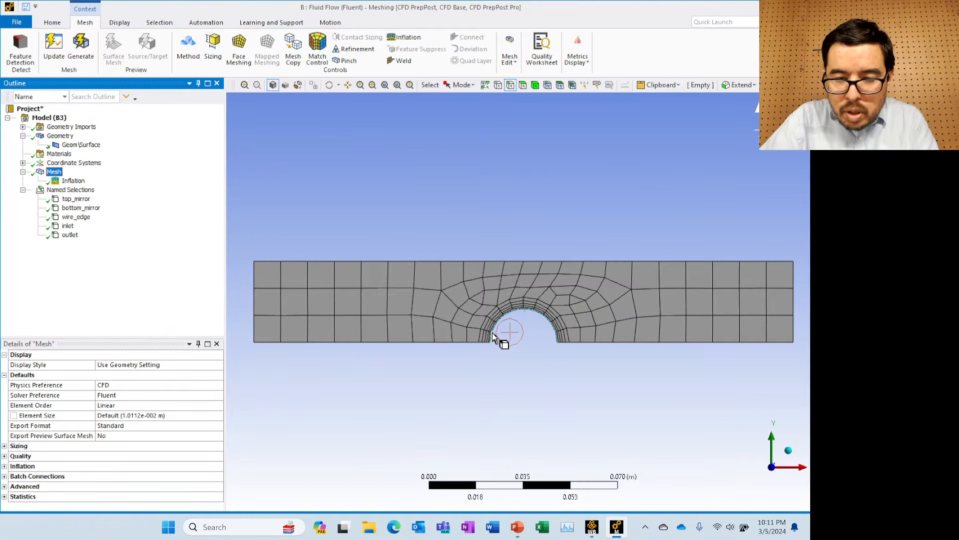
Insert a Sizing control in the mesh and scope it to the half-circle wire arc
{"action": "scroll", "coordinate": [505, 326], "scroll_direction": "up", "scroll_amount": 5}
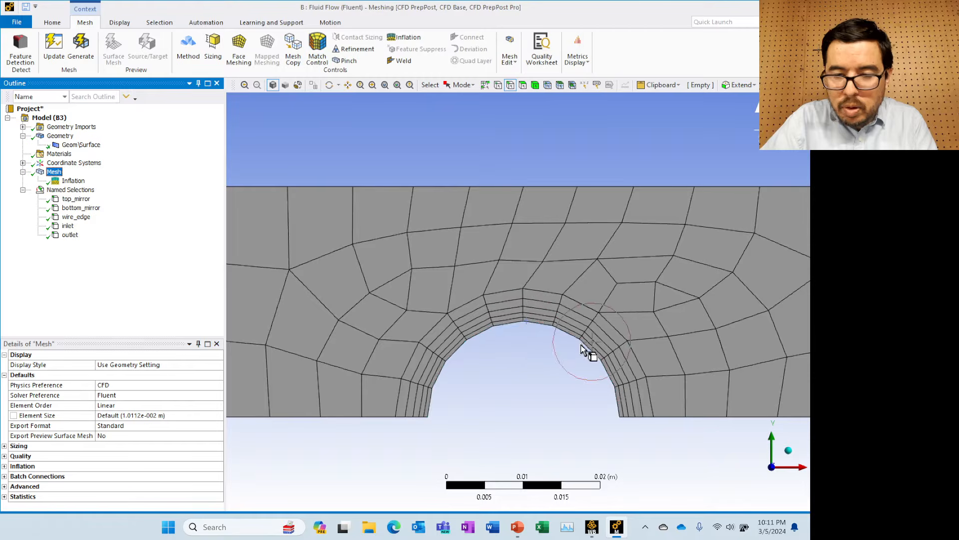
{"action": "scroll", "coordinate": [495, 399], "scroll_direction": "up", "scroll_amount": 3}
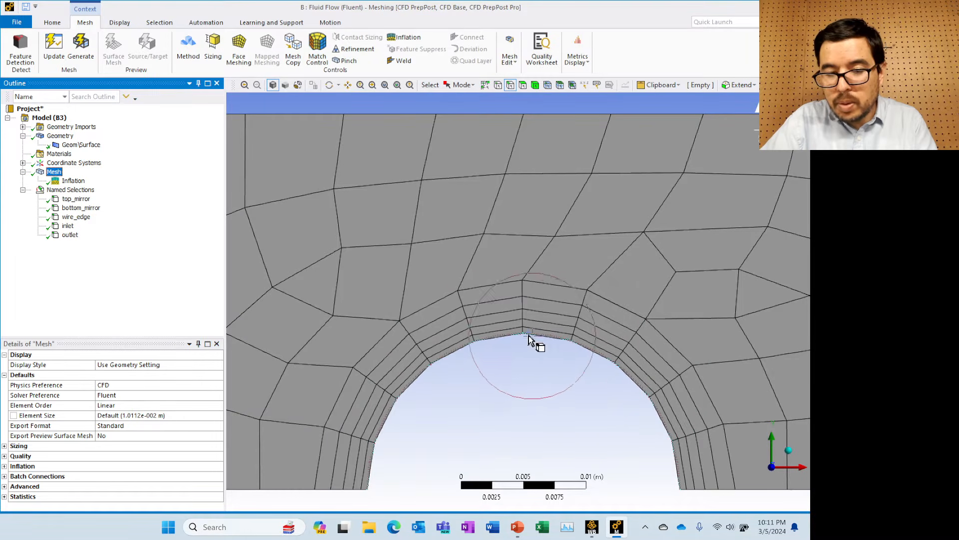
{"action": "scroll", "coordinate": [488, 349], "scroll_direction": "down", "scroll_amount": 2}
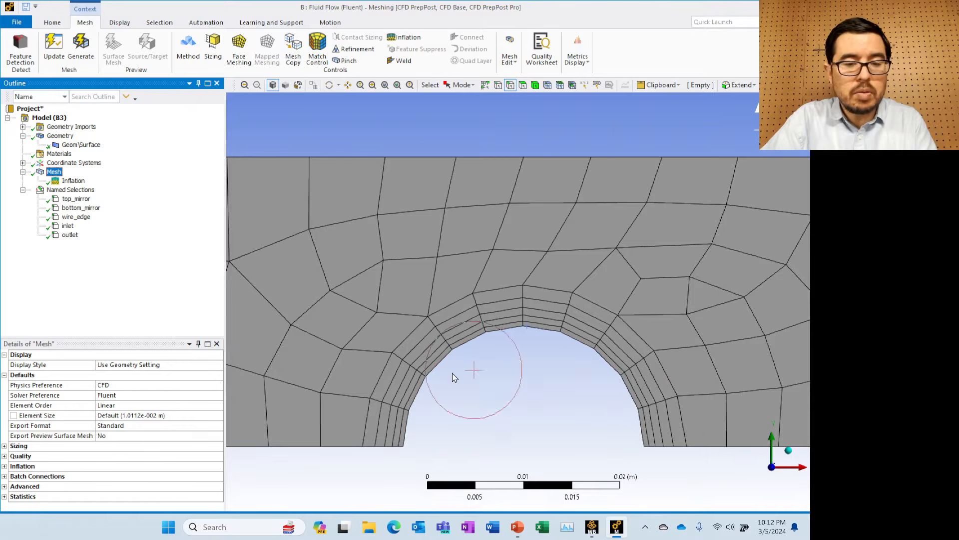
{"action": "right_click", "coordinate": [59, 174]}
{"action": "mouse_move", "coordinate": [128, 178]}
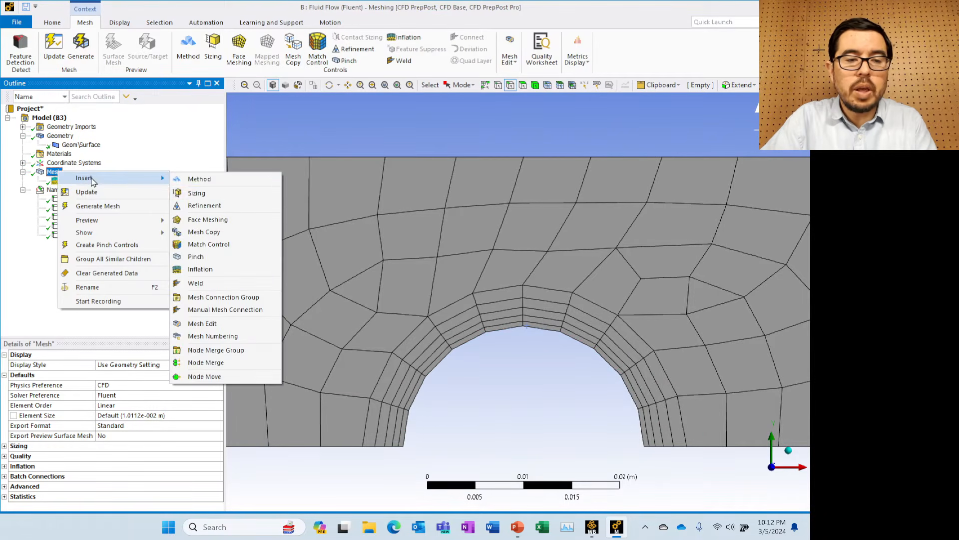
{"action": "left_click", "coordinate": [203, 195]}
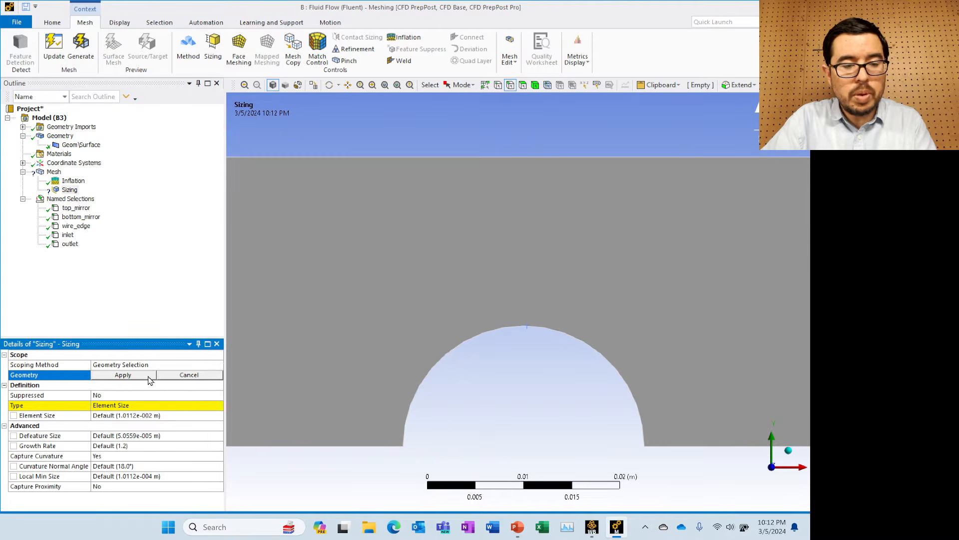
{"action": "left_click", "coordinate": [427, 385]}
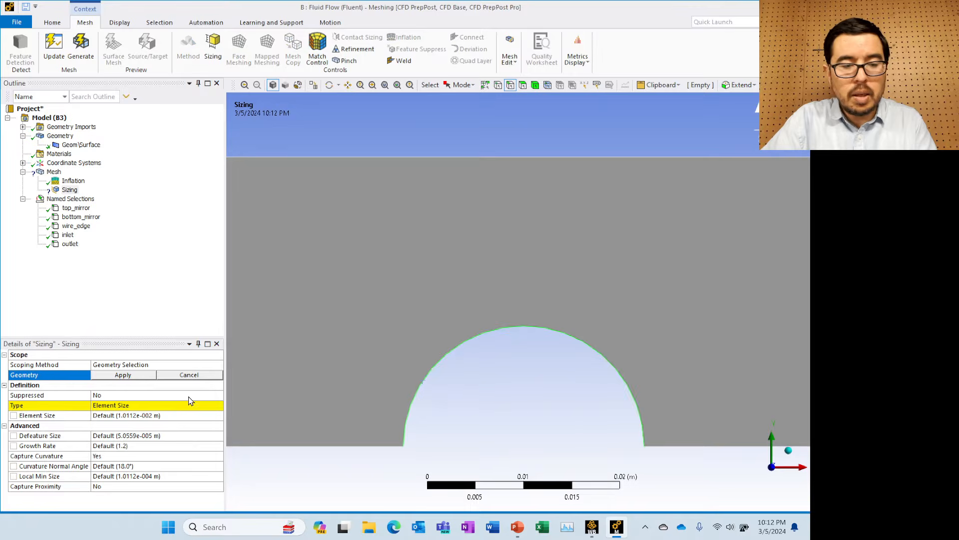
{"action": "left_click", "coordinate": [120, 375]}
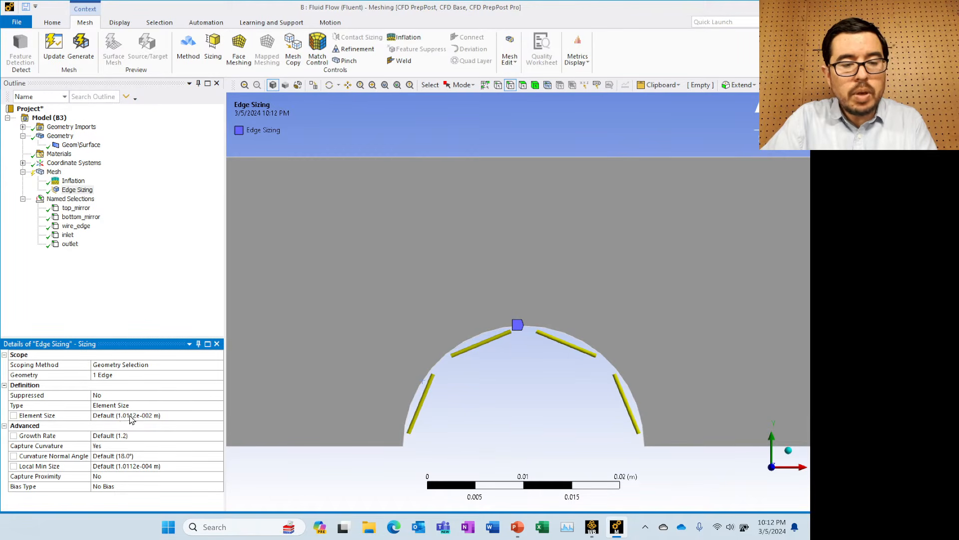
Set the edge sizing's element size to 1e-3 m and regenerate the mesh
{"action": "left_click", "coordinate": [164, 414]}
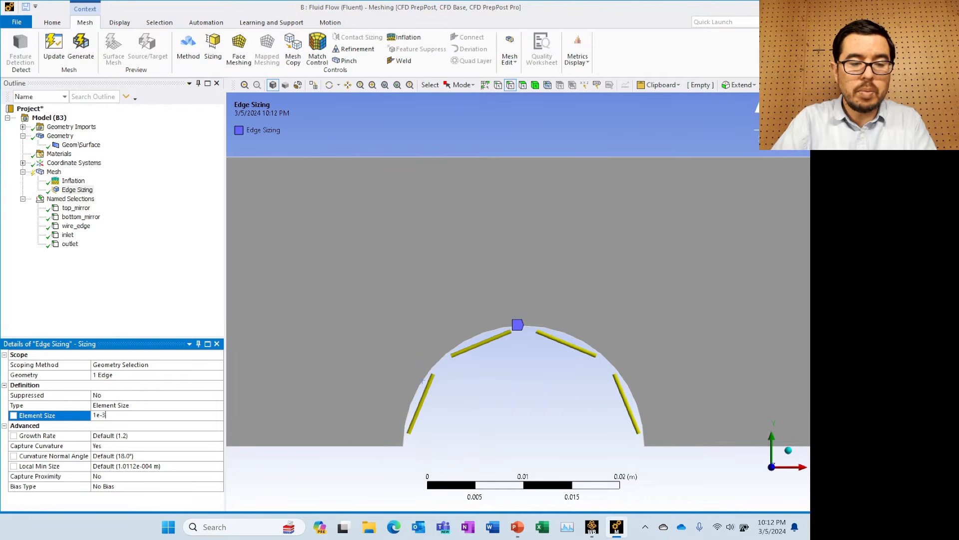
{"action": "key", "text": "Return"}
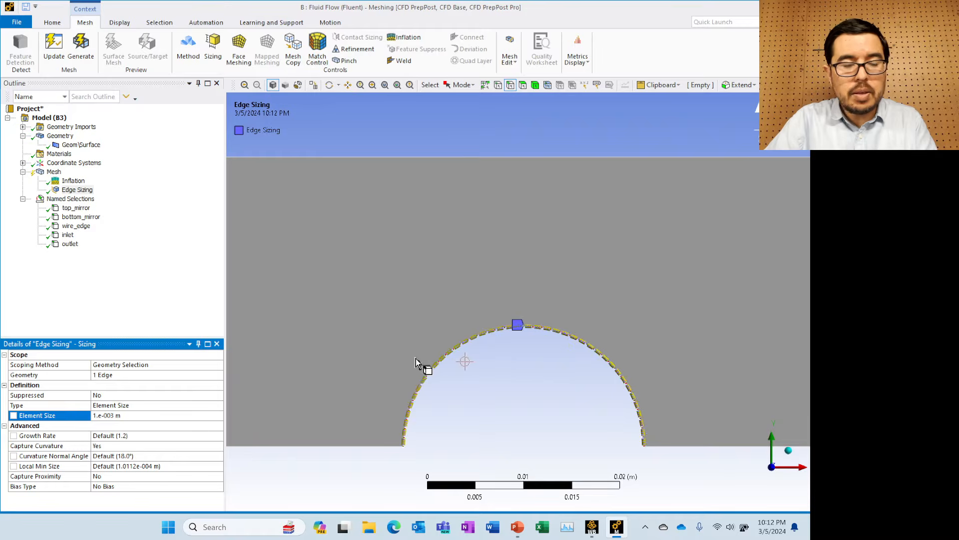
{"action": "left_click", "coordinate": [87, 50]}
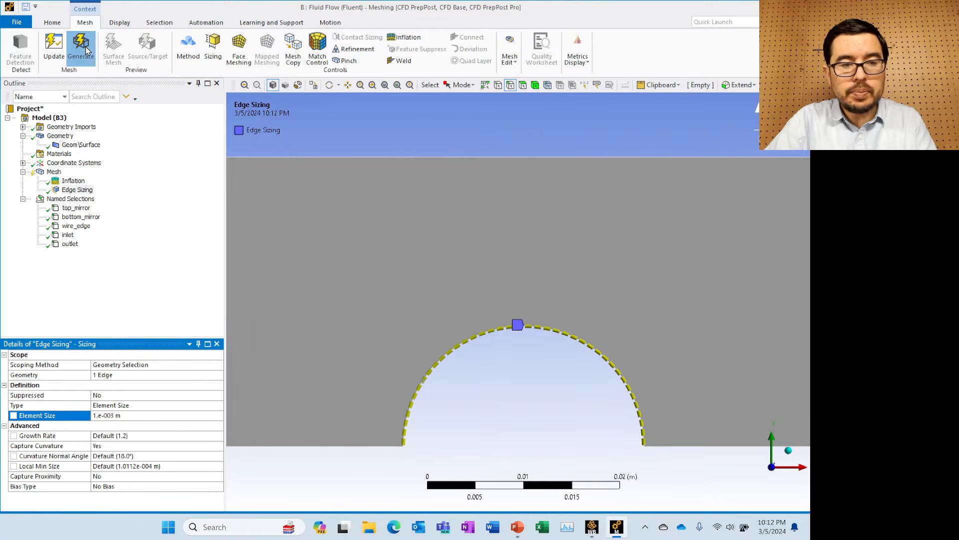
{"action": "left_click", "coordinate": [54, 171]}
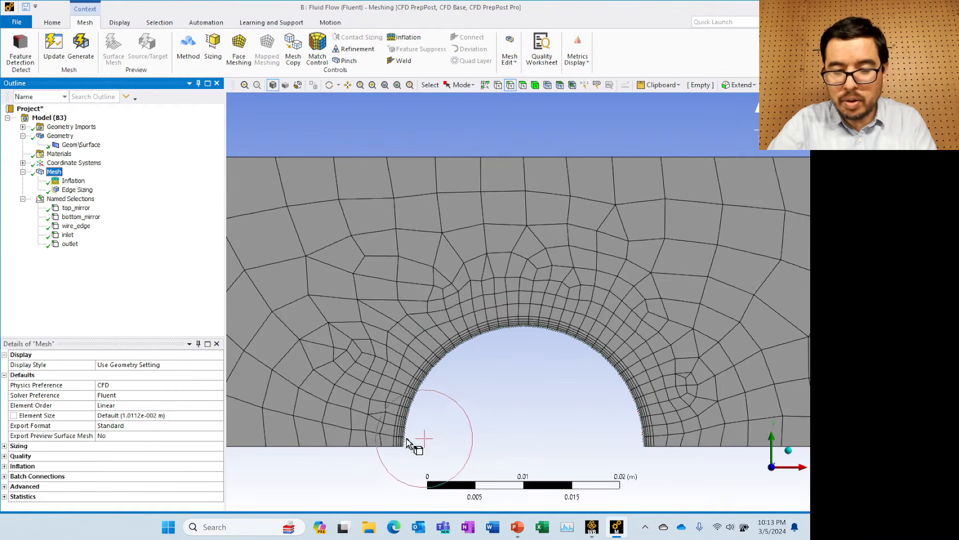
Examine the refined mesh and inflation layers around the half circle, then check the edge sizing settings
{"action": "scroll", "coordinate": [413, 445], "scroll_direction": "up", "scroll_amount": 2}
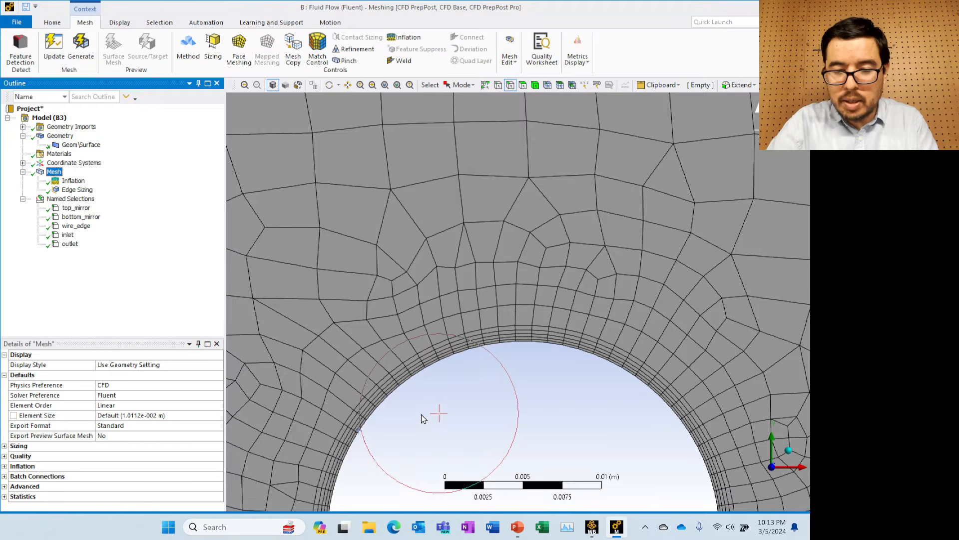
{"action": "middle_click_drag", "start_coordinate": [435, 418], "coordinate": [452, 355]}
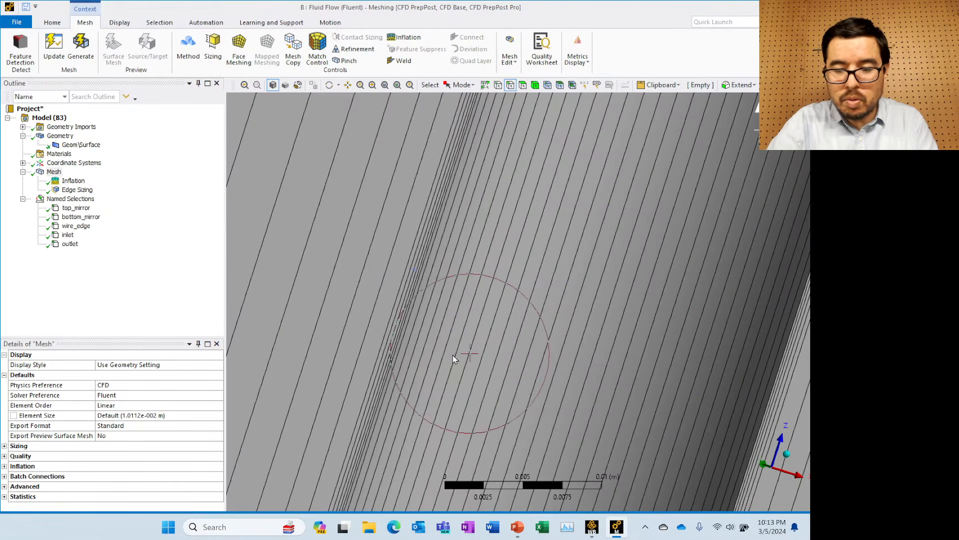
{"action": "left_click", "coordinate": [779, 455]}
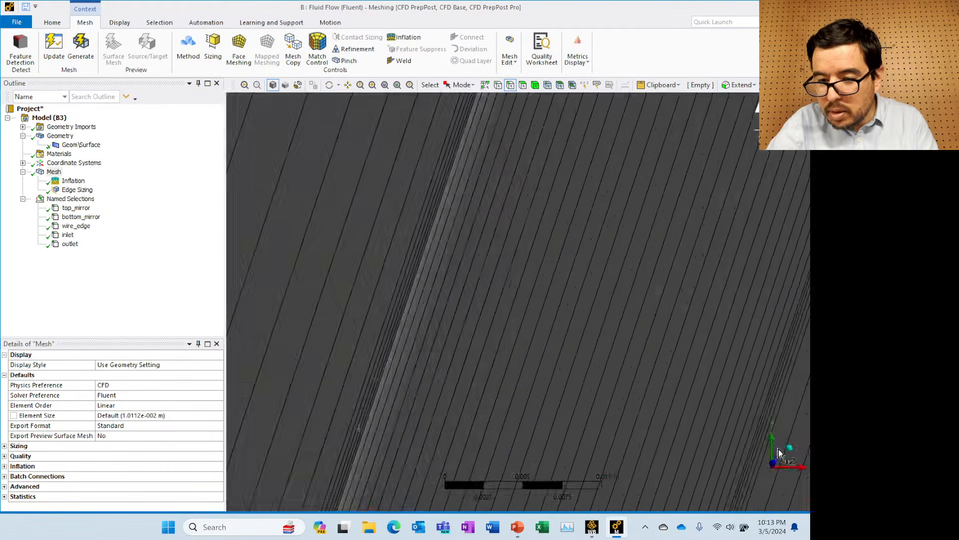
{"action": "scroll", "coordinate": [499, 403], "scroll_direction": "down", "scroll_amount": 3}
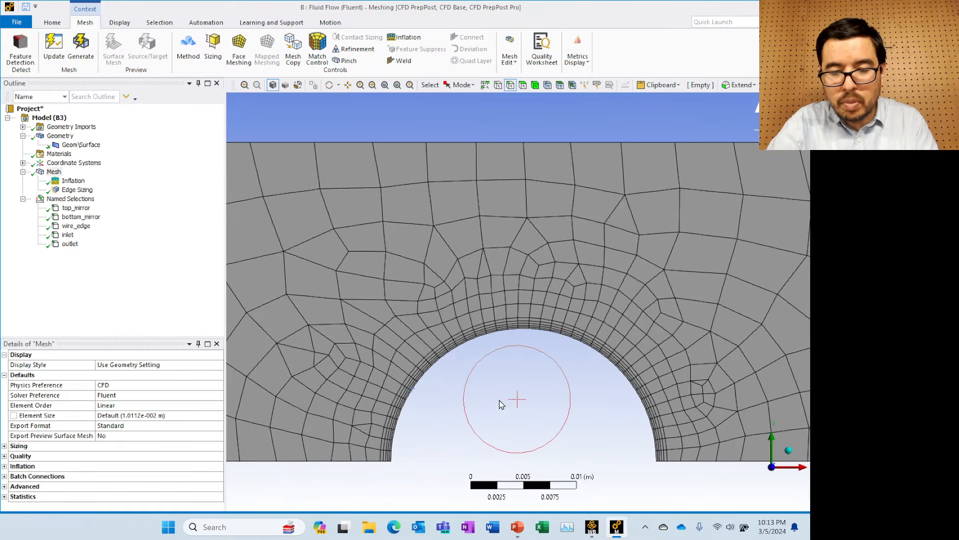
{"action": "middle_click_drag", "start_coordinate": [500, 402], "coordinate": [477, 344], "text": "shift"}
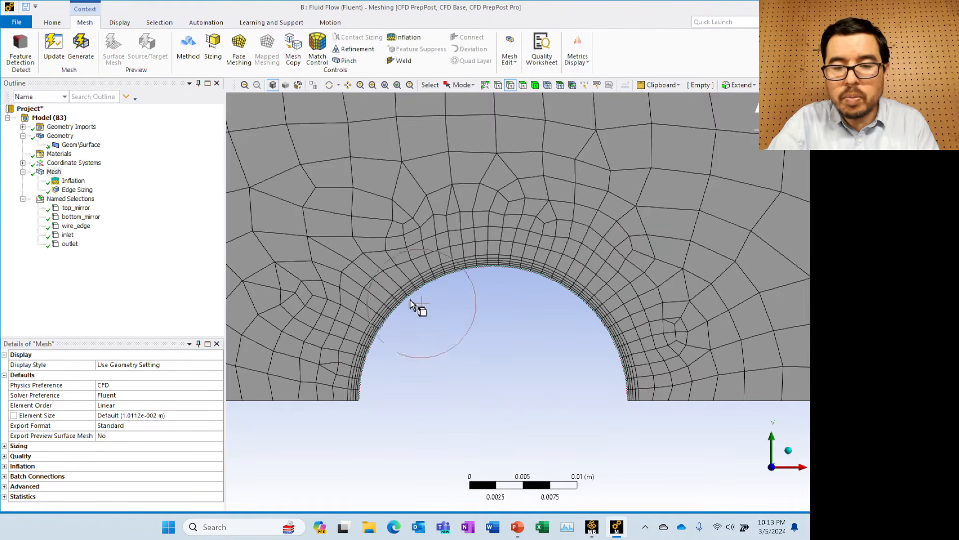
{"action": "scroll", "coordinate": [482, 355], "scroll_direction": "down", "scroll_amount": 1}
{"action": "scroll", "coordinate": [482, 356], "scroll_direction": "down", "scroll_amount": 3}
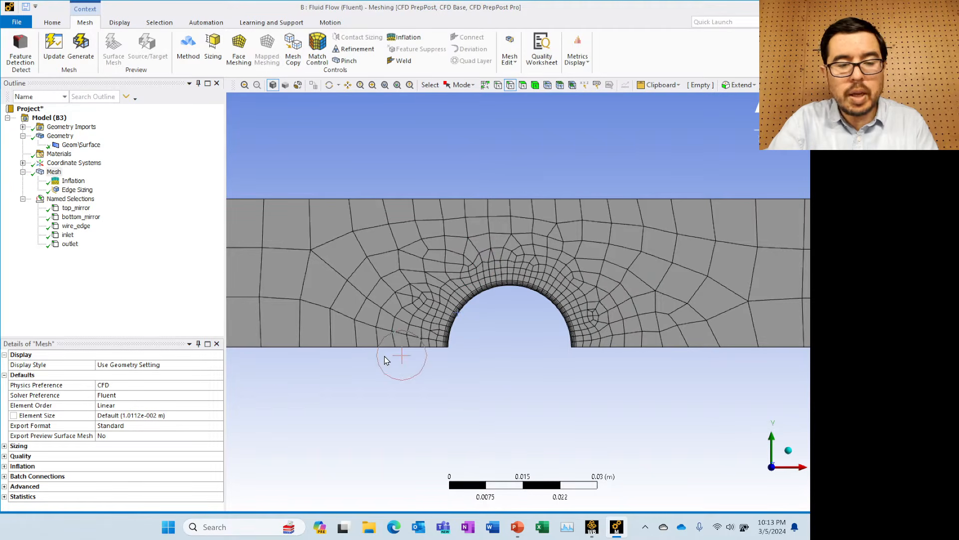
{"action": "left_click", "coordinate": [69, 192]}
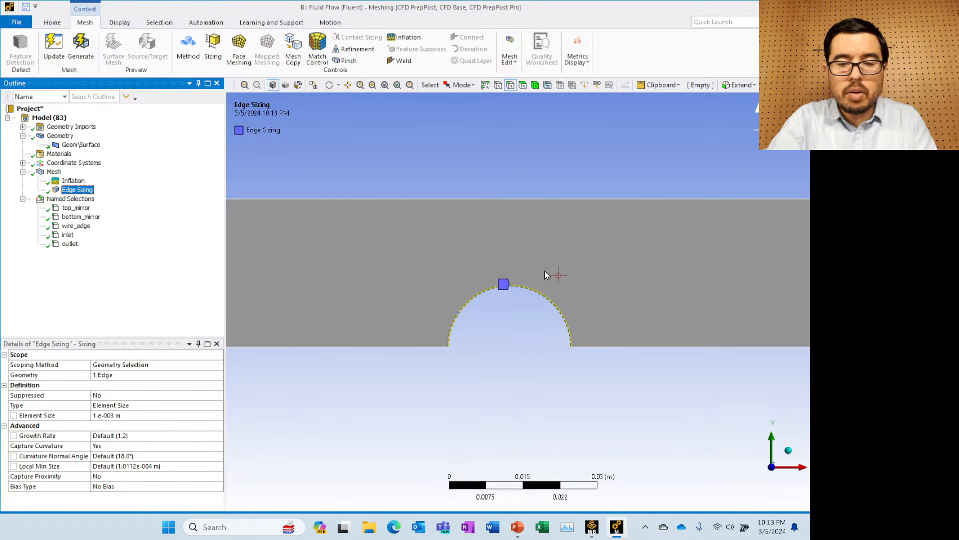
Set the edge sizing's growth rate to 1.1, regenerate the mesh and display it
{"action": "left_click", "coordinate": [140, 436]}
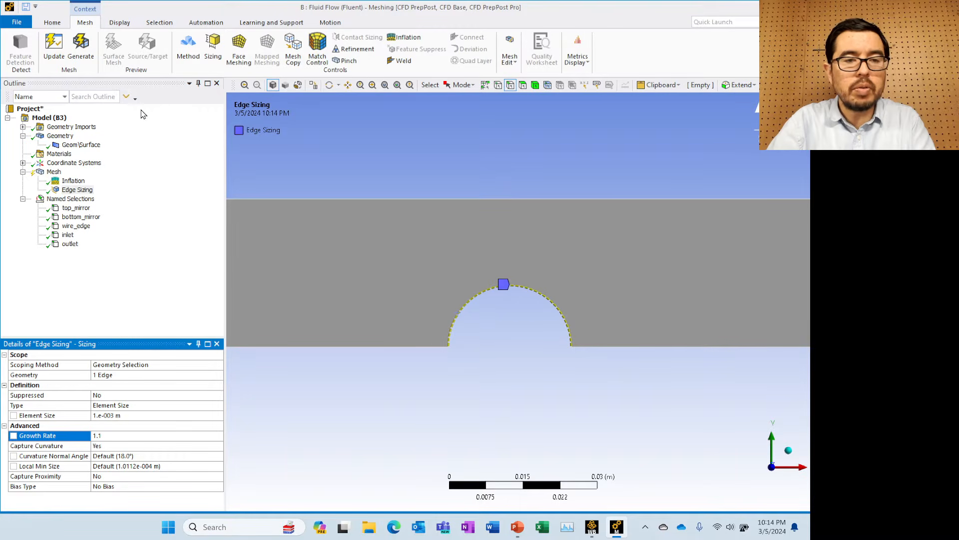
{"action": "left_click", "coordinate": [80, 49]}
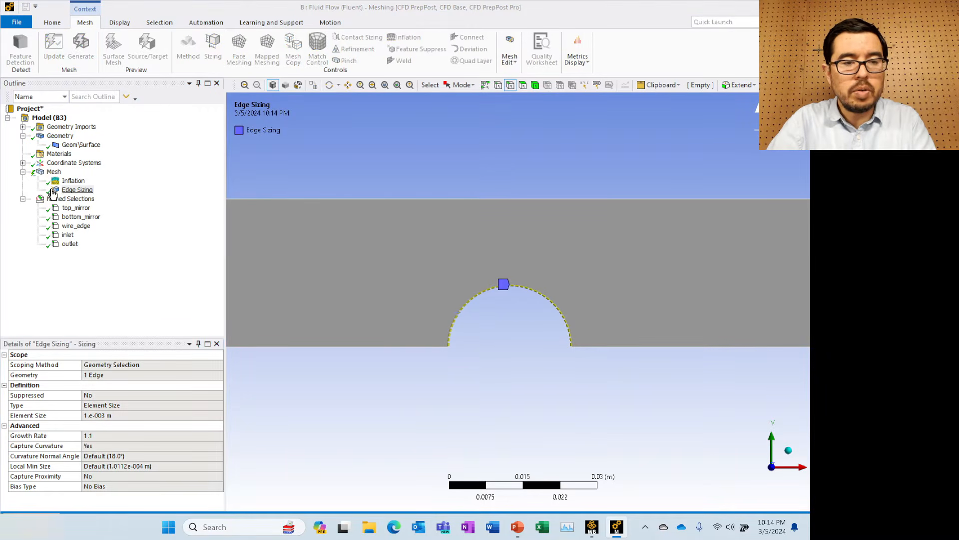
{"action": "left_click", "coordinate": [54, 173]}
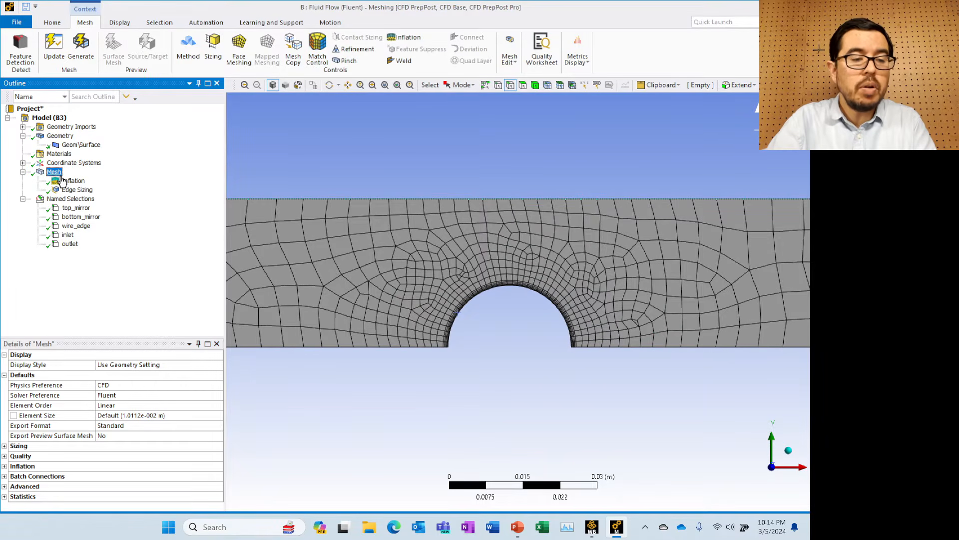
Expand the mesh statistics and capture a screenshot of the node and element counts
{"action": "left_click", "coordinate": [5, 496]}
{"action": "scroll", "coordinate": [106, 470], "scroll_direction": "down", "scroll_amount": 1}
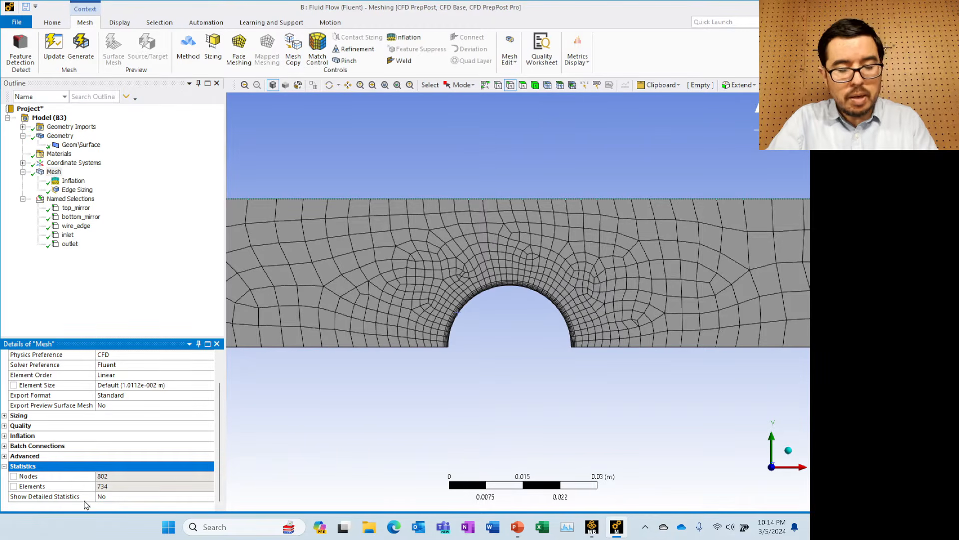
{"action": "key", "text": "super+shift+s"}
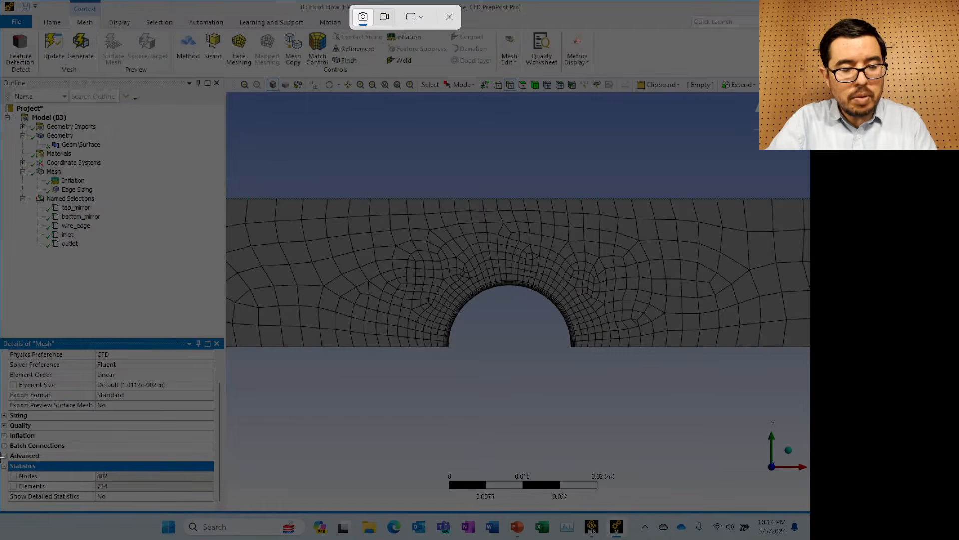
{"action": "left_click_drag", "start_coordinate": [2, 457], "coordinate": [214, 505]}
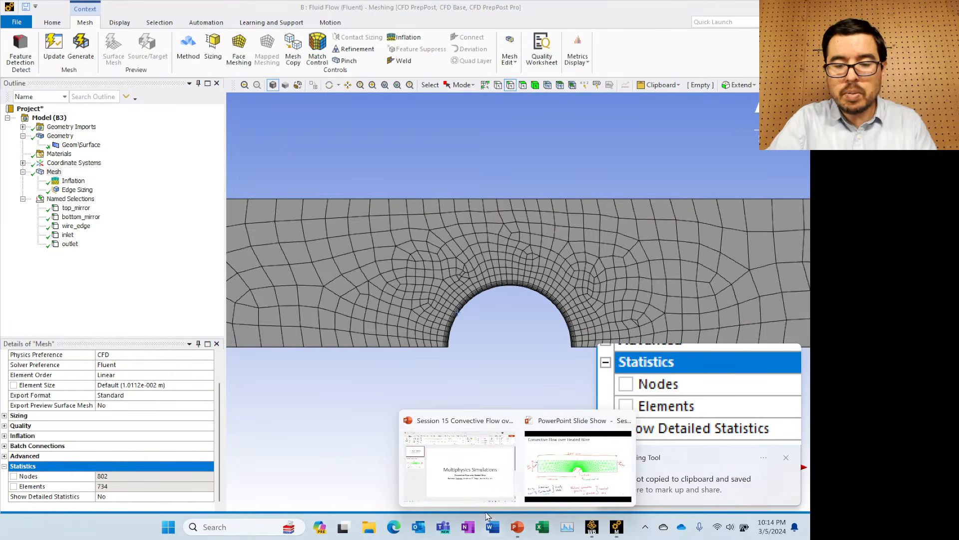
Switch to the PowerPoint presentation and add a new slide titled "Meshing" after slide 2
{"action": "left_click", "coordinate": [472, 496]}
{"action": "left_click", "coordinate": [99, 295]}
{"action": "right_click", "coordinate": [100, 287]}
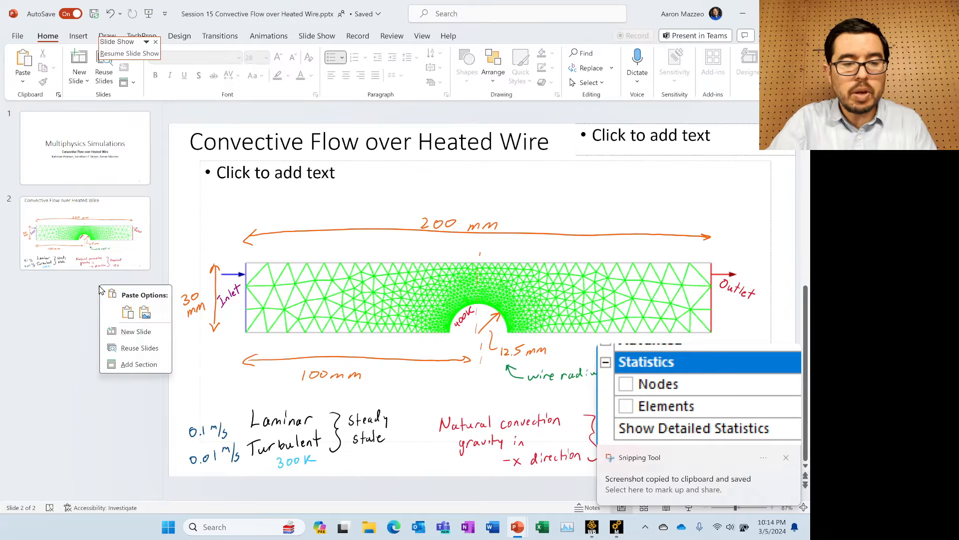
{"action": "left_click", "coordinate": [142, 332]}
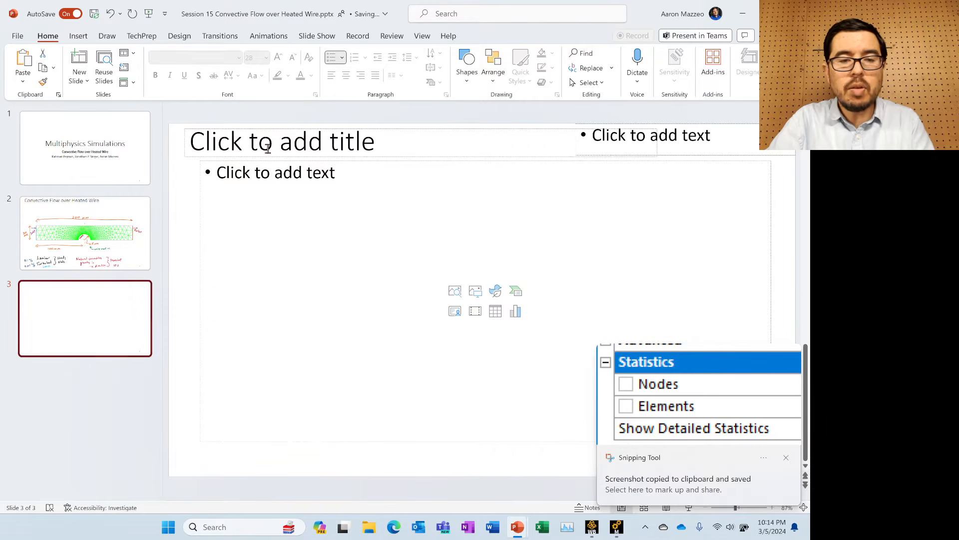
{"action": "left_click", "coordinate": [268, 149]}
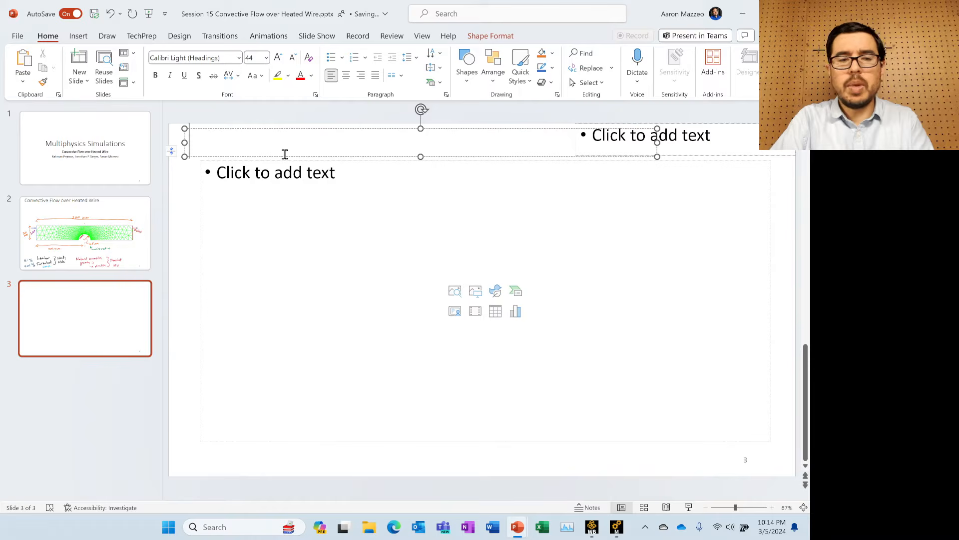
{"action": "type", "text": "Meshing"}
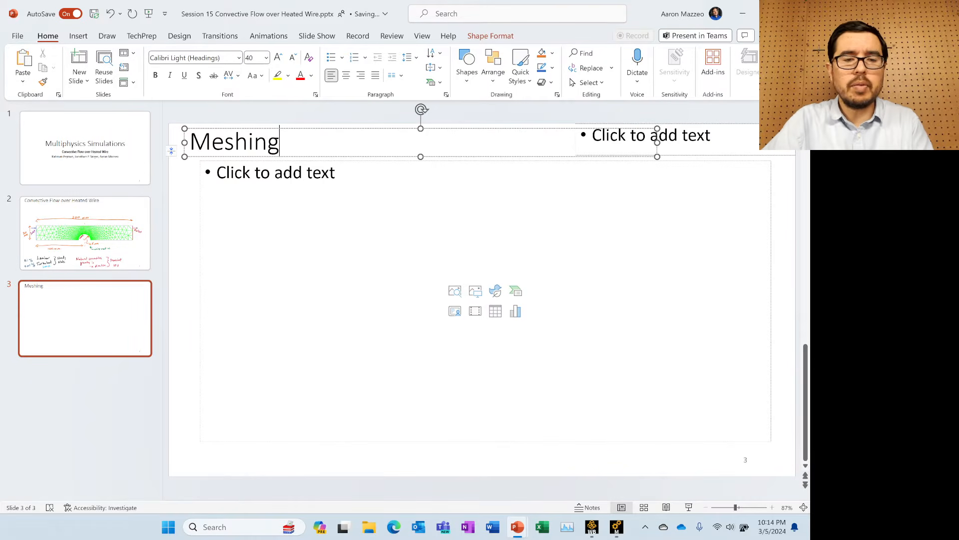
Add the bullet "Inflation and Sizing" to the slide and paste the statistics screenshot beside it
{"action": "left_click", "coordinate": [251, 182]}
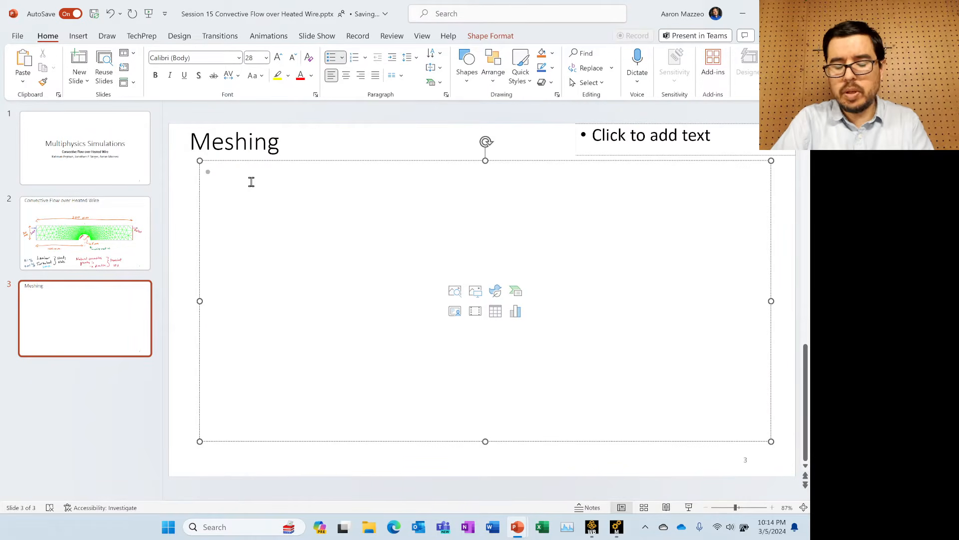
{"action": "type", "text": "Inflation and"}
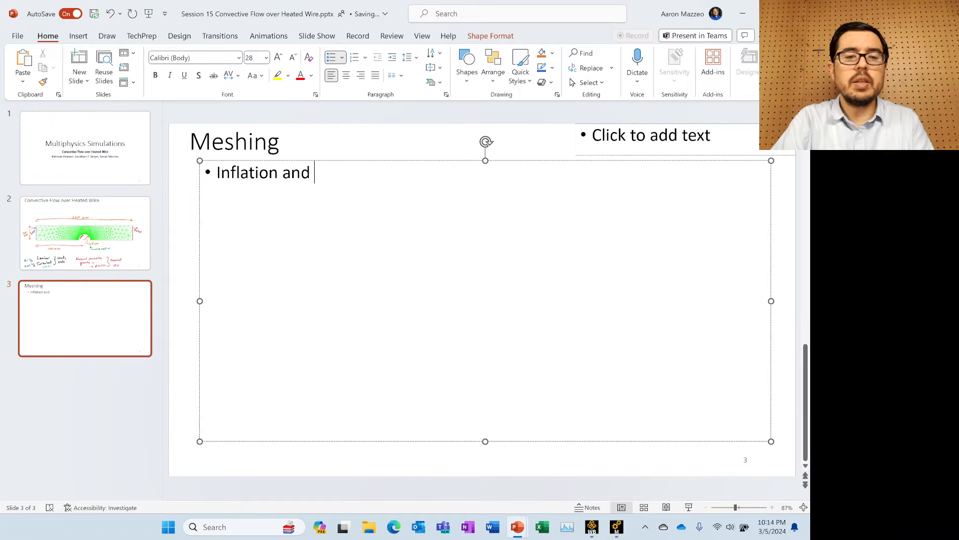
{"action": "type", "text": " Sizing"}
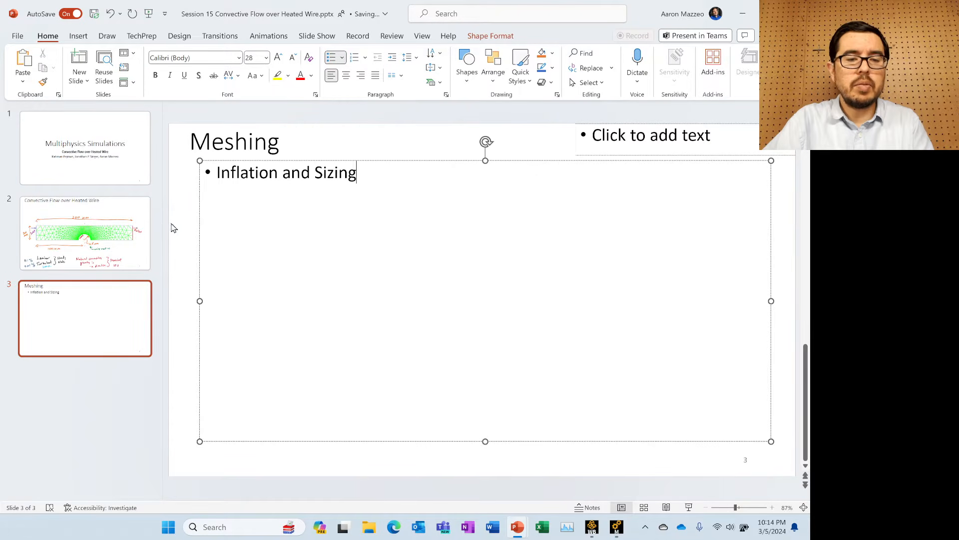
{"action": "left_click", "coordinate": [174, 228]}
{"action": "key", "text": "ctrl+v"}
{"action": "left_click_drag", "start_coordinate": [417, 285], "coordinate": [505, 197]}
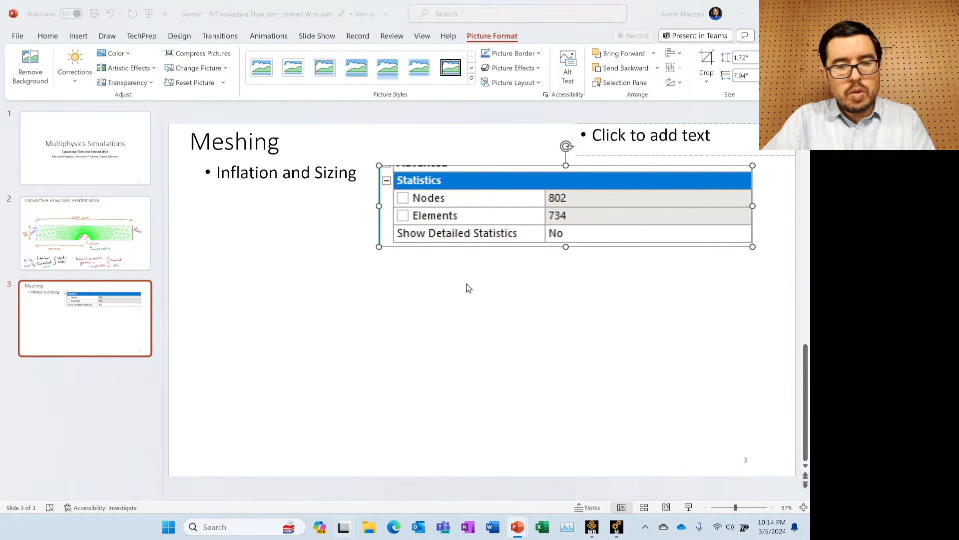
Switch back to Ansys Meshing, insert a Method control in the mesh and scope it to the surface body
{"action": "key", "text": "super+Tab"}
{"action": "left_click", "coordinate": [531, 172]}
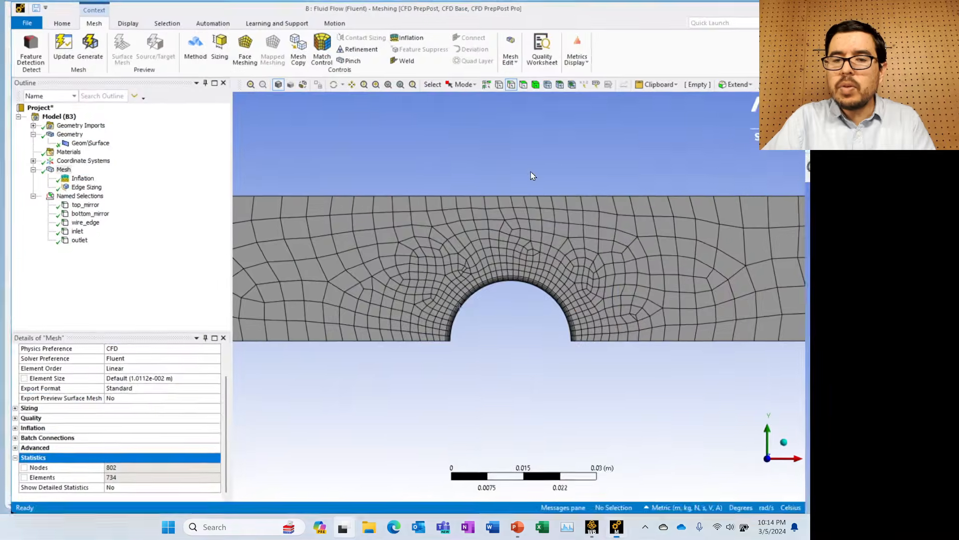
{"action": "scroll", "coordinate": [427, 244], "scroll_direction": "down", "scroll_amount": 3}
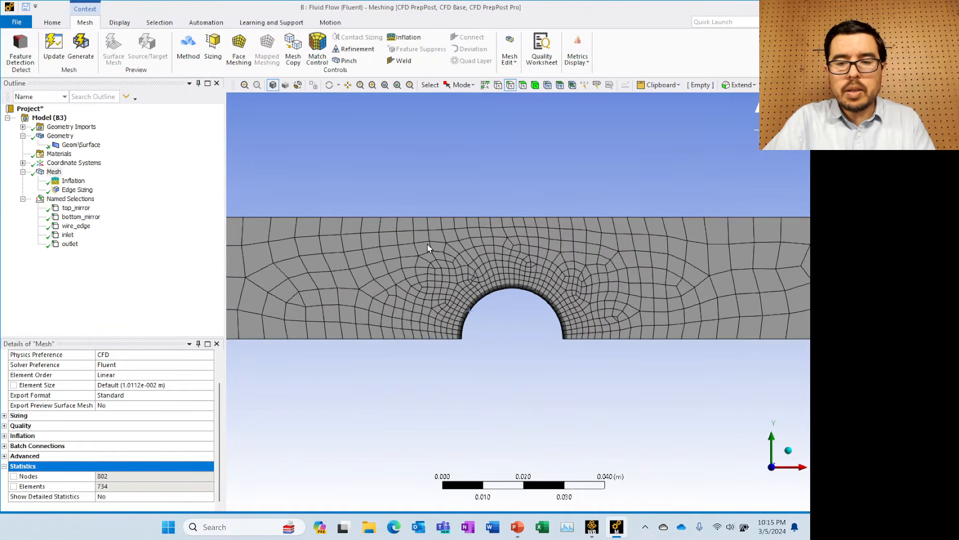
{"action": "scroll", "coordinate": [427, 244], "scroll_direction": "down", "scroll_amount": 2}
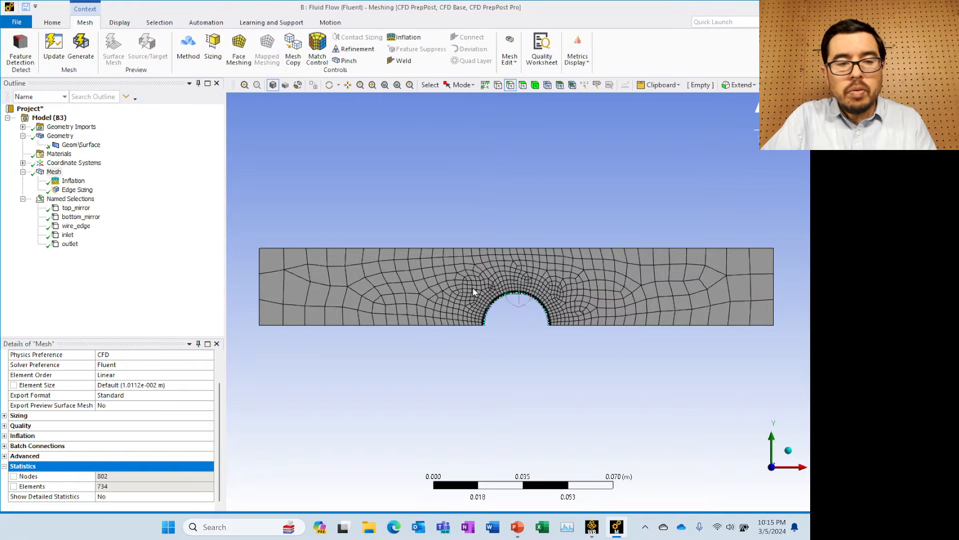
{"action": "right_click", "coordinate": [53, 175]}
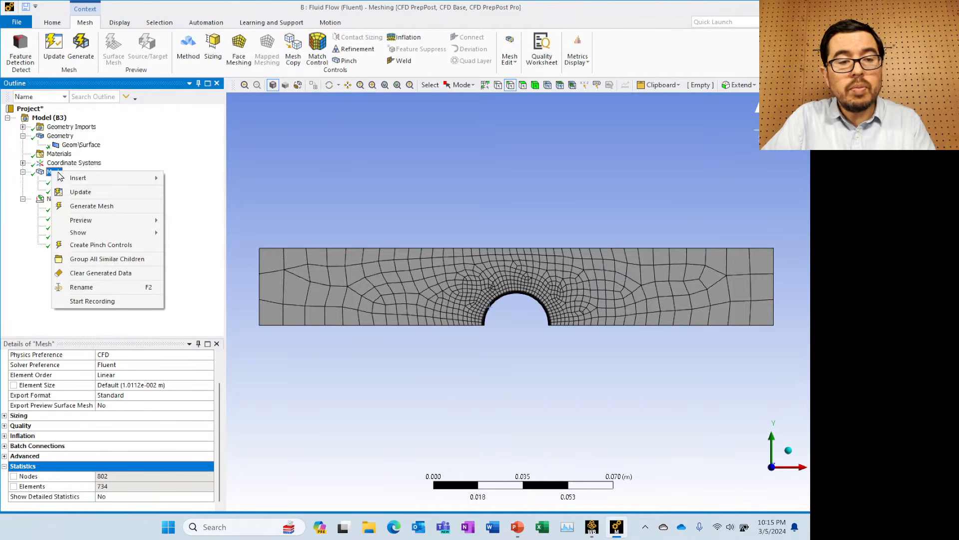
{"action": "mouse_move", "coordinate": [82, 178]}
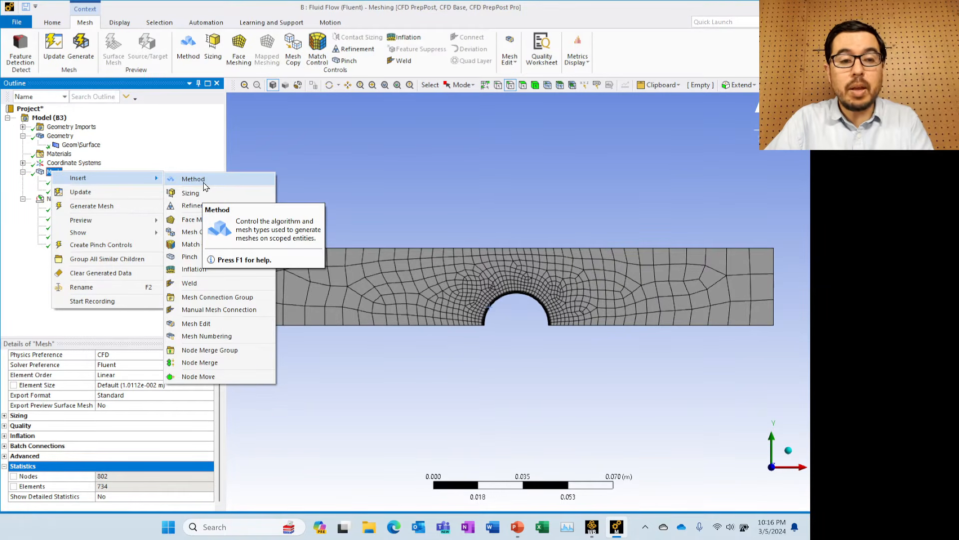
{"action": "left_click", "coordinate": [204, 184]}
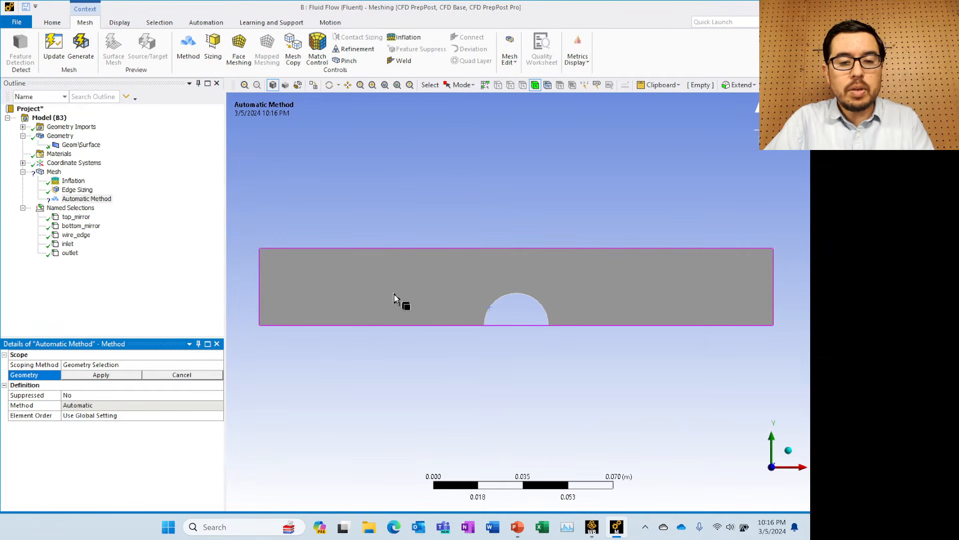
{"action": "left_click", "coordinate": [369, 278]}
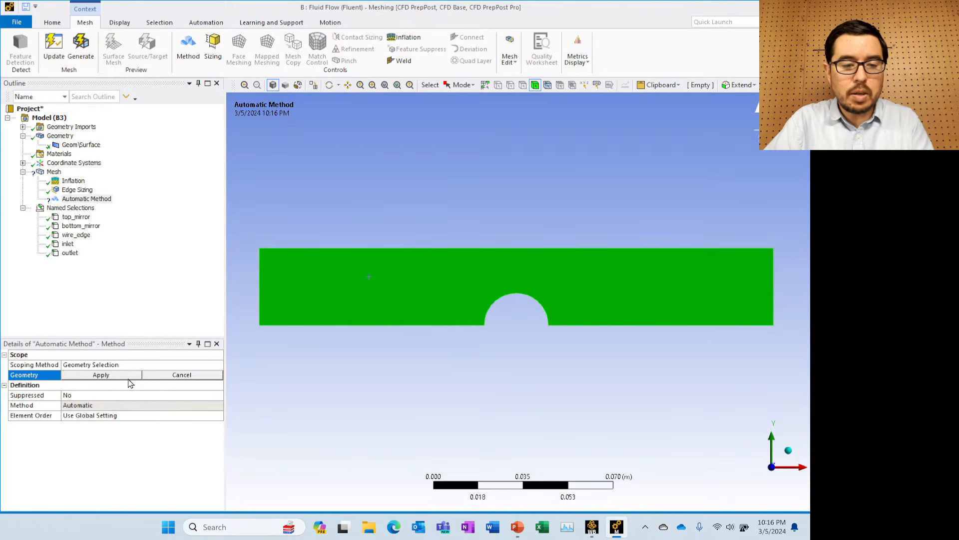
{"action": "left_click", "coordinate": [102, 375]}
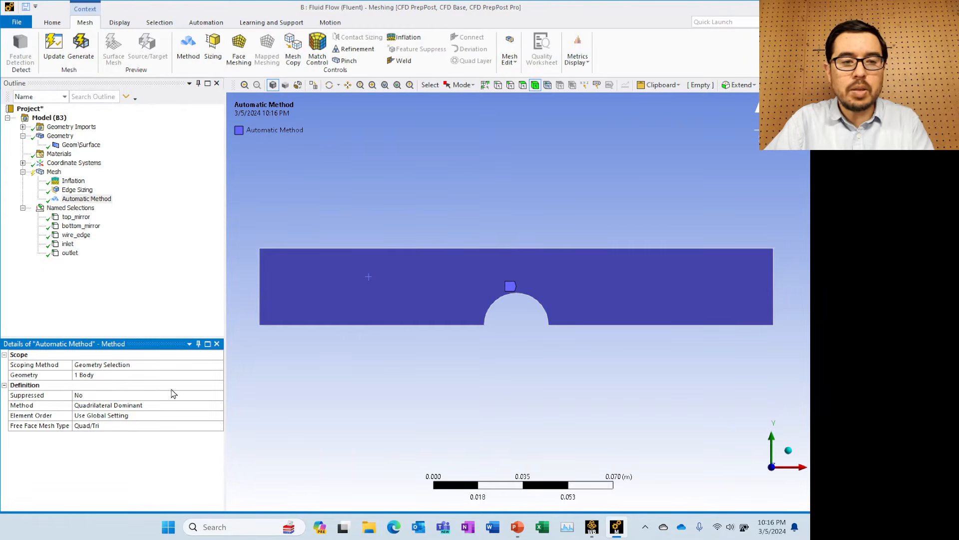
Change the mesh method to Triangles, regenerate the mesh and display it
{"action": "left_click", "coordinate": [54, 171]}
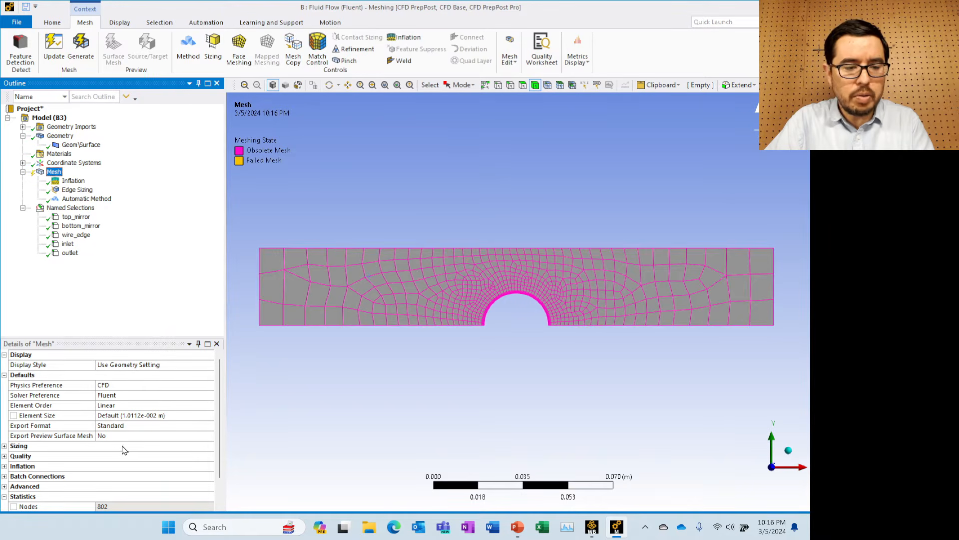
{"action": "left_click", "coordinate": [80, 199]}
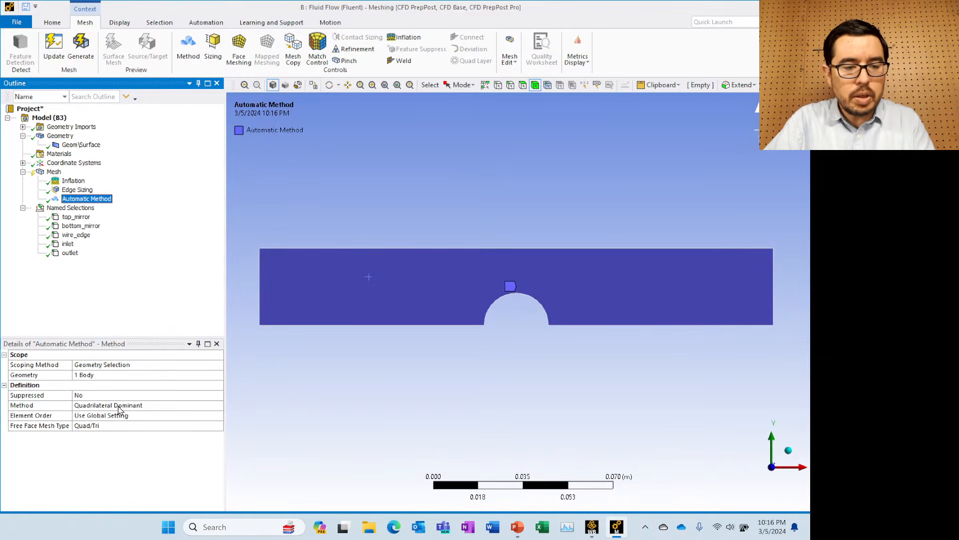
{"action": "left_click", "coordinate": [155, 403]}
{"action": "left_click", "coordinate": [218, 406]}
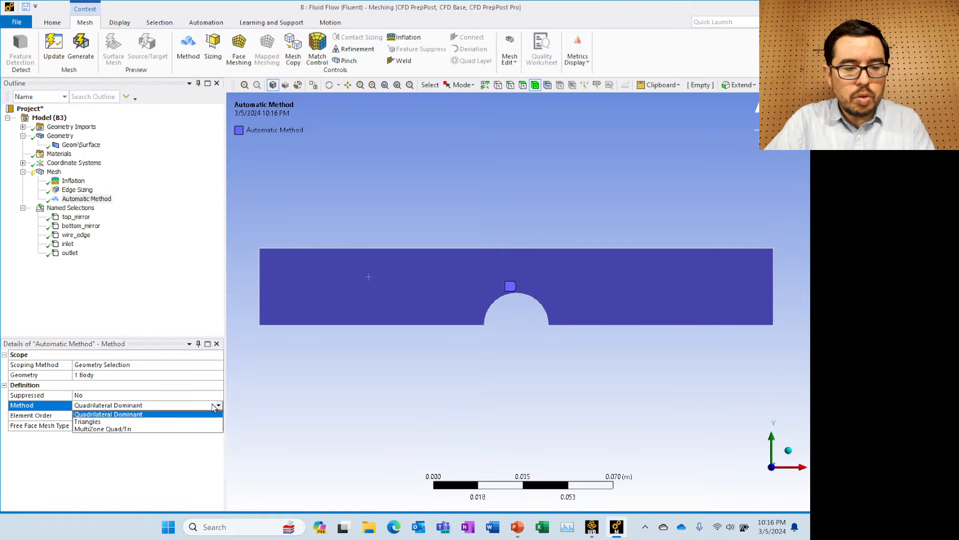
{"action": "left_click", "coordinate": [123, 422]}
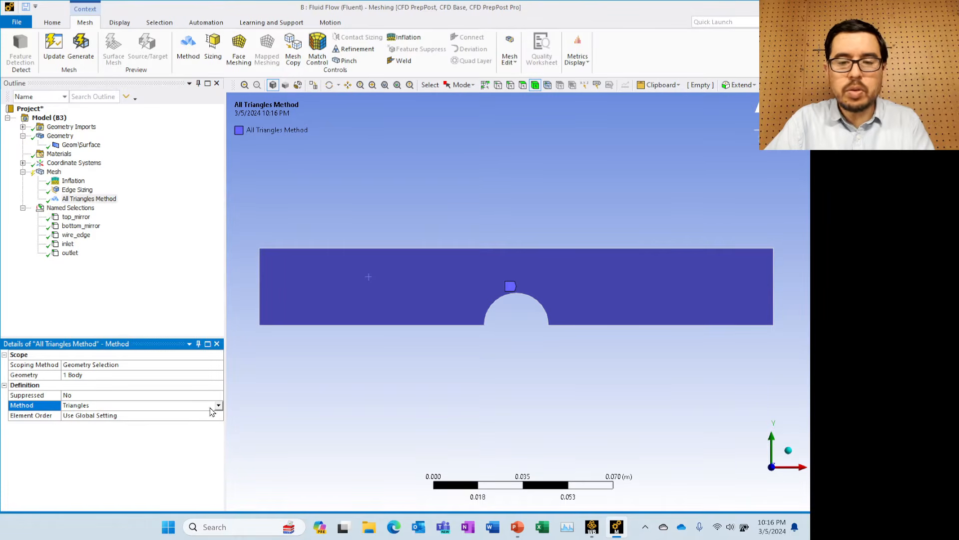
{"action": "left_click", "coordinate": [82, 47]}
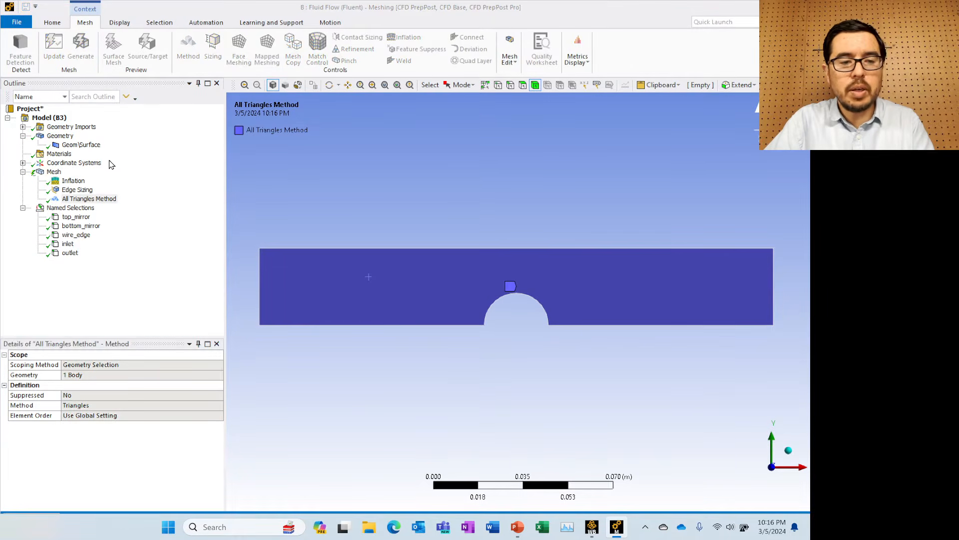
{"action": "left_click", "coordinate": [54, 173]}
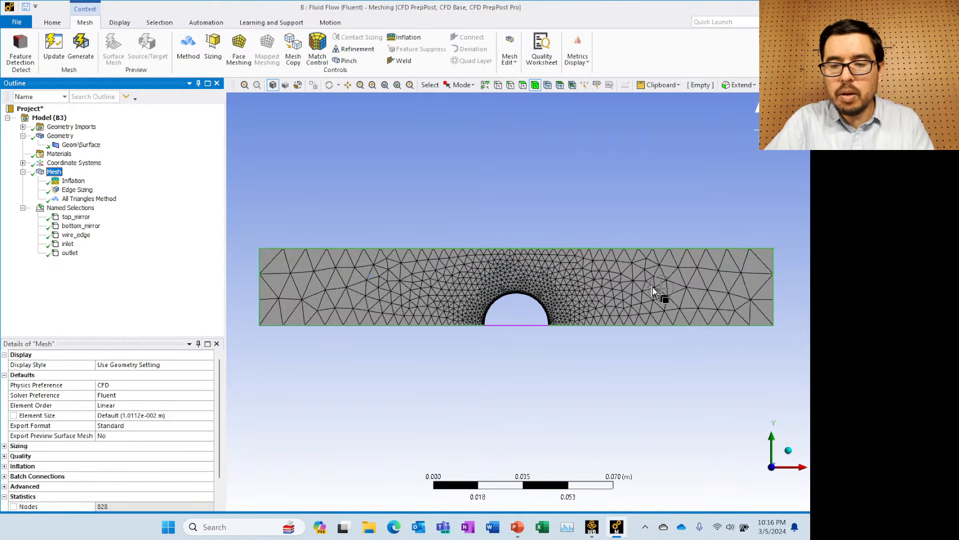
Capture a screenshot of the triangular mesh's node and element statistics
{"action": "scroll", "coordinate": [190, 407], "scroll_direction": "down", "scroll_amount": 1}
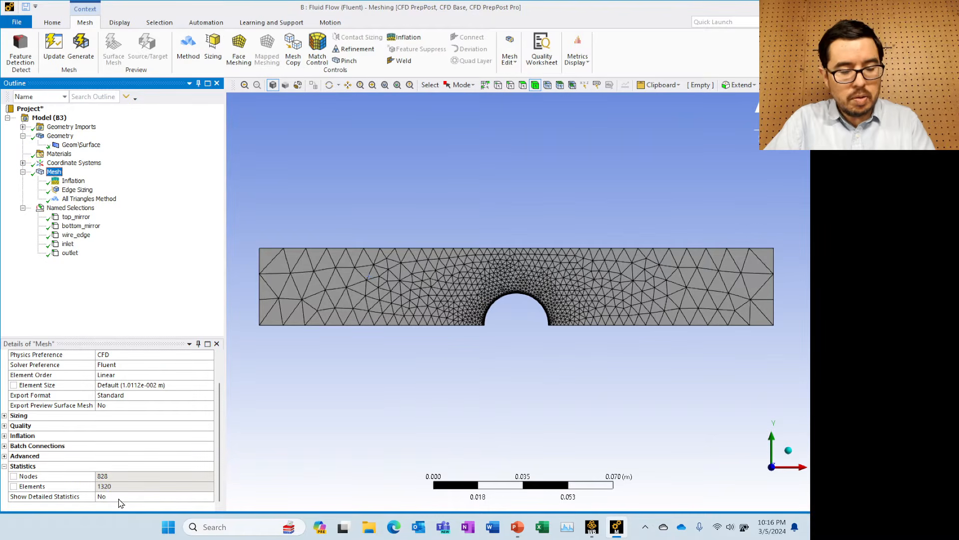
{"action": "key", "text": "super+shift+s"}
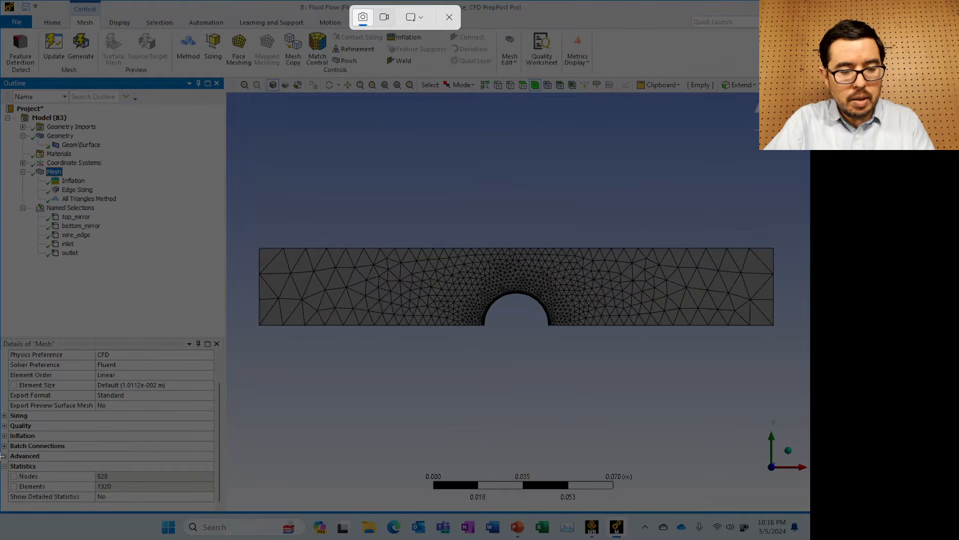
{"action": "left_click_drag", "start_coordinate": [3, 458], "coordinate": [217, 507]}
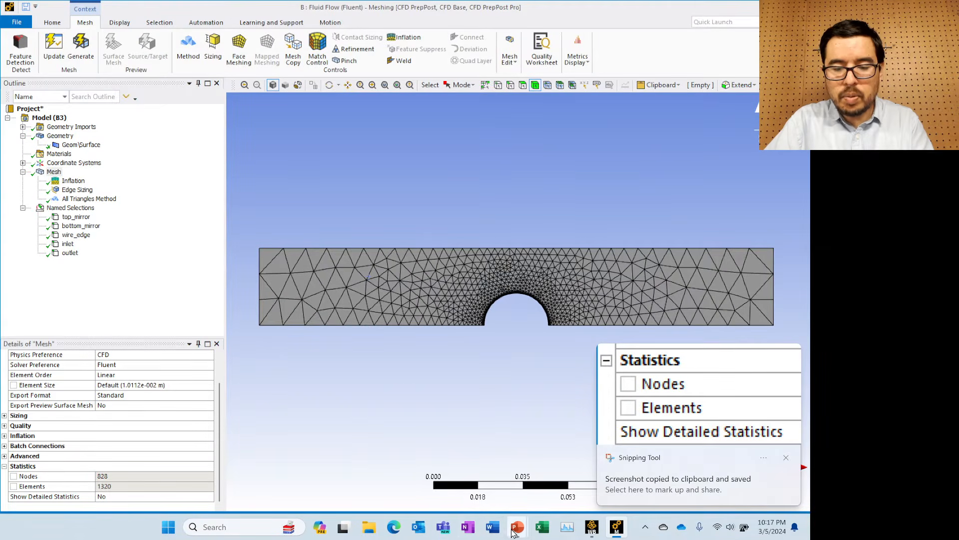
Switch to PowerPoint and add the bullet "Triangular Elements" below the first bullet's statistics picture on the Meshing slide
{"action": "mouse_move", "coordinate": [506, 528]}
{"action": "left_click", "coordinate": [493, 502]}
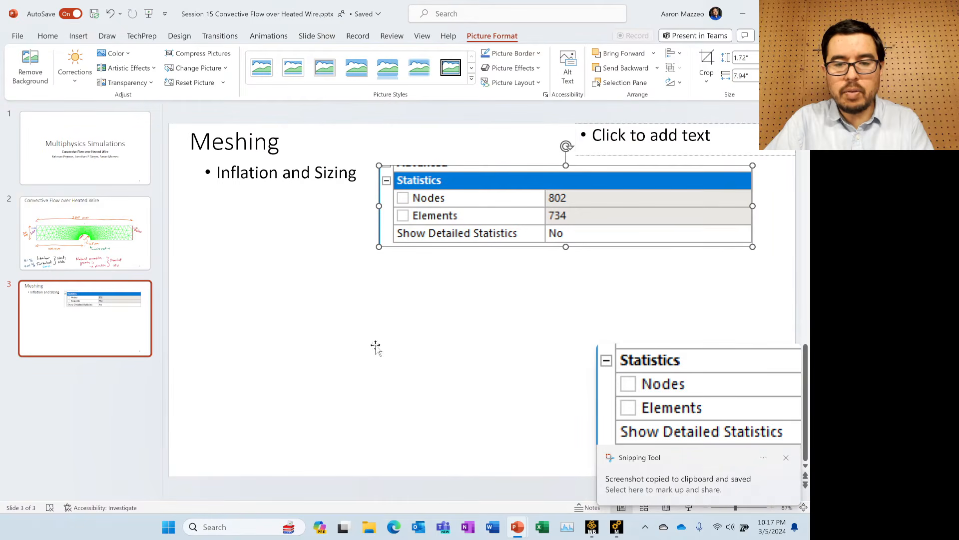
{"action": "left_click", "coordinate": [300, 175]}
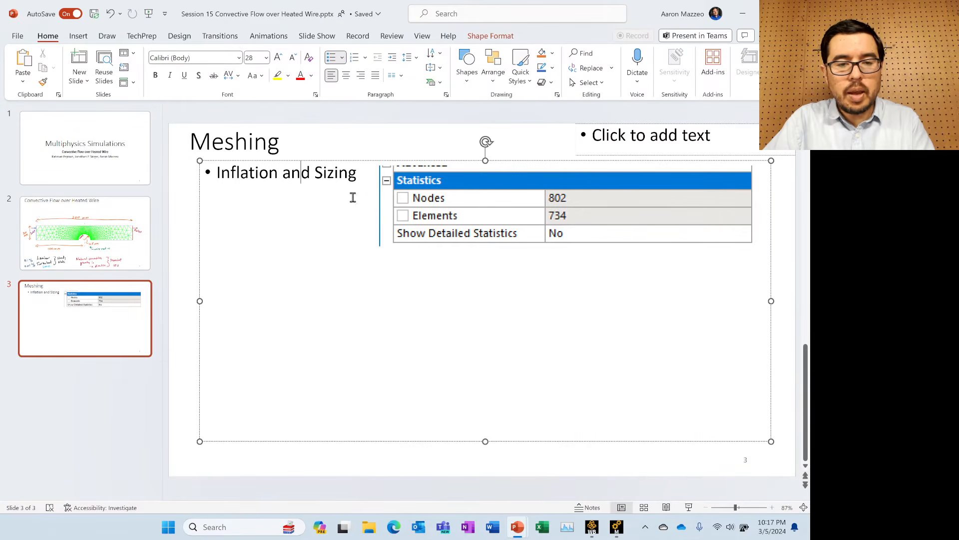
{"action": "left_click", "coordinate": [361, 178]}
{"action": "key", "text": "Return"}
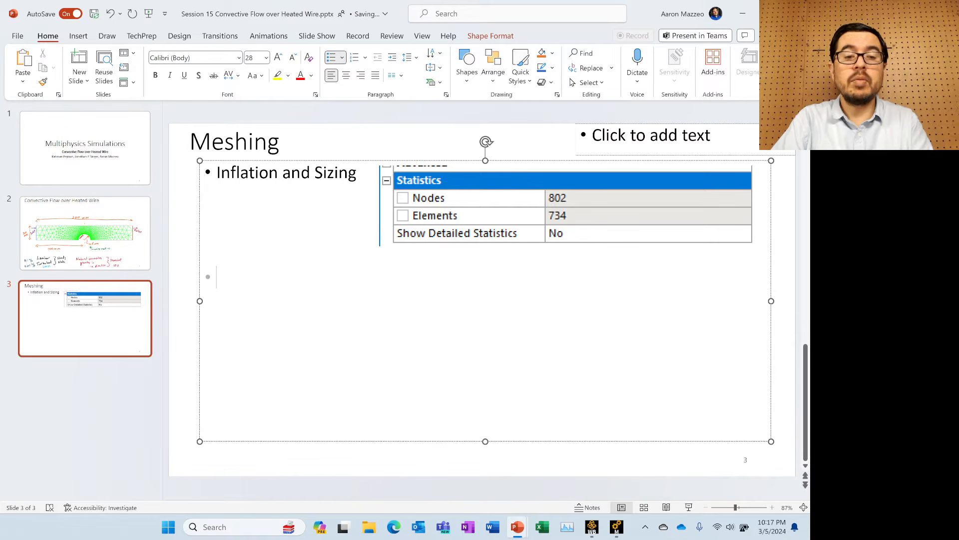
{"action": "type", "text": "Triangular"}
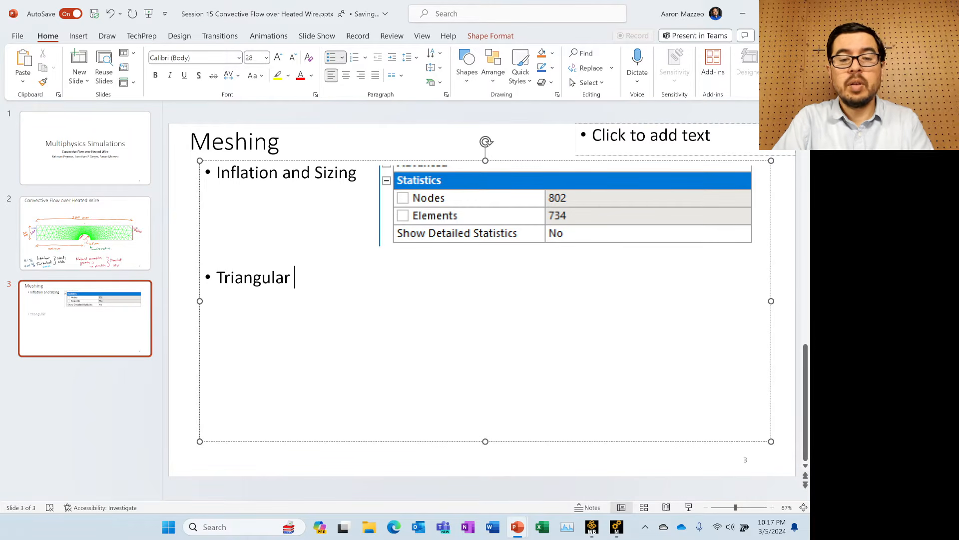
{"action": "type", "text": " Sha"}
{"action": "key", "text": "BackSpace"}
{"action": "key", "text": "BackSpace"}
{"action": "key", "text": "BackSpace"}
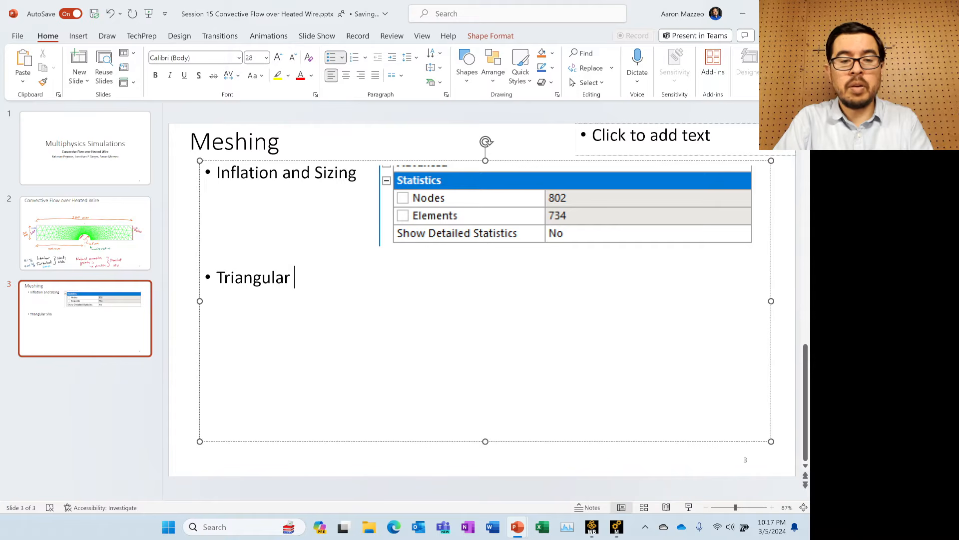
{"action": "type", "text": "Elemen"}
{"action": "key", "text": "BackSpace"}
{"action": "key", "text": "BackSpace"}
{"action": "key", "text": "BackSpace"}
{"action": "type", "text": "ement"}
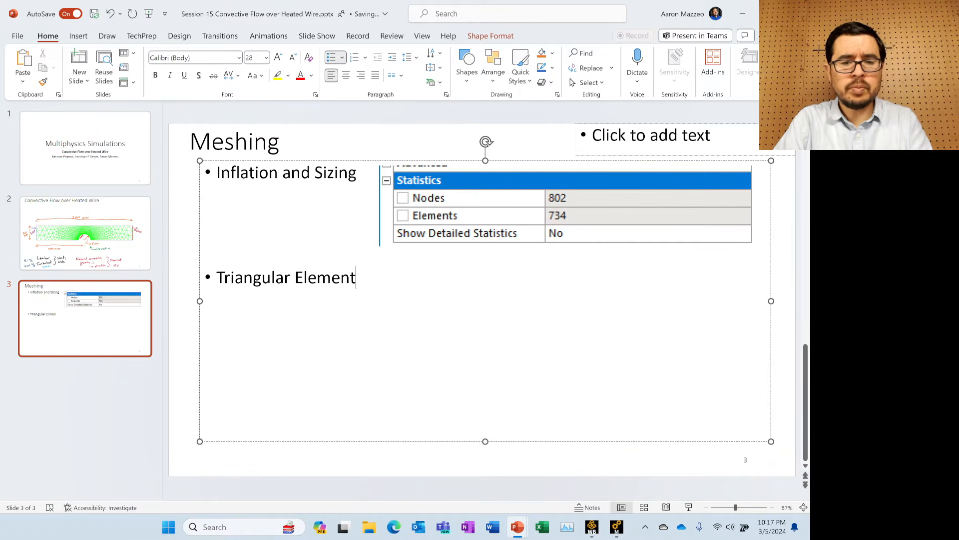
{"action": "type", "text": "s"}
Paste the triangular mesh statistics screenshot and align it beside the "Triangular Elements" bullet, under the first statistics picture
{"action": "left_click", "coordinate": [182, 319]}
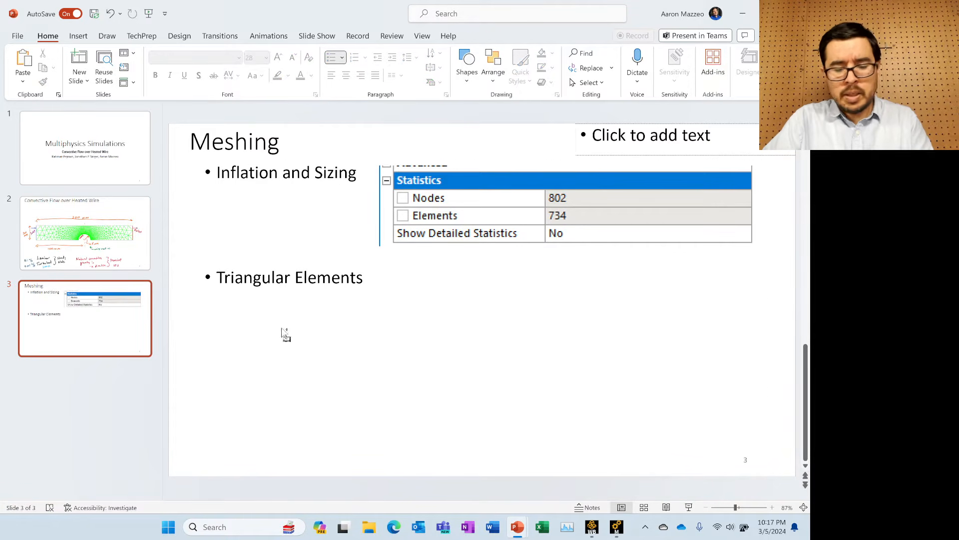
{"action": "key", "text": "ctrl+v"}
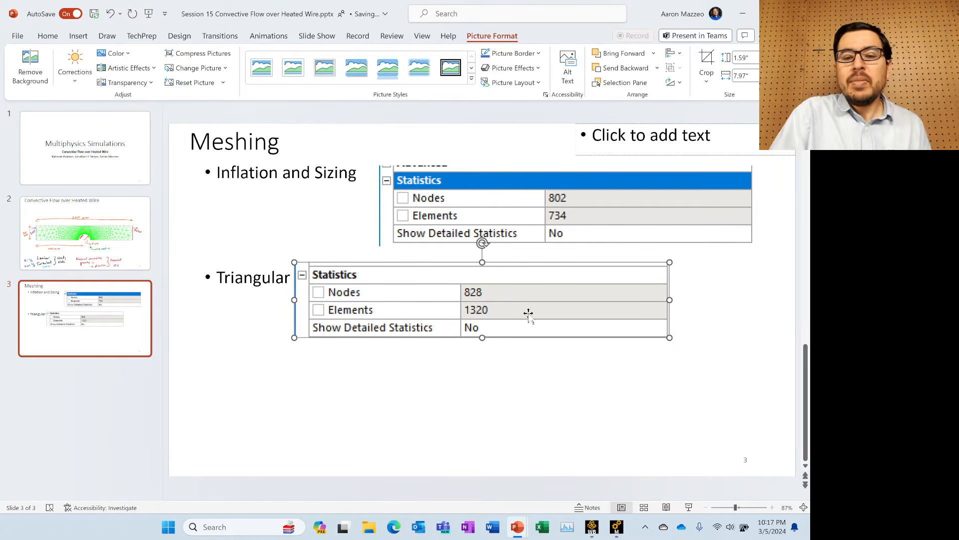
{"action": "left_click_drag", "start_coordinate": [532, 311], "coordinate": [610, 321]}
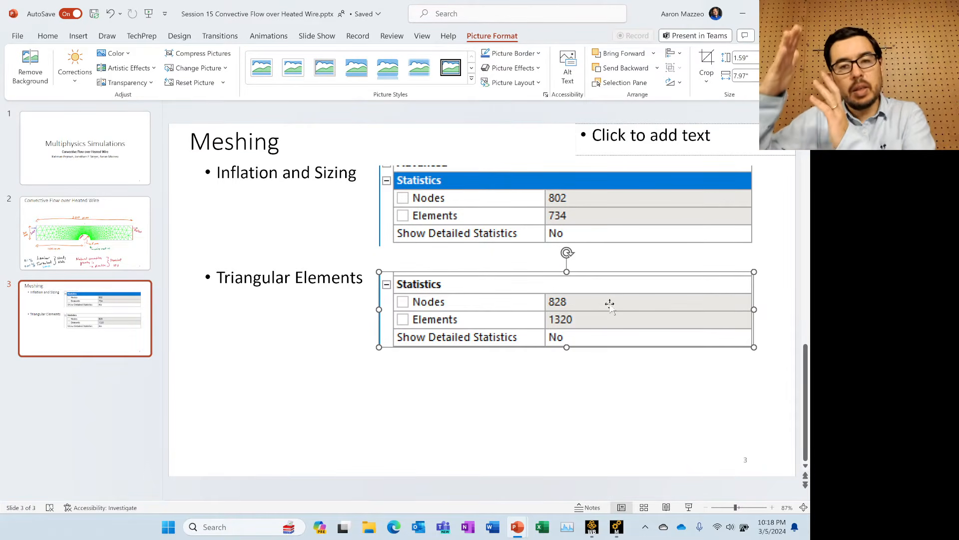
Update the mesh in Ansys Meshing, close it and return to the Workbench project schematic
{"action": "left_click", "coordinate": [616, 527]}
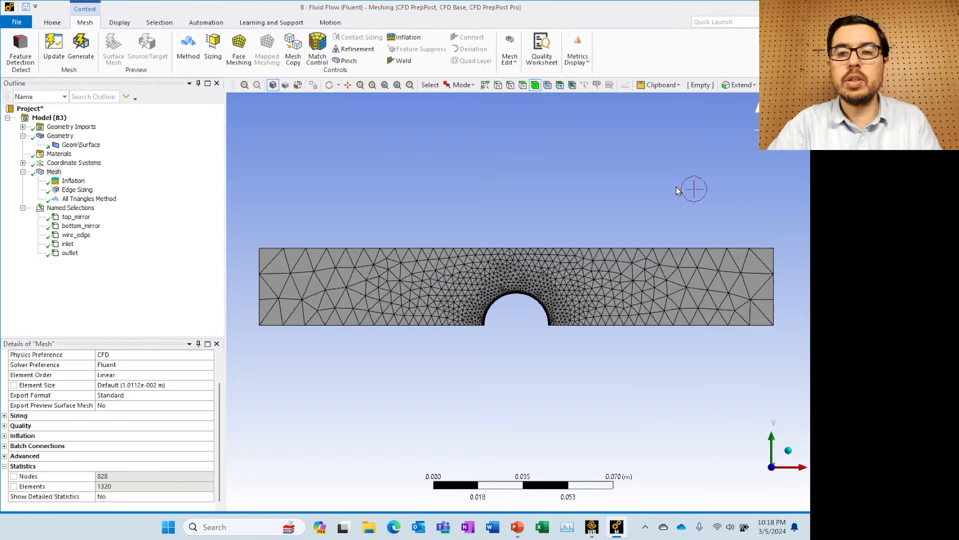
{"action": "left_click", "coordinate": [54, 48]}
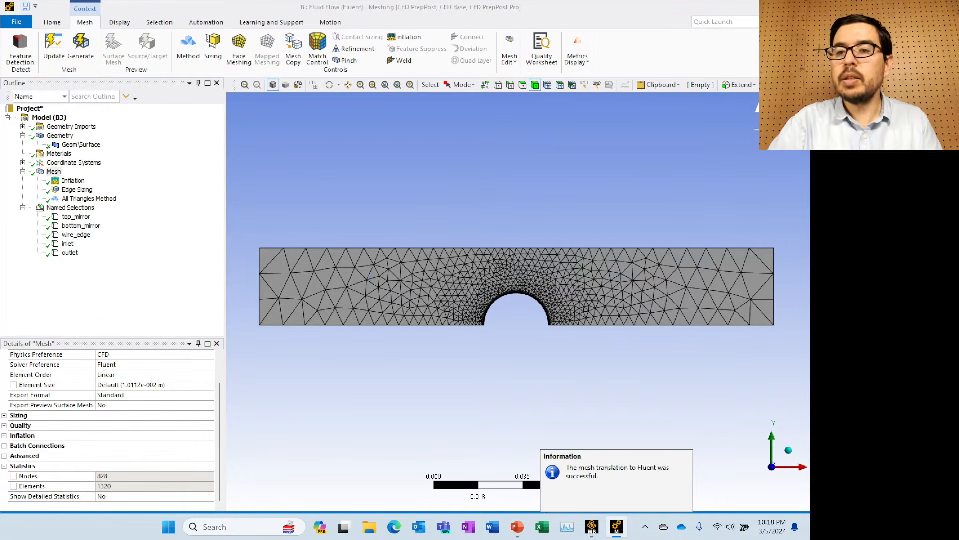
{"action": "key", "text": "alt+Tab"}
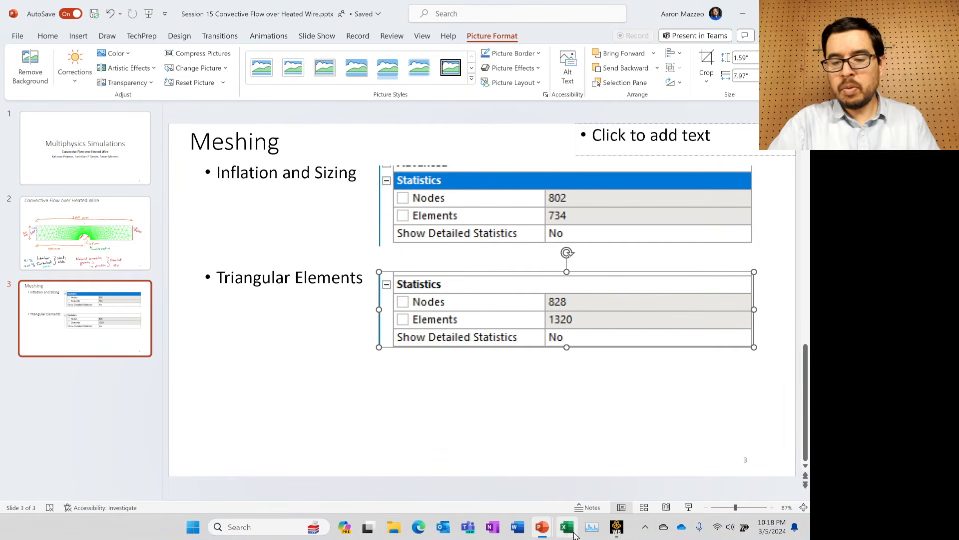
{"action": "mouse_move", "coordinate": [618, 534]}
{"action": "left_click", "coordinate": [605, 478]}
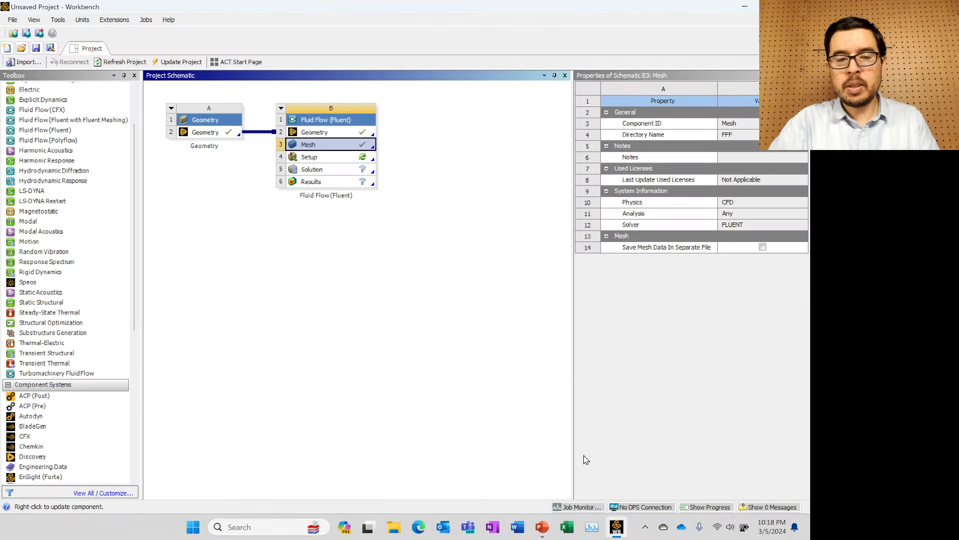
Open the fluid flow system's Setup, start Fluent with the default launcher settings and dismiss the behavioral changes notice
{"action": "double_click", "coordinate": [320, 160]}
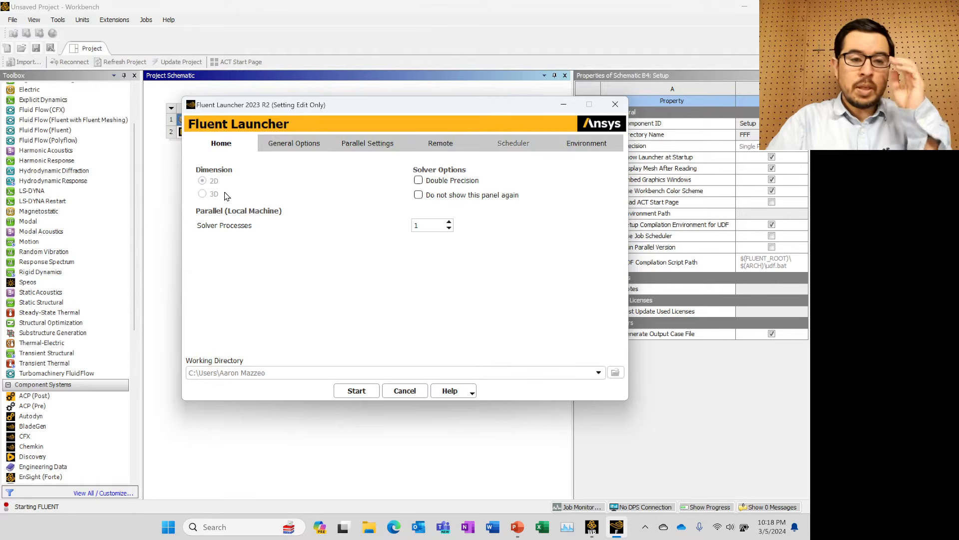
{"action": "left_click", "coordinate": [356, 390]}
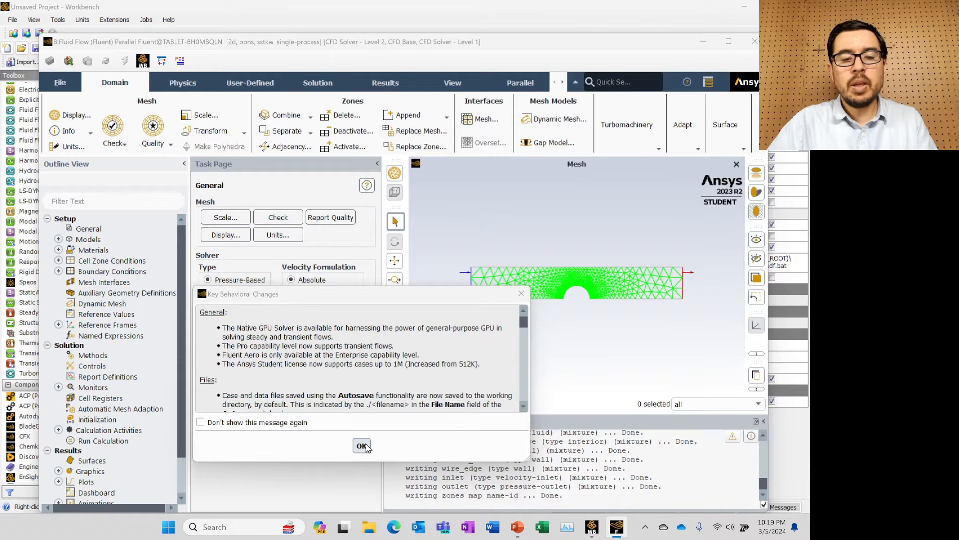
{"action": "left_click", "coordinate": [362, 445]}
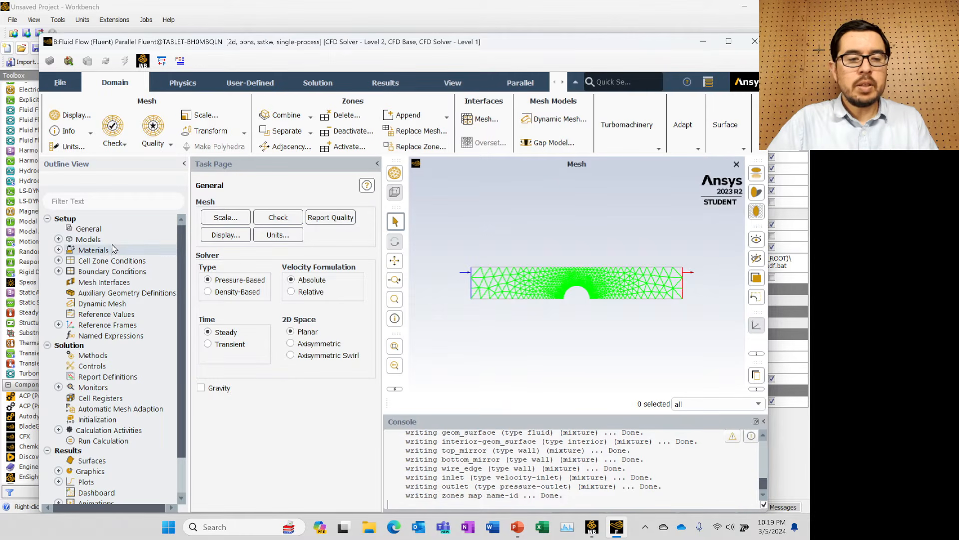
Turn on the Energy model in the Fluent setup
{"action": "double_click", "coordinate": [85, 239]}
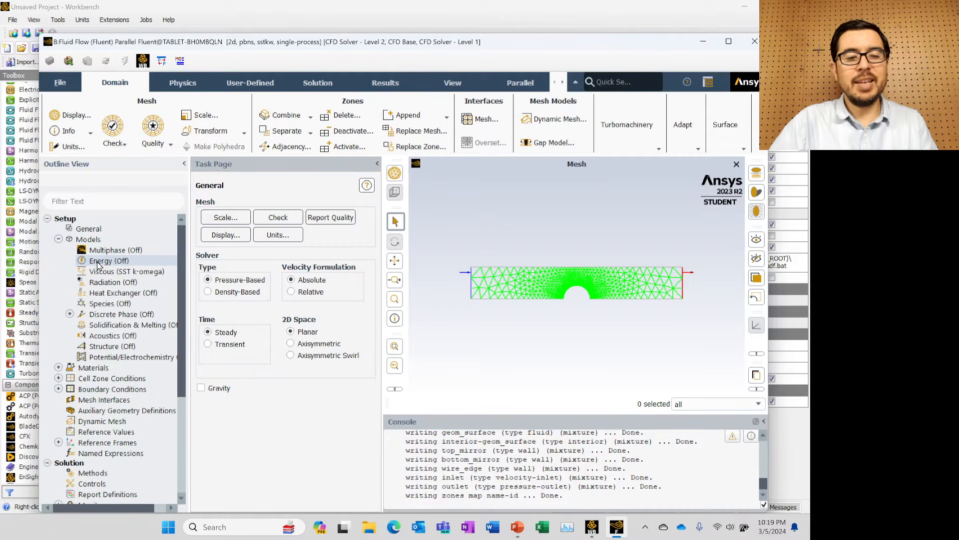
{"action": "right_click", "coordinate": [98, 265]}
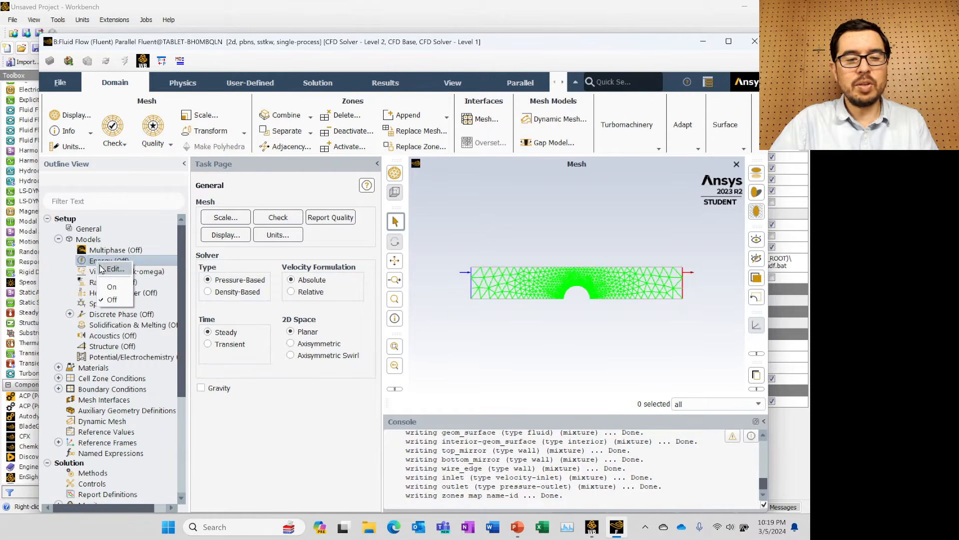
{"action": "left_click", "coordinate": [120, 288]}
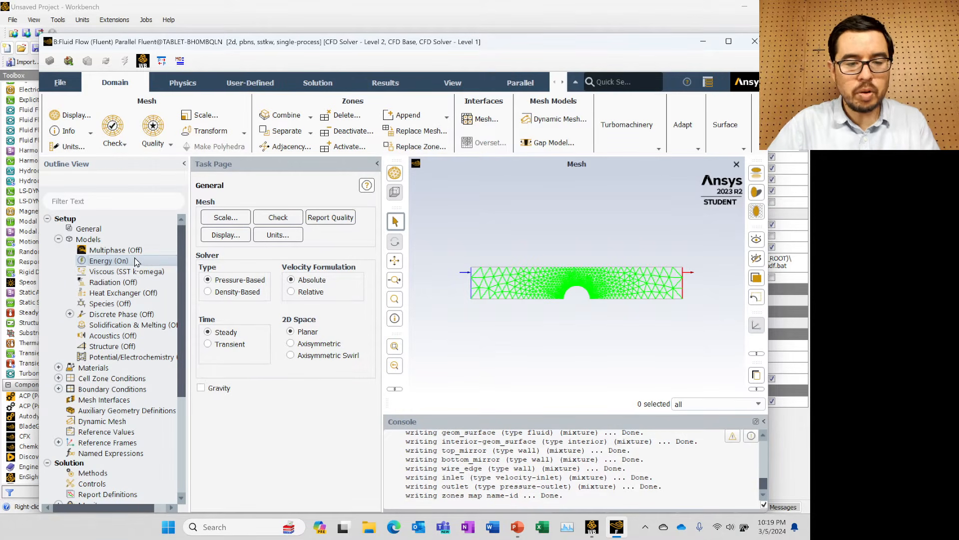
{"action": "left_click", "coordinate": [135, 260]}
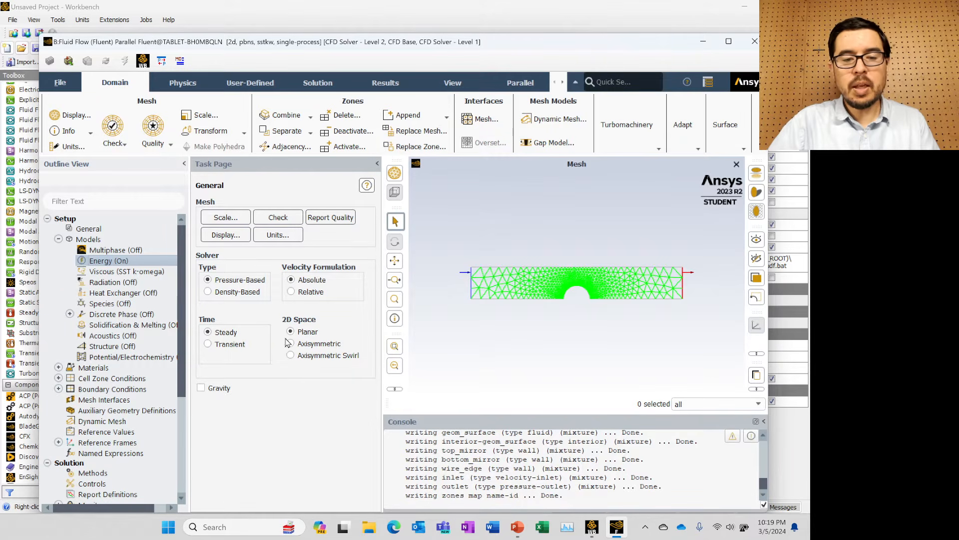
Change the viscous model to Laminar
{"action": "left_click", "coordinate": [89, 228]}
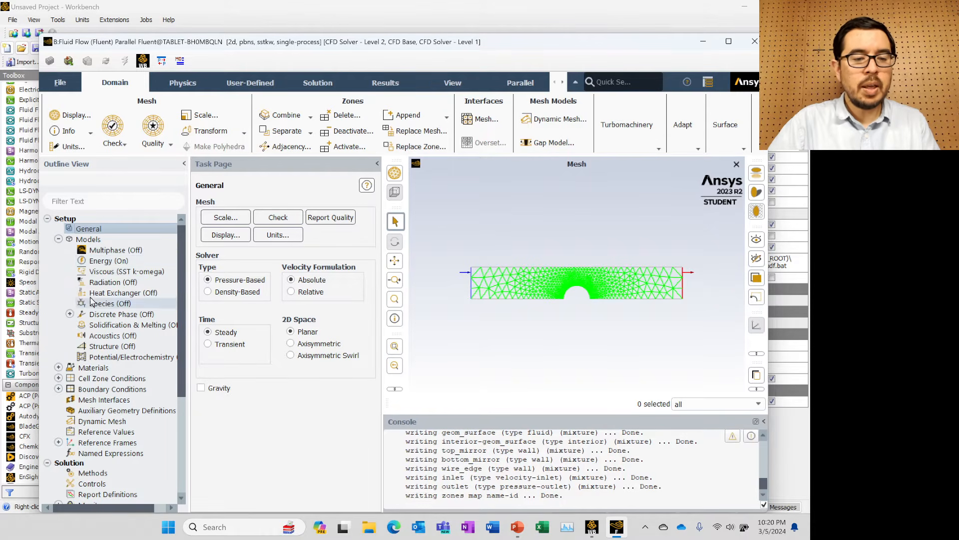
{"action": "left_click", "coordinate": [59, 239]}
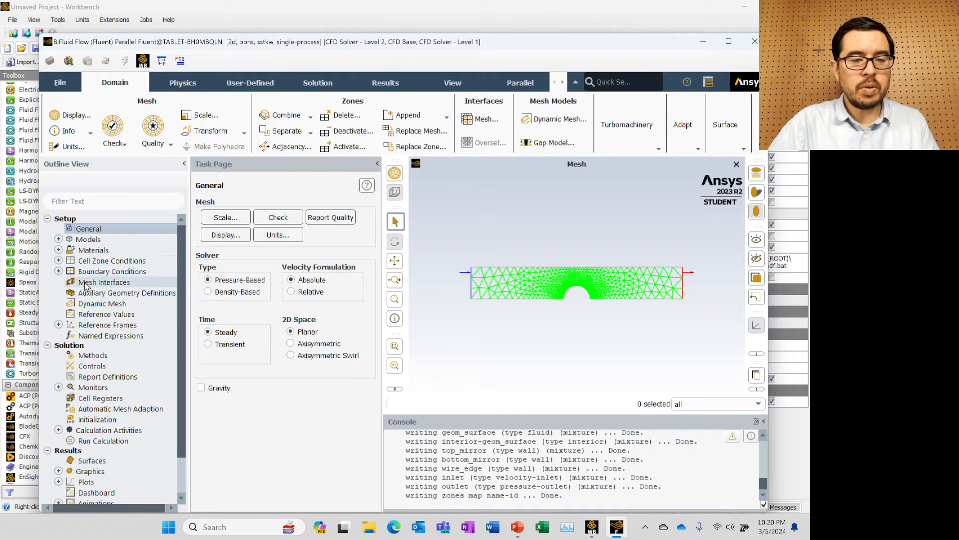
{"action": "left_click", "coordinate": [59, 240]}
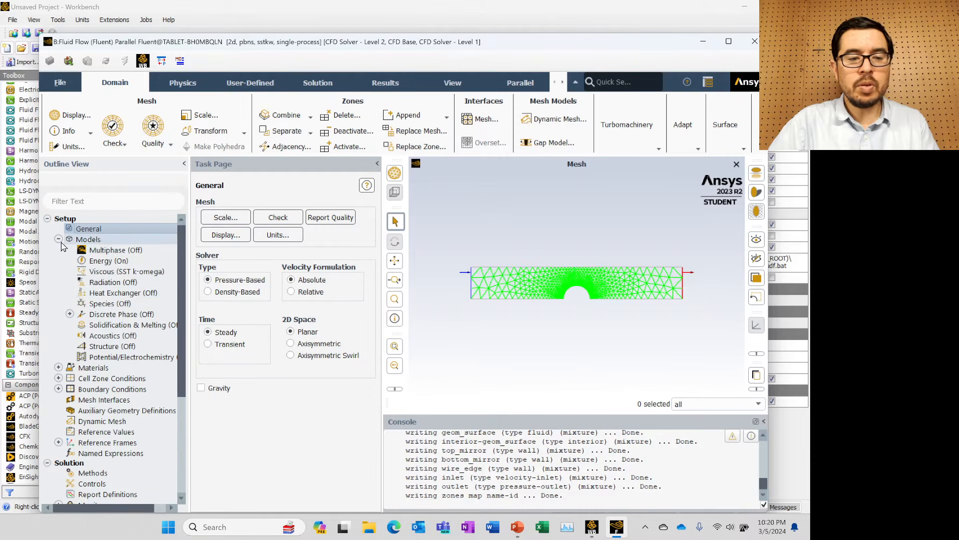
{"action": "right_click", "coordinate": [105, 275]}
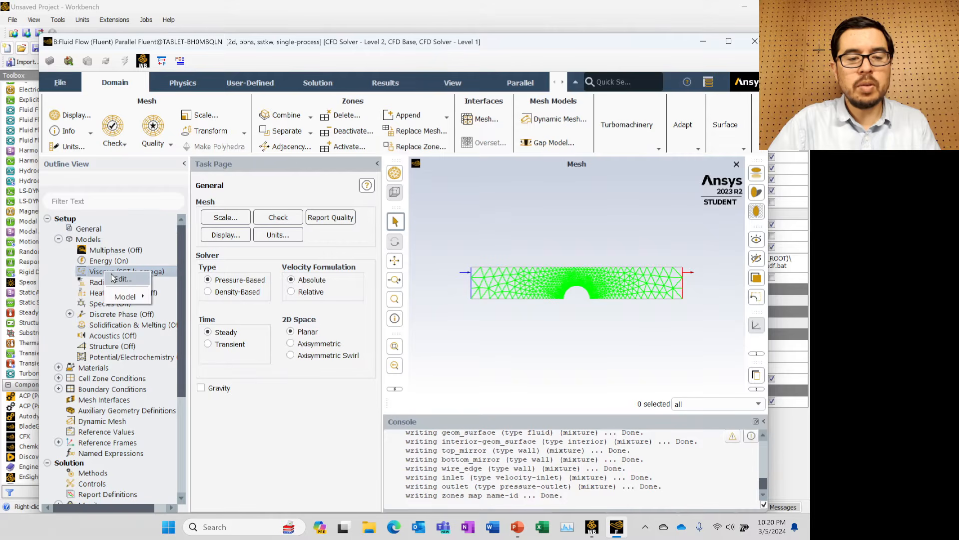
{"action": "mouse_move", "coordinate": [131, 296]}
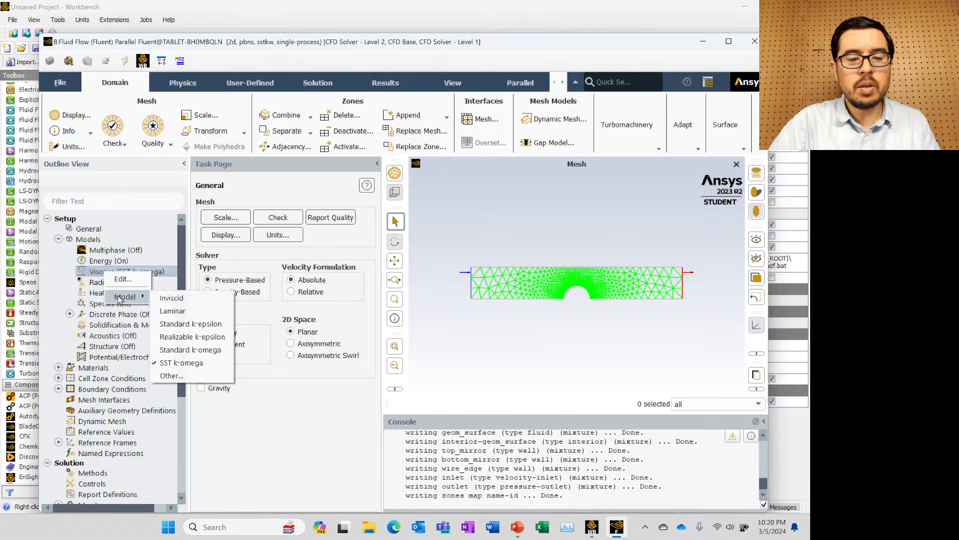
{"action": "left_click", "coordinate": [176, 312]}
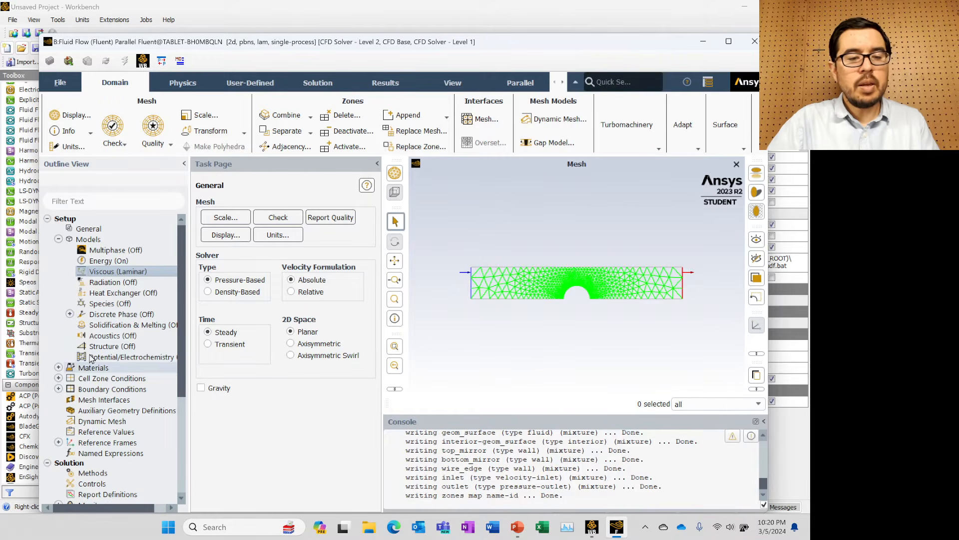
{"action": "left_click", "coordinate": [58, 239]}
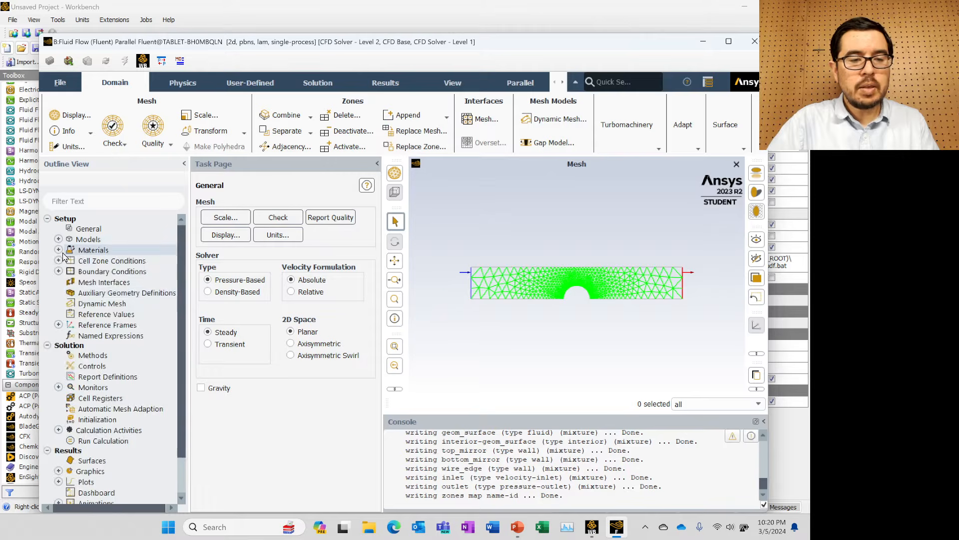
Check the defined fluid material and set the inlet boundary's velocity magnitude to 0.1 m/s
{"action": "left_click", "coordinate": [58, 249]}
{"action": "left_click", "coordinate": [70, 261]}
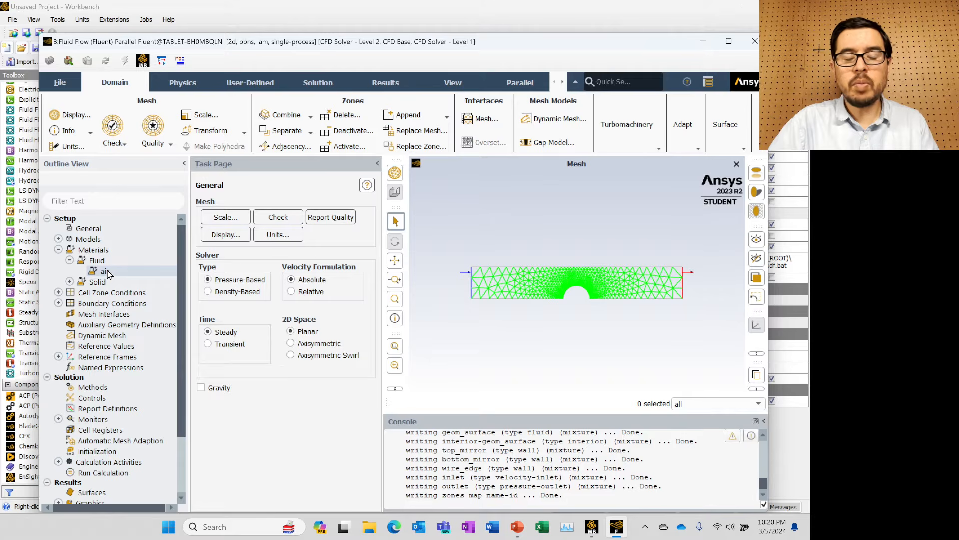
{"action": "left_click", "coordinate": [69, 260]}
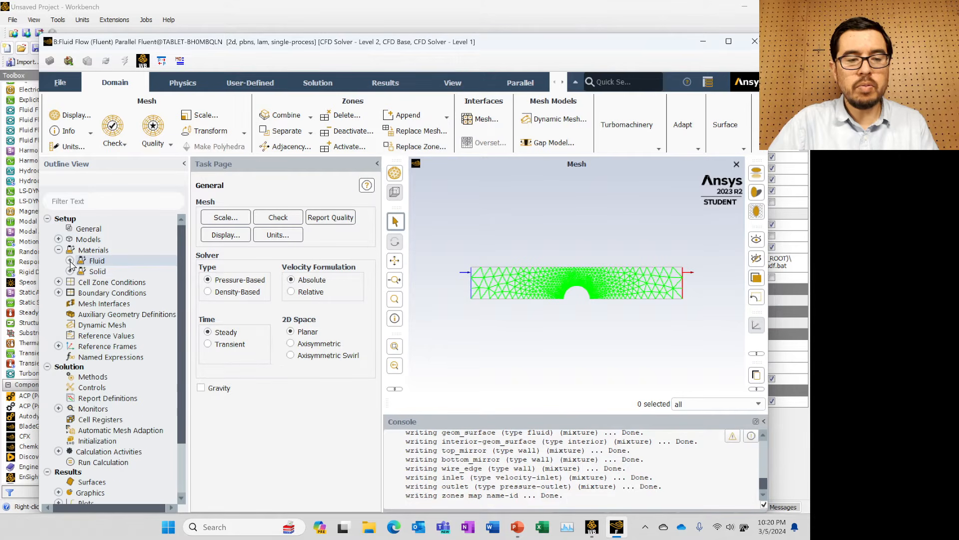
{"action": "left_click", "coordinate": [59, 292]}
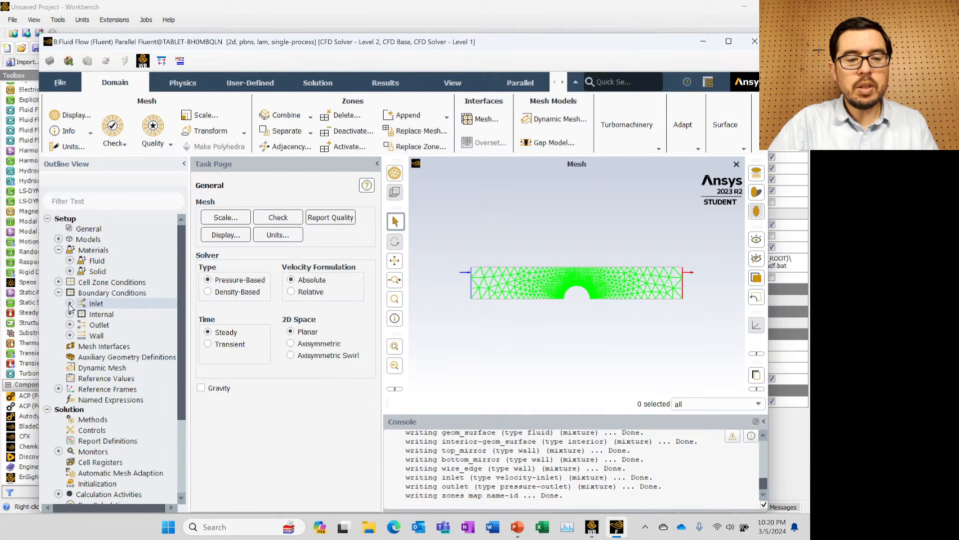
{"action": "left_click", "coordinate": [70, 304]}
{"action": "double_click", "coordinate": [108, 315]}
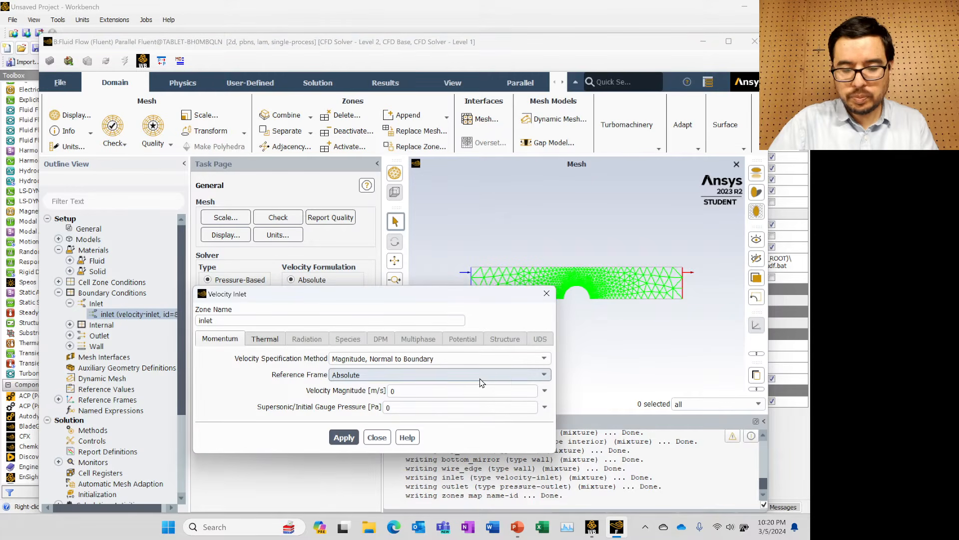
{"action": "left_click", "coordinate": [483, 389]}
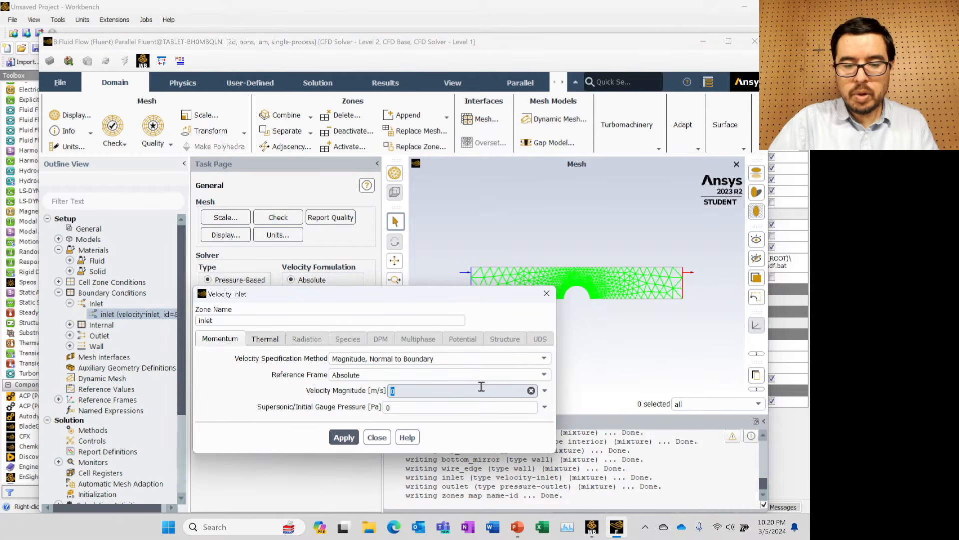
{"action": "type", "text": "0.1"}
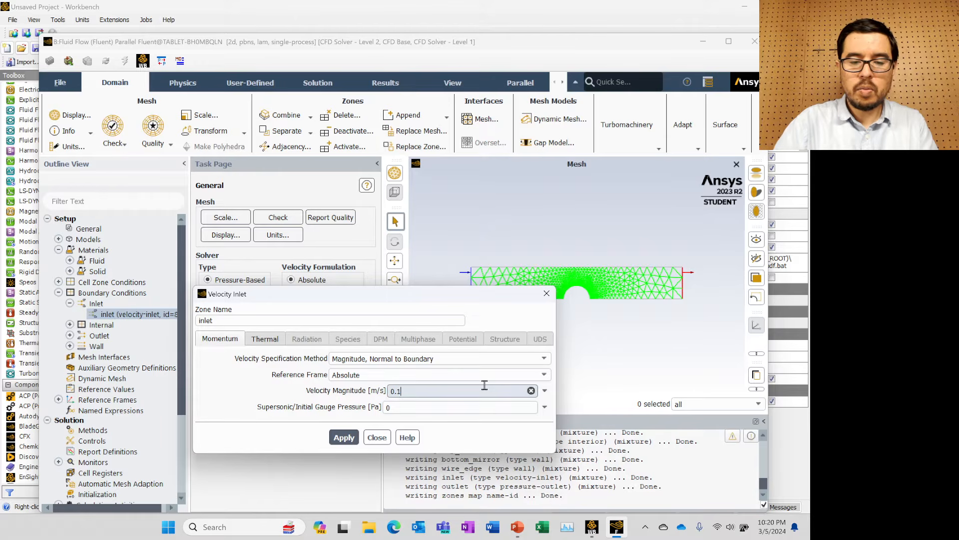
{"action": "left_click", "coordinate": [344, 437]}
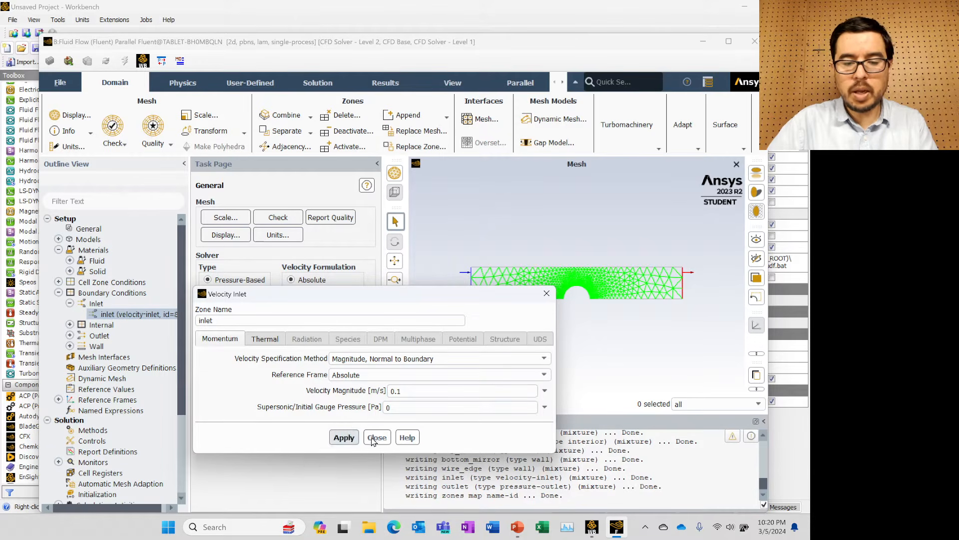
{"action": "left_click", "coordinate": [377, 437]}
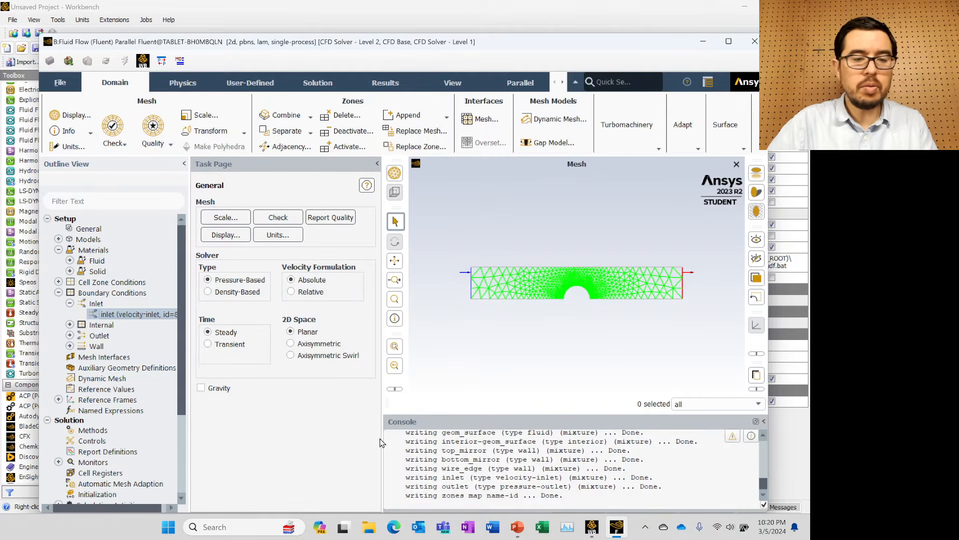
Edit the bottom_mirror and top_mirror walls together and set their shear condition to Specified Shear with 0 Pa in both components
{"action": "left_click", "coordinate": [70, 346]}
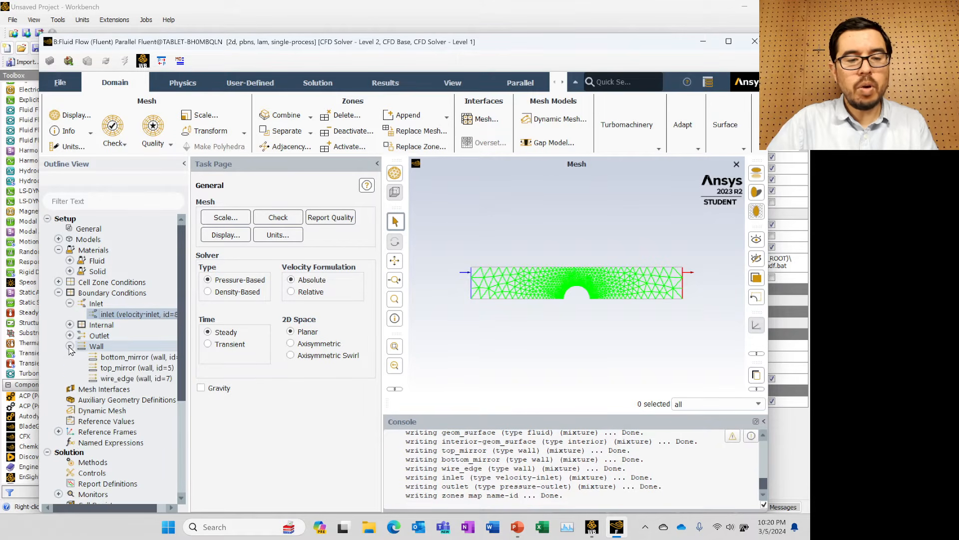
{"action": "left_click", "coordinate": [128, 358]}
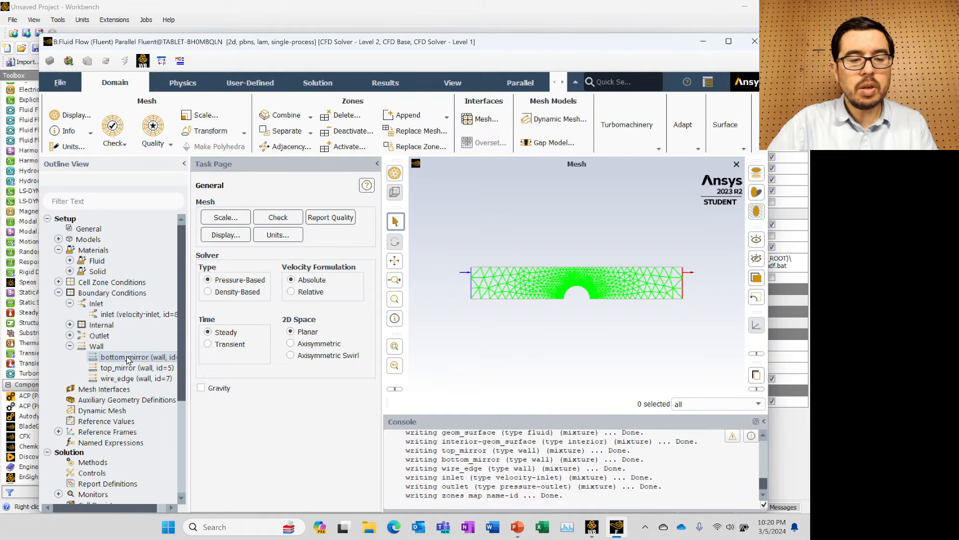
{"action": "left_click", "coordinate": [94, 357]}
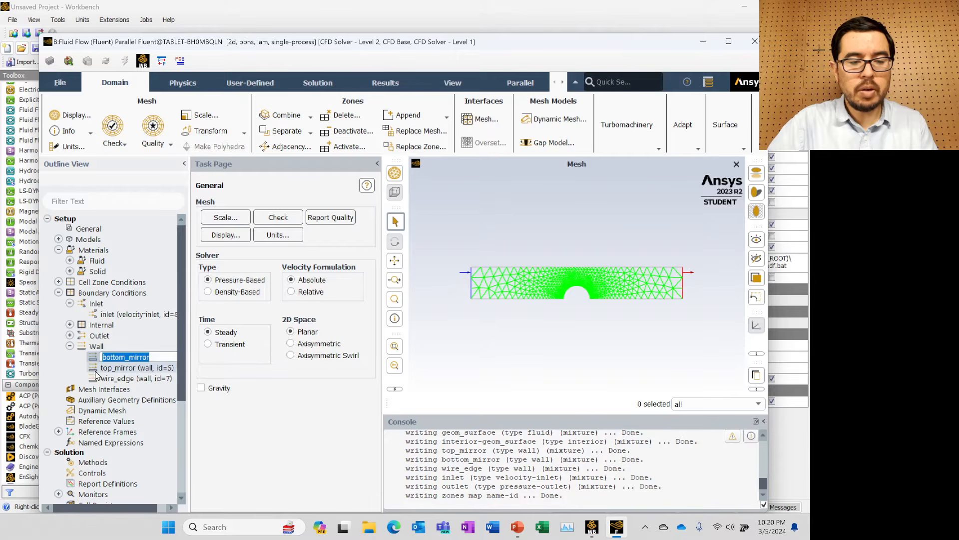
{"action": "key", "text": "Return"}
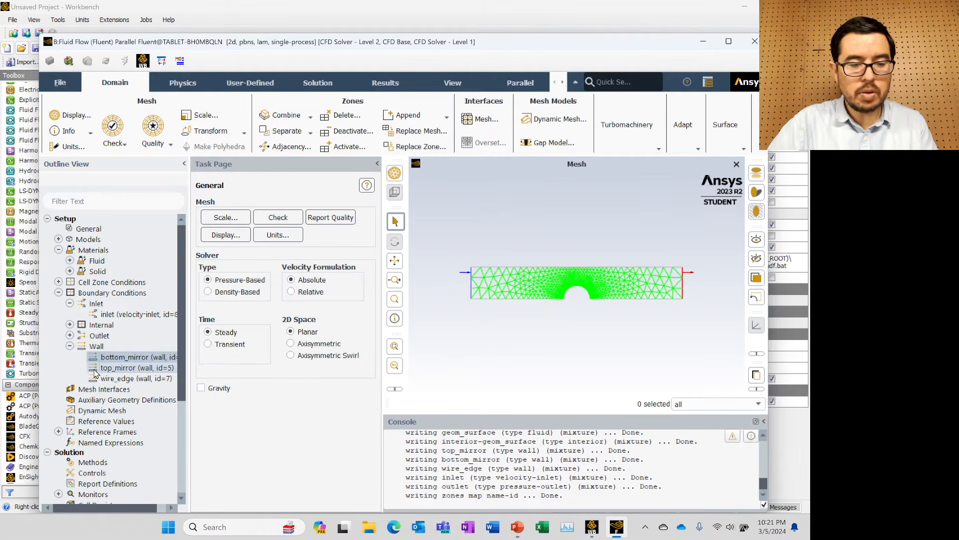
{"action": "right_click", "coordinate": [95, 371]}
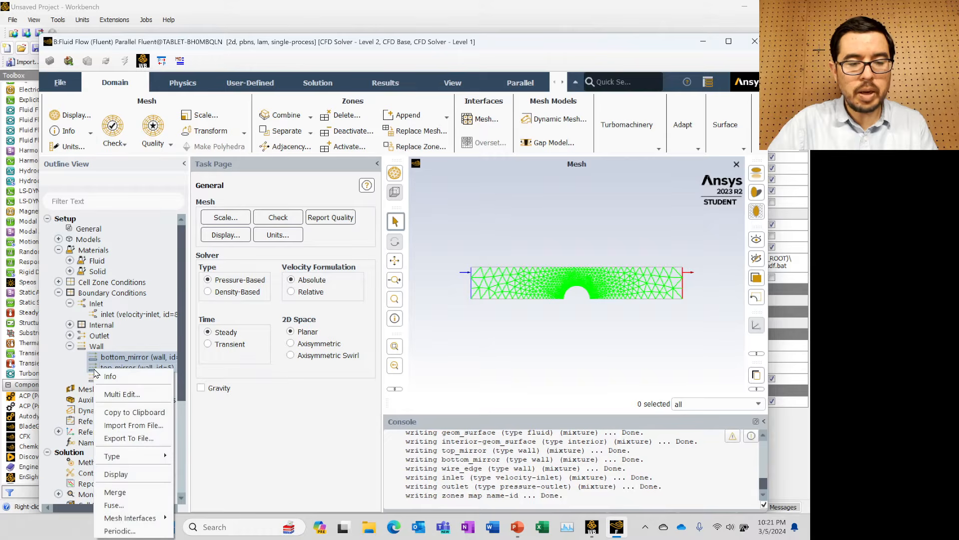
{"action": "left_click", "coordinate": [119, 394]}
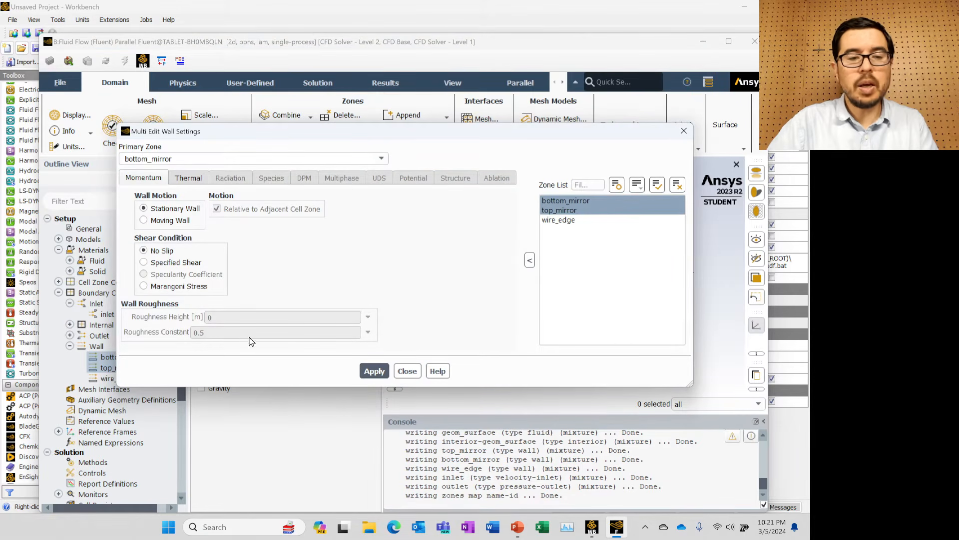
{"action": "left_click", "coordinate": [169, 264]}
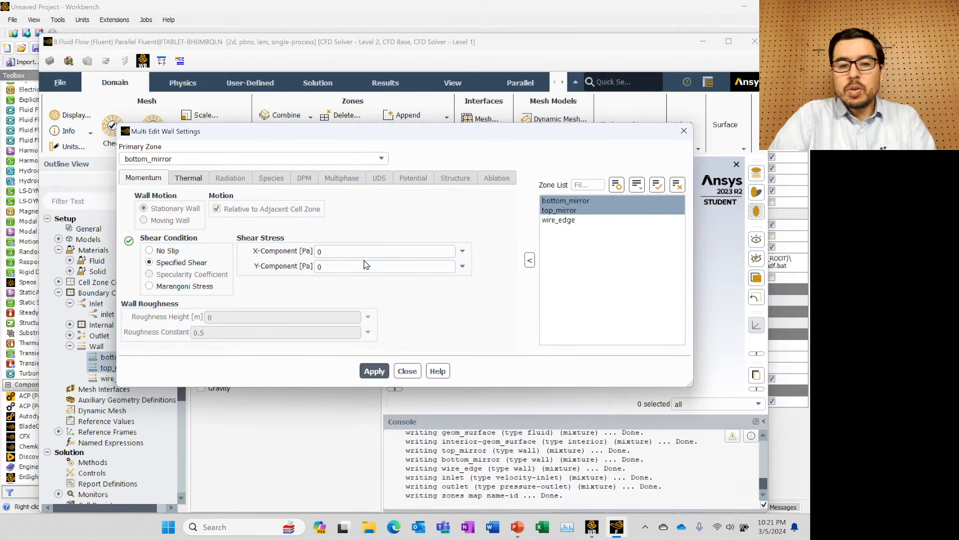
Use the Heat Flux thermal condition with 0 W/m² for both mirror walls and apply the wall settings
{"action": "left_click", "coordinate": [193, 181]}
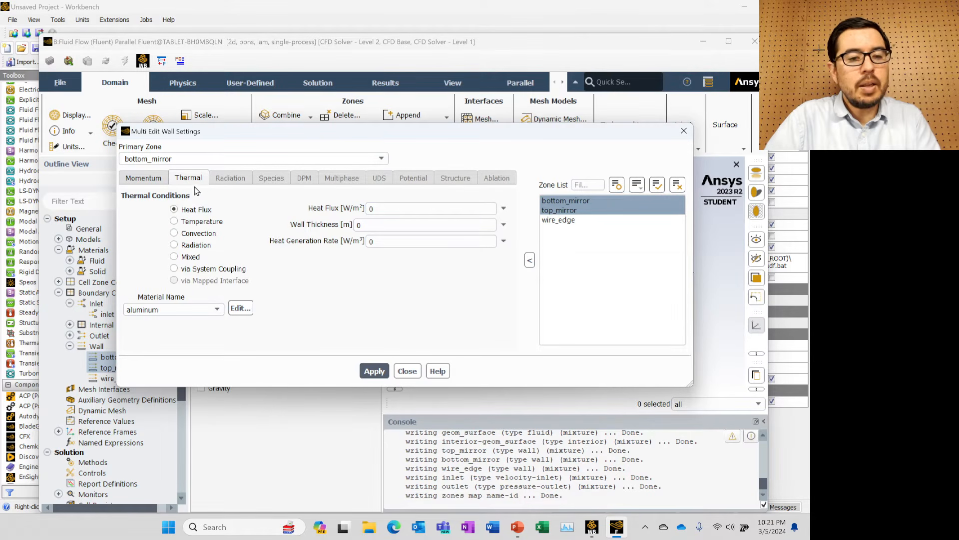
{"action": "left_click", "coordinate": [205, 223]}
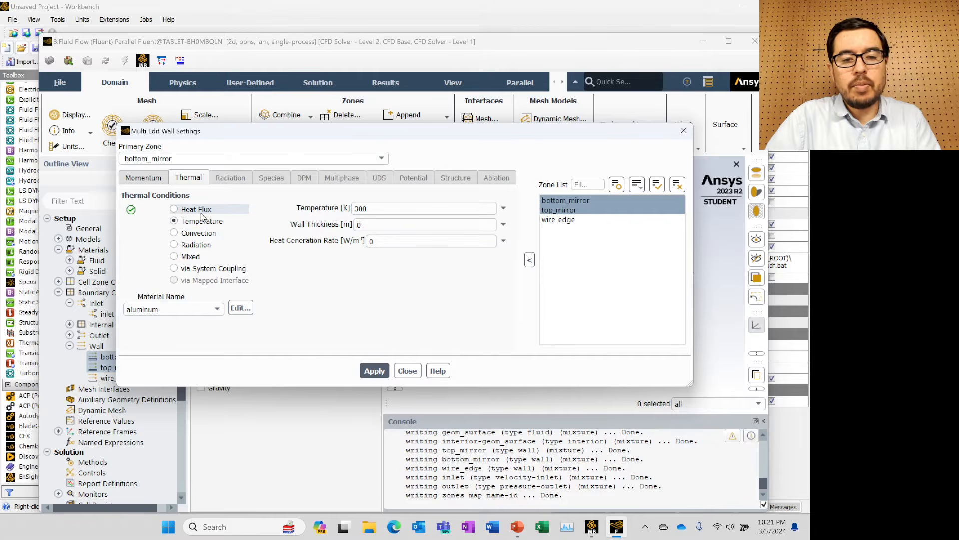
{"action": "left_click", "coordinate": [202, 217]}
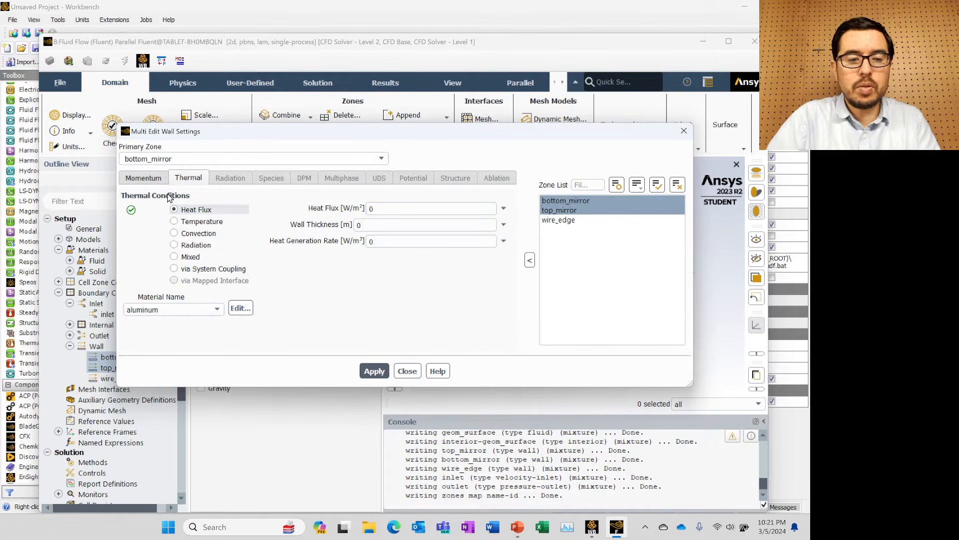
{"action": "left_click", "coordinate": [193, 220]}
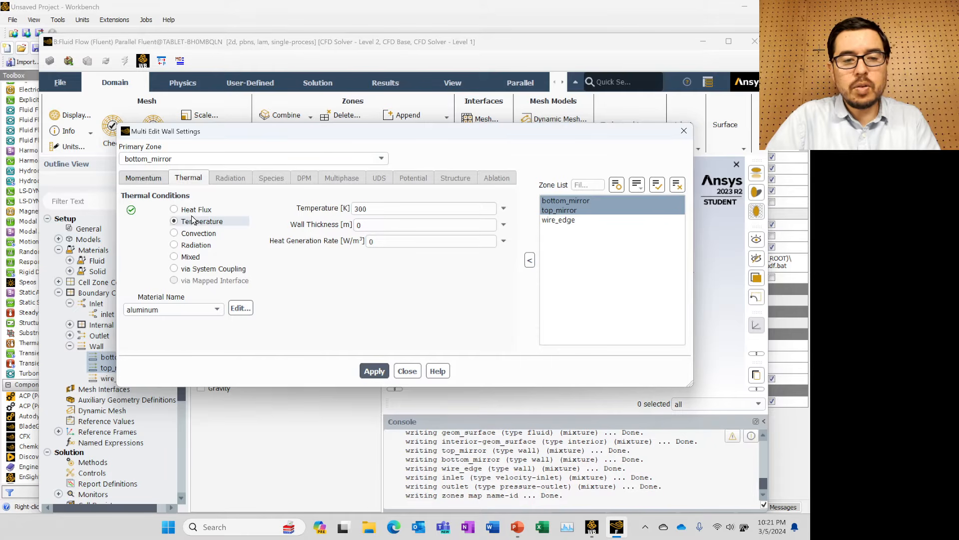
{"action": "left_click", "coordinate": [193, 209]}
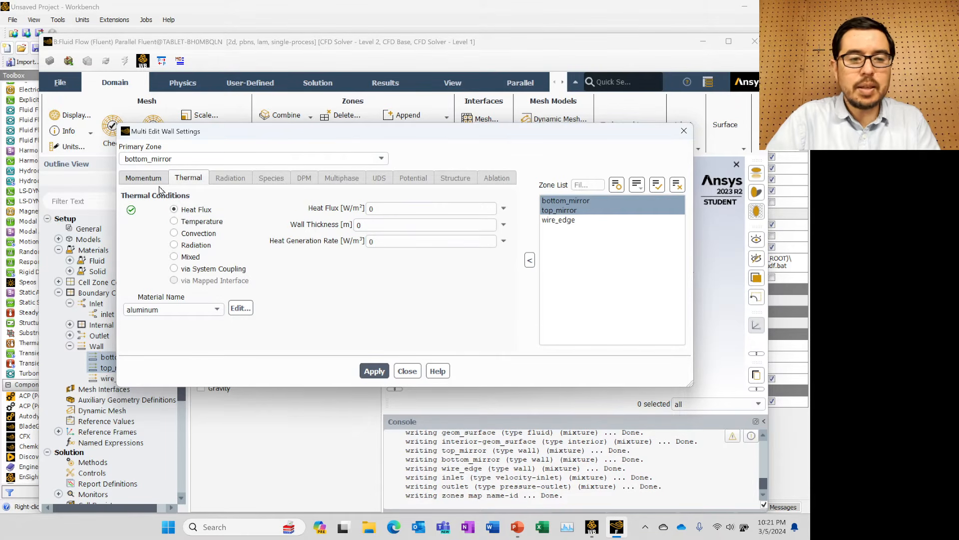
{"action": "left_click", "coordinate": [145, 178]}
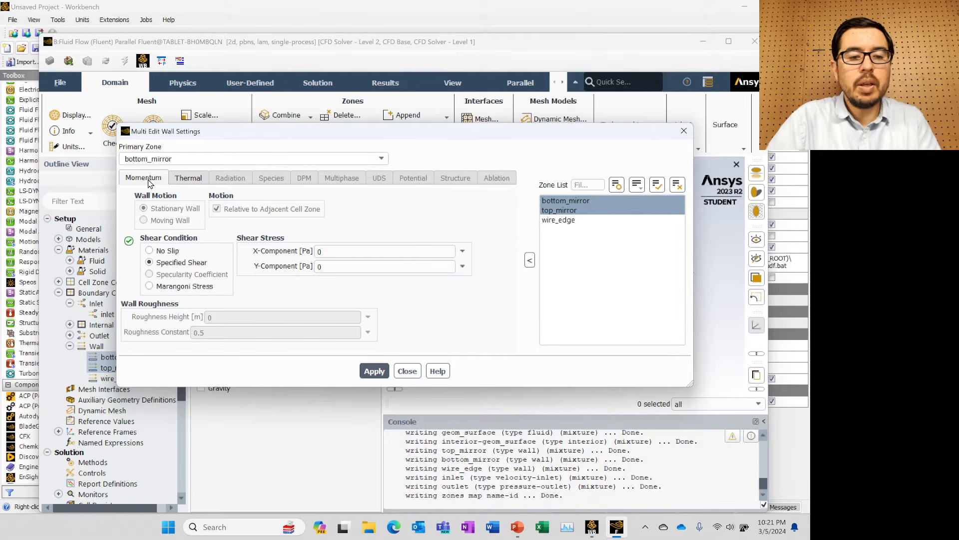
{"action": "left_click", "coordinate": [372, 372]}
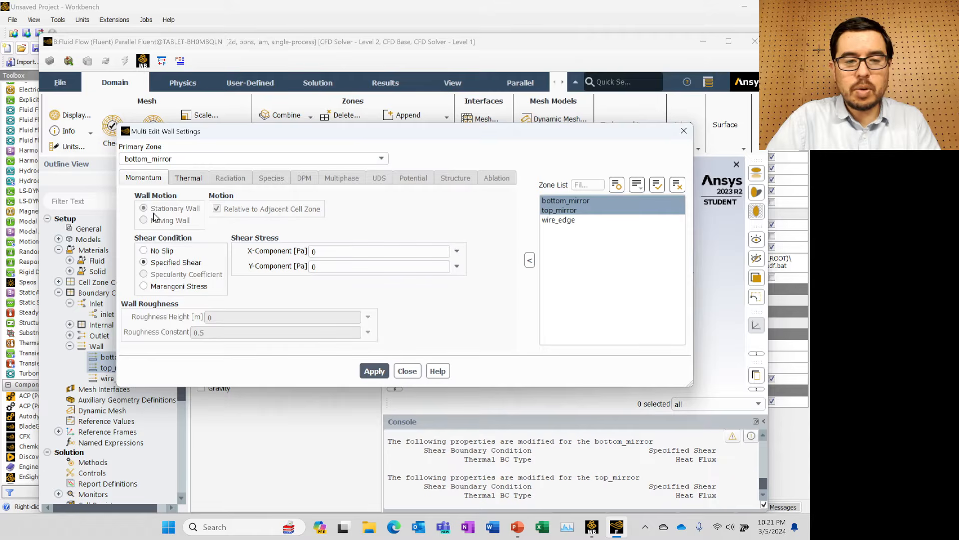
{"action": "left_click", "coordinate": [189, 179]}
{"action": "left_click", "coordinate": [148, 180]}
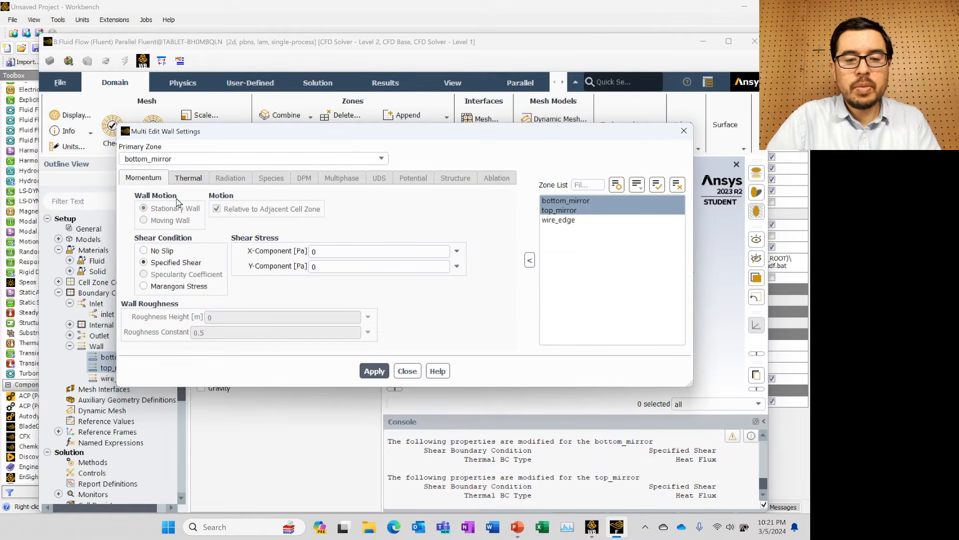
{"action": "left_click", "coordinate": [408, 371]}
Give the wire_edge wall a fixed Temperature thermal condition of 400 K and apply it
{"action": "left_click", "coordinate": [118, 382]}
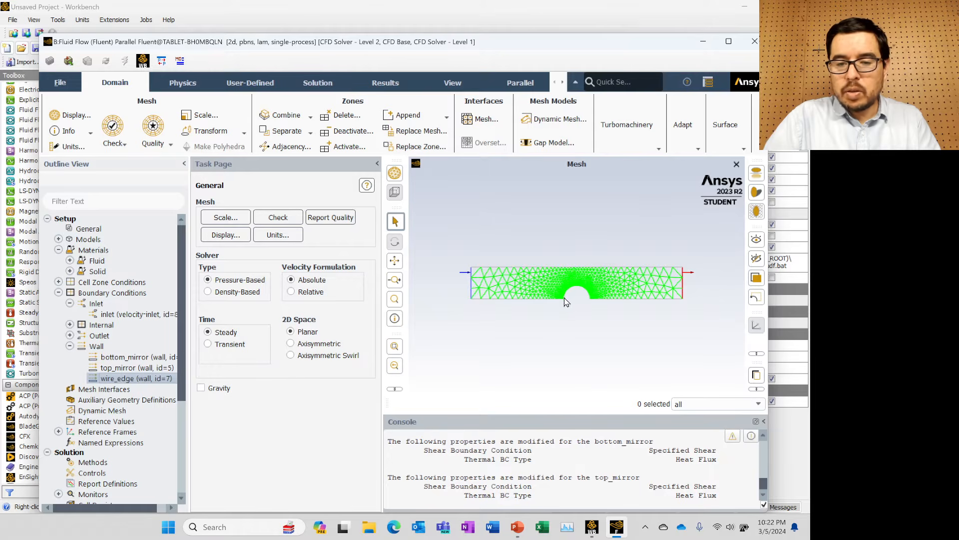
{"action": "right_click", "coordinate": [119, 382]}
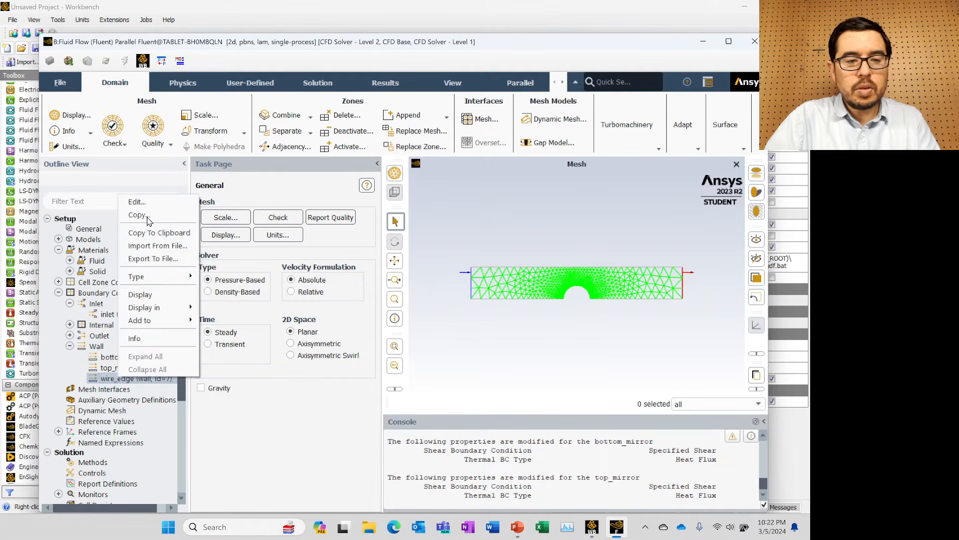
{"action": "left_click", "coordinate": [149, 202]}
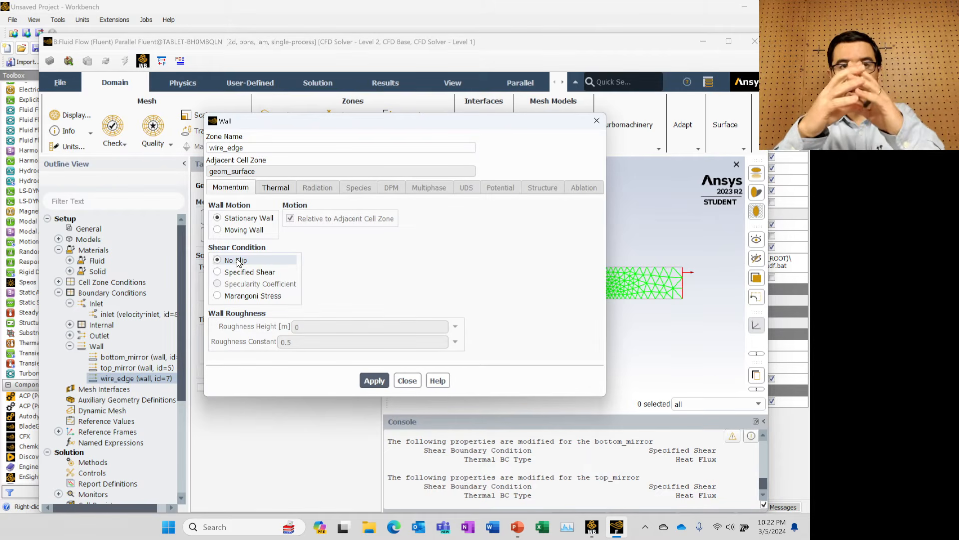
{"action": "left_click", "coordinate": [273, 189]}
{"action": "left_click", "coordinate": [273, 234]}
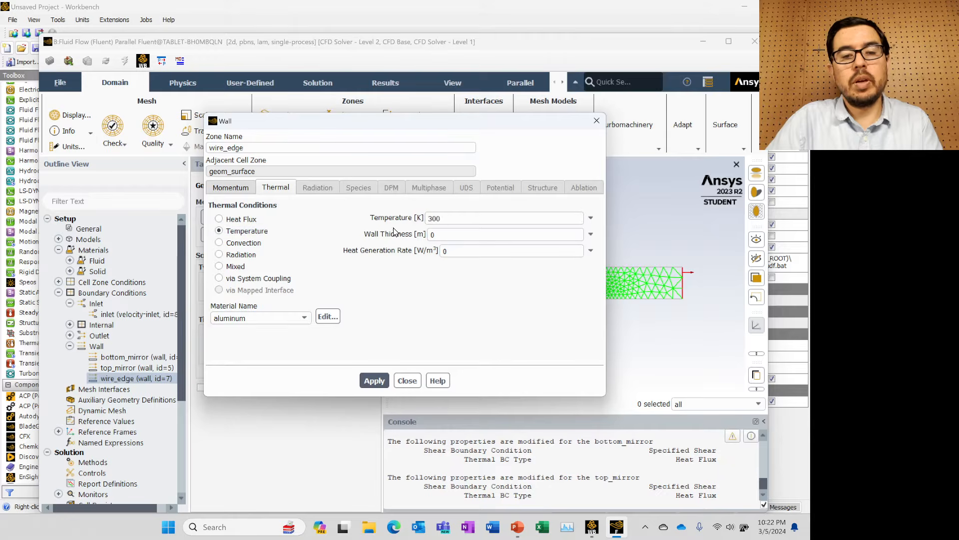
{"action": "double_click", "coordinate": [456, 218]}
{"action": "type", "text": "400"}
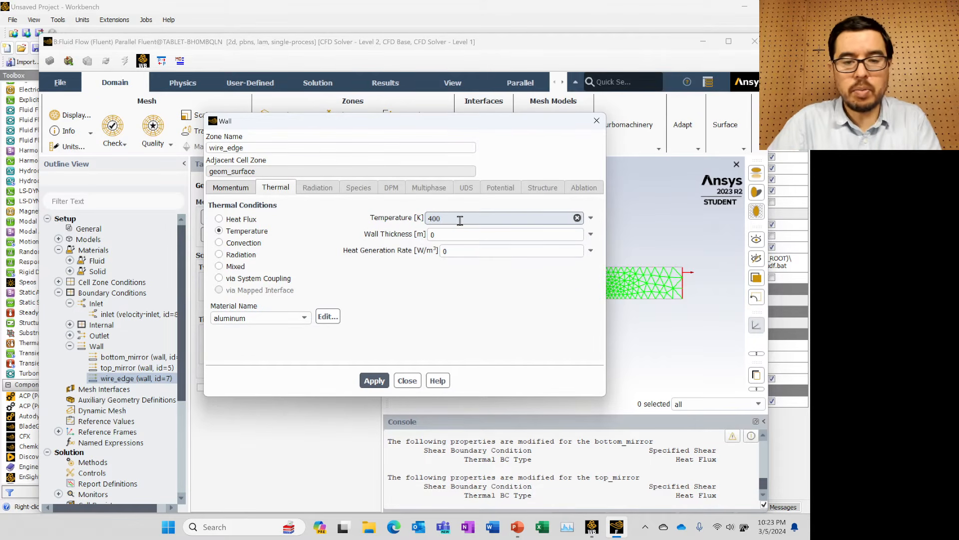
{"action": "left_click", "coordinate": [375, 382]}
{"action": "left_click", "coordinate": [407, 381]}
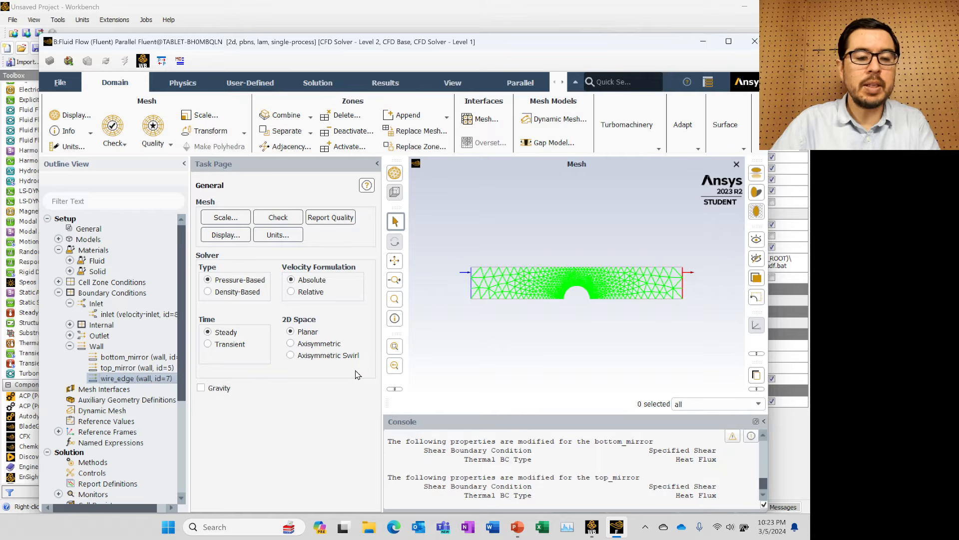
Create a Total Heat Transfer Rate flux report definition for the wire_edge boundary, with a report file and report plot
{"action": "left_click_drag", "start_coordinate": [181, 355], "coordinate": [179, 400]}
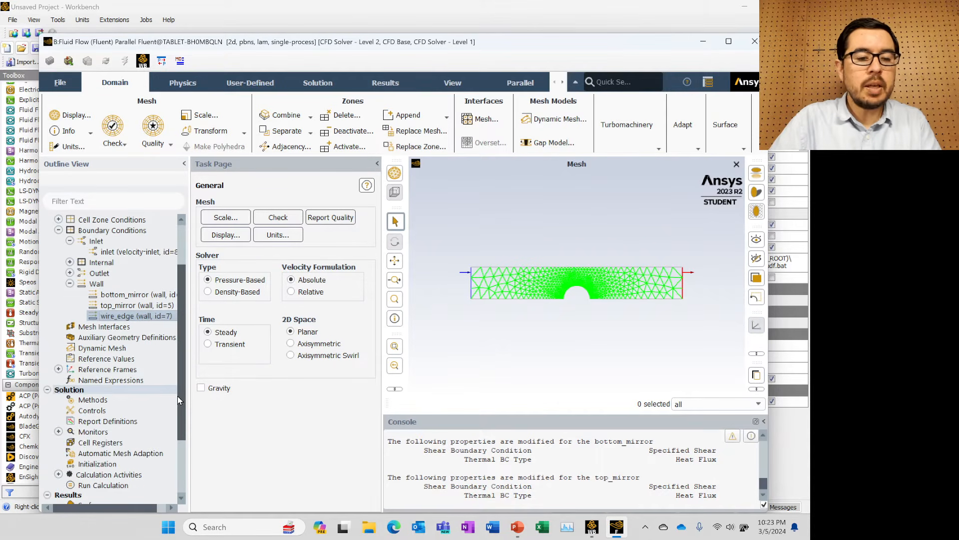
{"action": "left_click", "coordinate": [69, 284]}
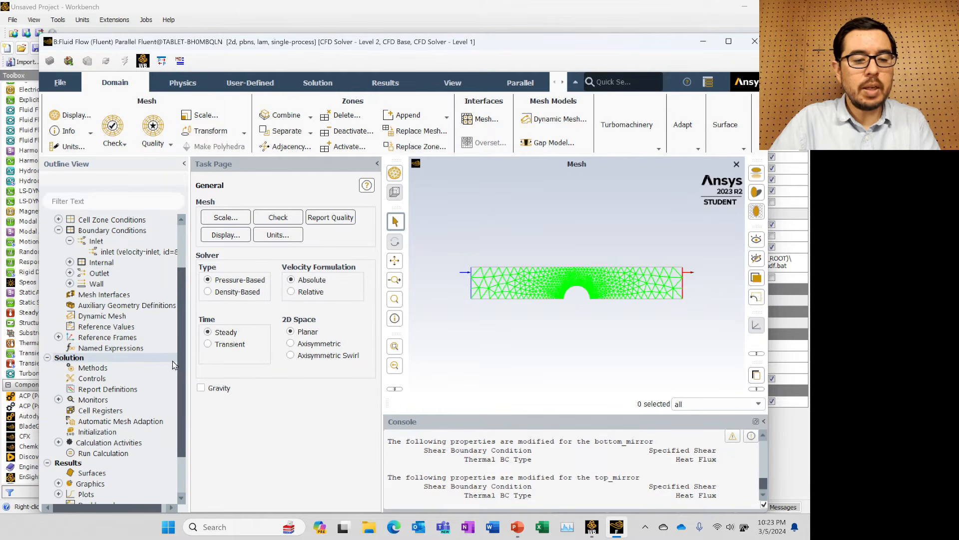
{"action": "left_click_drag", "start_coordinate": [178, 361], "coordinate": [178, 396]}
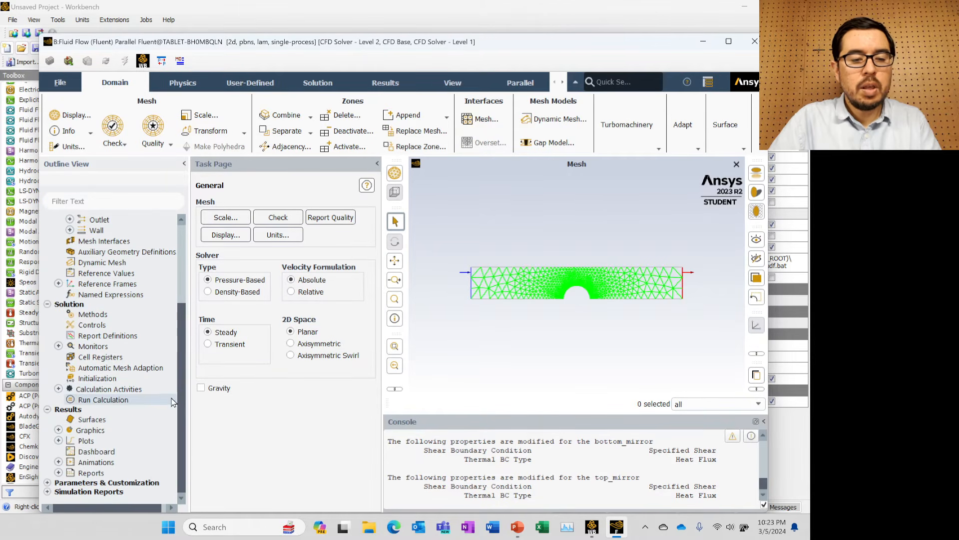
{"action": "right_click", "coordinate": [76, 337]}
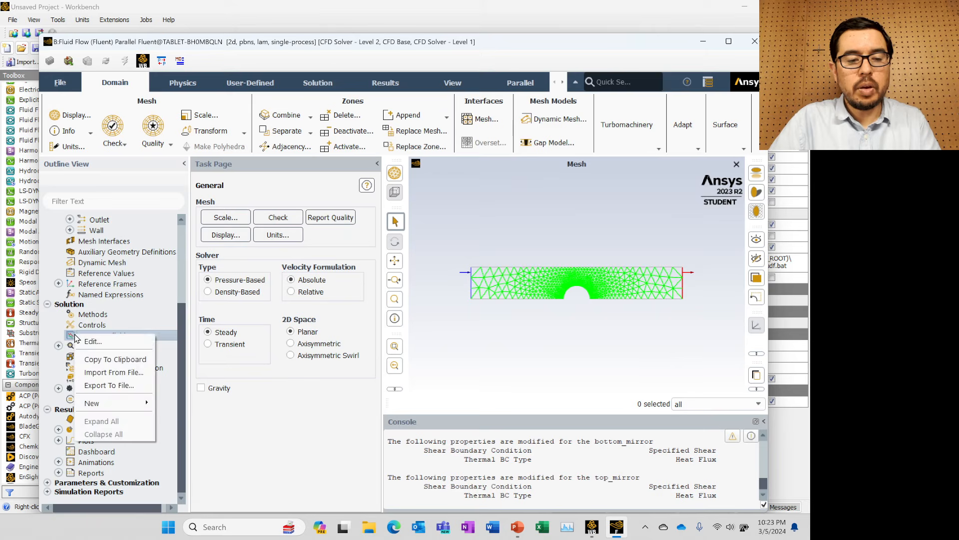
{"action": "mouse_move", "coordinate": [106, 406]}
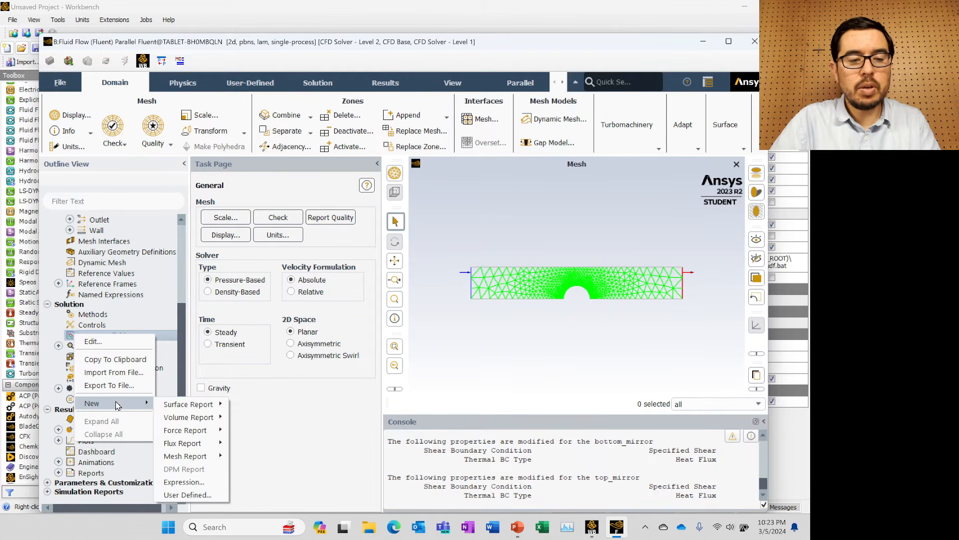
{"action": "mouse_move", "coordinate": [209, 446]}
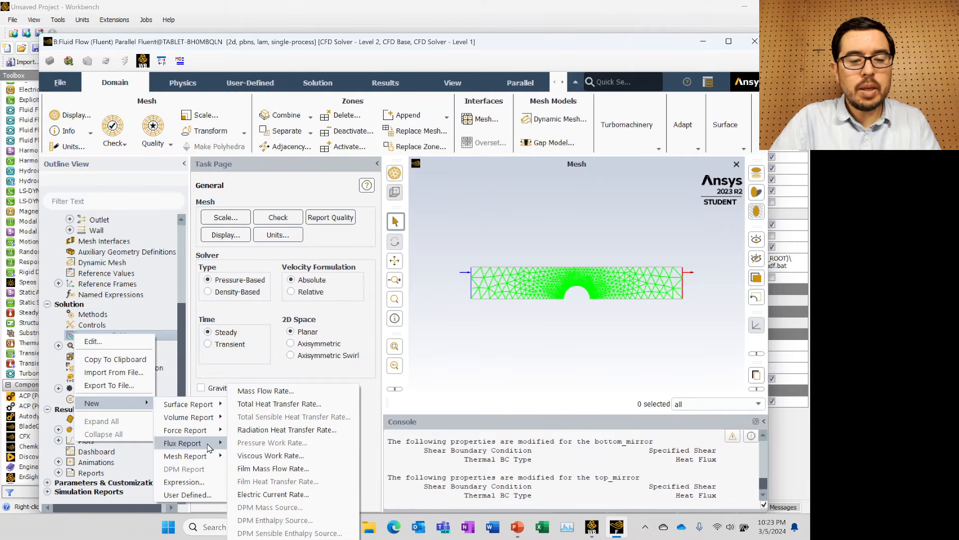
{"action": "left_click", "coordinate": [280, 404]}
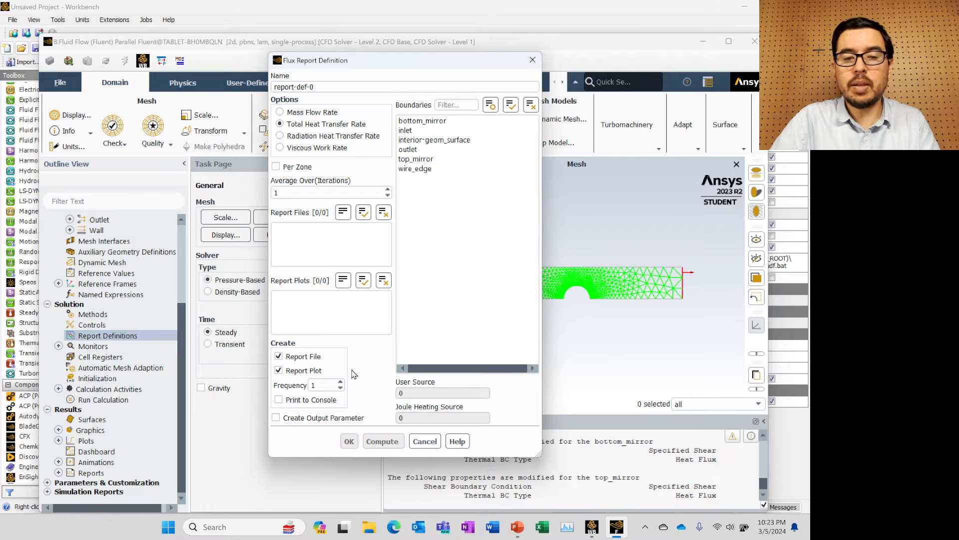
{"action": "left_click", "coordinate": [416, 169]}
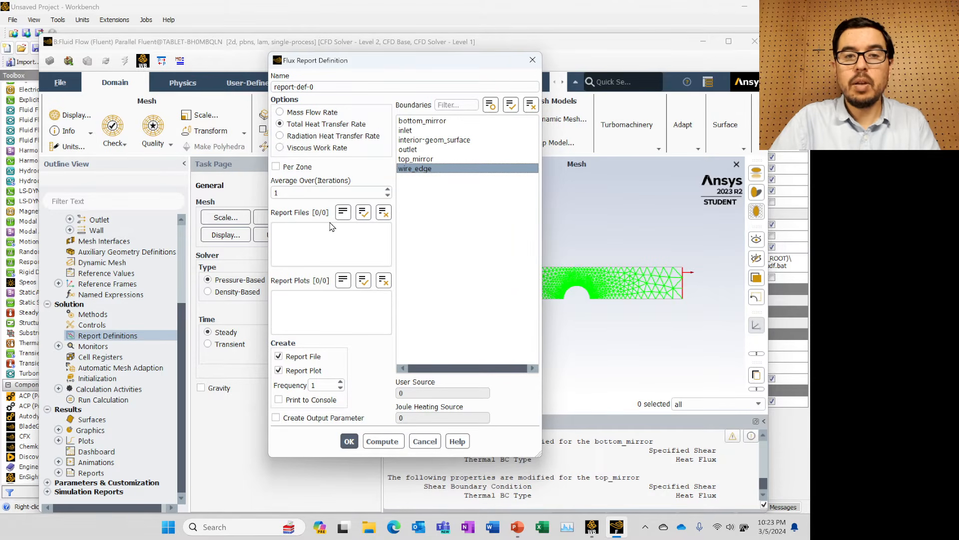
{"action": "left_click", "coordinate": [349, 442]}
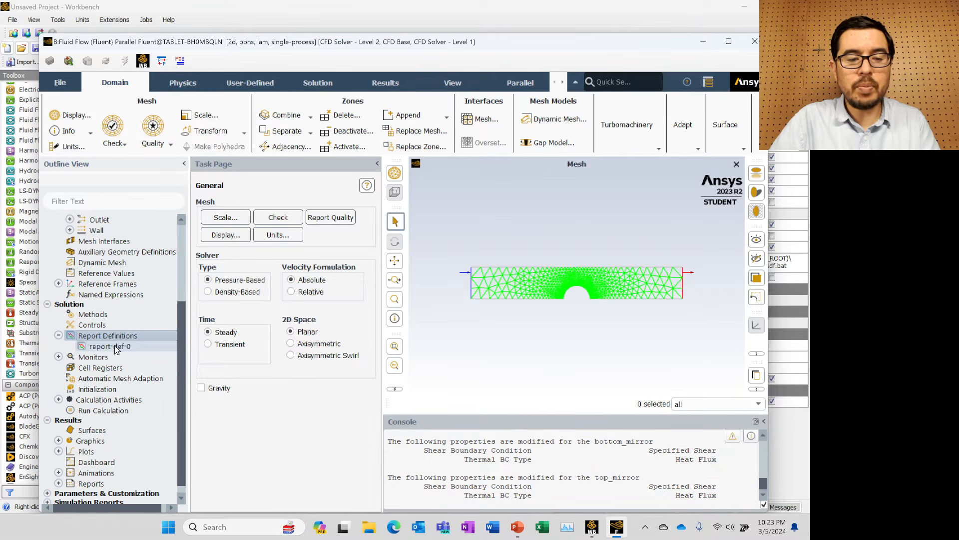
Rename the wire_edge flux report definition as wire_heat_transfer_rate
{"action": "right_click", "coordinate": [114, 349]}
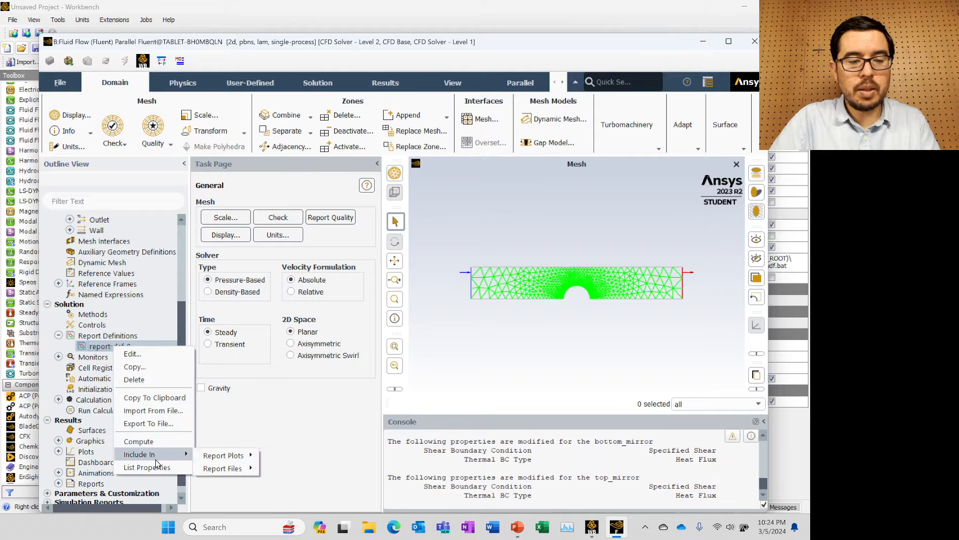
{"action": "left_click", "coordinate": [136, 354]}
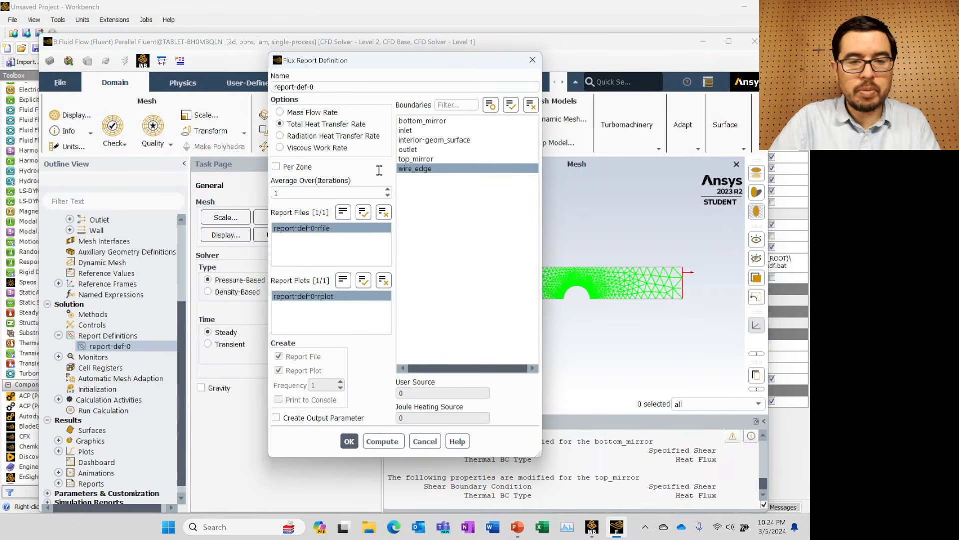
{"action": "triple_click", "coordinate": [350, 86]}
{"action": "type", "text": "w"}
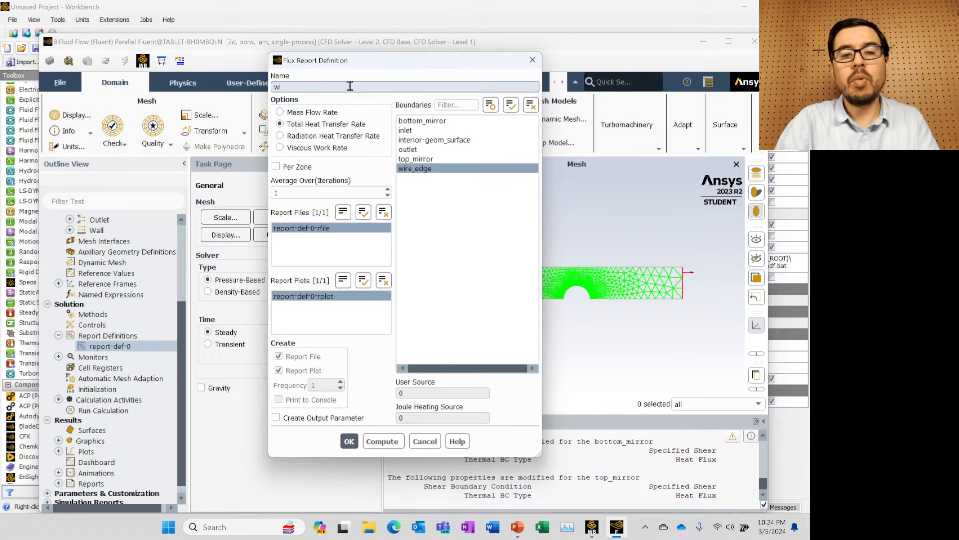
{"action": "type", "text": "ire_heat_tran"}
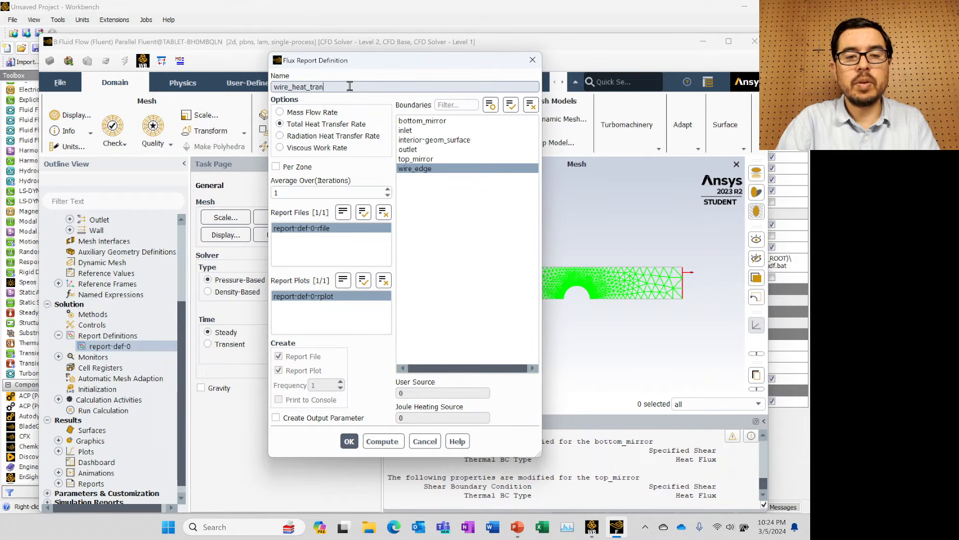
{"action": "type", "text": "sfer-"}
{"action": "key", "text": "BackSpace"}
{"action": "key", "text": "BackSpace"}
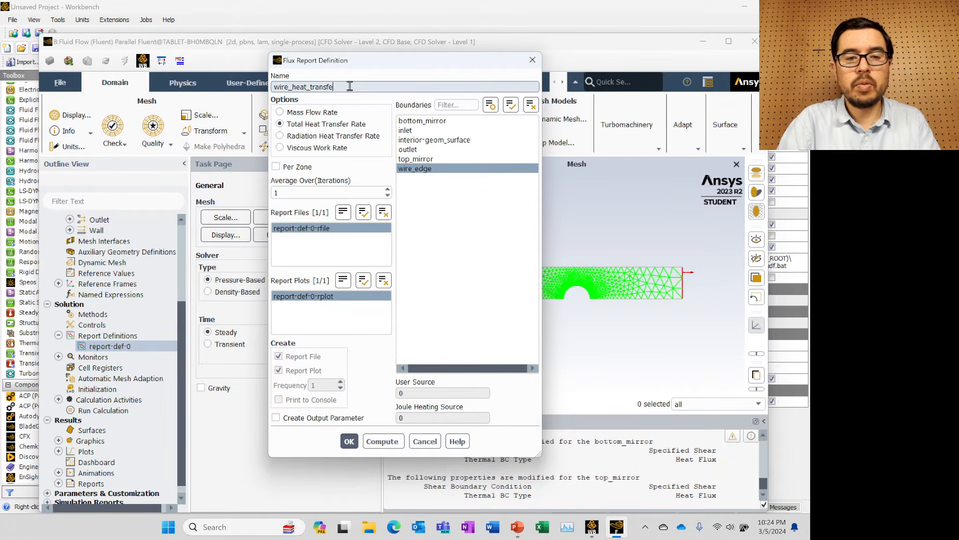
{"action": "type", "text": "r_rate"}
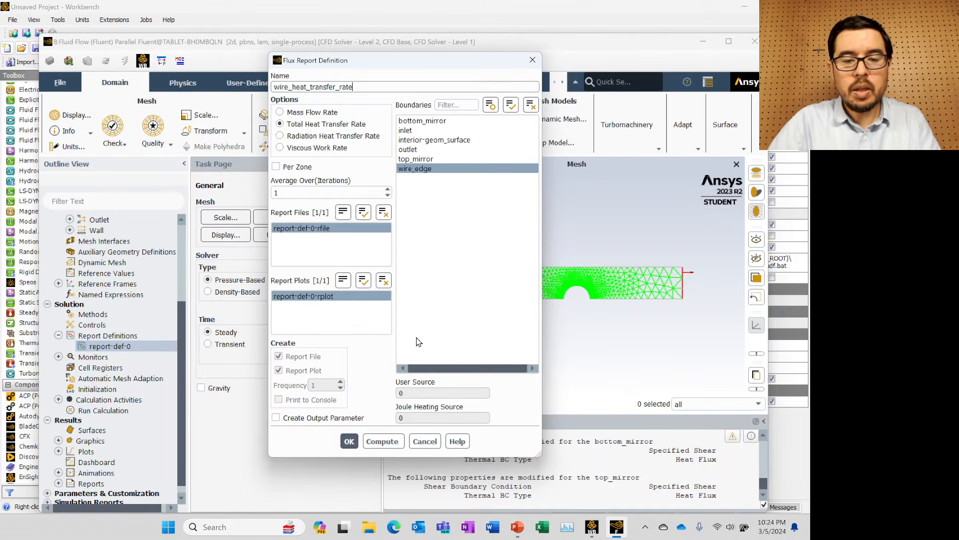
{"action": "left_click", "coordinate": [350, 442]}
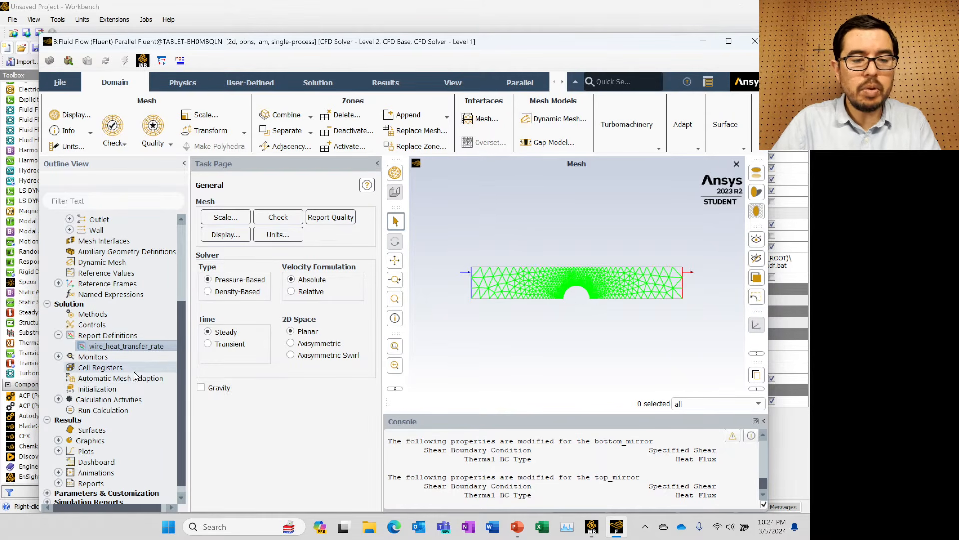
Set the number of iterations to 1000, initialize the solution and run the calculation
{"action": "scroll", "coordinate": [124, 398], "scroll_direction": "down", "scroll_amount": 1}
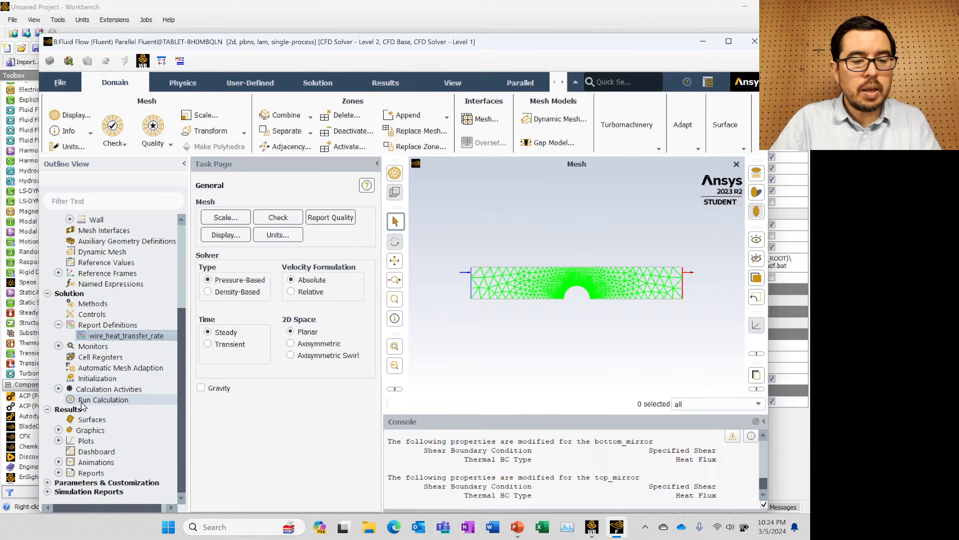
{"action": "left_click", "coordinate": [59, 390]}
{"action": "left_click", "coordinate": [58, 390]}
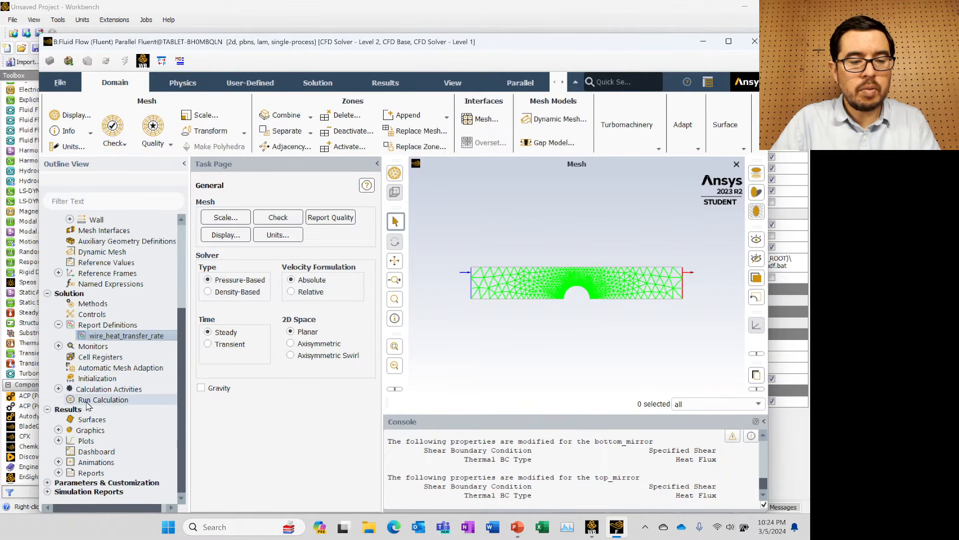
{"action": "left_click", "coordinate": [88, 400]}
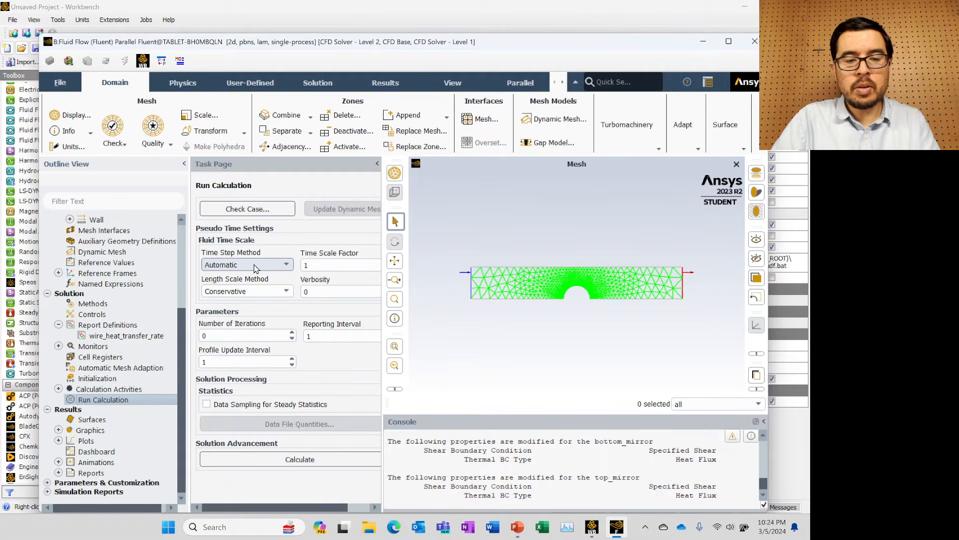
{"action": "double_click", "coordinate": [253, 334]}
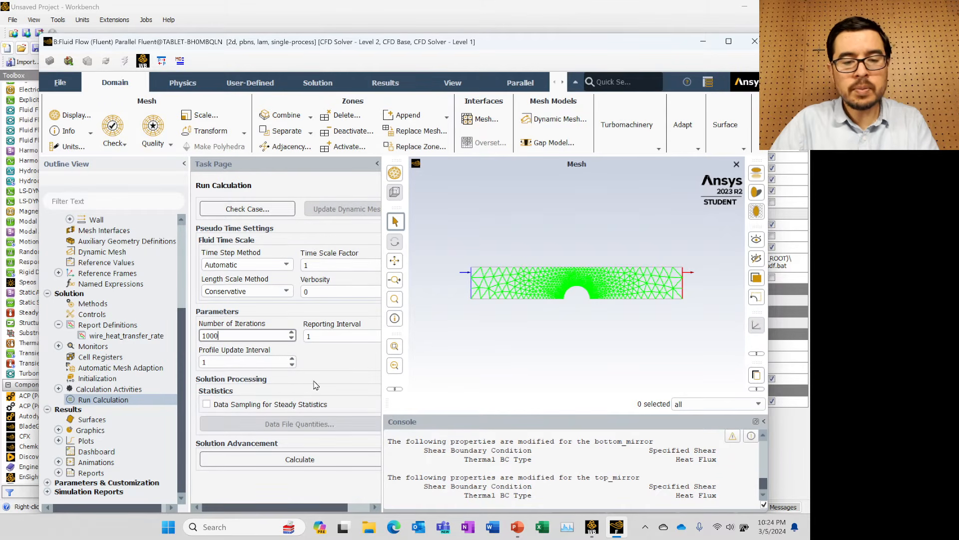
{"action": "type", "text": "0"}
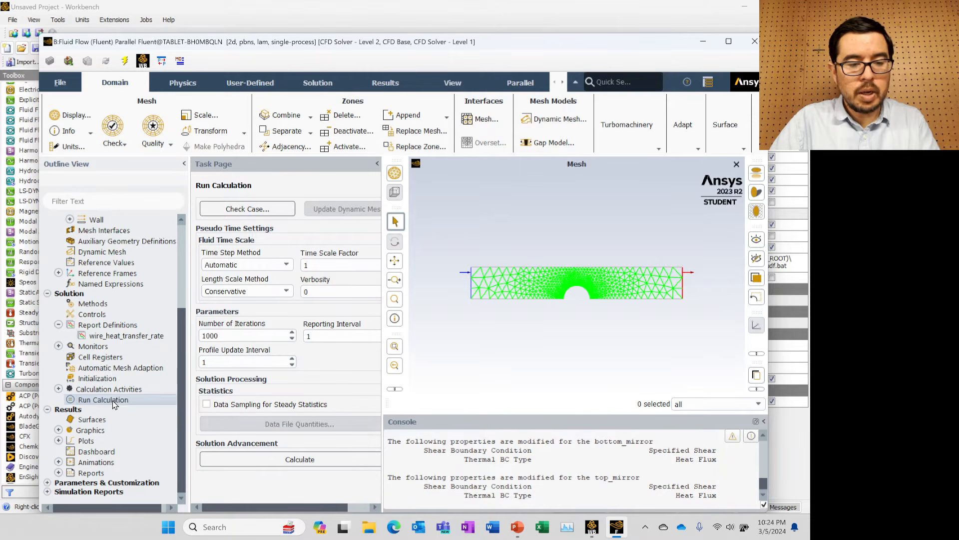
{"action": "right_click", "coordinate": [112, 401]}
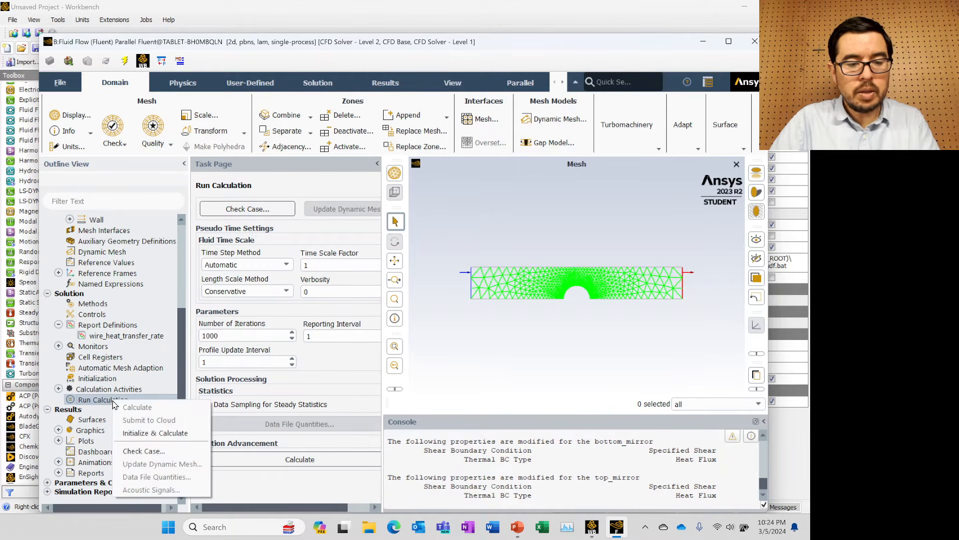
{"action": "left_click", "coordinate": [147, 438]}
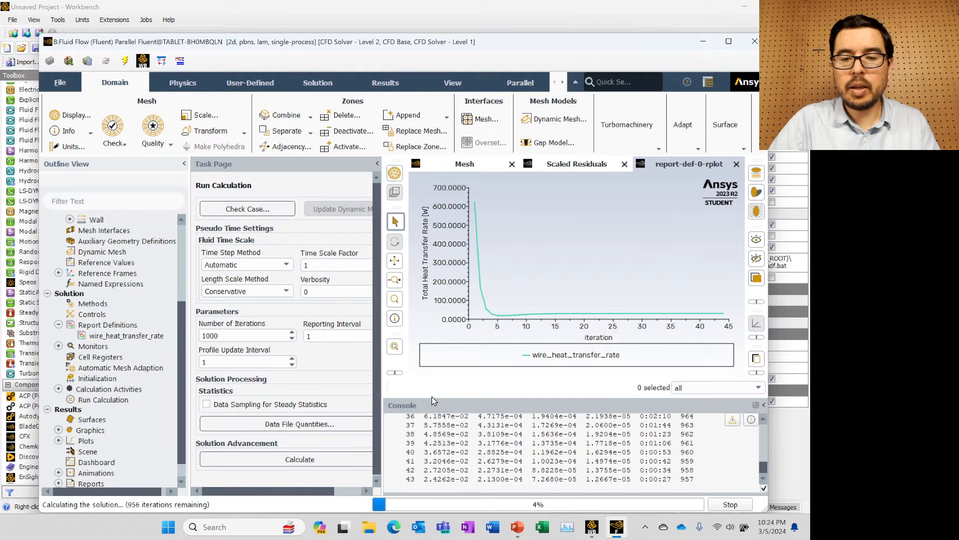
Switch to the PowerPoint presentation and add a slide after the Meshing slide, titled "Laminar (0.1 m/s)"
{"action": "mouse_move", "coordinate": [516, 525]}
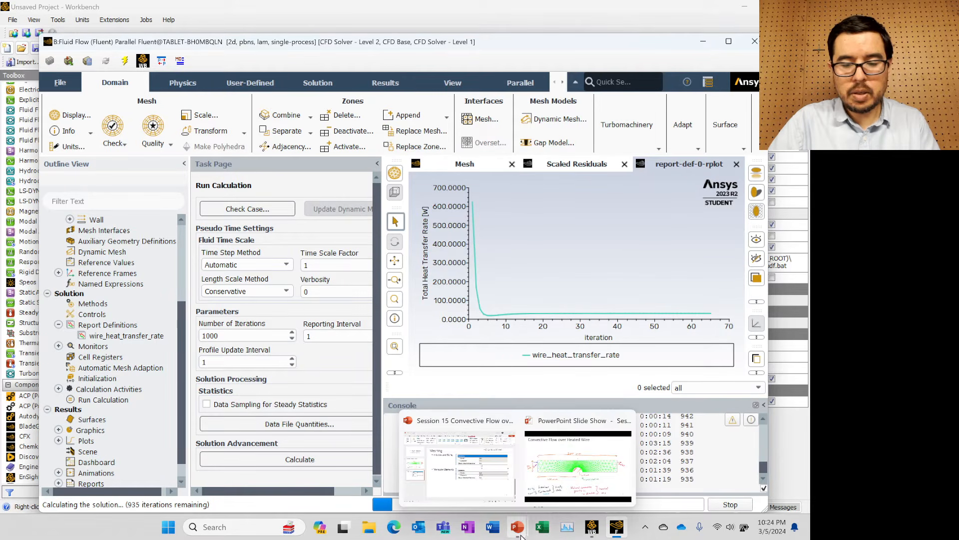
{"action": "left_click", "coordinate": [499, 505]}
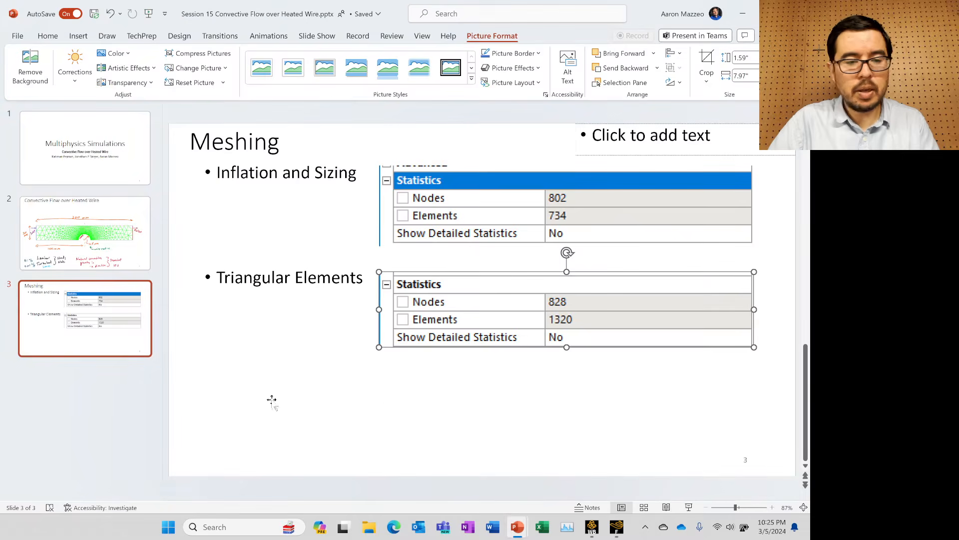
{"action": "right_click", "coordinate": [118, 380]}
{"action": "left_click", "coordinate": [151, 421]}
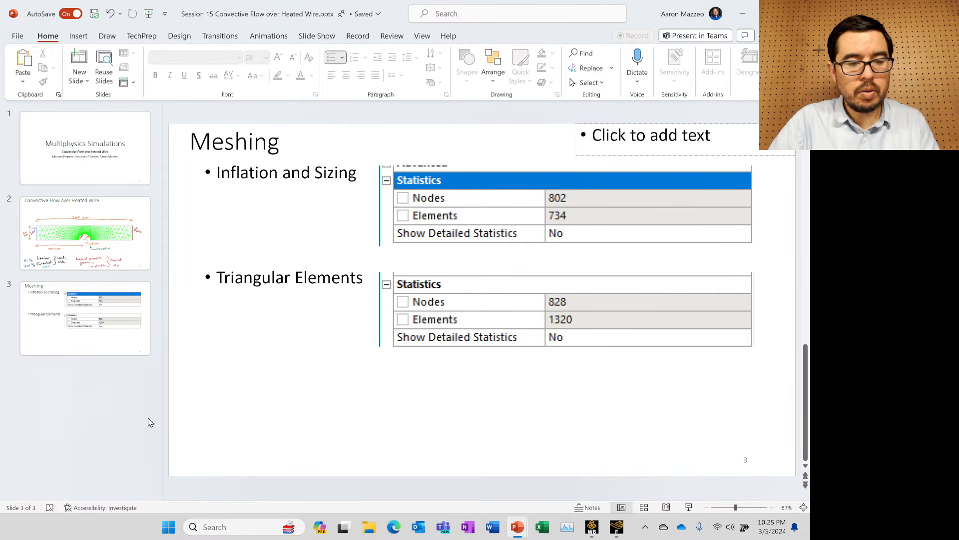
{"action": "left_click", "coordinate": [258, 153]}
{"action": "type", "text": "Laminar"}
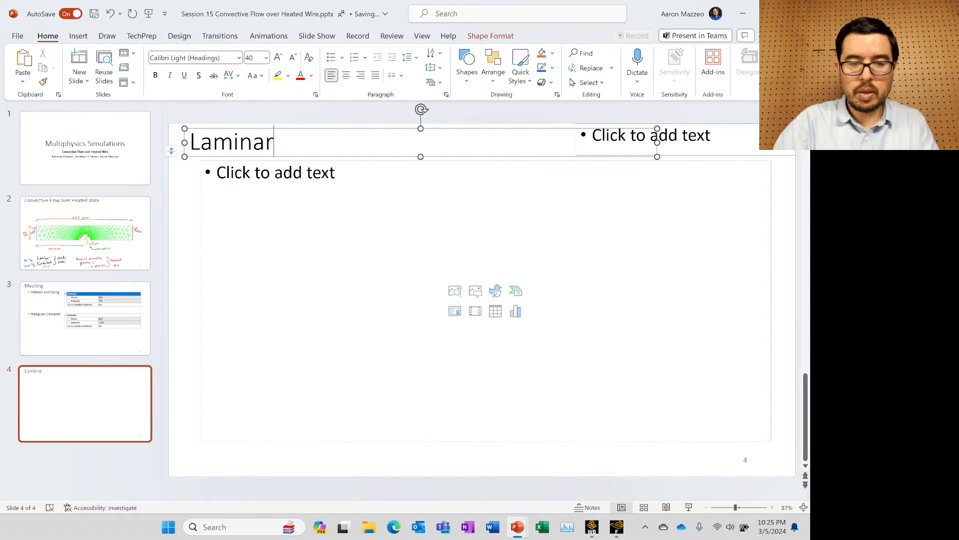
{"action": "type", "text": " (0.1 m"}
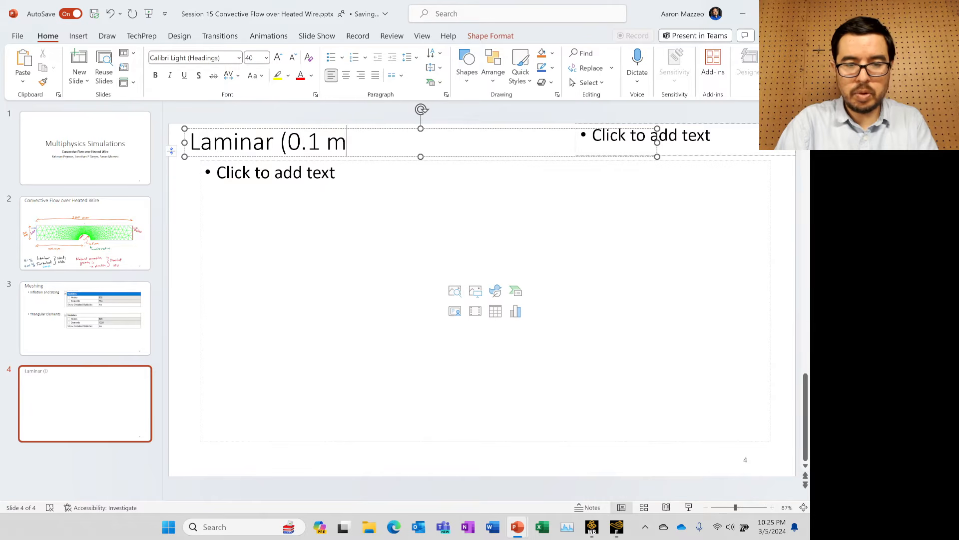
{"action": "type", "text": "/s)"}
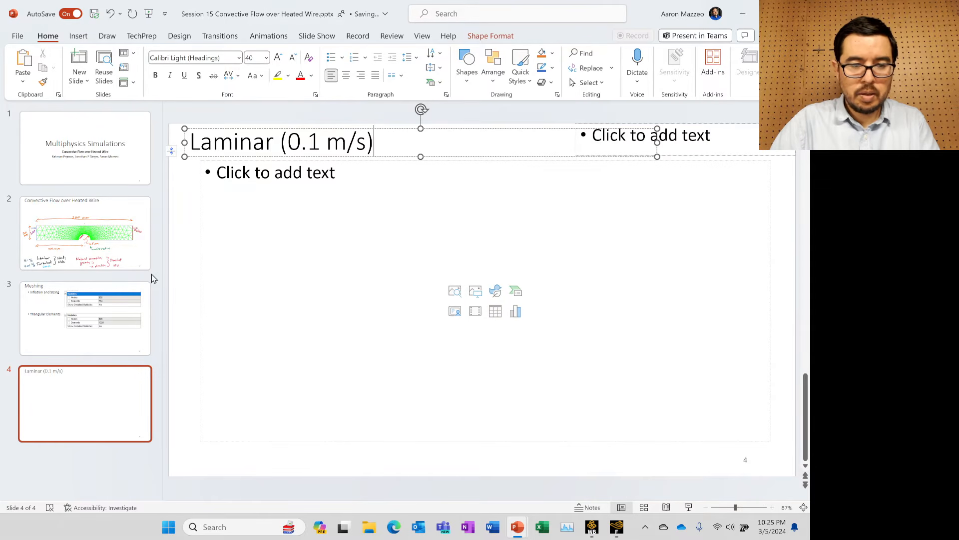
{"action": "left_click", "coordinate": [181, 274]}
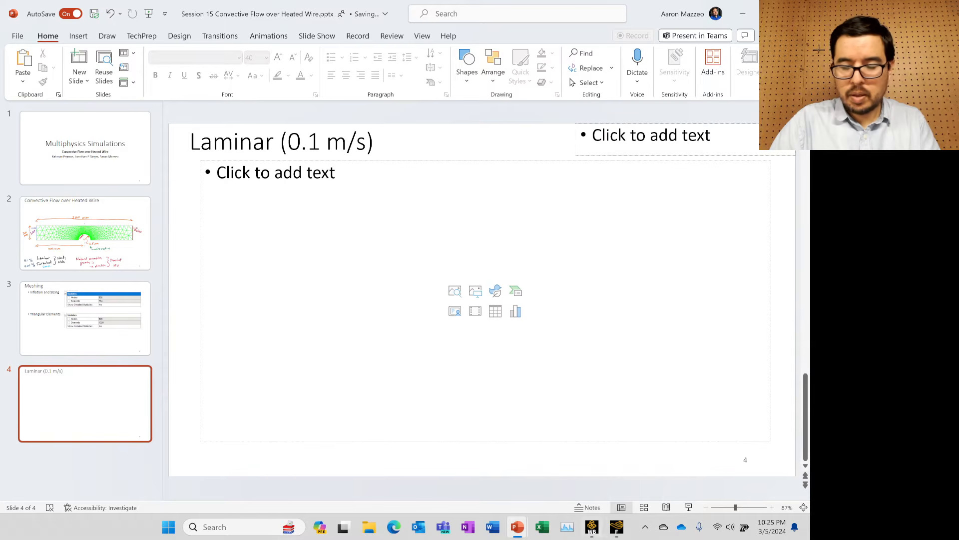
Switch back to Fluent and examine the scaled residuals, particularly the continuity curve, while the calculation runs
{"action": "left_click", "coordinate": [615, 529]}
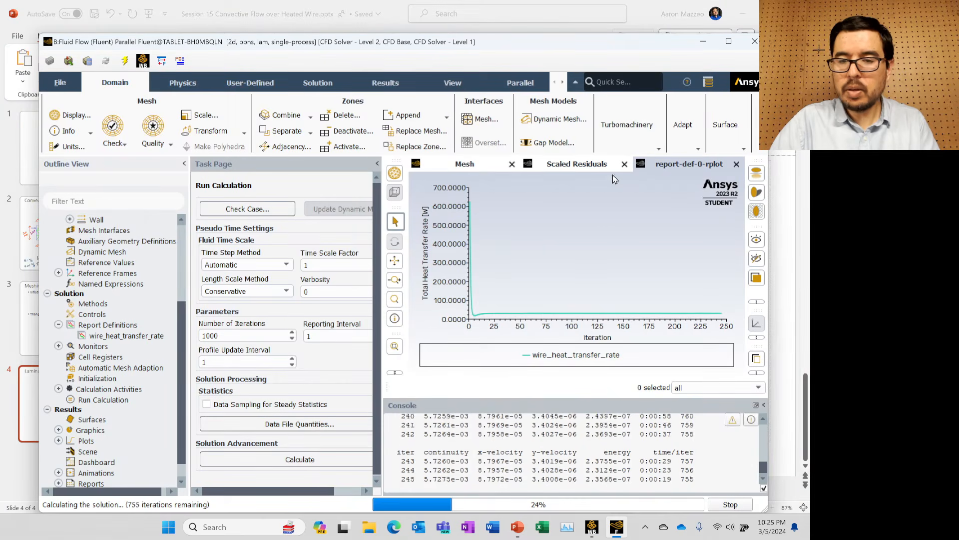
{"action": "left_click", "coordinate": [584, 165]}
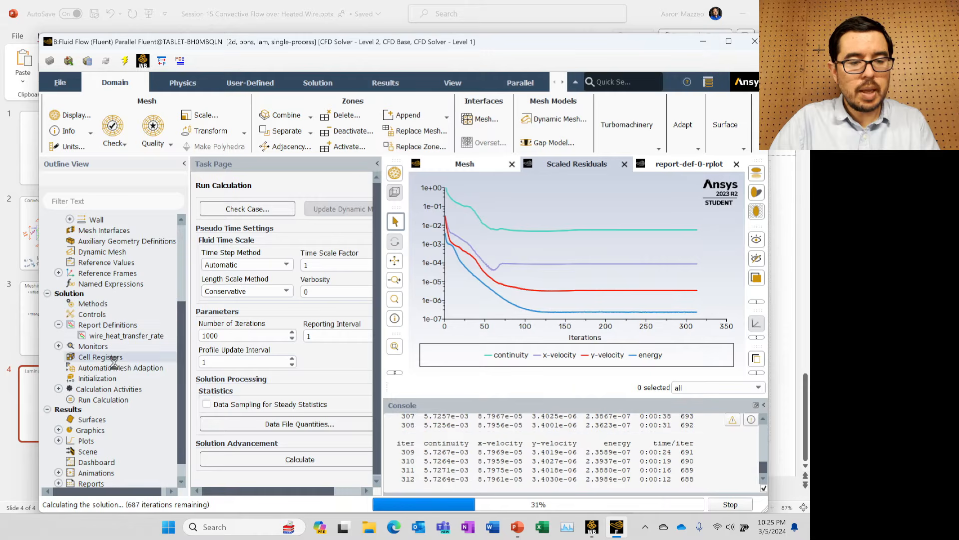
{"action": "scroll", "coordinate": [117, 369], "scroll_direction": "down", "scroll_amount": 1}
{"action": "scroll", "coordinate": [113, 360], "scroll_direction": "up", "scroll_amount": 3}
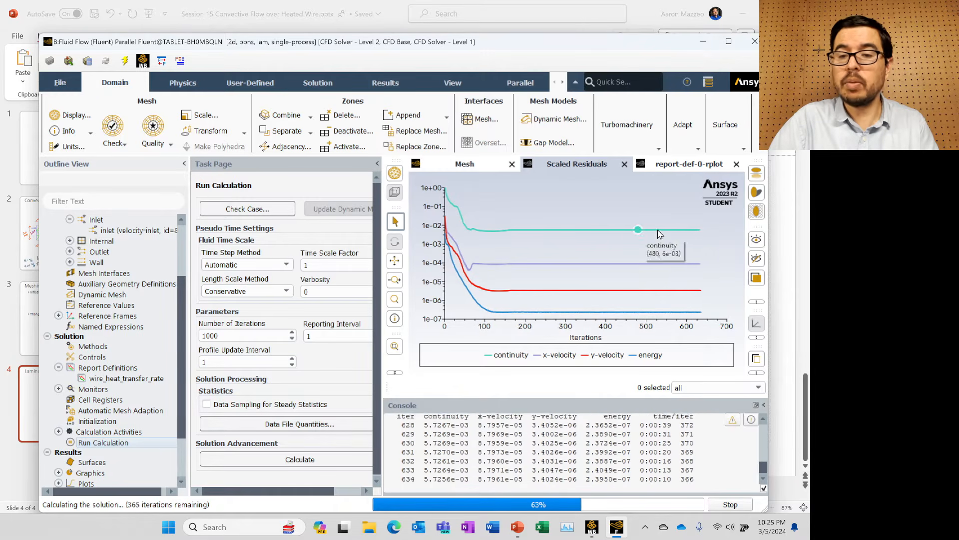
{"action": "mouse_move", "coordinate": [629, 231]}
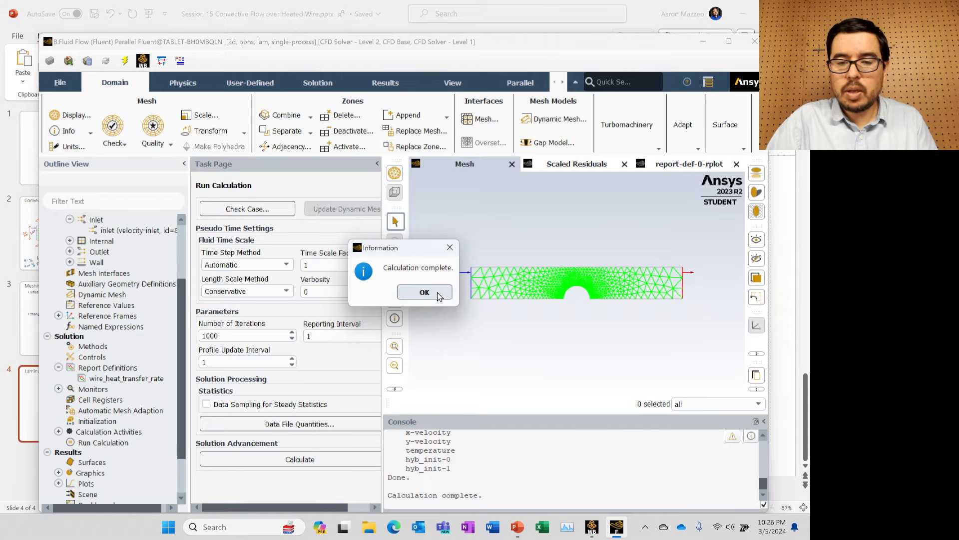
Dismiss the calculation notice and take a screenshot of the wire heat transfer rate plot with a point near the last iteration labelled
{"action": "left_click", "coordinate": [424, 292]}
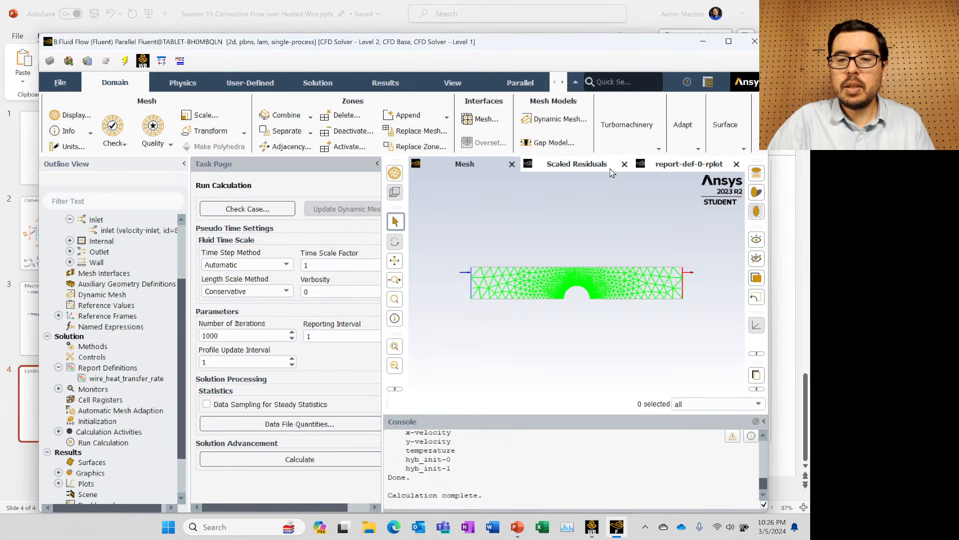
{"action": "left_click", "coordinate": [682, 165]}
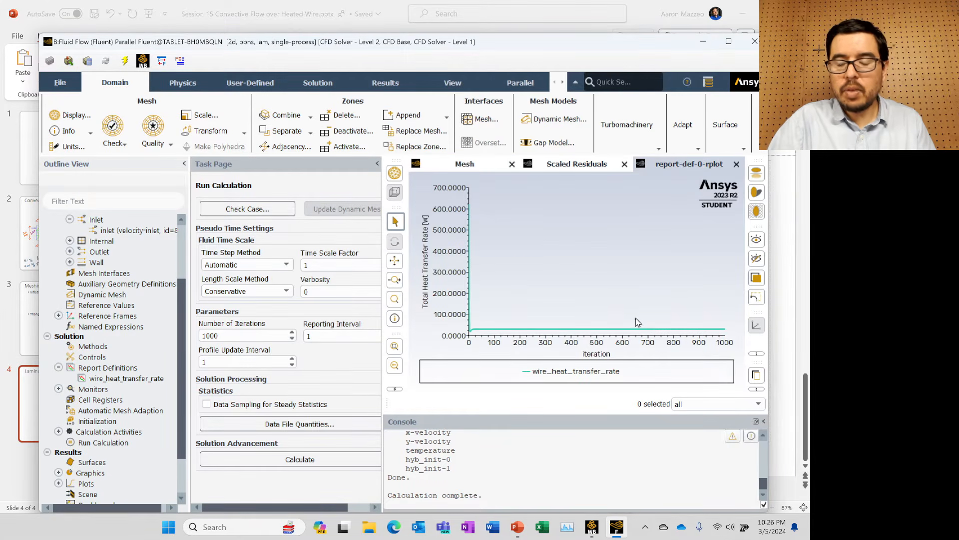
{"action": "mouse_move", "coordinate": [668, 331]}
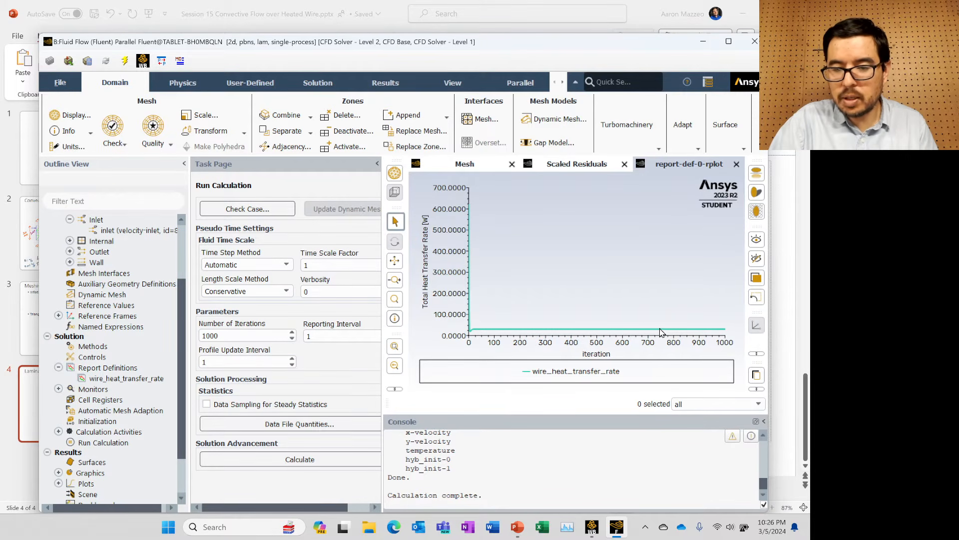
{"action": "mouse_move", "coordinate": [478, 334]}
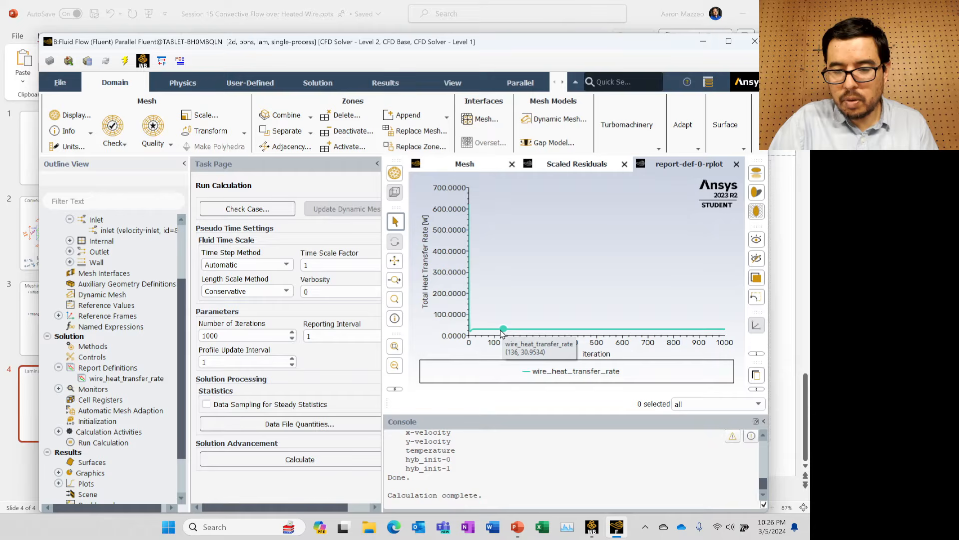
{"action": "mouse_move", "coordinate": [720, 332]}
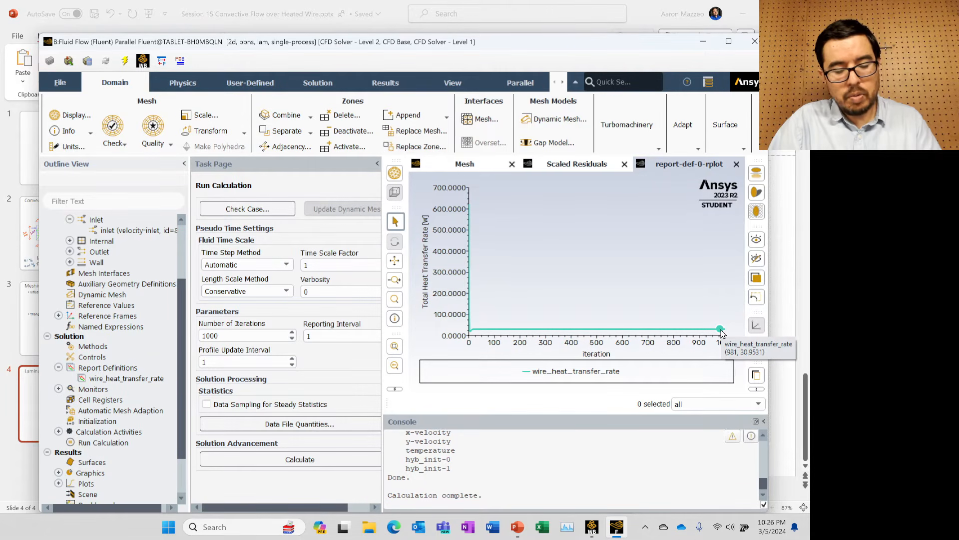
{"action": "key", "text": "super+shift+s"}
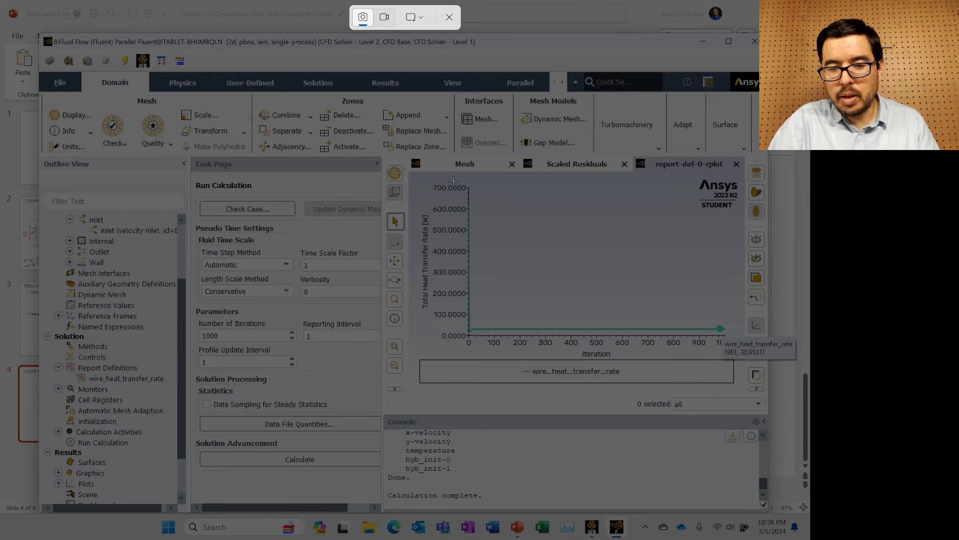
{"action": "left_click_drag", "start_coordinate": [415, 180], "coordinate": [796, 361]}
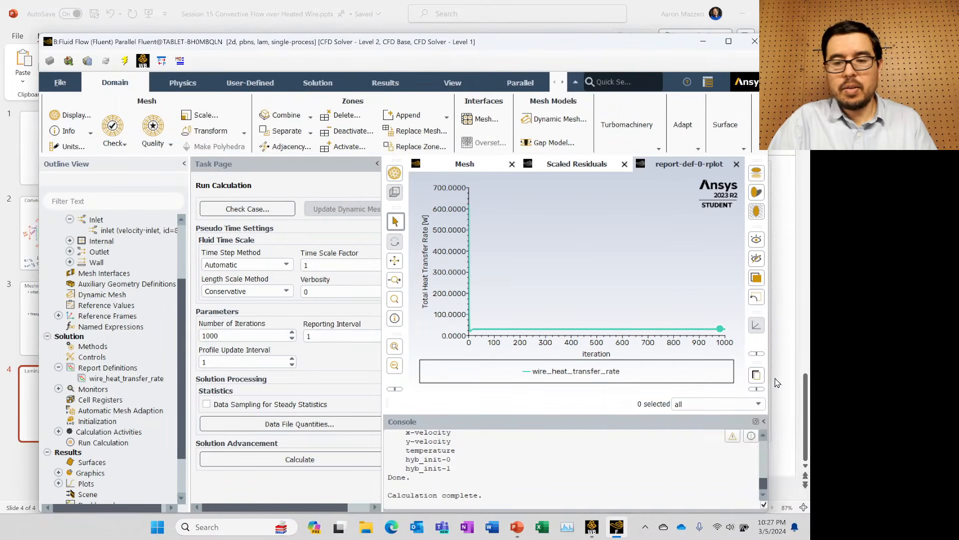
Switch to PowerPoint and paste the captured heat transfer rate plot onto the "Laminar (0.1 m/s)" slide
{"action": "key", "text": "super+Tab"}
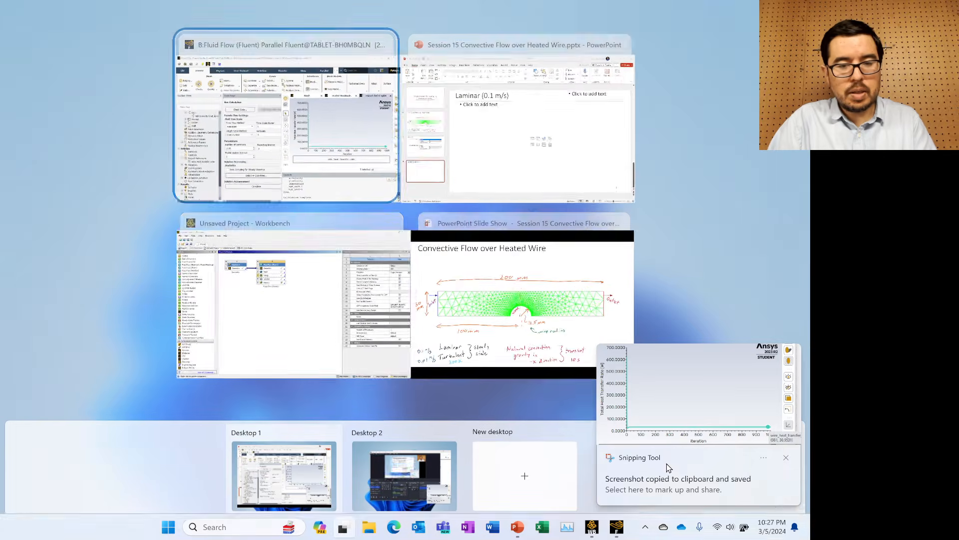
{"action": "left_click", "coordinate": [501, 166]}
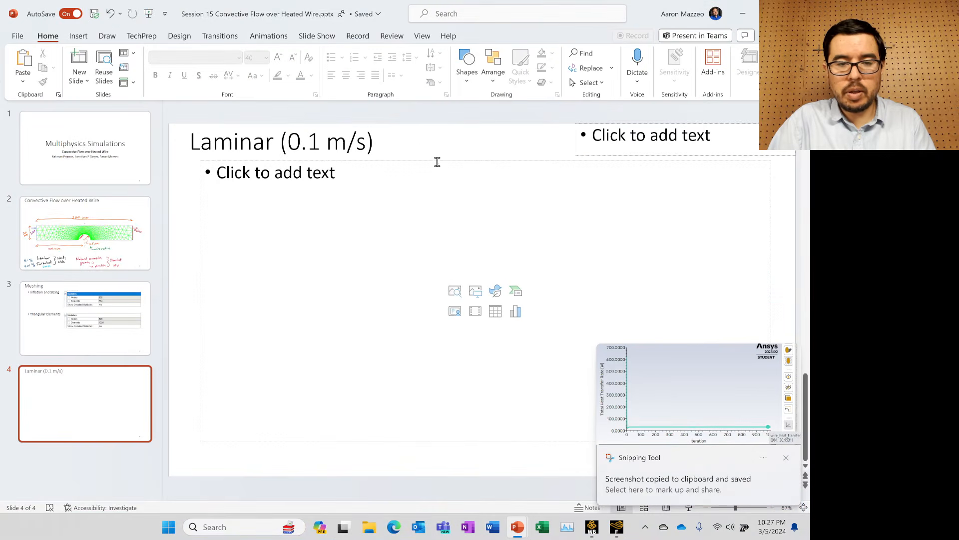
{"action": "key", "text": "ctrl+v"}
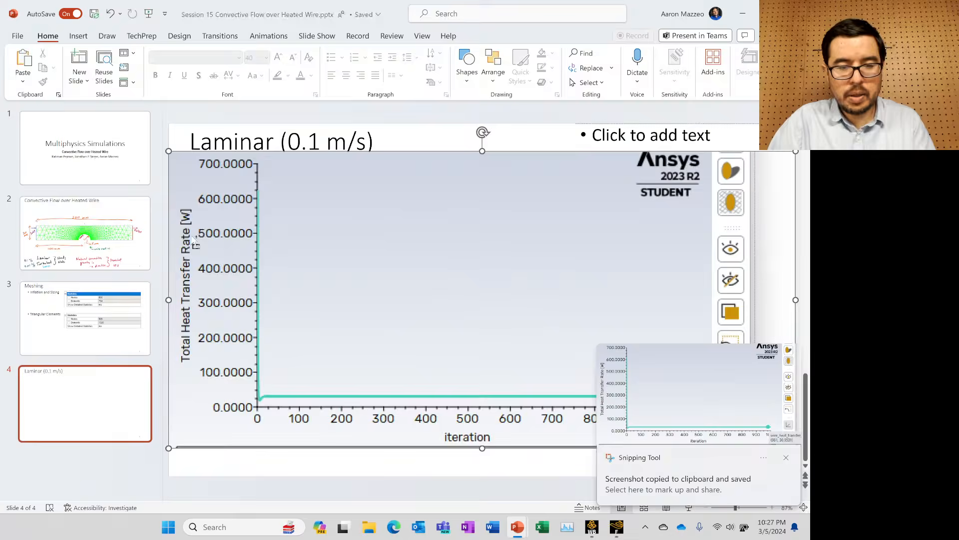
Shrink the heat transfer rate plot to about 4.05 by 8.56 inches and place it in the slide's upper-right area
{"action": "left_click_drag", "start_coordinate": [170, 152], "coordinate": [392, 257]}
{"action": "left_click_drag", "start_coordinate": [506, 315], "coordinate": [536, 213]}
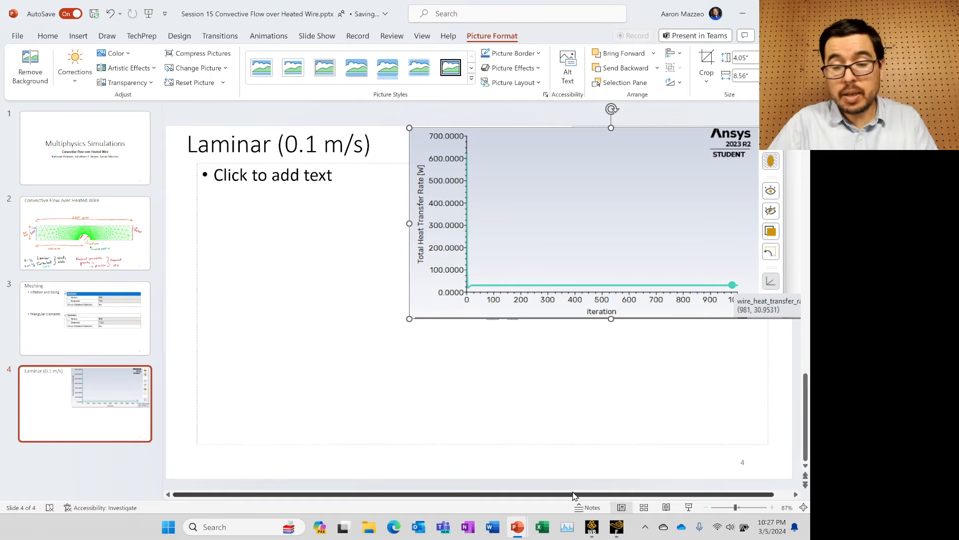
Switch to Fluent and start a new contour graphic that shows Static Temperature
{"action": "left_click", "coordinate": [616, 527]}
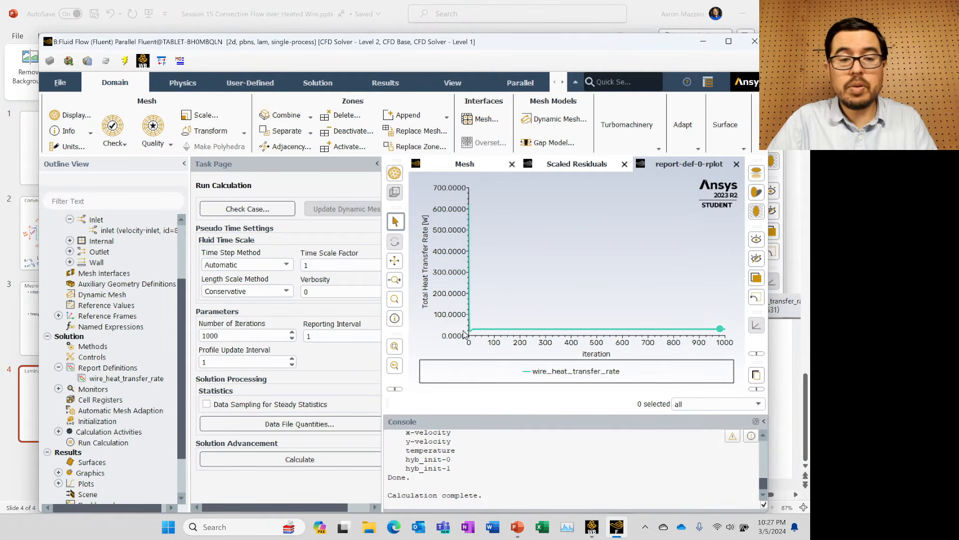
{"action": "left_click", "coordinate": [59, 473]}
{"action": "left_click", "coordinate": [181, 485]}
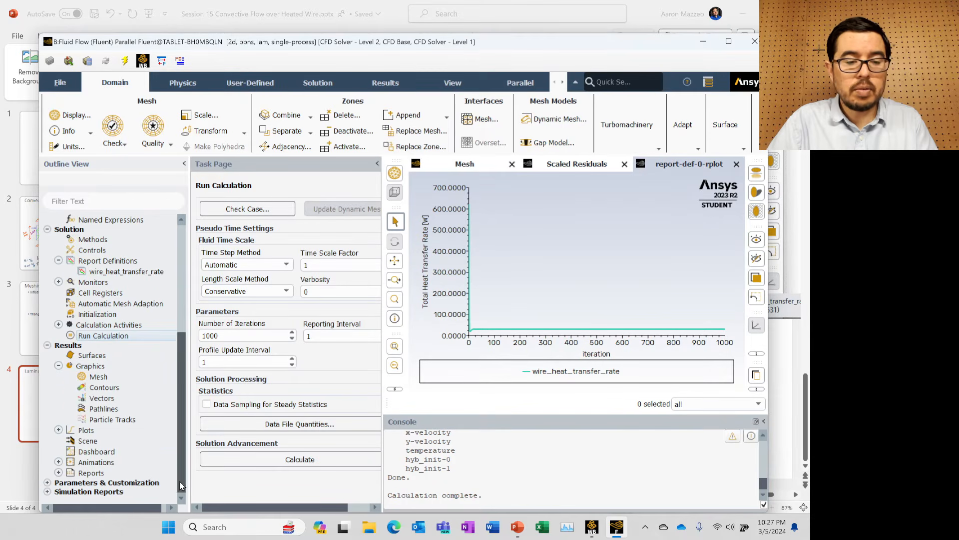
{"action": "right_click", "coordinate": [89, 389]}
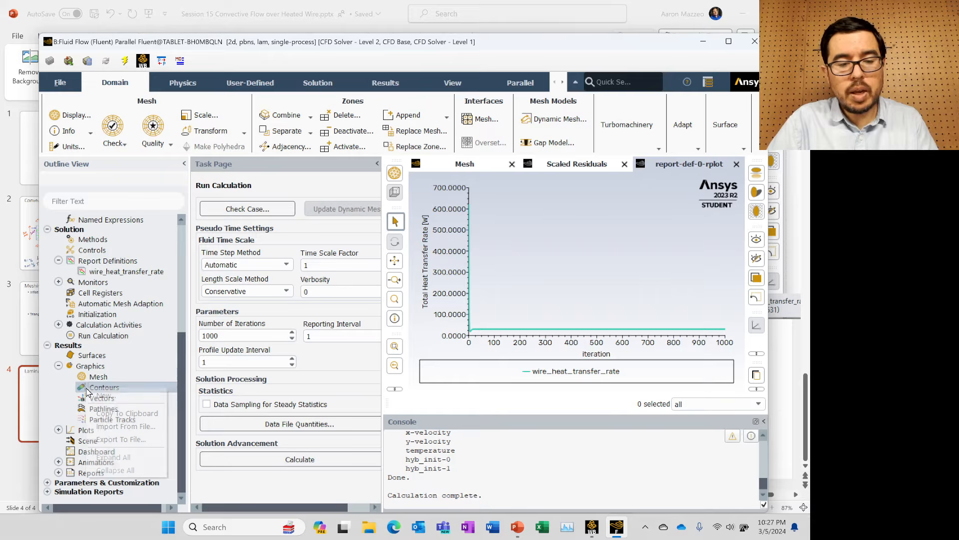
{"action": "left_click", "coordinate": [99, 393]}
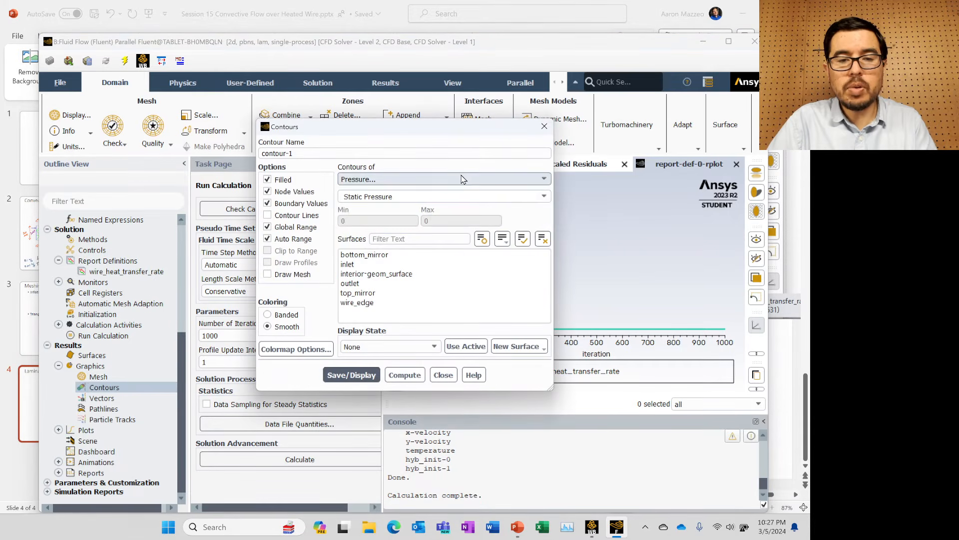
{"action": "left_click", "coordinate": [430, 180]}
{"action": "left_click", "coordinate": [400, 218]}
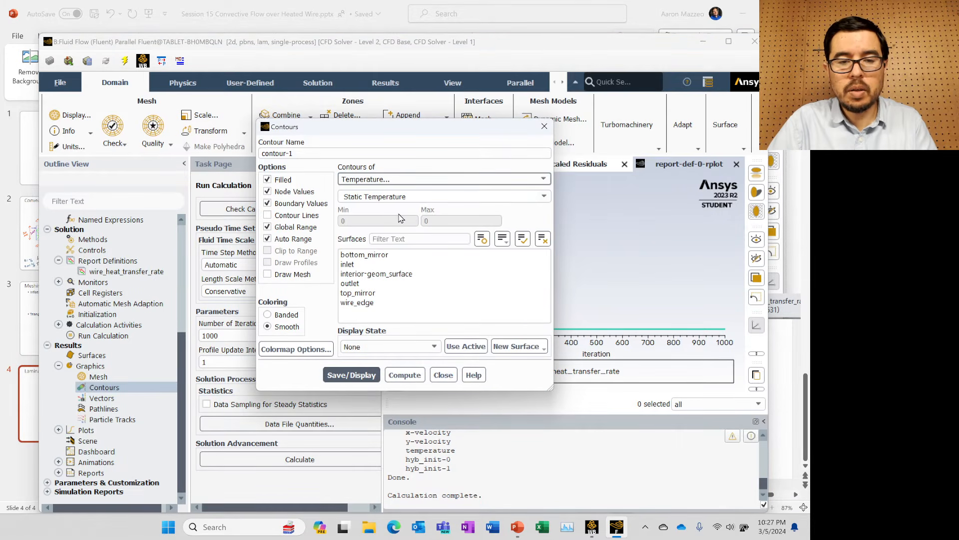
Name the contour "temperature_contour", save and display it, and close its settings
{"action": "triple_click", "coordinate": [298, 153]}
{"action": "type", "text": "temperatu"}
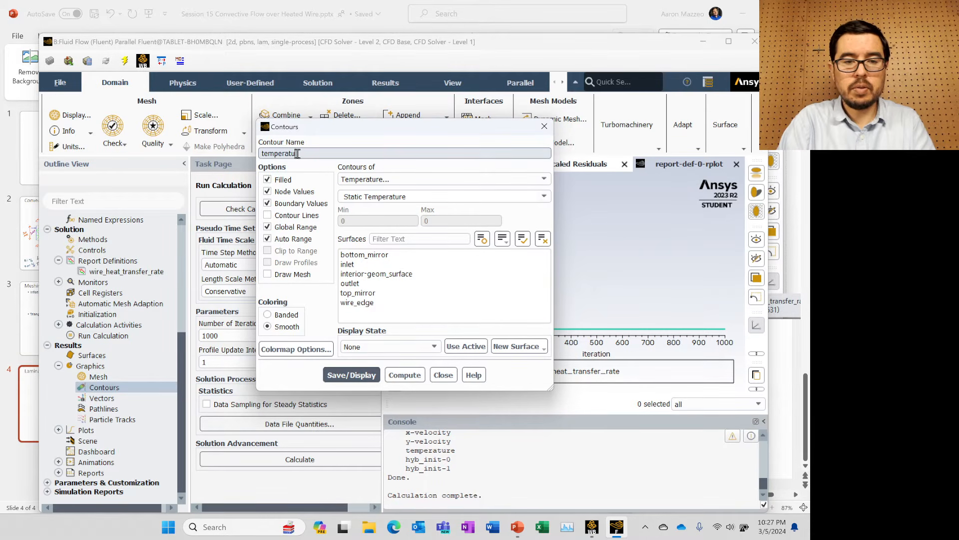
{"action": "type", "text": "re_contour"}
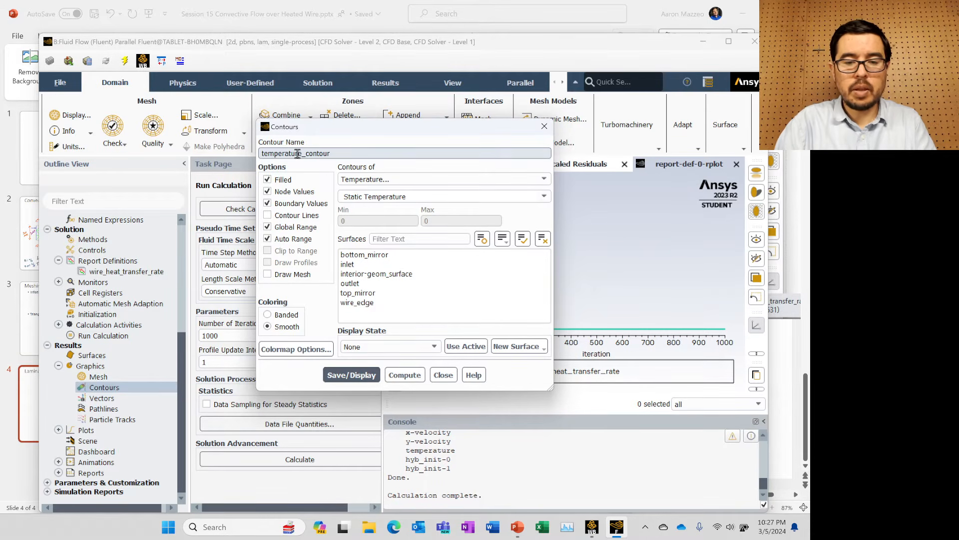
{"action": "left_click", "coordinate": [352, 375]}
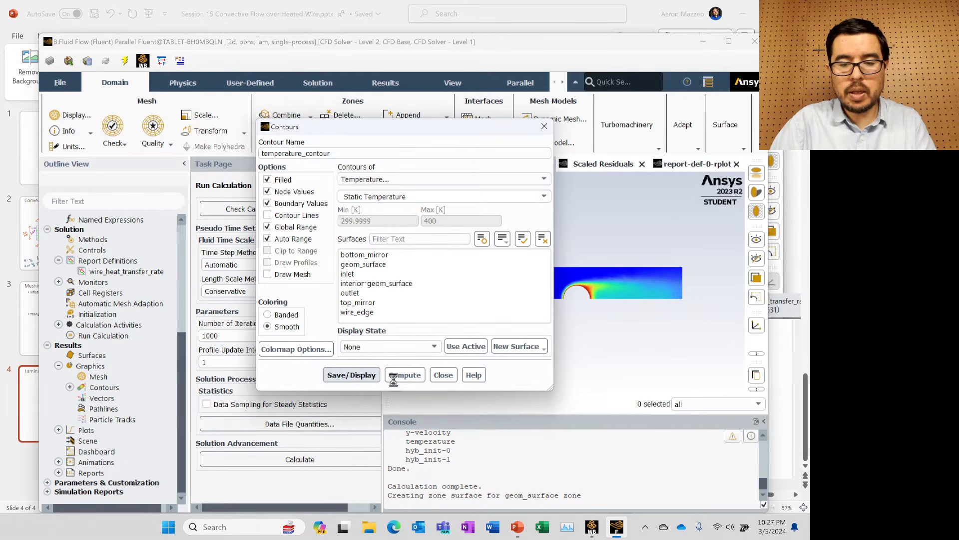
{"action": "left_click", "coordinate": [443, 375]}
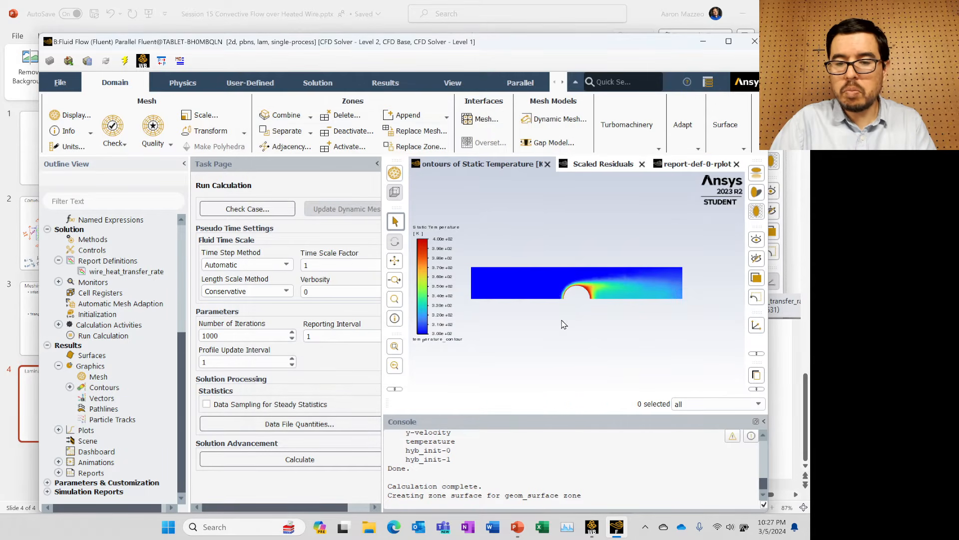
Maximize the Fluent window and take a screenshot of the full temperature contour together with its color legend
{"action": "scroll", "coordinate": [603, 305], "scroll_direction": "up", "scroll_amount": 5}
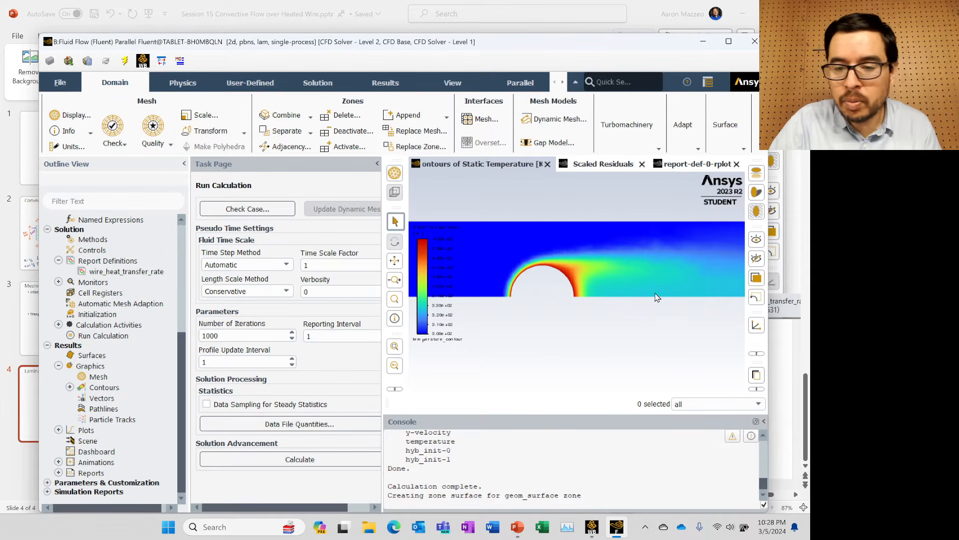
{"action": "mouse_move", "coordinate": [659, 297]}
{"action": "left_mouse_down"}
{"action": "mouse_move", "coordinate": [525, 295]}
{"action": "mouse_move", "coordinate": [650, 295]}
{"action": "left_mouse_up"}
{"action": "scroll", "coordinate": [603, 282], "scroll_direction": "down", "scroll_amount": 3}
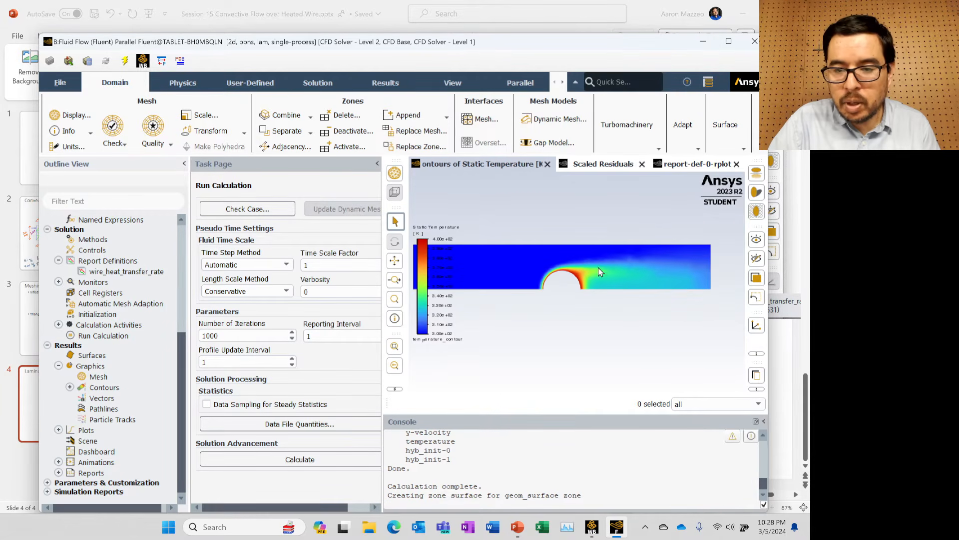
{"action": "left_click_drag", "start_coordinate": [602, 273], "coordinate": [644, 284]}
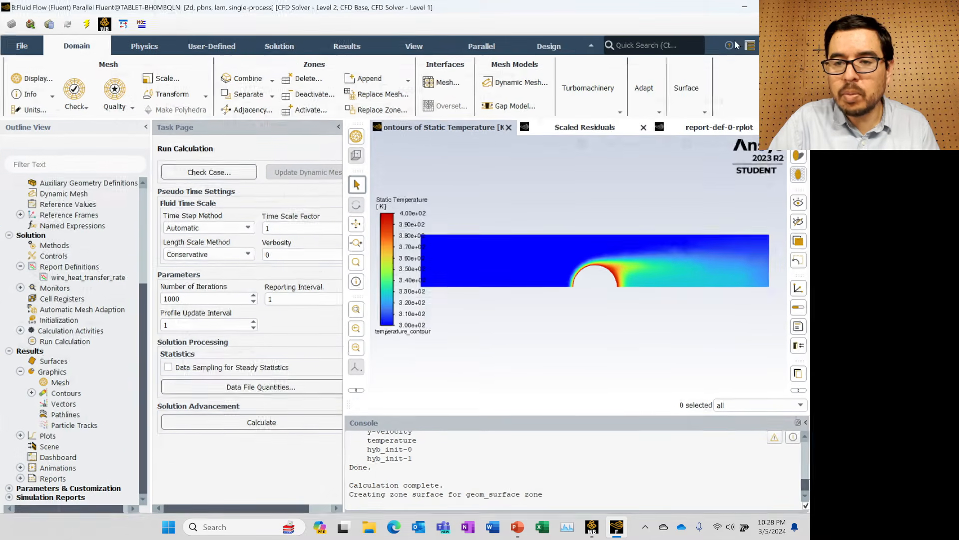
{"action": "left_click", "coordinate": [732, 42]}
{"action": "left_click_drag", "start_coordinate": [553, 256], "coordinate": [571, 254]}
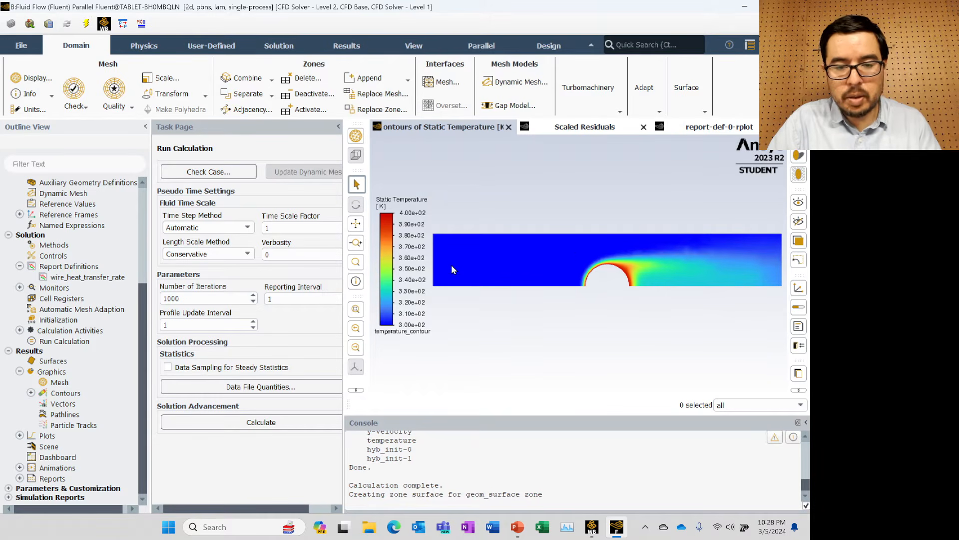
{"action": "key", "text": "shift+super+s"}
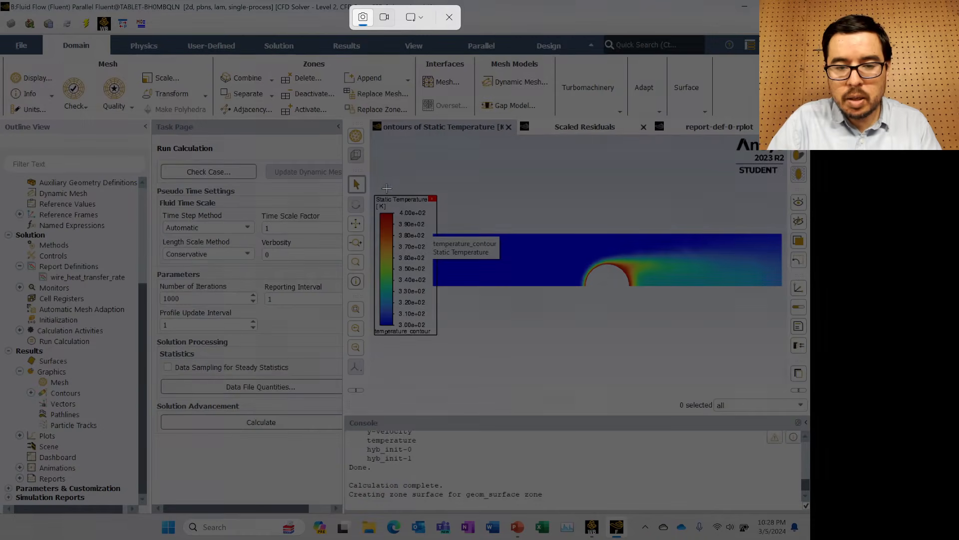
{"action": "key", "text": "Escape"}
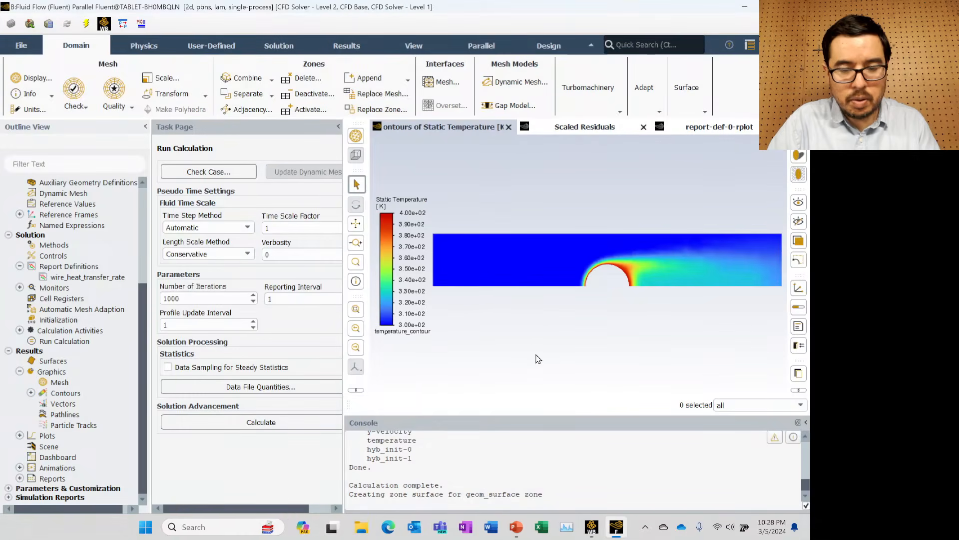
{"action": "key", "text": "shift+super+s"}
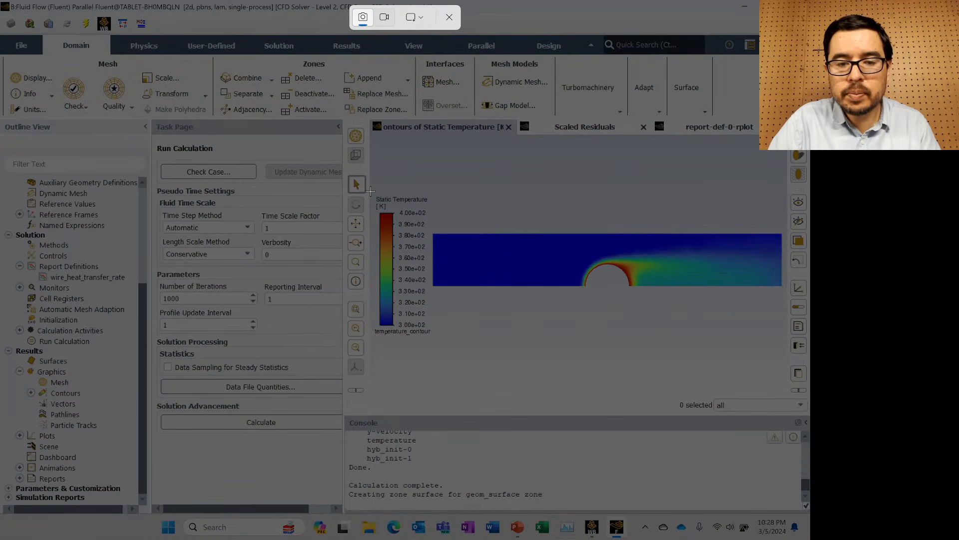
{"action": "left_click_drag", "start_coordinate": [371, 192], "coordinate": [786, 337]}
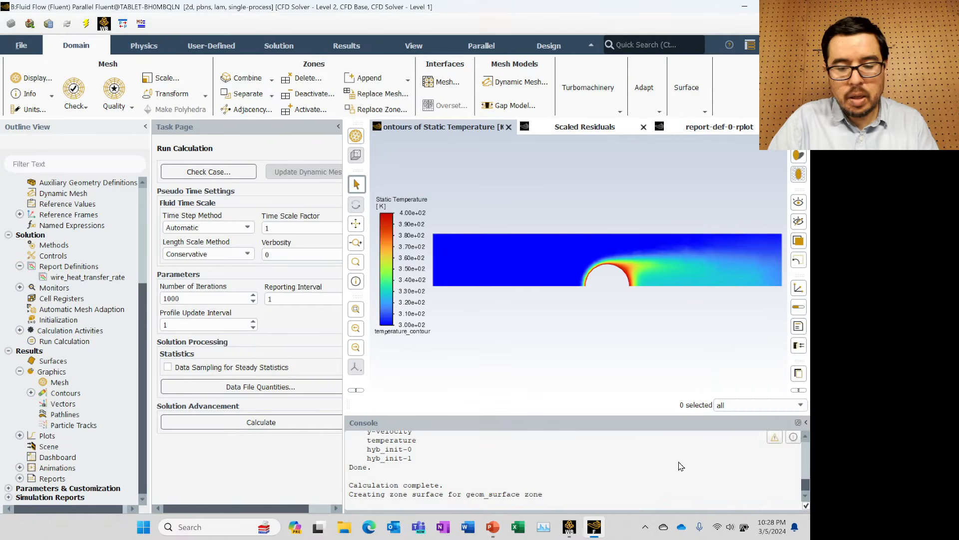
Switch to PowerPoint, paste the temperature contour screenshot onto the "Laminar (0.1 m/s)" slide and move it to the lower part
{"action": "mouse_move", "coordinate": [518, 527]}
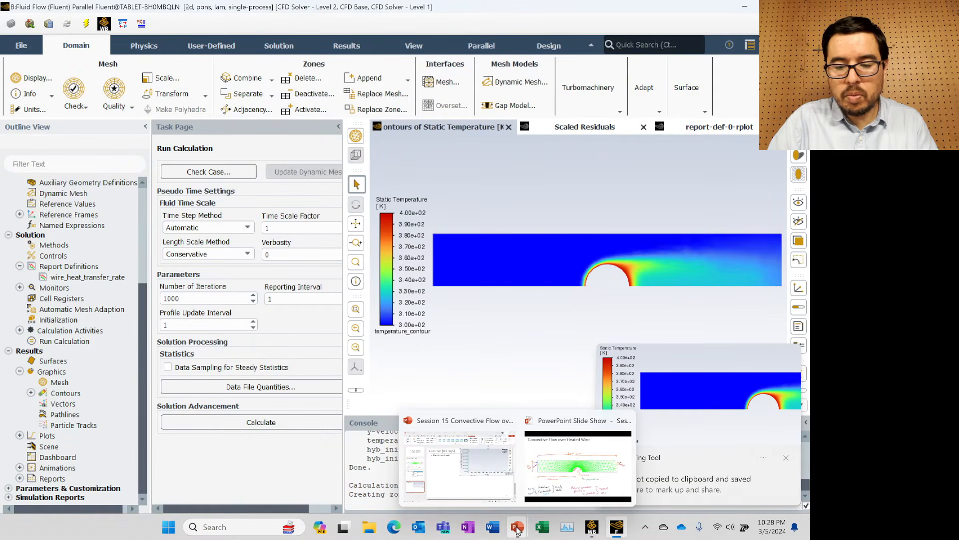
{"action": "left_click", "coordinate": [490, 493]}
{"action": "left_click", "coordinate": [393, 458]}
{"action": "key", "text": "ctrl+v"}
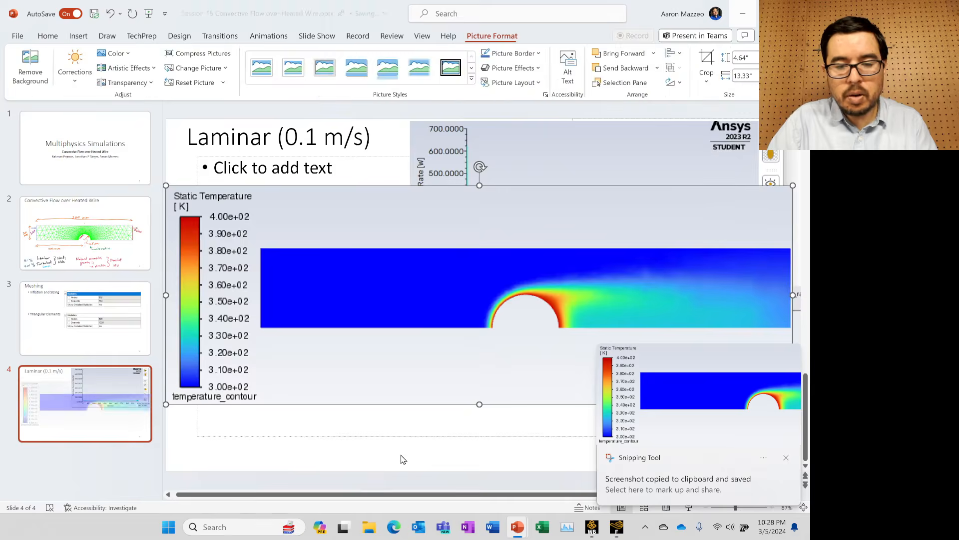
{"action": "left_click_drag", "start_coordinate": [395, 337], "coordinate": [395, 404]}
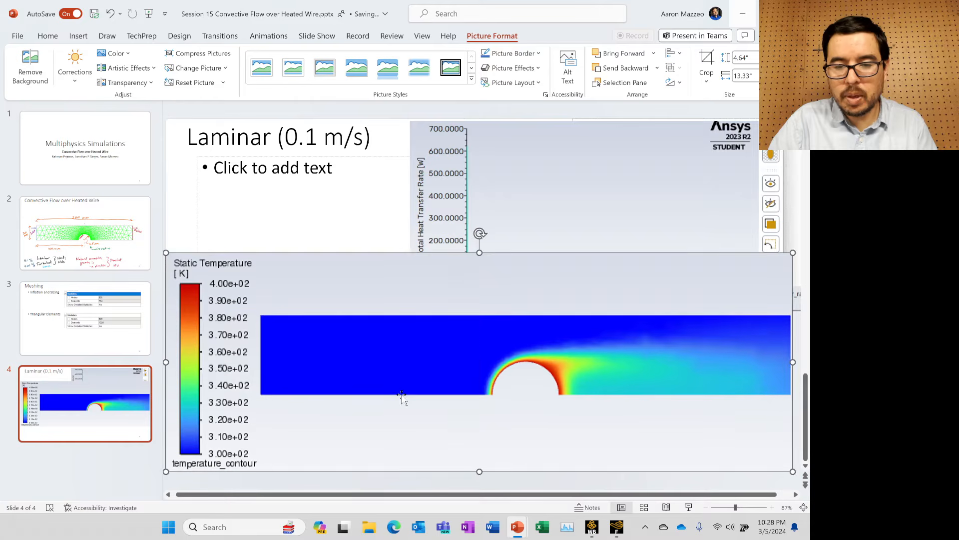
Shrink the heat transfer rate plot to about 2.97 by 6.27 inches and place it above the temperature contour at the slide's right side
{"action": "left_click", "coordinate": [456, 210]}
{"action": "left_click_drag", "start_coordinate": [409, 318], "coordinate": [518, 231]}
{"action": "left_click_drag", "start_coordinate": [584, 219], "coordinate": [531, 195]}
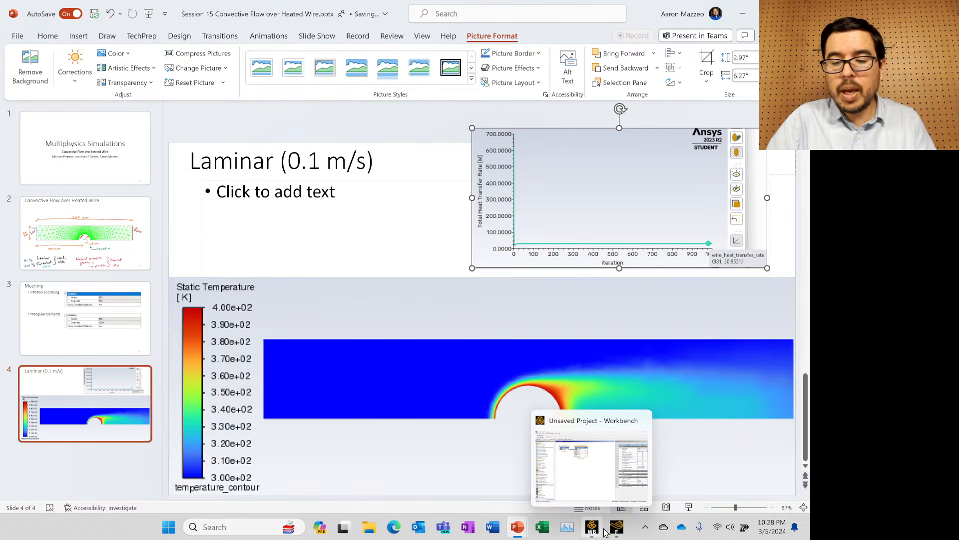
Switch back to the Fluent window
{"action": "mouse_move", "coordinate": [619, 532]}
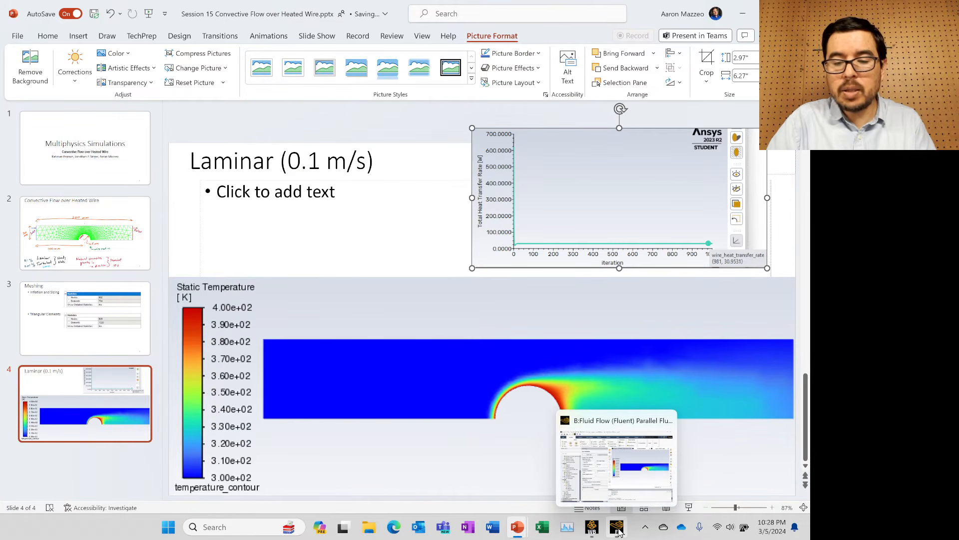
{"action": "left_click", "coordinate": [613, 497]}
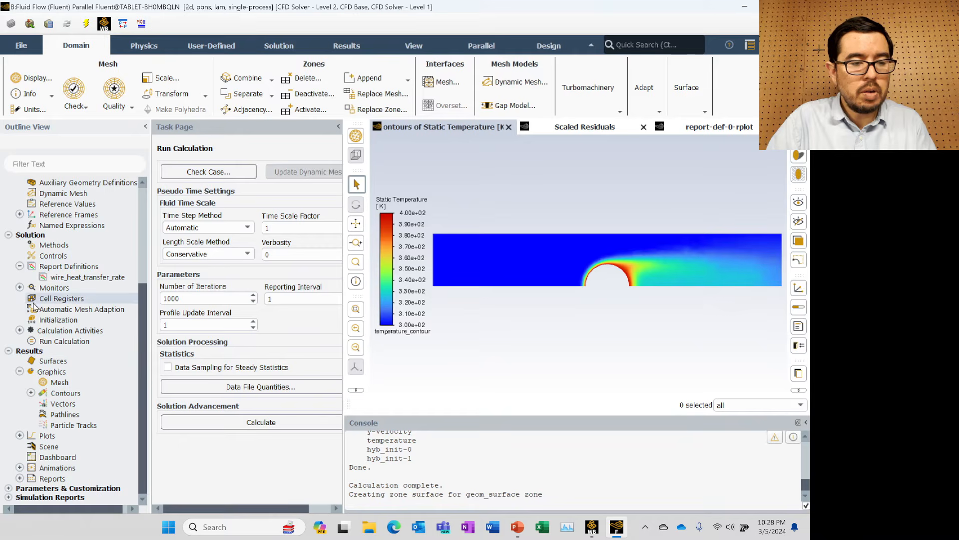
Compute the total heat transfer rate on wire_edge from the wire_heat_transfer_rate report definition, leaving the definition as is
{"action": "double_click", "coordinate": [56, 281]}
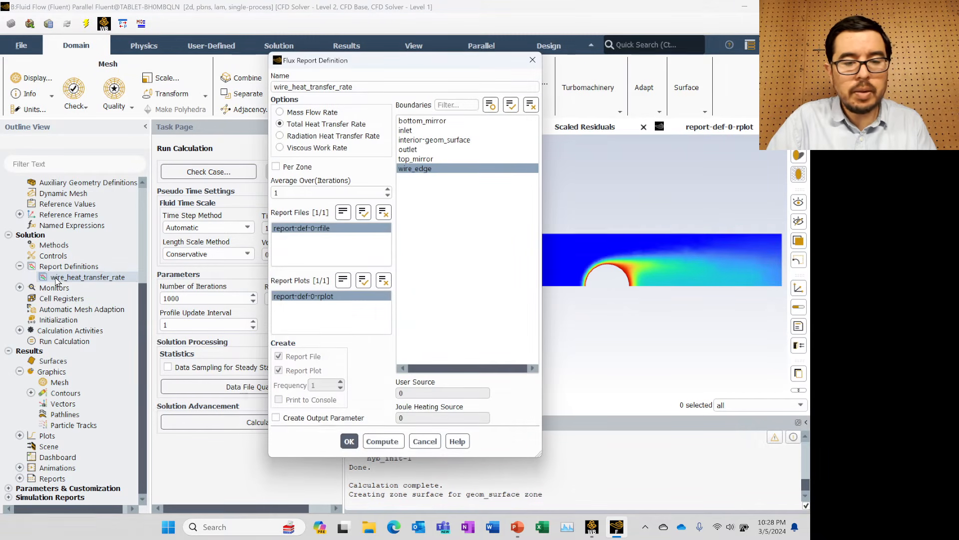
{"action": "left_click", "coordinate": [392, 445]}
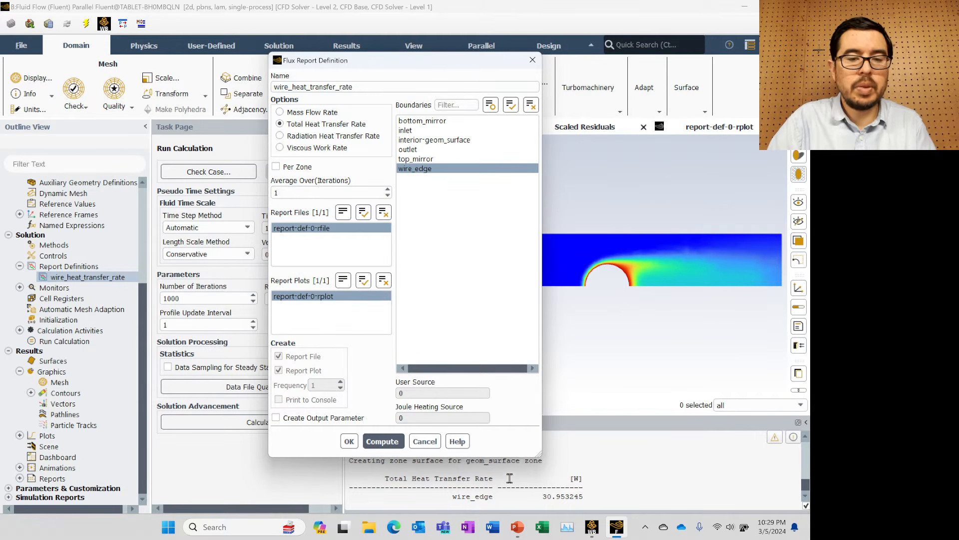
{"action": "left_click", "coordinate": [429, 442]}
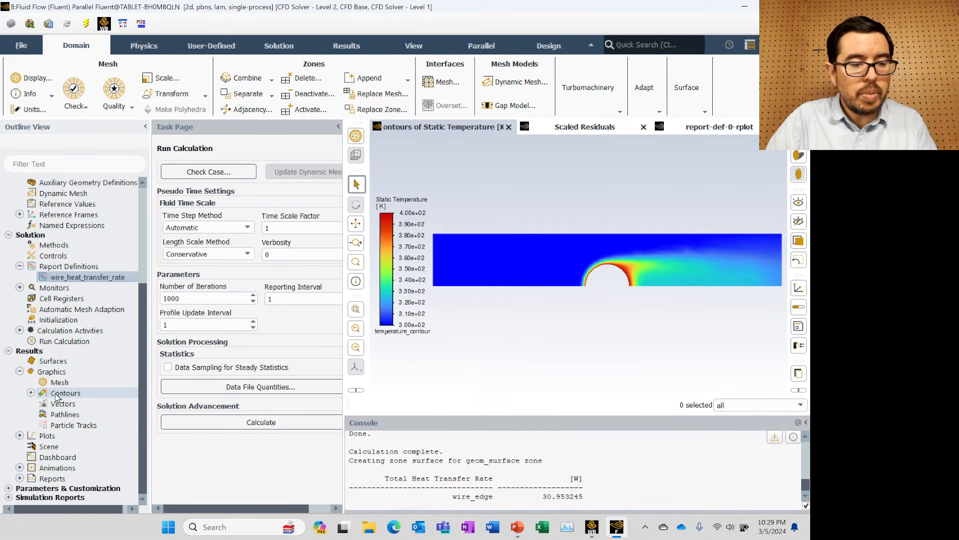
Create and display a contour plot of Velocity Magnitude named velocity_contour
{"action": "left_click", "coordinate": [31, 393]}
{"action": "right_click", "coordinate": [55, 394]}
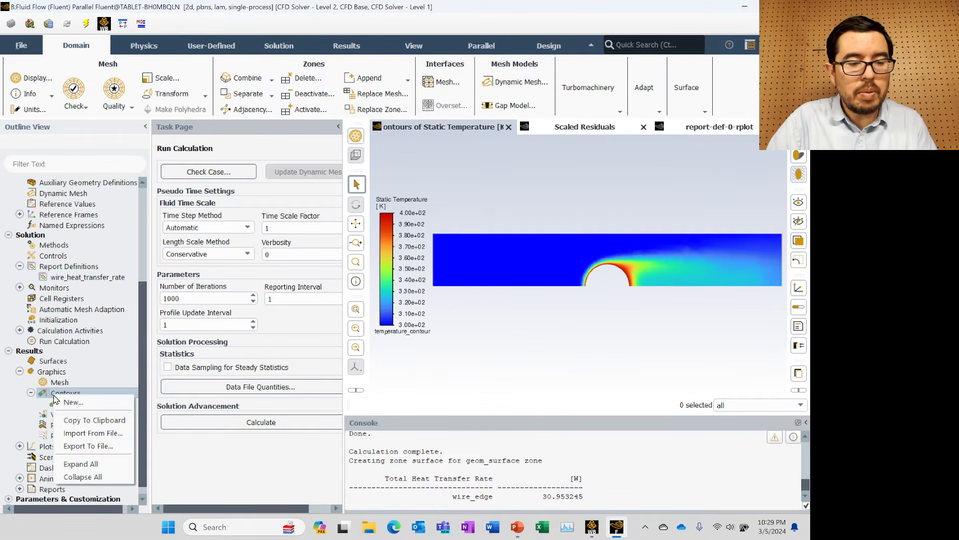
{"action": "left_click", "coordinate": [75, 403]}
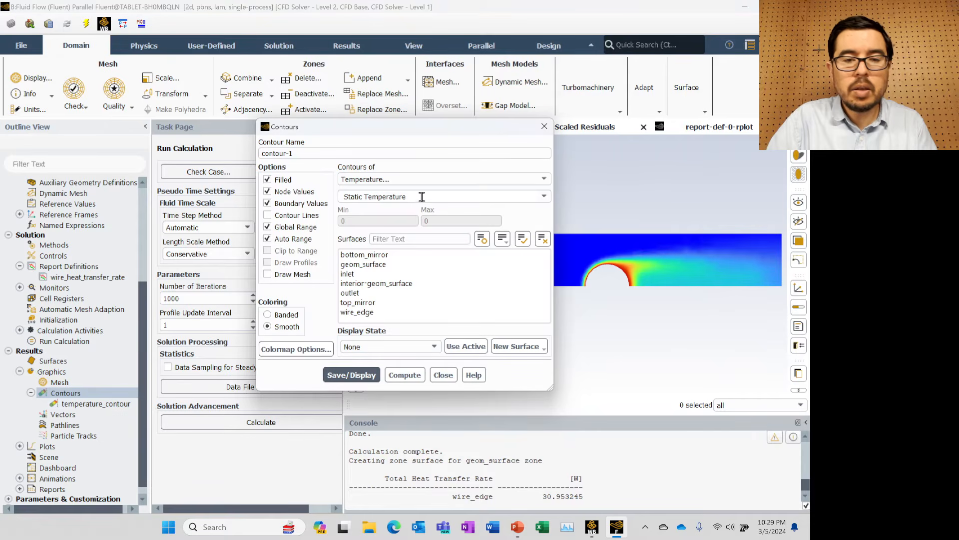
{"action": "left_click", "coordinate": [417, 179]}
{"action": "left_click", "coordinate": [400, 208]}
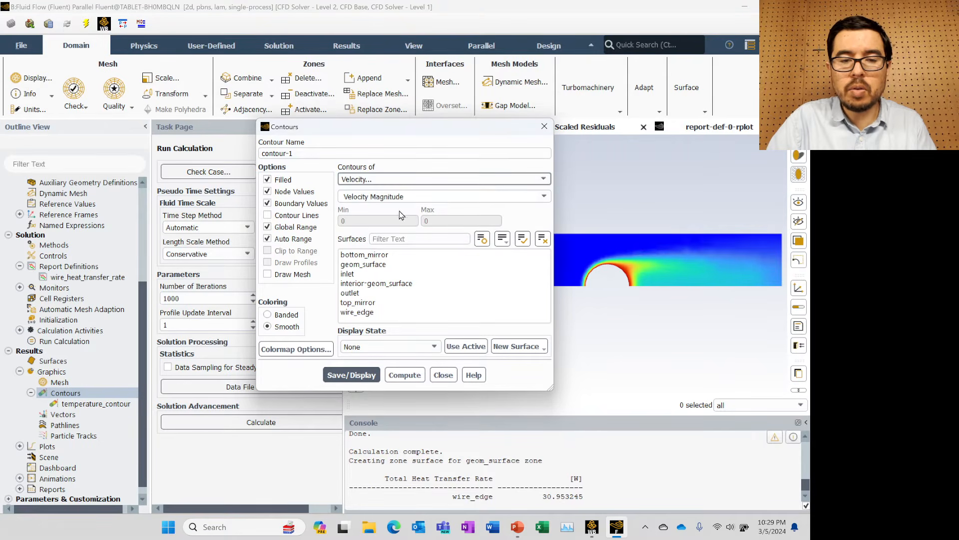
{"action": "double_click", "coordinate": [308, 153]}
{"action": "type", "text": "velo"}
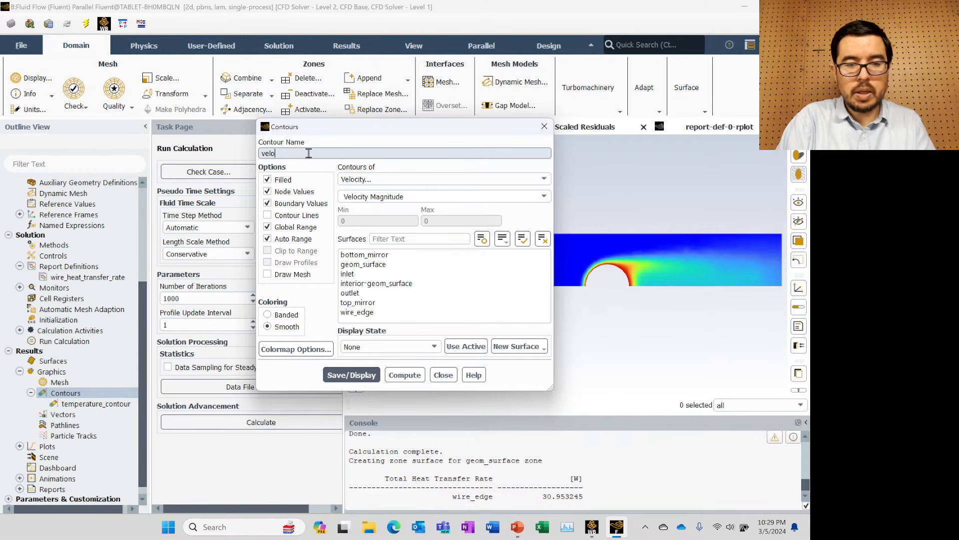
{"action": "type", "text": "city_contour"}
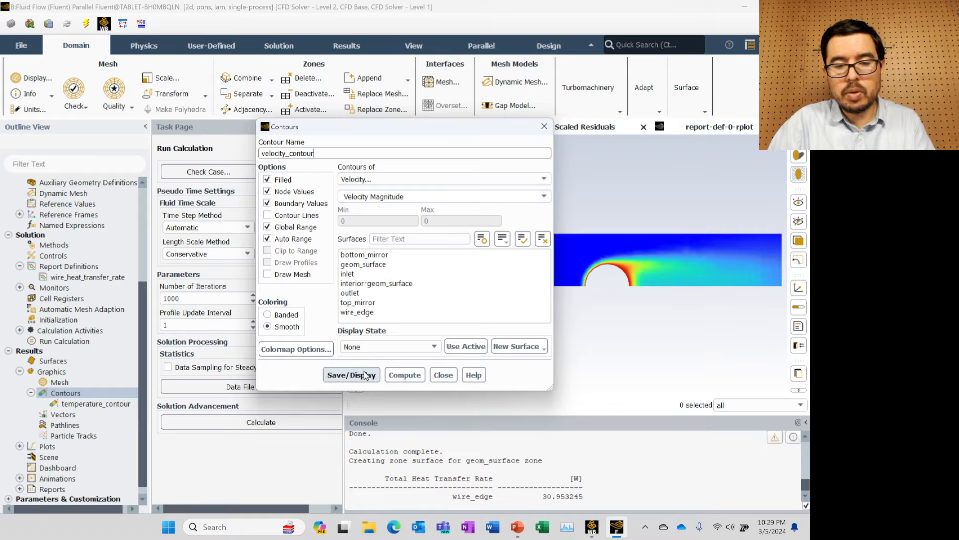
{"action": "left_click", "coordinate": [338, 374]}
{"action": "left_click", "coordinate": [443, 375]}
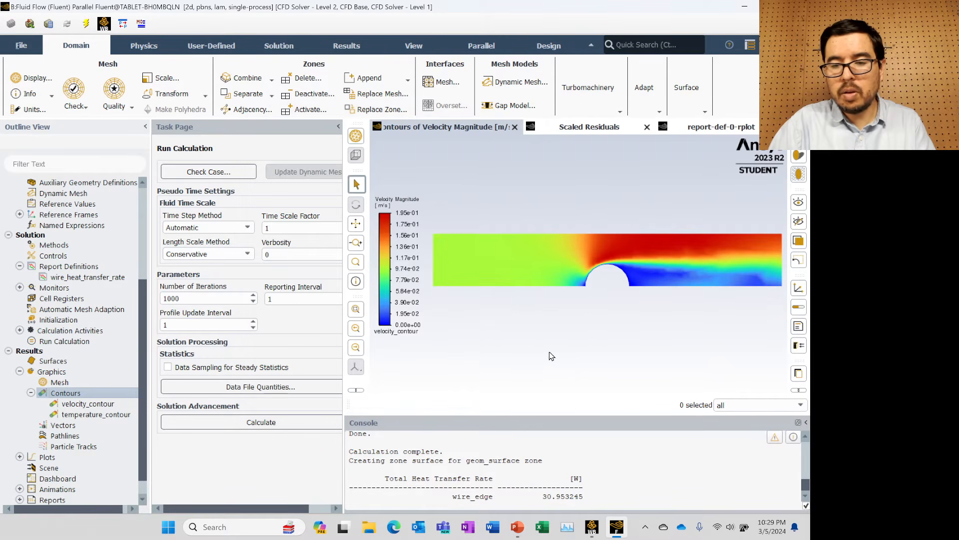
Capture a screenshot of the velocity contour plot together with its legend
{"action": "left_click_drag", "start_coordinate": [660, 305], "coordinate": [644, 300]}
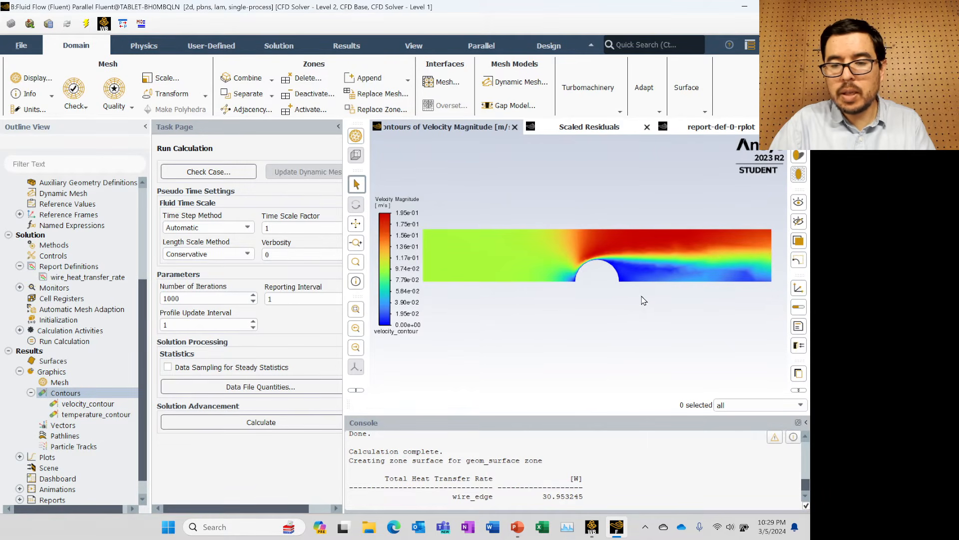
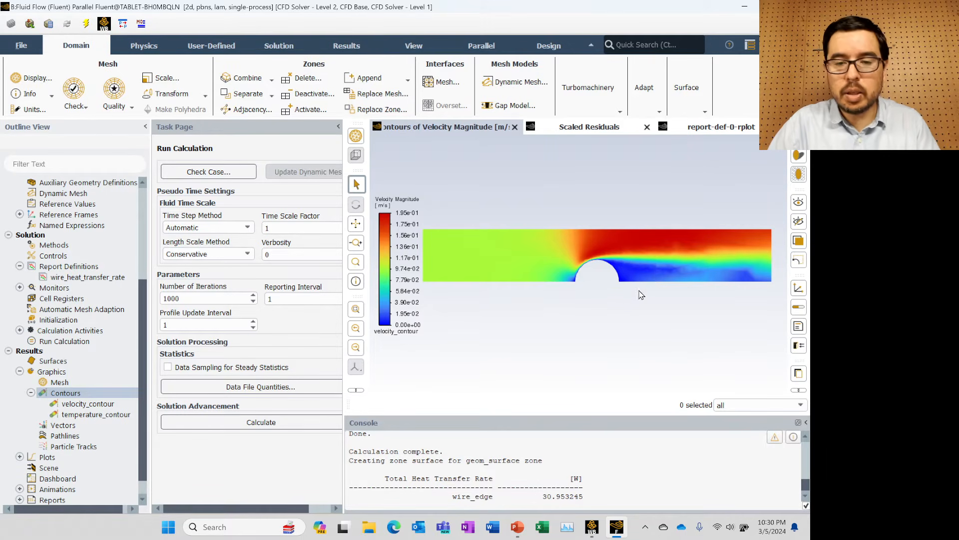
{"action": "key", "text": "super+shift+s"}
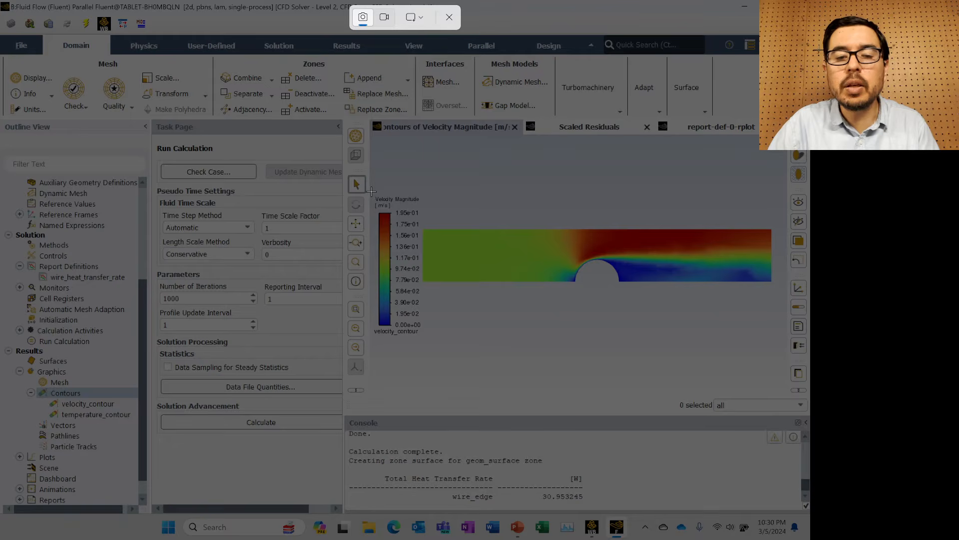
{"action": "left_click_drag", "start_coordinate": [371, 191], "coordinate": [776, 341]}
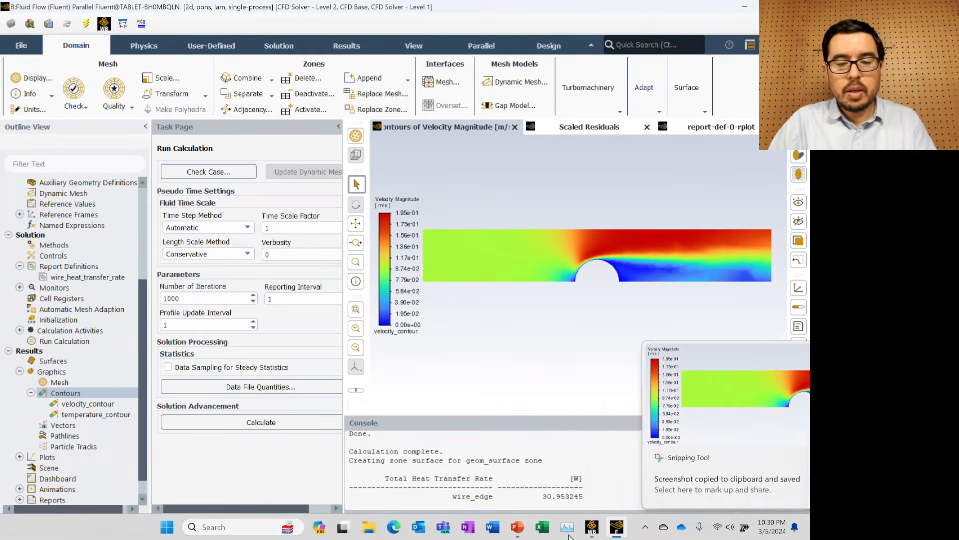
Switch to the PowerPoint presentation and duplicate slide 4, "Laminar (0.1 m/s)"
{"action": "mouse_move", "coordinate": [517, 531]}
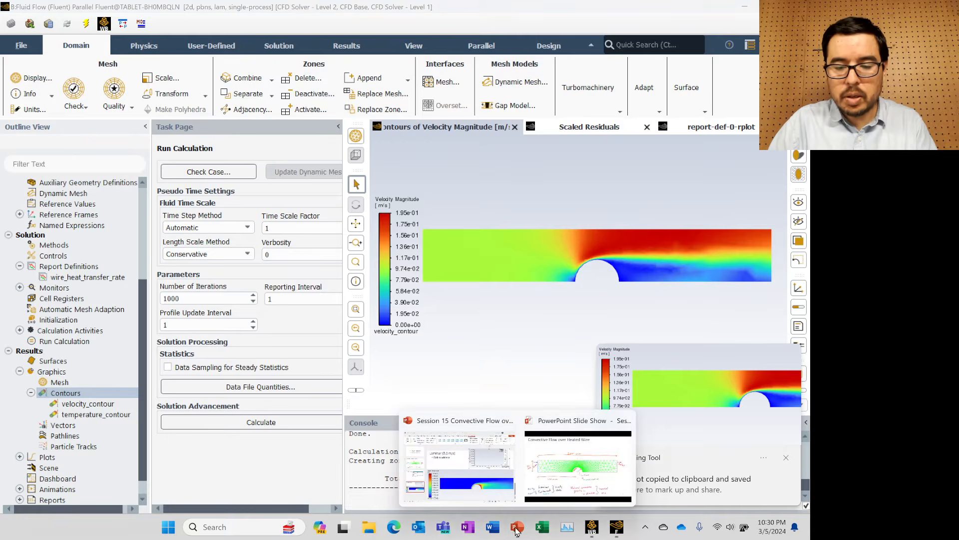
{"action": "left_click", "coordinate": [467, 479]}
{"action": "right_click", "coordinate": [91, 459]}
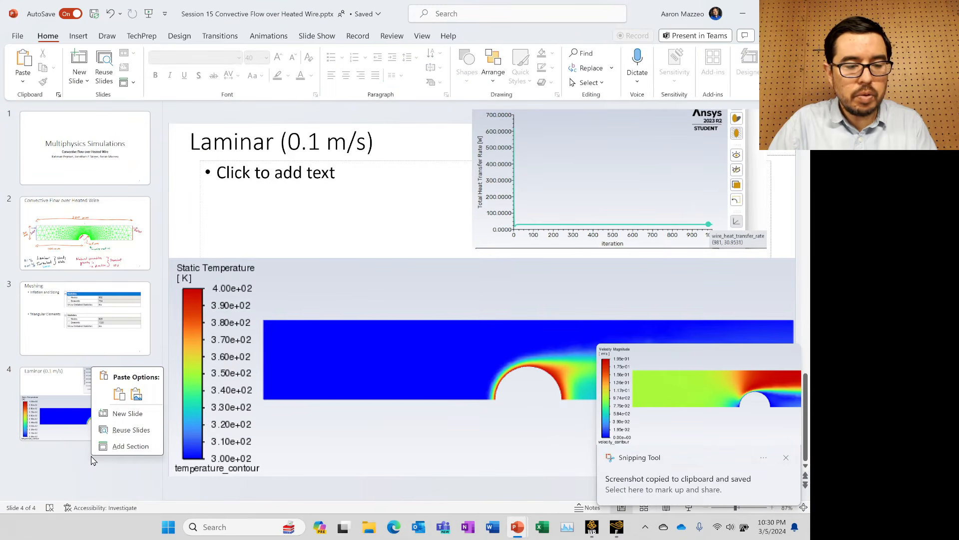
{"action": "left_click", "coordinate": [64, 435]}
{"action": "right_click", "coordinate": [62, 397]}
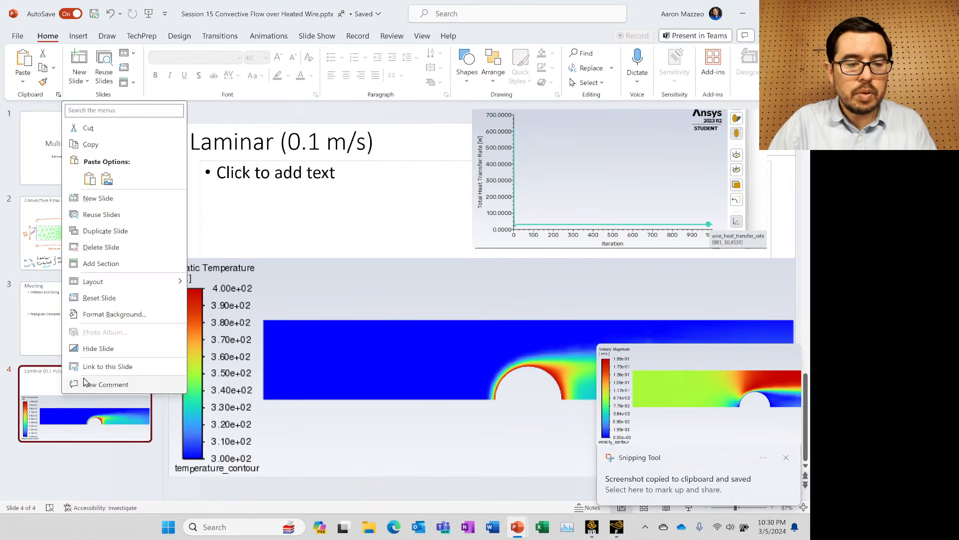
{"action": "left_click", "coordinate": [103, 231]}
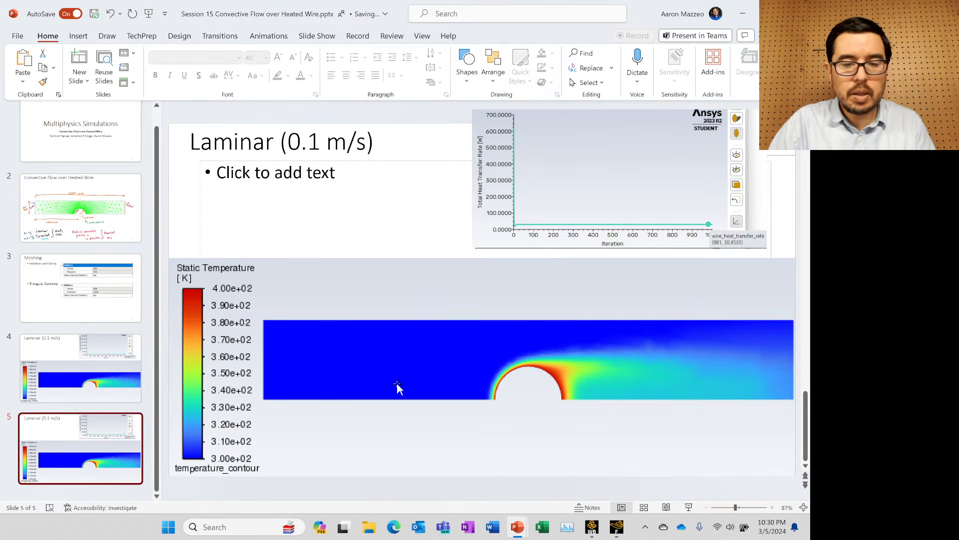
Replace the temperature contour and heat transfer plot pictures on slide 5 with the velocity contour screenshot, placed just below the title
{"action": "left_click", "coordinate": [426, 370]}
{"action": "key", "text": "Delete"}
{"action": "left_click", "coordinate": [579, 214]}
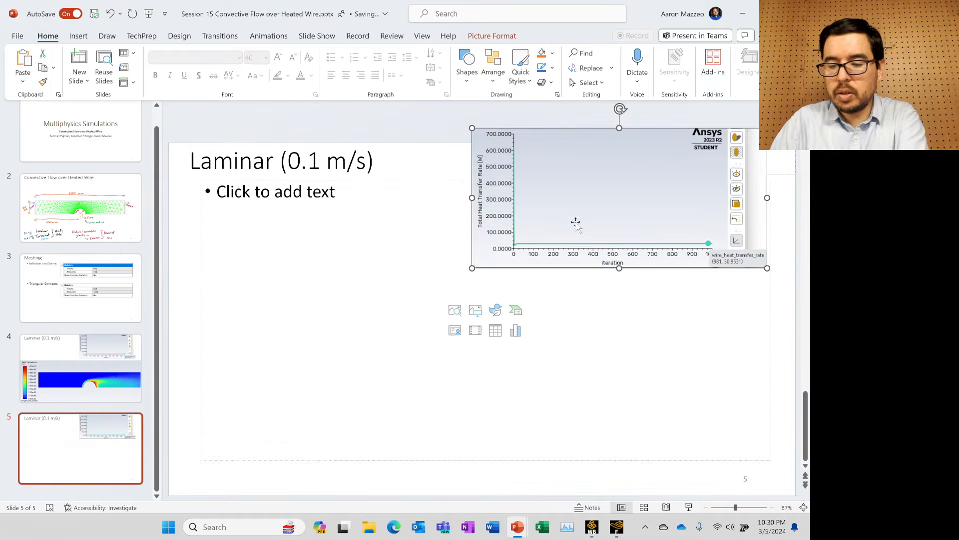
{"action": "key", "text": "Delete"}
{"action": "key", "text": "ctrl+v"}
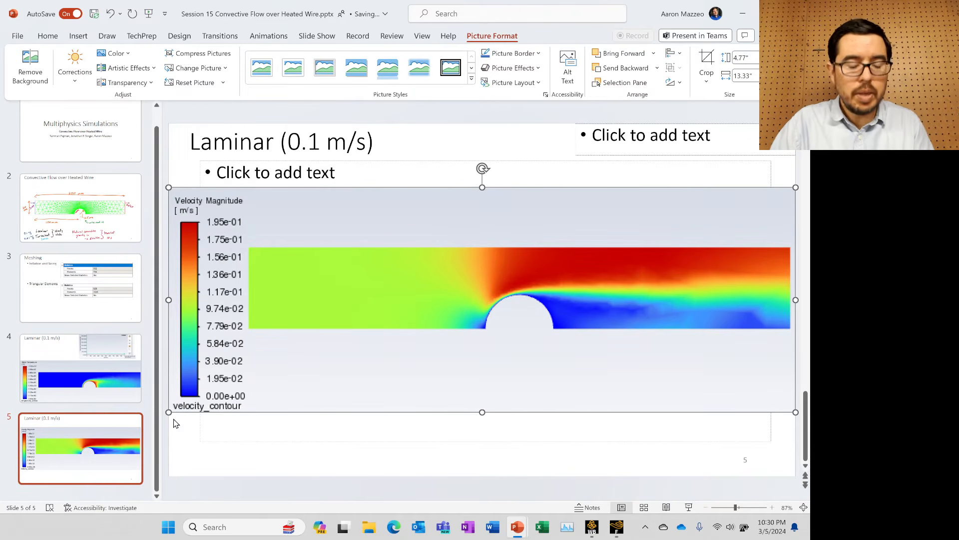
{"action": "left_click_drag", "start_coordinate": [331, 330], "coordinate": [332, 300]}
Switch back to Fluent and display a new velocity vector plot colored by Velocity Magnitude with the default settings
{"action": "key", "text": "super+Tab"}
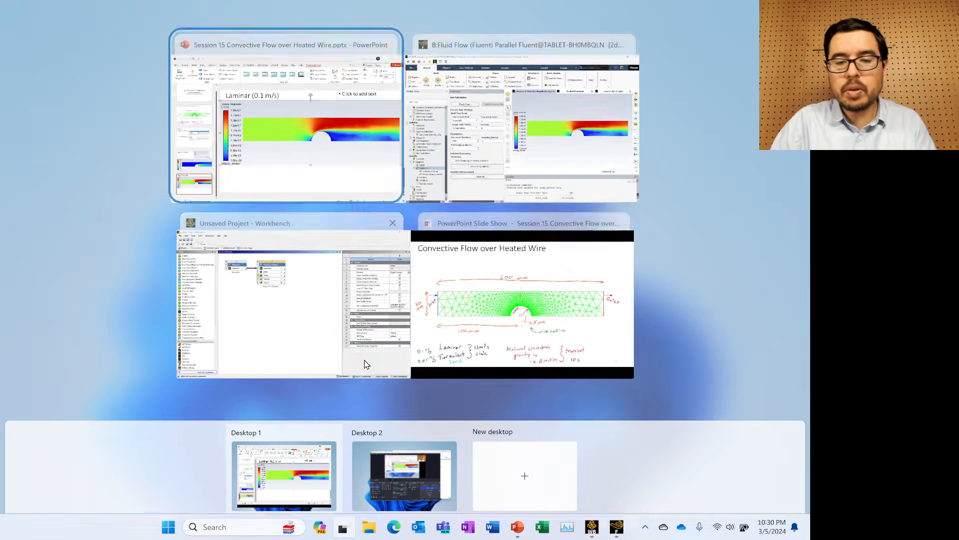
{"action": "key", "text": "Right"}
{"action": "key", "text": "Return"}
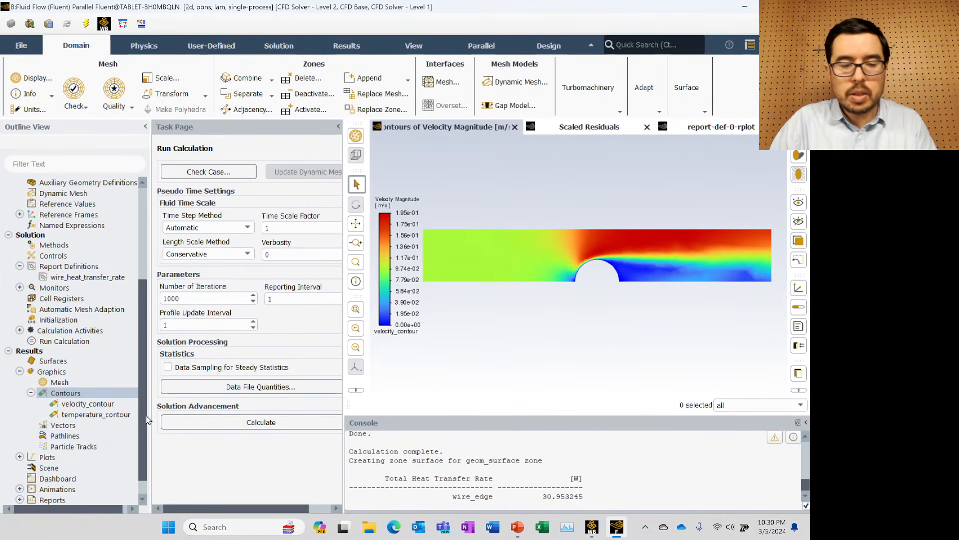
{"action": "right_click", "coordinate": [63, 426]}
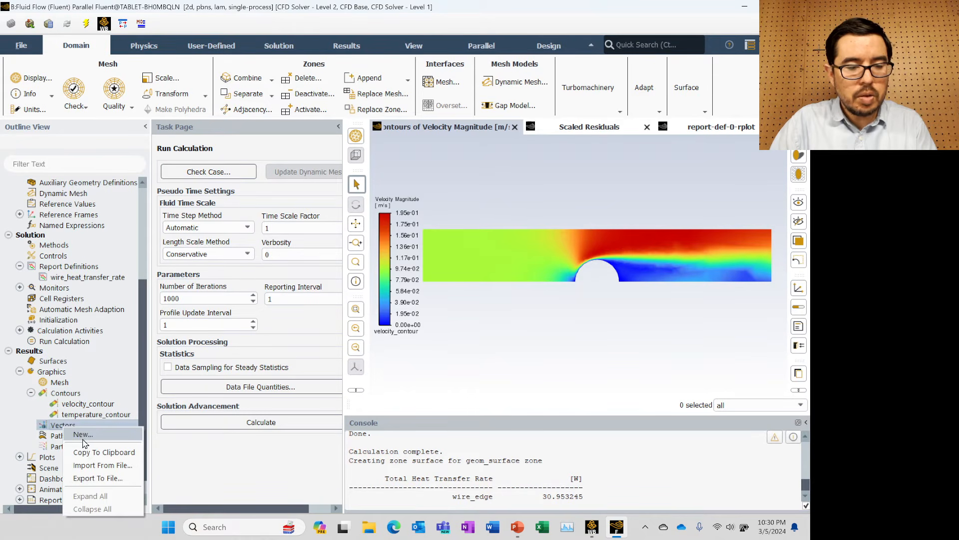
{"action": "left_click", "coordinate": [83, 435]}
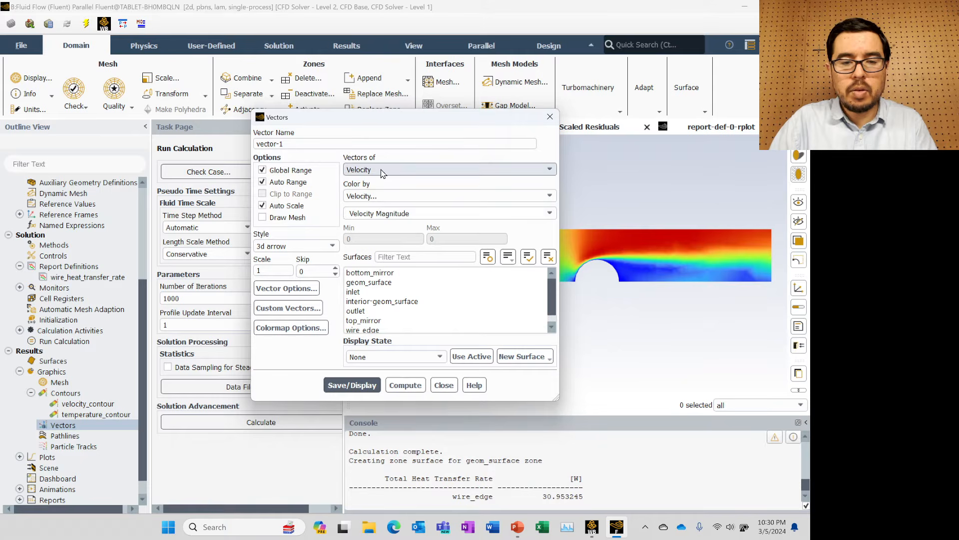
{"action": "left_click", "coordinate": [376, 383]}
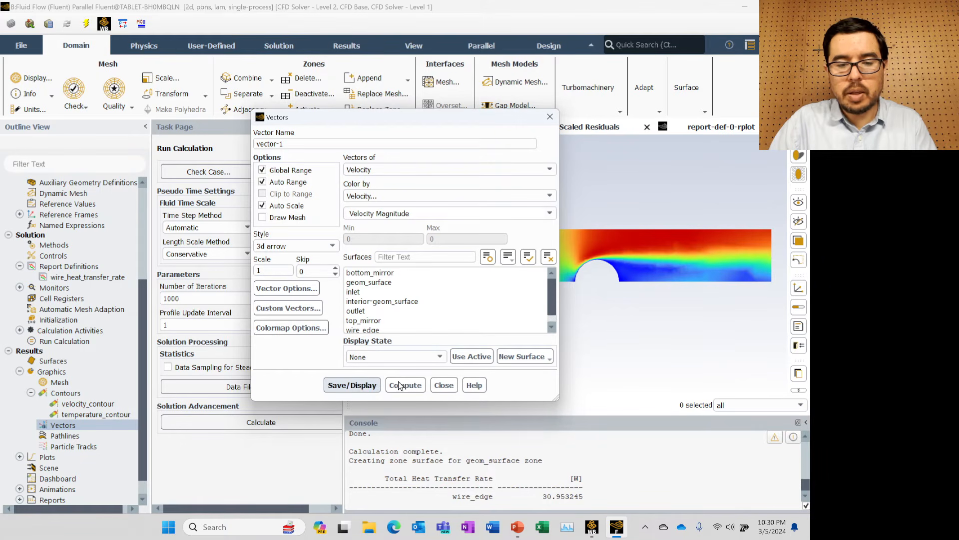
{"action": "left_click", "coordinate": [444, 385]}
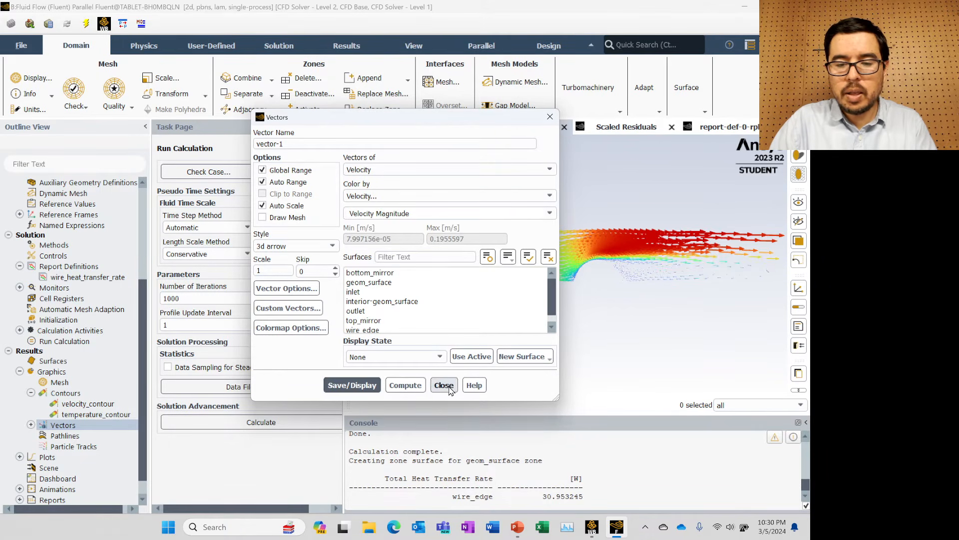
Examine the velocity vectors around the wire, in the wake behind it and at its upstream edge
{"action": "scroll", "coordinate": [608, 294], "scroll_direction": "up", "scroll_amount": 5}
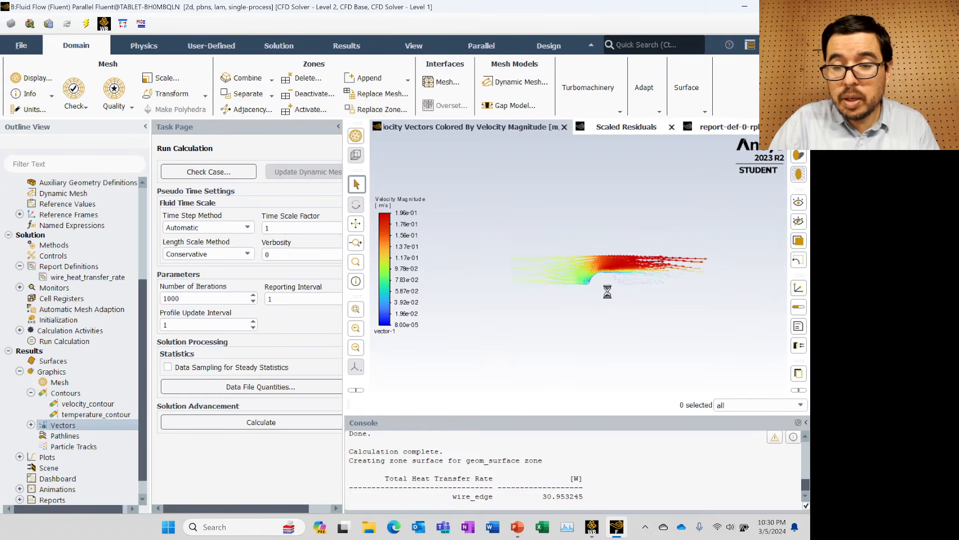
{"action": "middle_click_drag", "start_coordinate": [695, 248], "coordinate": [550, 310]}
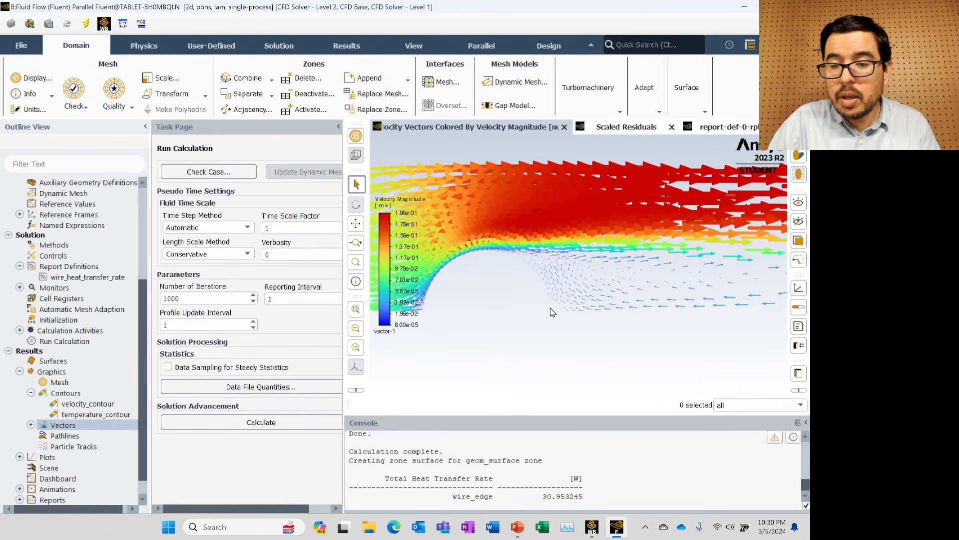
{"action": "middle_click_drag", "start_coordinate": [681, 289], "coordinate": [609, 303]}
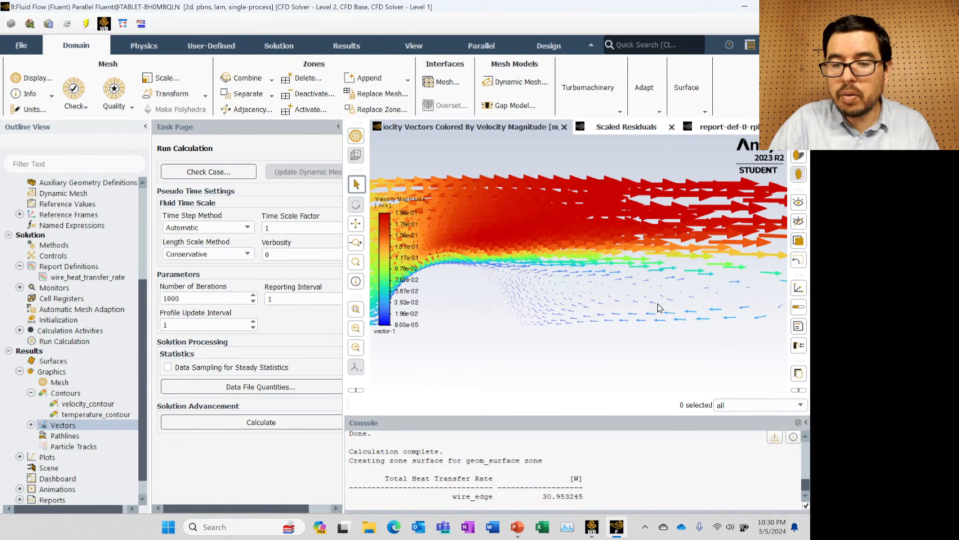
{"action": "scroll", "coordinate": [504, 294], "scroll_direction": "down", "scroll_amount": 3}
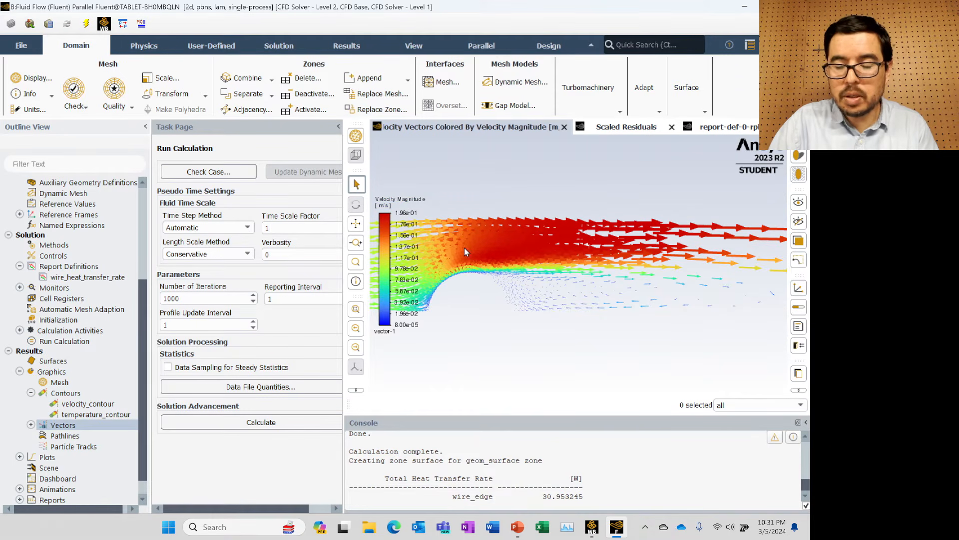
{"action": "middle_click_drag", "start_coordinate": [502, 289], "coordinate": [578, 273]}
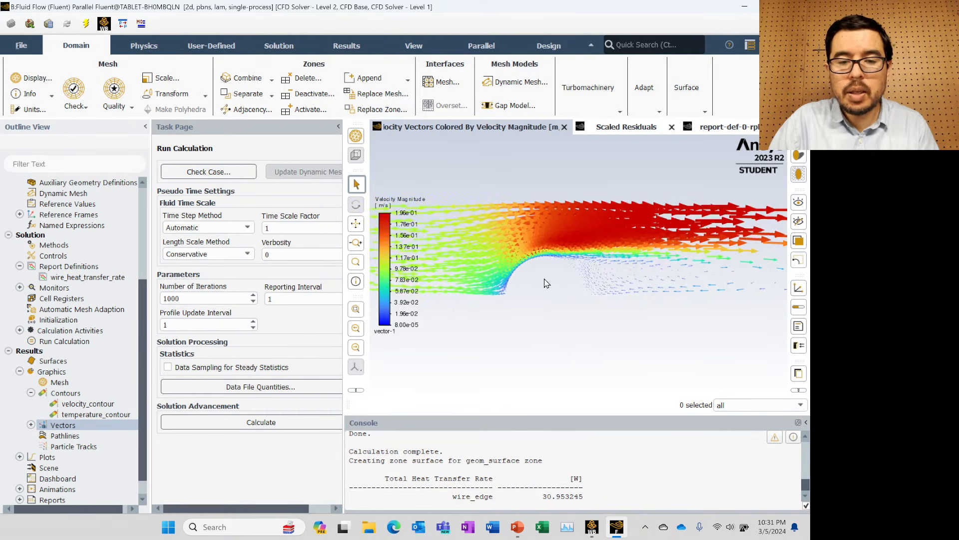
{"action": "middle_click_drag", "start_coordinate": [497, 289], "coordinate": [554, 289]}
{"action": "scroll", "coordinate": [577, 281], "scroll_direction": "up", "scroll_amount": 4}
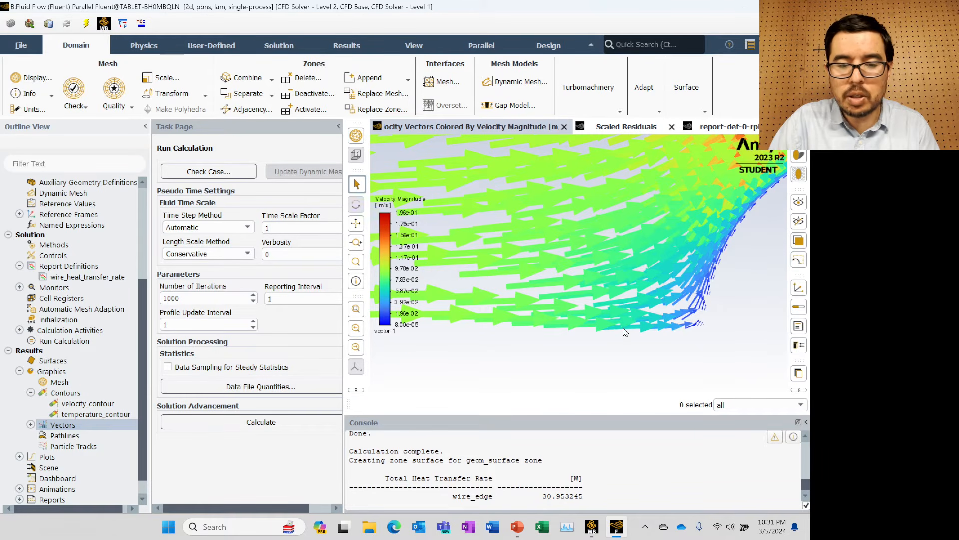
{"action": "scroll", "coordinate": [625, 331], "scroll_direction": "down", "scroll_amount": 4}
{"action": "scroll", "coordinate": [624, 329], "scroll_direction": "down", "scroll_amount": 3}
{"action": "middle_click_drag", "start_coordinate": [684, 337], "coordinate": [561, 314]}
Capture a screenshot of the velocity vector plot showing the top of the wire and the recirculating wake behind it
{"action": "scroll", "coordinate": [643, 302], "scroll_direction": "up", "scroll_amount": 3}
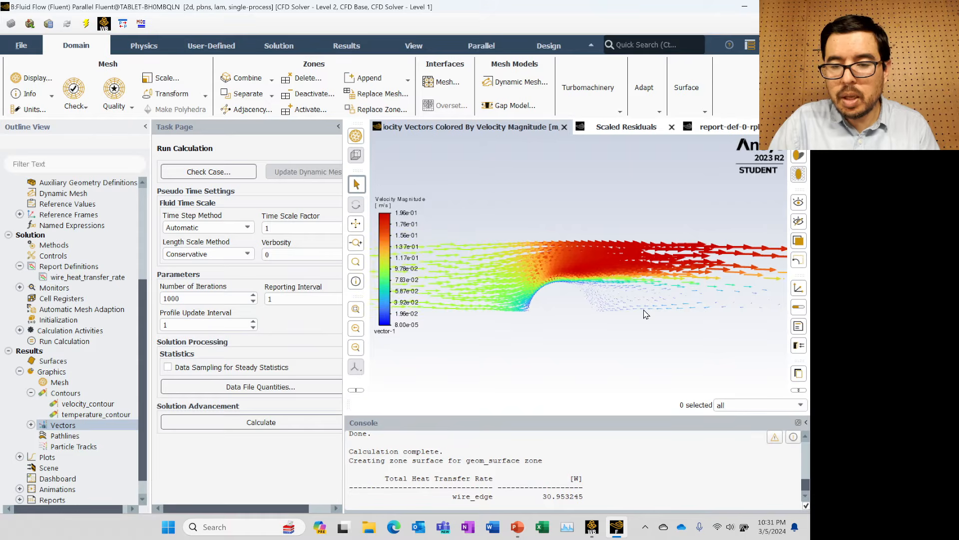
{"action": "scroll", "coordinate": [639, 302], "scroll_direction": "up", "scroll_amount": 2}
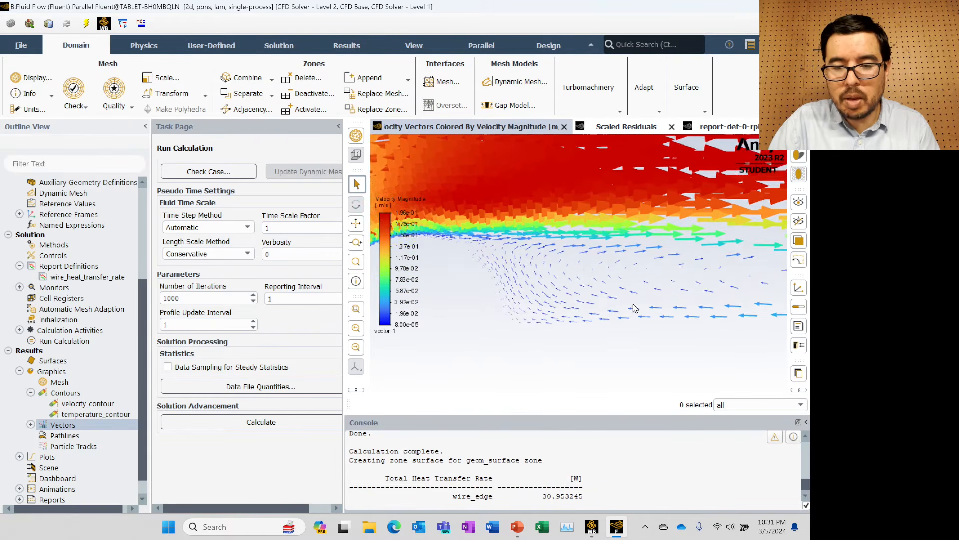
{"action": "middle_click_drag", "start_coordinate": [625, 268], "coordinate": [639, 314]}
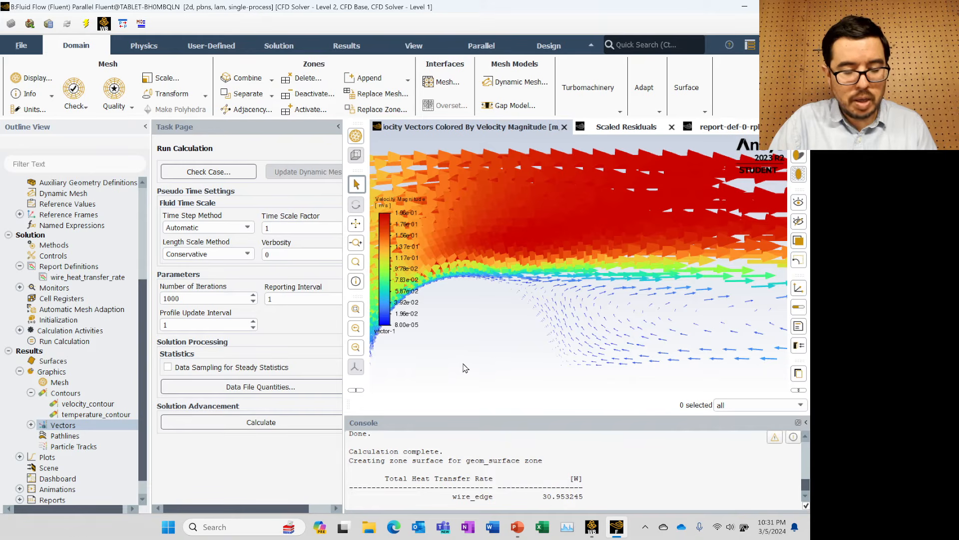
{"action": "key", "text": "super+shift+s"}
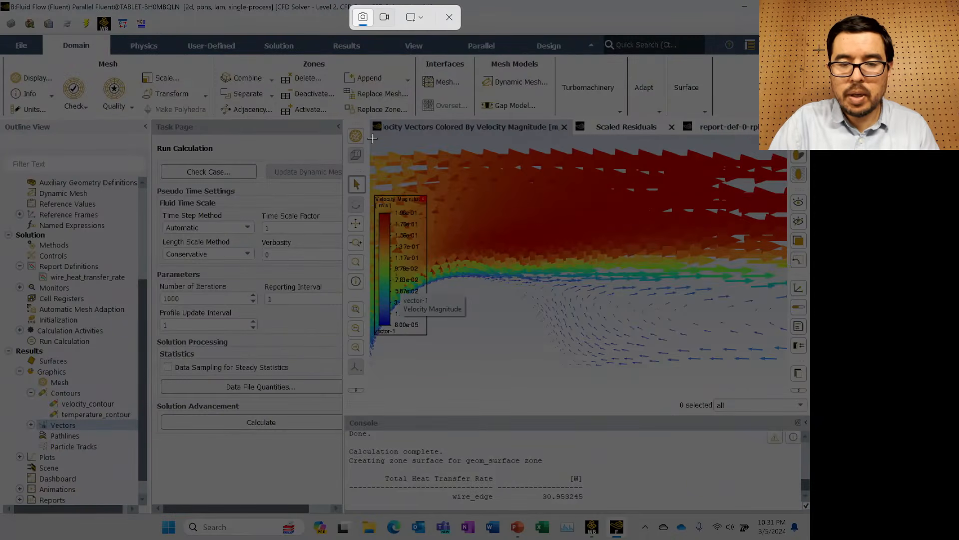
{"action": "left_click_drag", "start_coordinate": [372, 138], "coordinate": [787, 369]}
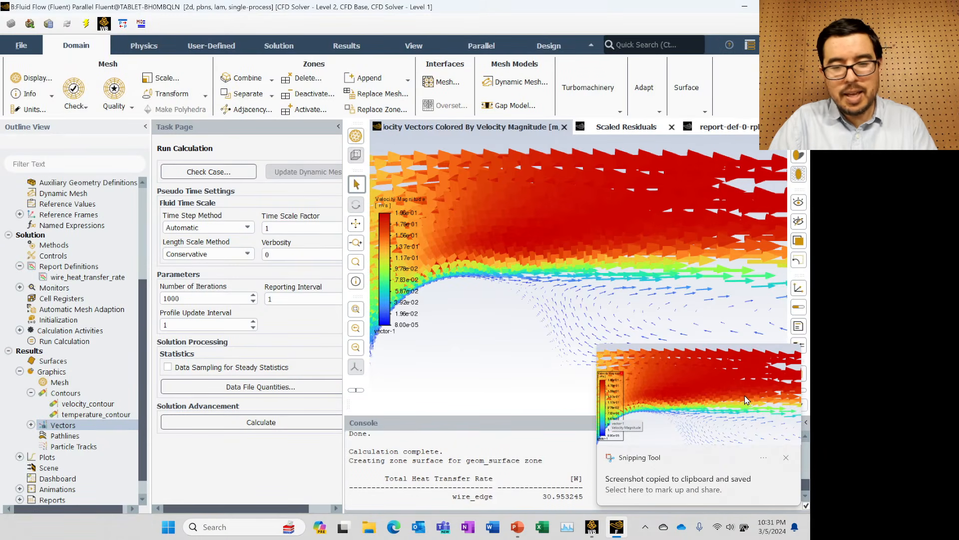
Switch to PowerPoint and paste the vector screenshot on slide 5, shrunk to about 3.56" by 6.43" in the slide's lower-right area
{"action": "key", "text": "super+Tab"}
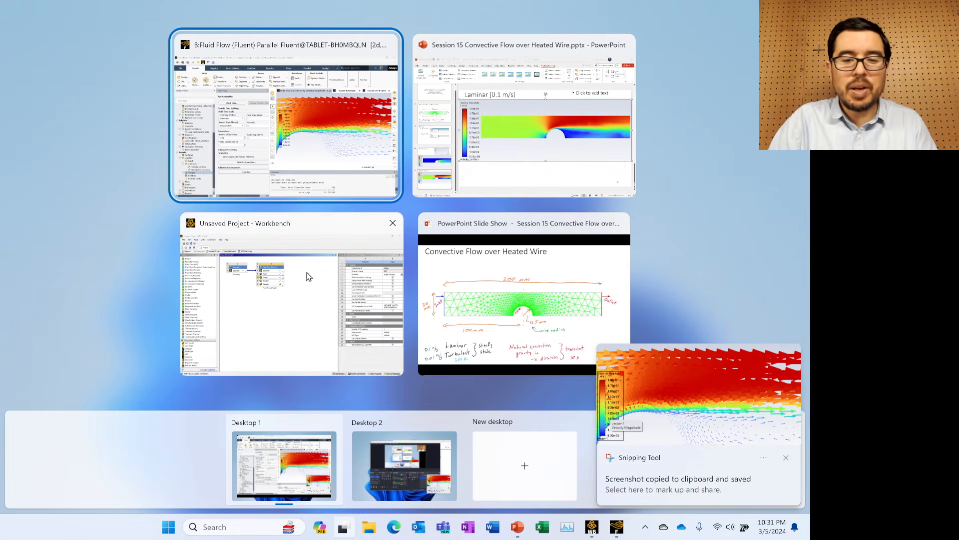
{"action": "left_click", "coordinate": [495, 316]}
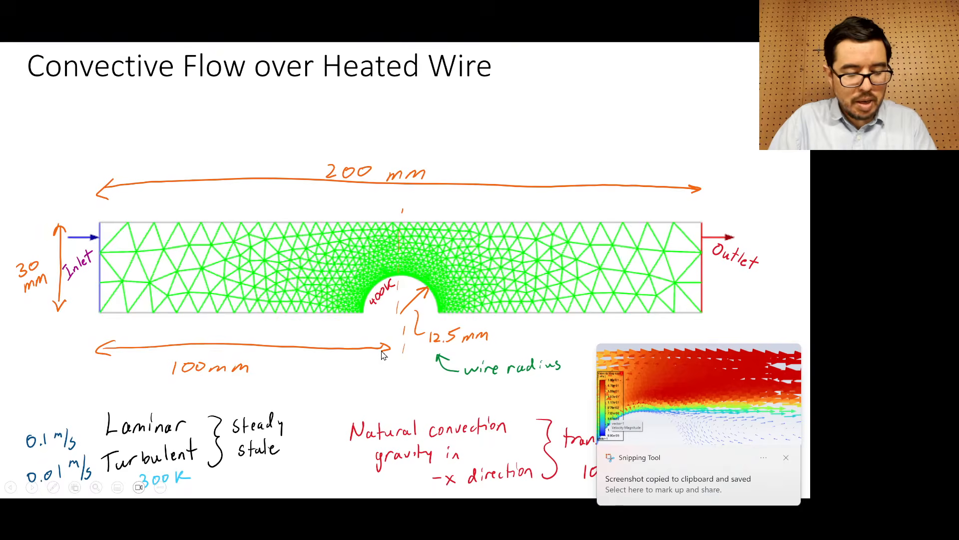
{"action": "key", "text": "super+Tab"}
{"action": "left_click", "coordinate": [310, 339]}
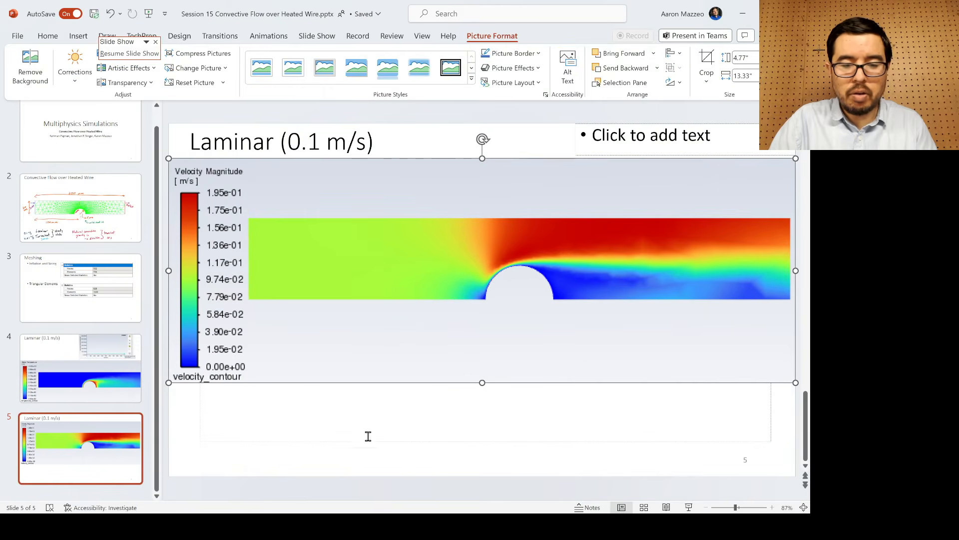
{"action": "left_click", "coordinate": [375, 461]}
{"action": "key", "text": "ctrl+v"}
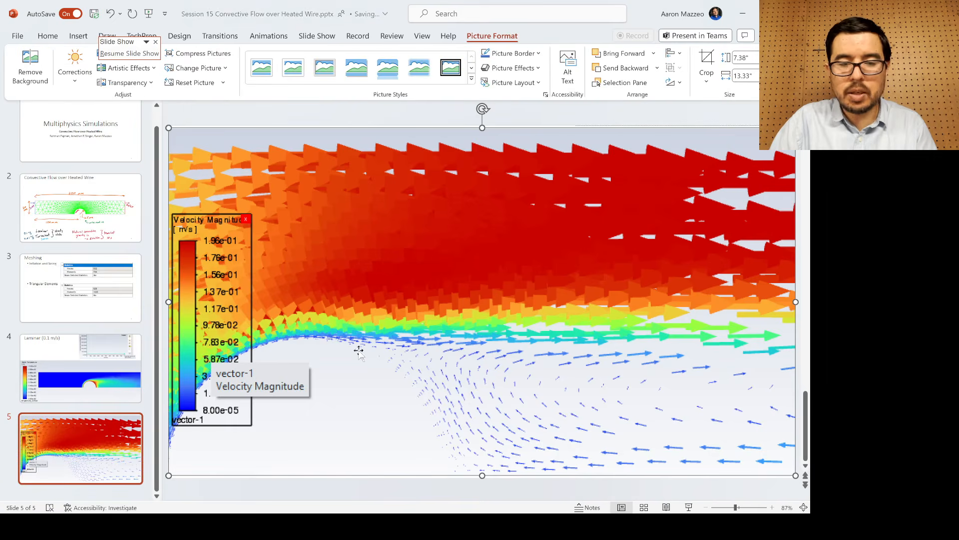
{"action": "left_click_drag", "start_coordinate": [169, 129], "coordinate": [564, 328]}
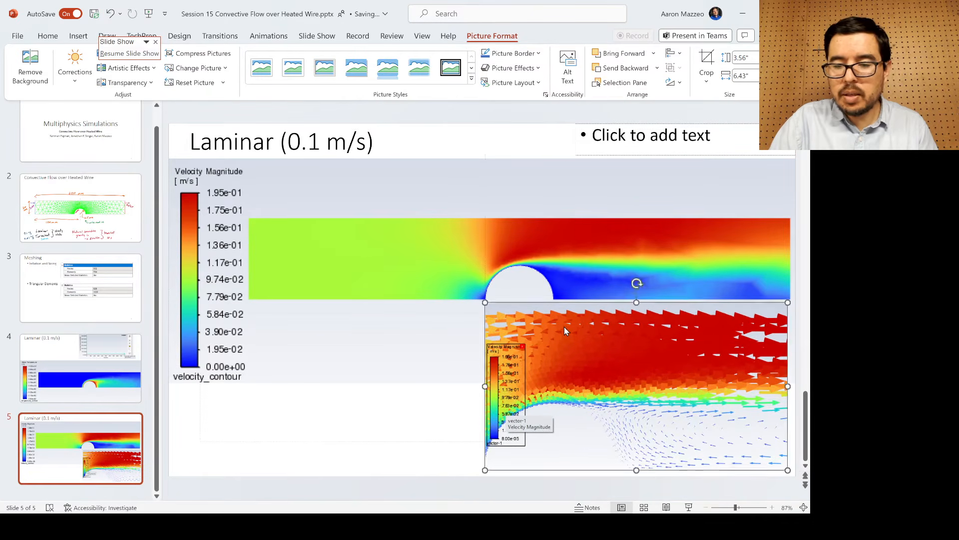
Add a new slide after slide 5 and switch back to Fluent's model setup
{"action": "right_click", "coordinate": [126, 493]}
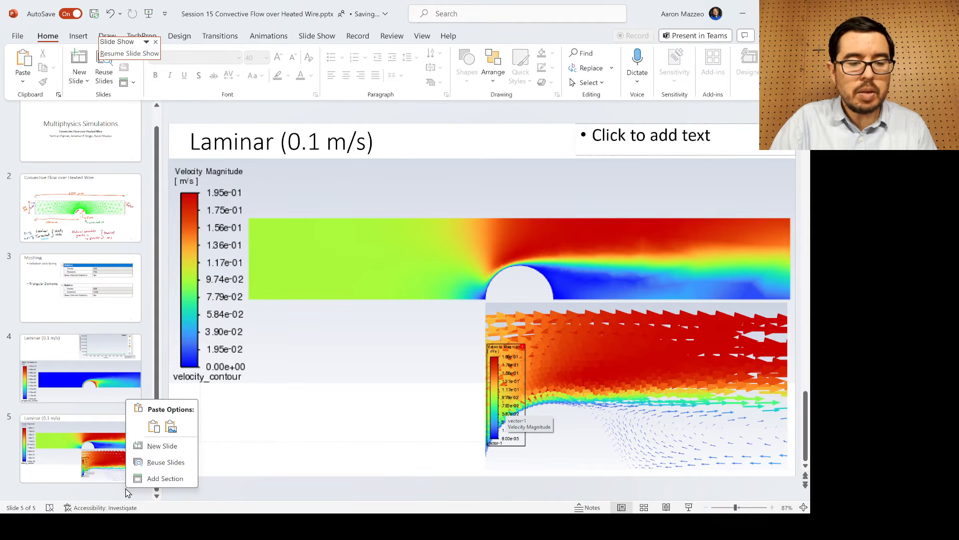
{"action": "left_click", "coordinate": [173, 446]}
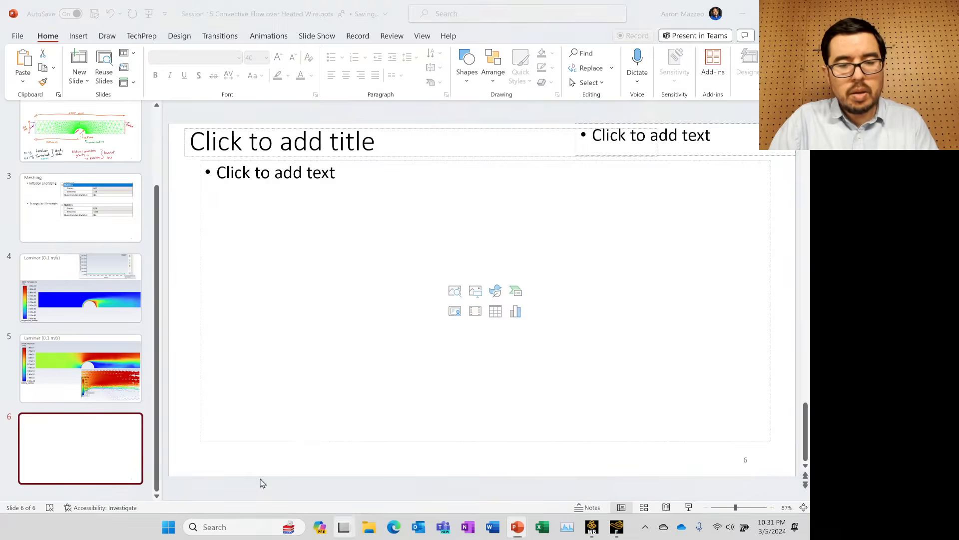
{"action": "key", "text": "super+Tab"}
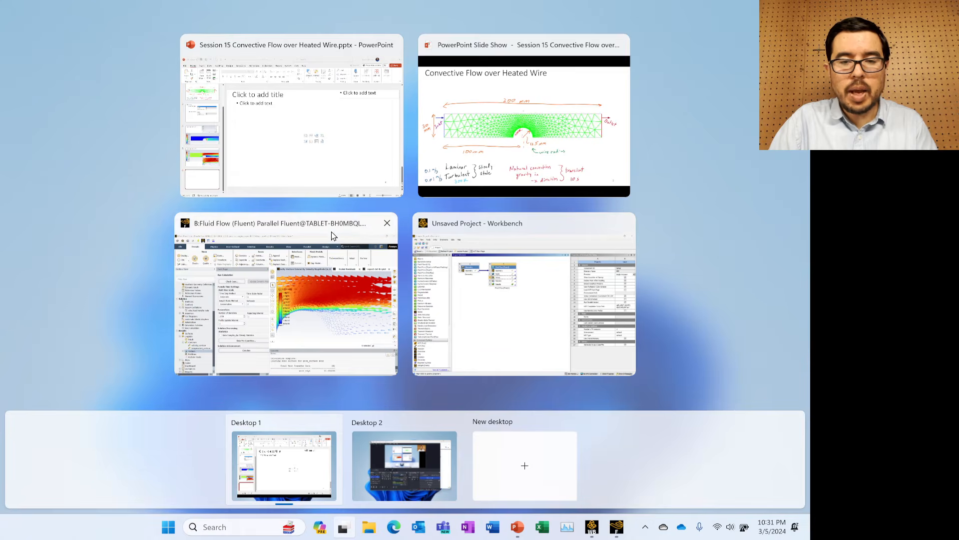
{"action": "left_click", "coordinate": [244, 234]}
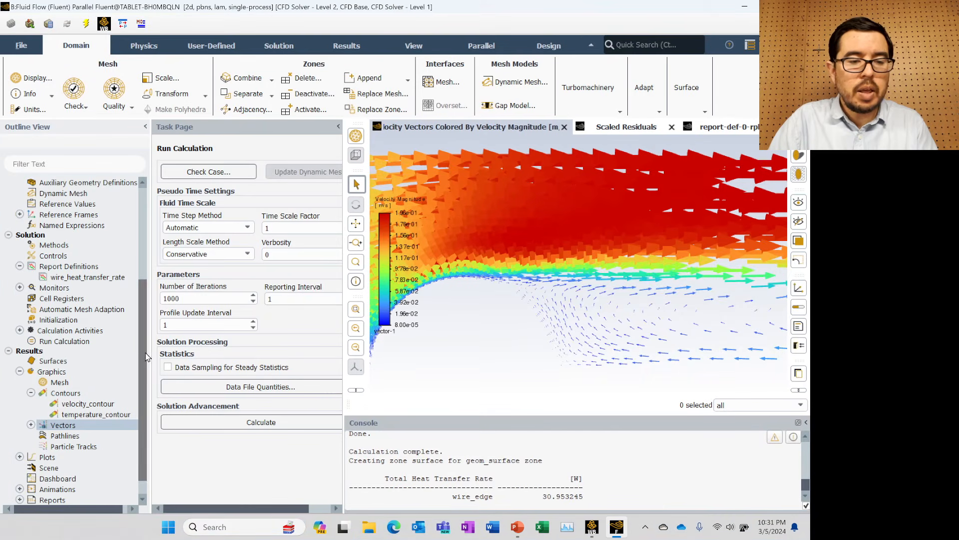
{"action": "scroll", "coordinate": [142, 350], "scroll_direction": "up", "scroll_amount": 5}
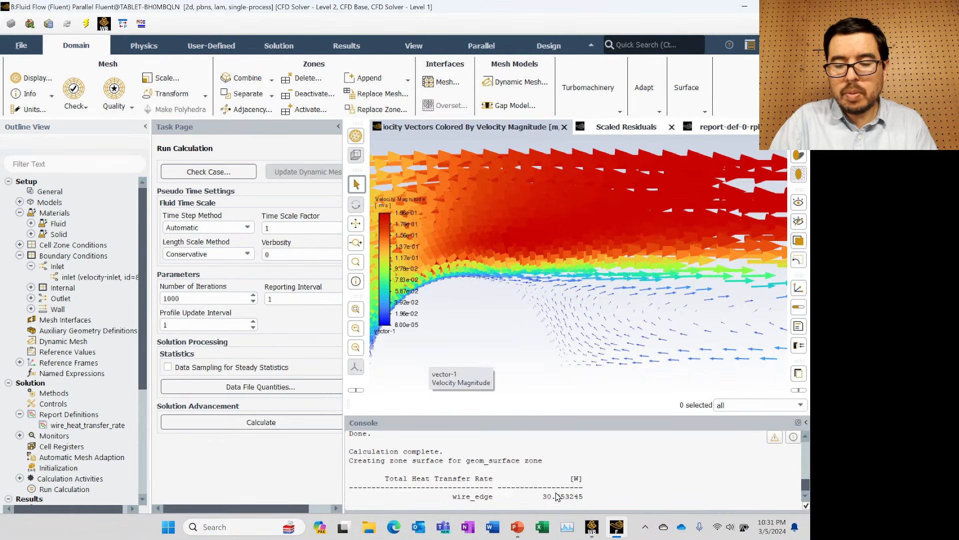
Switch to PowerPoint and review the planned flow cases on slide 2, "Convective Flow over Heated Wire"
{"action": "mouse_move", "coordinate": [517, 527]}
{"action": "key", "text": "super+Tab"}
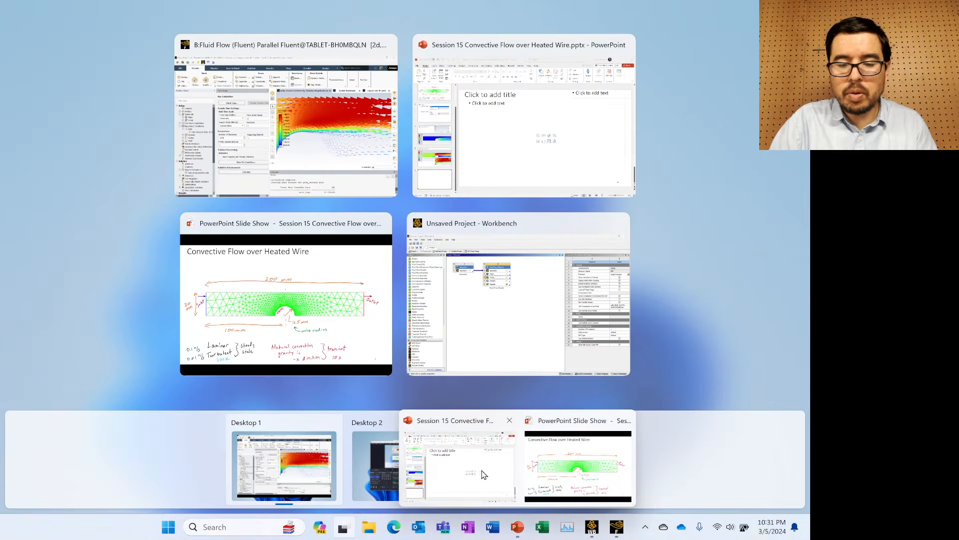
{"action": "left_click", "coordinate": [515, 475]}
{"action": "scroll", "coordinate": [85, 370], "scroll_direction": "up", "scroll_amount": 5}
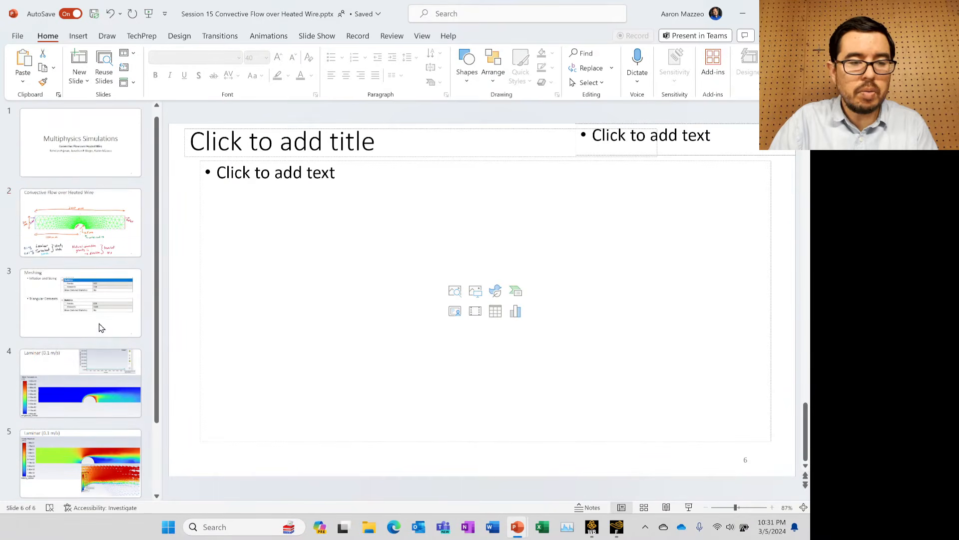
{"action": "left_click", "coordinate": [83, 243]}
{"action": "key", "text": "Up"}
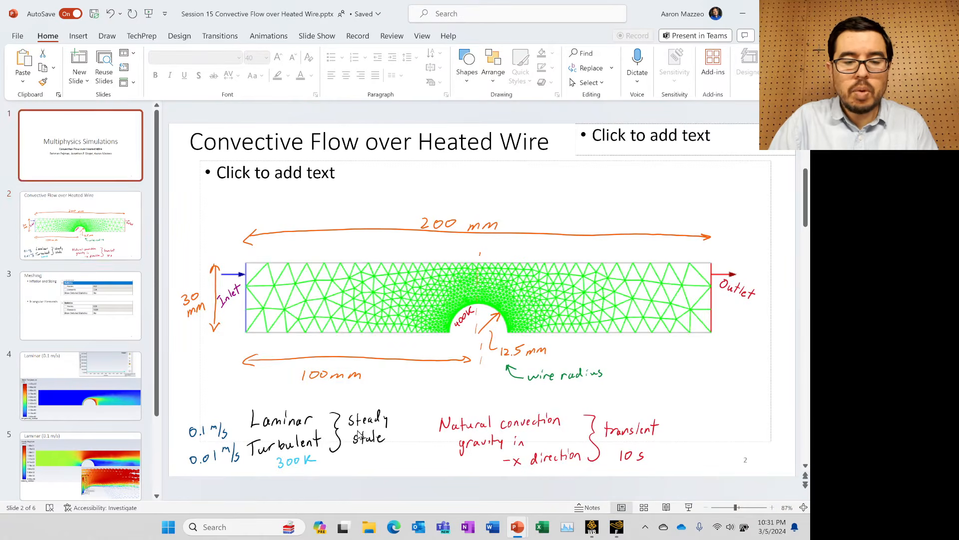
{"action": "key", "text": "Down"}
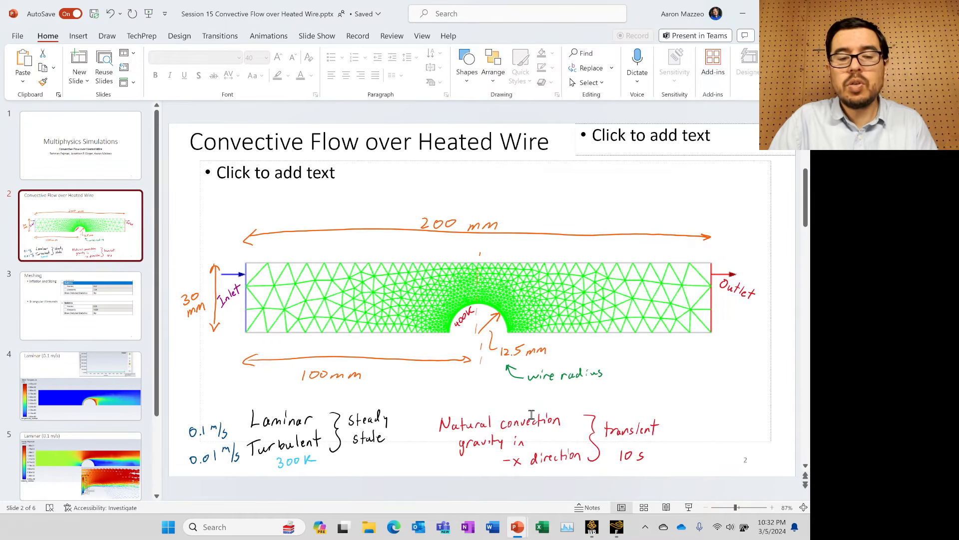
Switch to Fluent and change the viscous model to Standard k-omega
{"action": "key", "text": "super+Tab"}
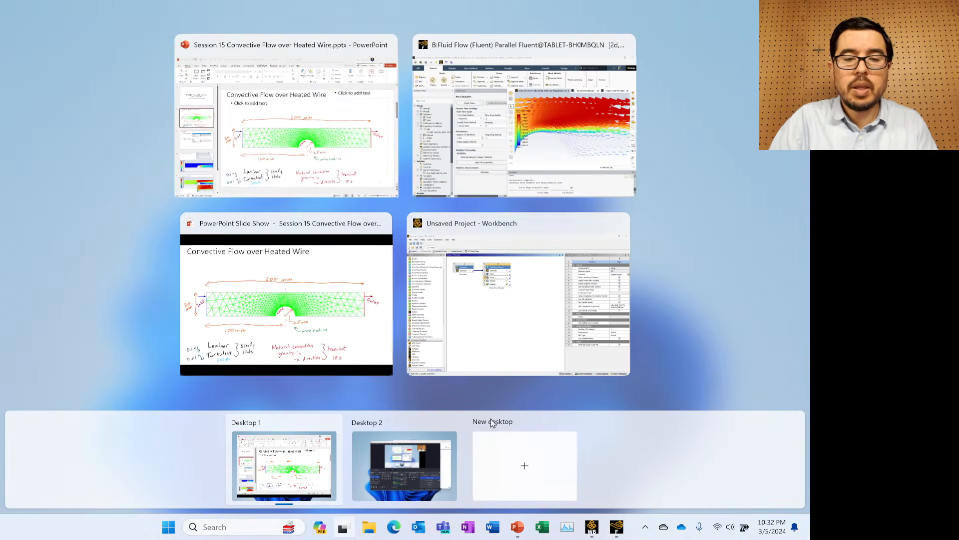
{"action": "left_click", "coordinate": [536, 142]}
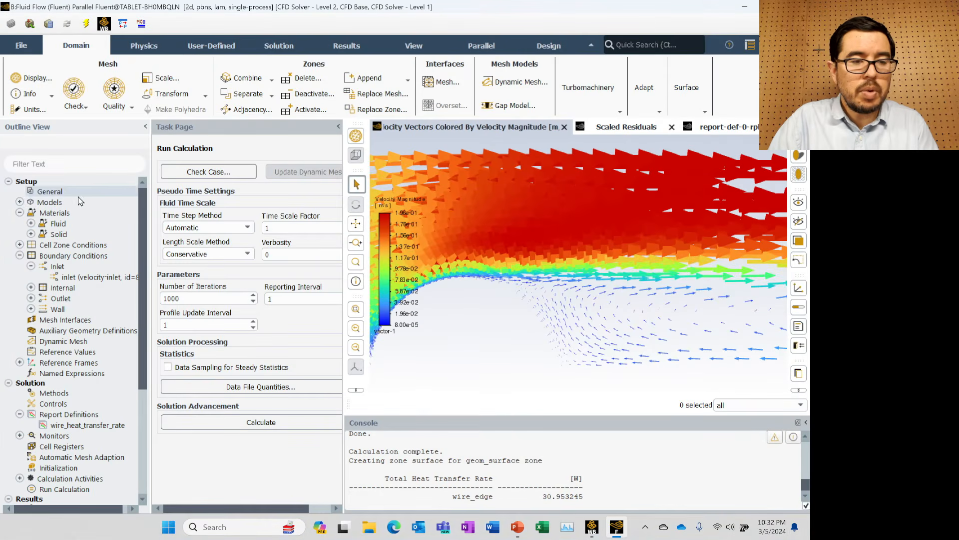
{"action": "left_click", "coordinate": [19, 202]}
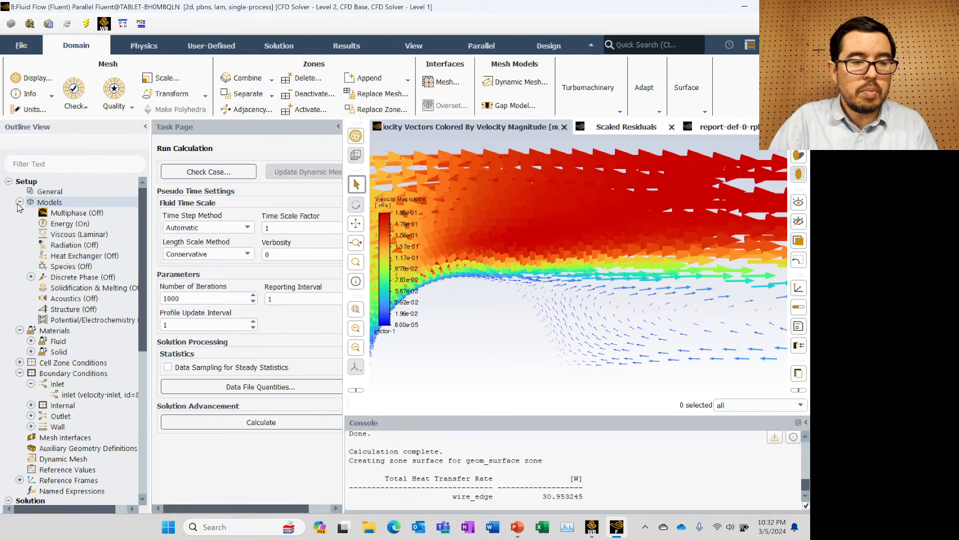
{"action": "right_click", "coordinate": [78, 238]}
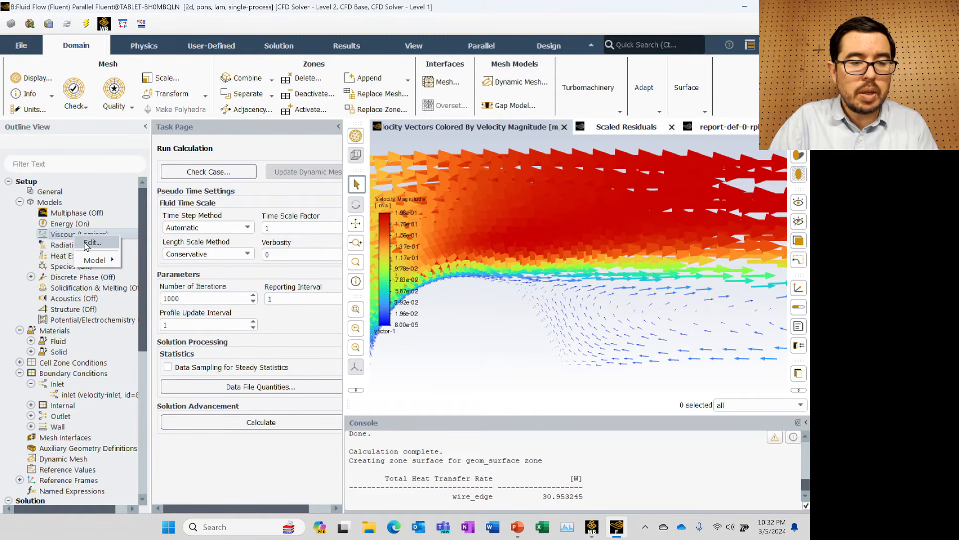
{"action": "mouse_move", "coordinate": [93, 260]}
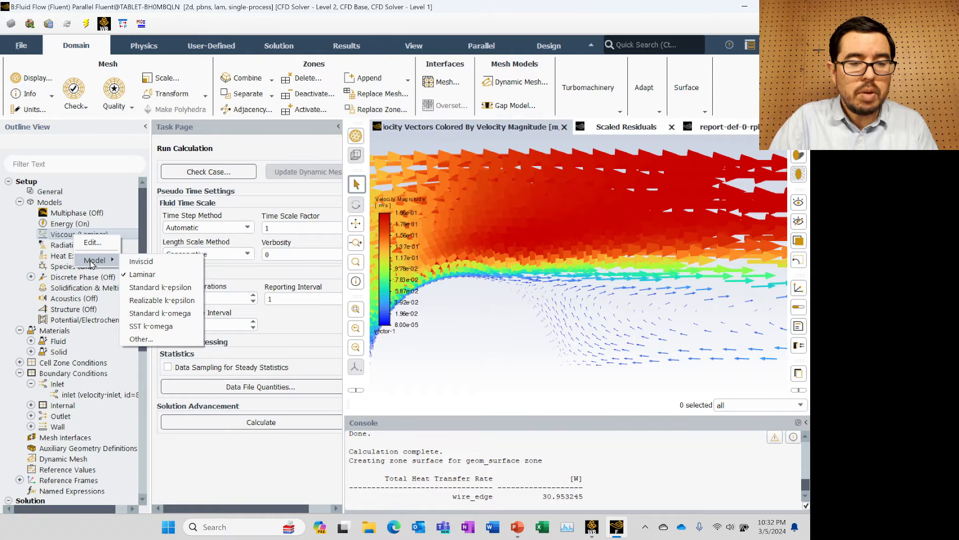
{"action": "left_click", "coordinate": [181, 314]}
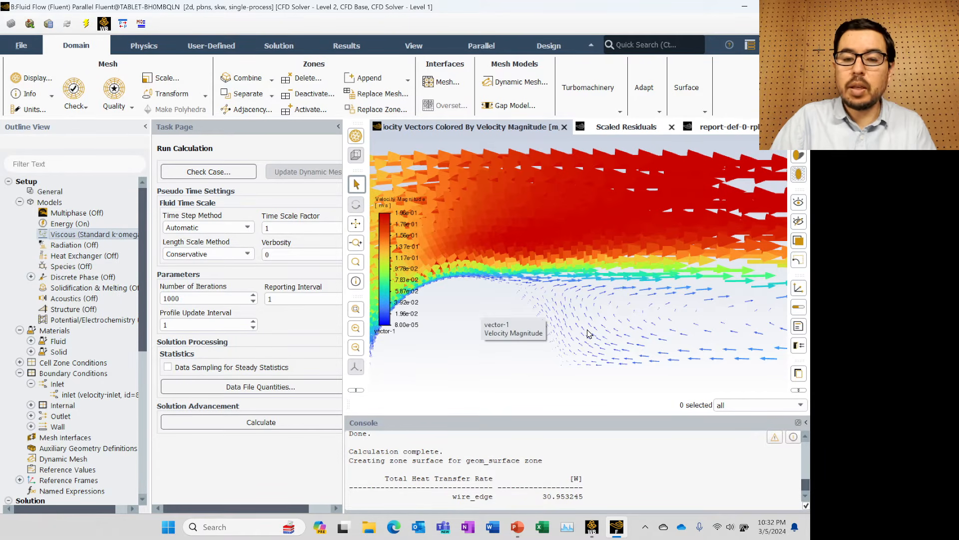
Initialize the solution and run the calculation with the Standard k-omega model
{"action": "scroll", "coordinate": [599, 319], "scroll_direction": "down", "scroll_amount": 5}
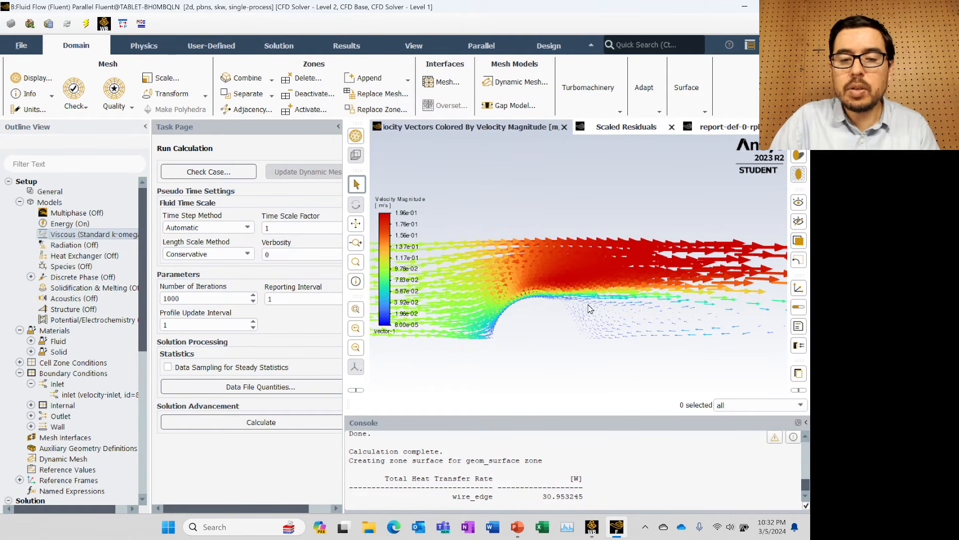
{"action": "scroll", "coordinate": [524, 337], "scroll_direction": "down", "scroll_amount": 3}
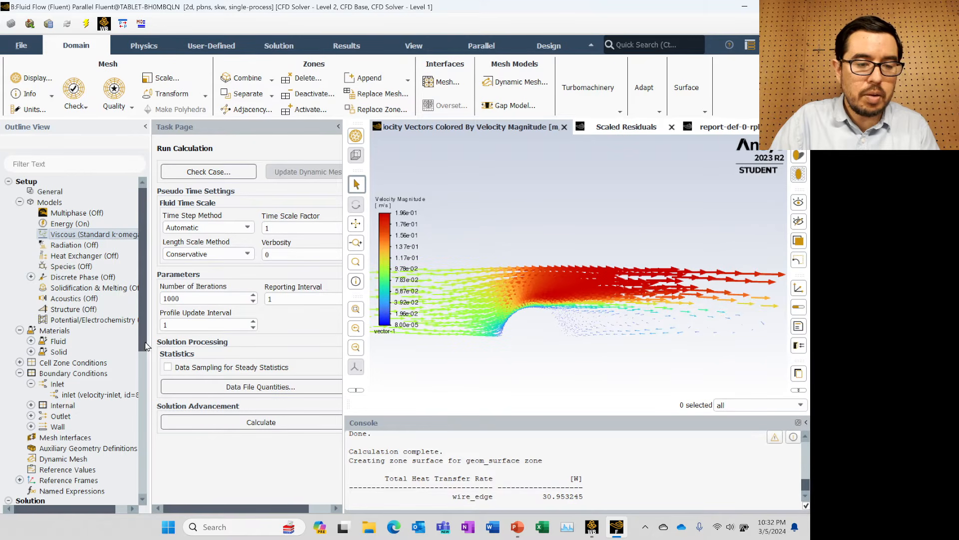
{"action": "scroll", "coordinate": [142, 382], "scroll_direction": "down", "scroll_amount": 5}
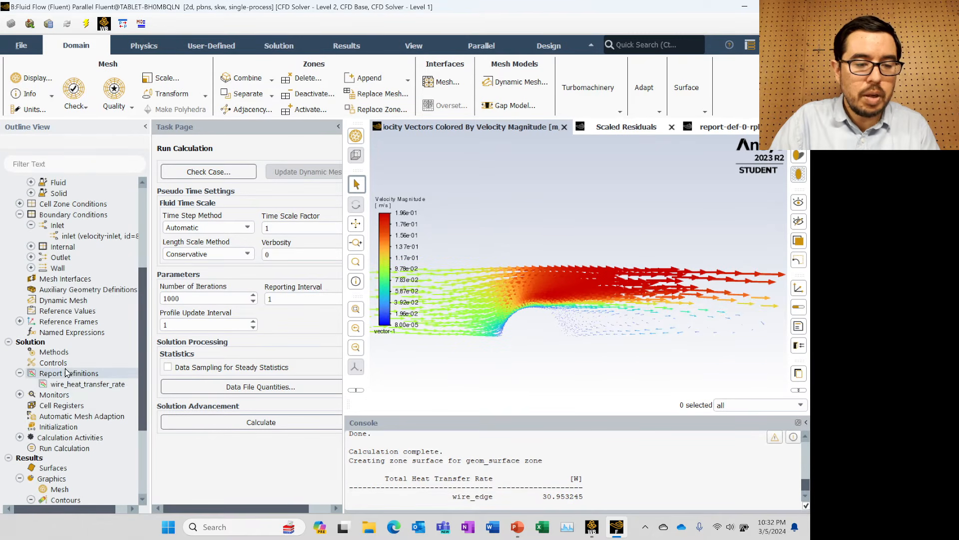
{"action": "right_click", "coordinate": [60, 446]}
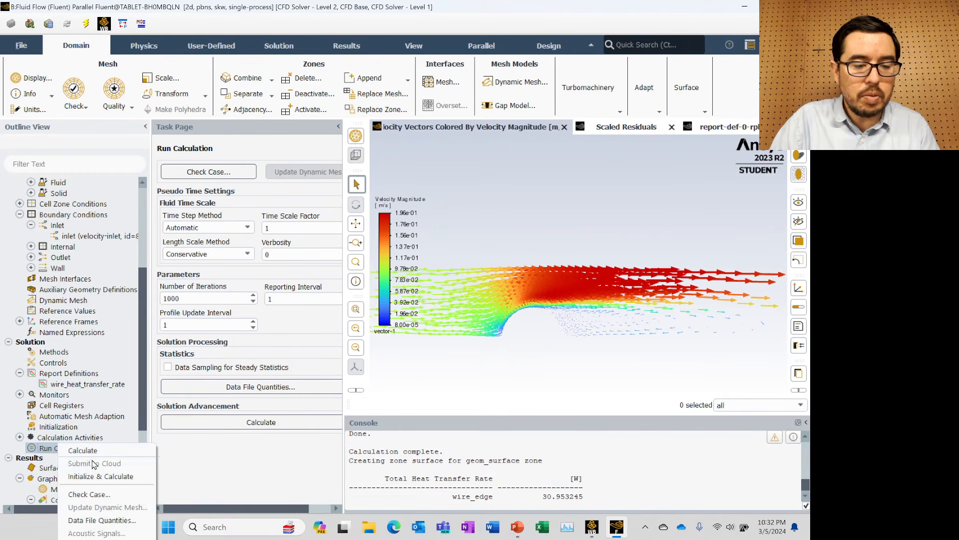
{"action": "left_click", "coordinate": [97, 477]}
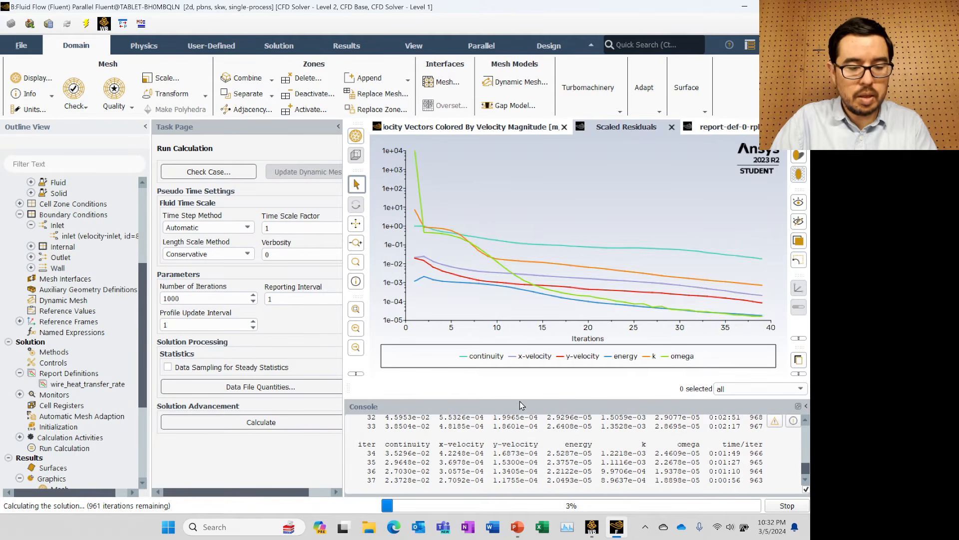
Select the untitled slide 6 in PowerPoint and dismiss Fluent's calculation-complete message
{"action": "key", "text": "super+Tab"}
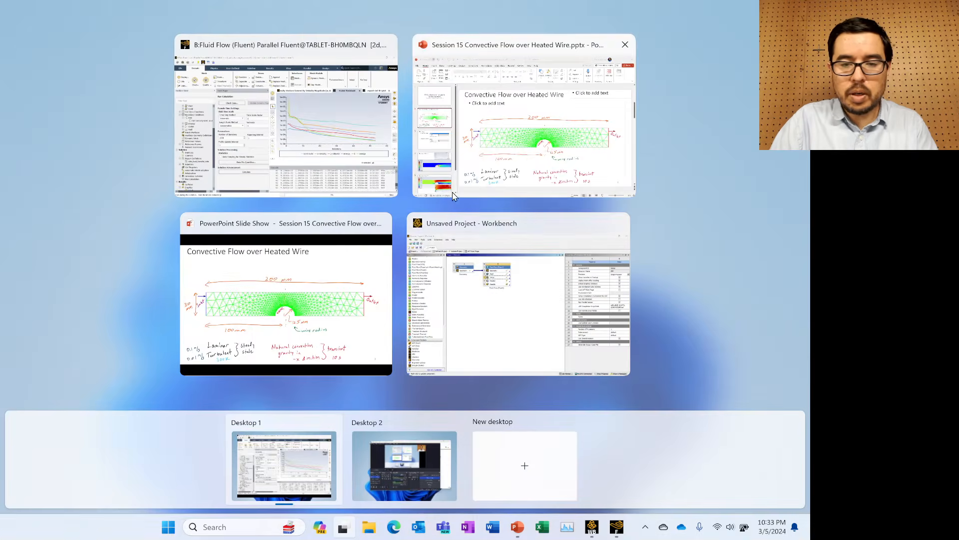
{"action": "left_click", "coordinate": [452, 191]}
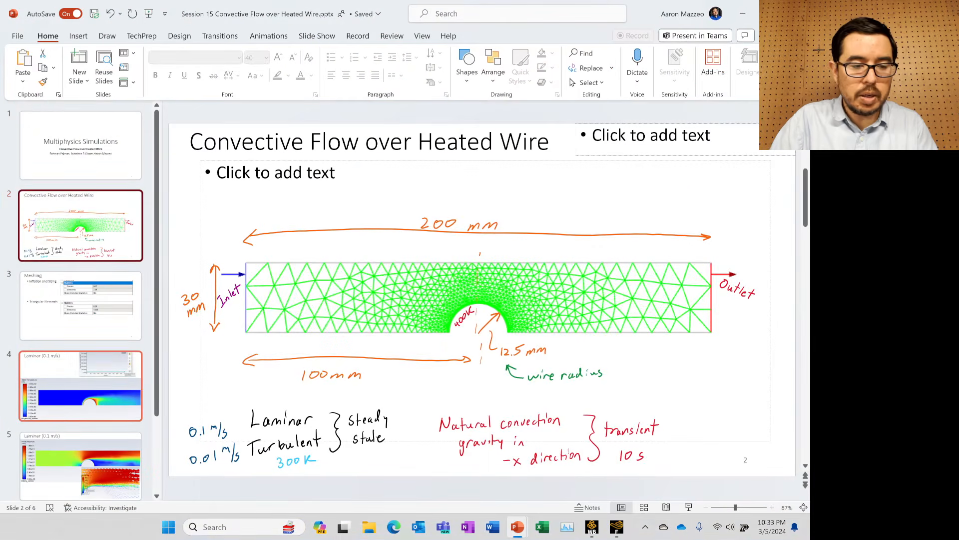
{"action": "scroll", "coordinate": [80, 384], "scroll_direction": "down", "scroll_amount": 2}
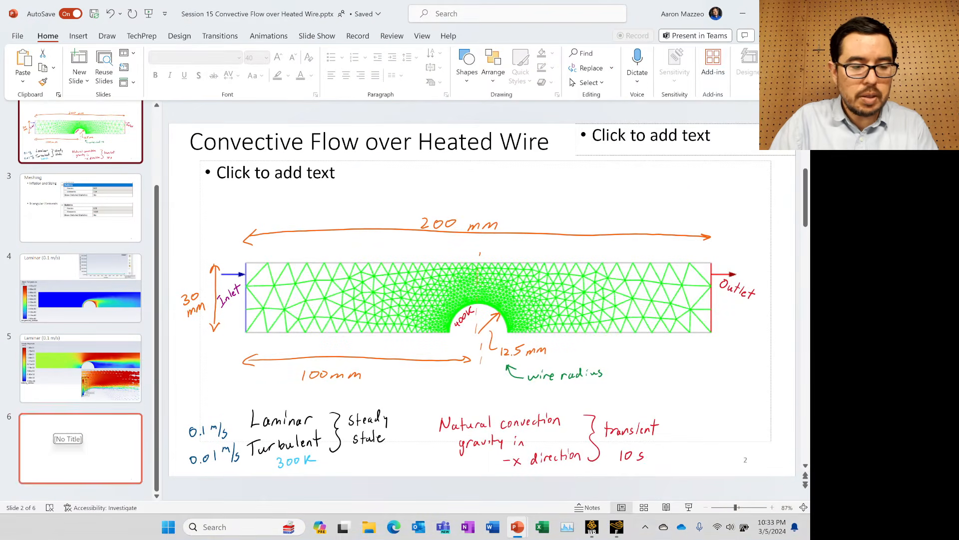
{"action": "left_click", "coordinate": [75, 432]}
{"action": "left_click", "coordinate": [247, 146]}
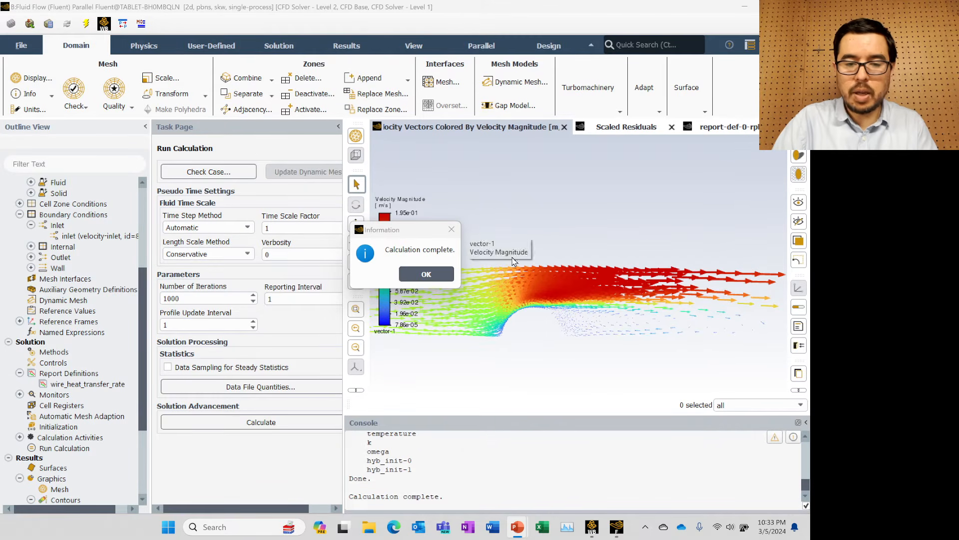
{"action": "left_click", "coordinate": [426, 273]}
Switch to PowerPoint and title slide 6 "Turbulent (0.1 m/s)"
{"action": "mouse_move", "coordinate": [601, 530]}
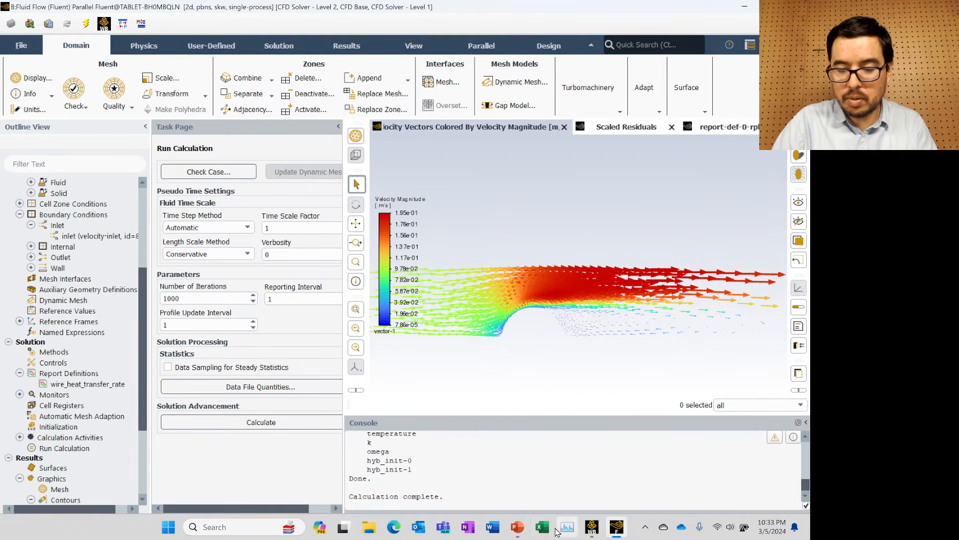
{"action": "mouse_move", "coordinate": [514, 531]}
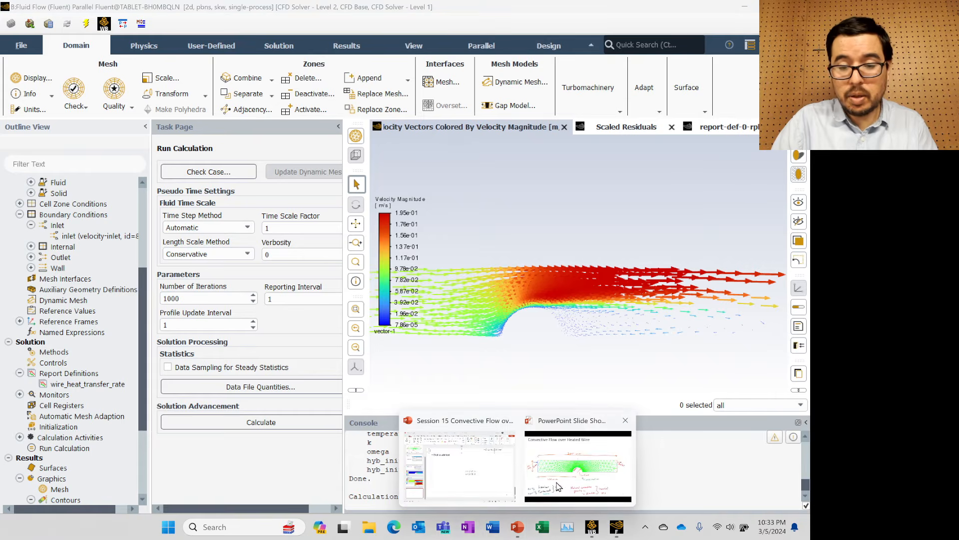
{"action": "left_click", "coordinate": [471, 487]}
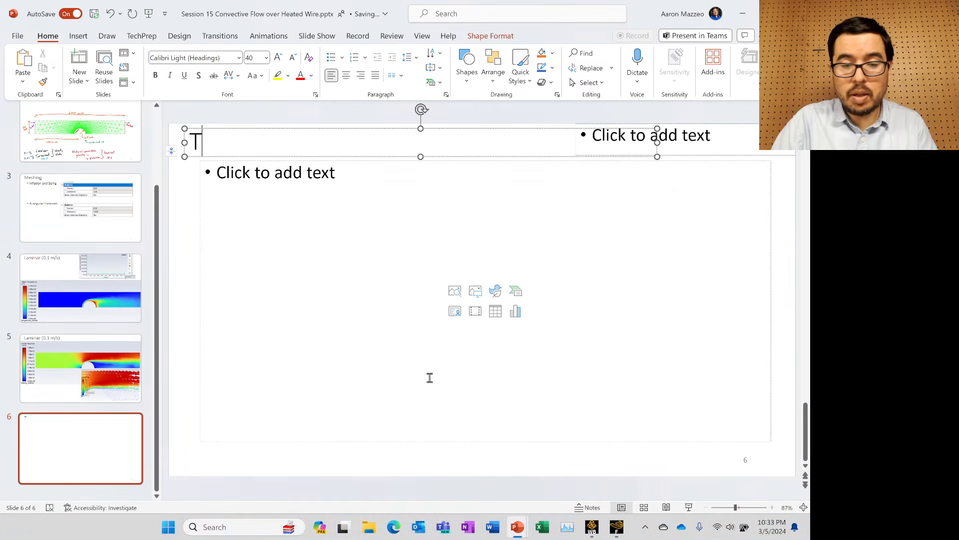
{"action": "left_click", "coordinate": [252, 145]}
{"action": "type", "text": "Turbulent (0.1"}
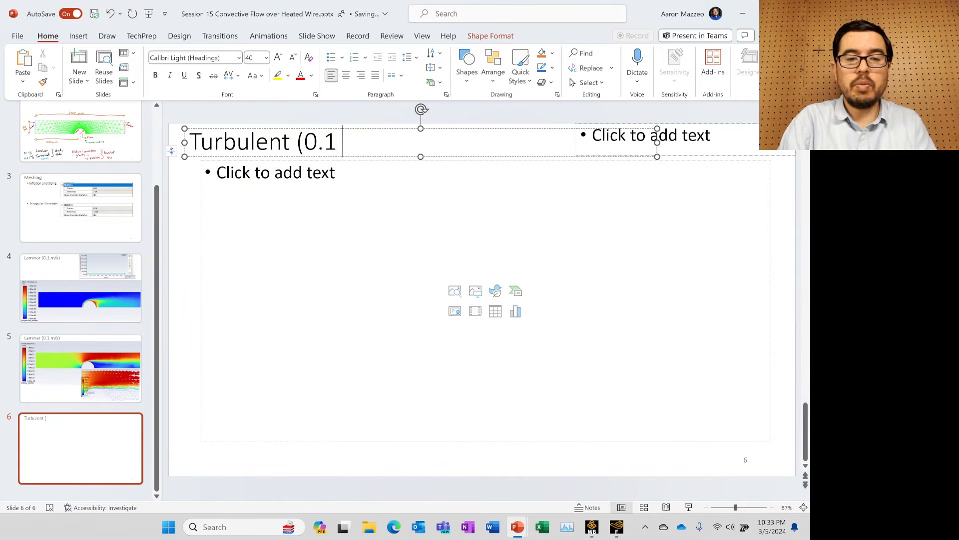
{"action": "type", "text": " m/s)"}
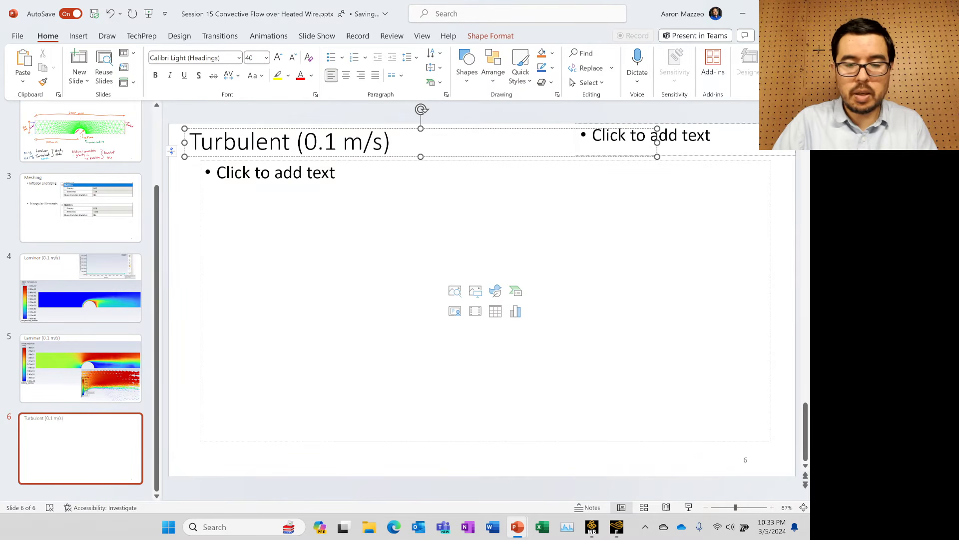
{"action": "left_click", "coordinate": [506, 482]}
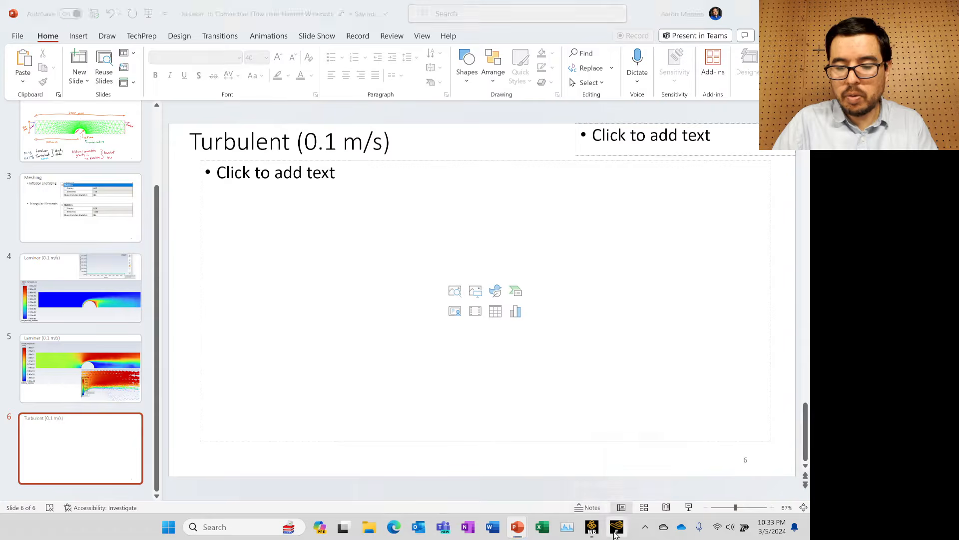
Switch to Fluent and examine the scaled residuals and velocity vectors of the turbulent run
{"action": "left_click", "coordinate": [617, 526]}
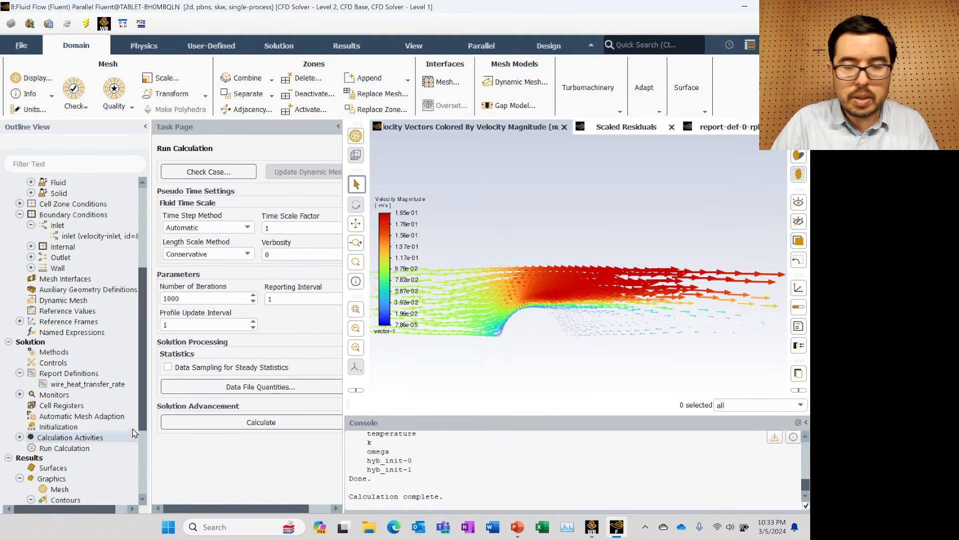
{"action": "left_click", "coordinate": [618, 134]}
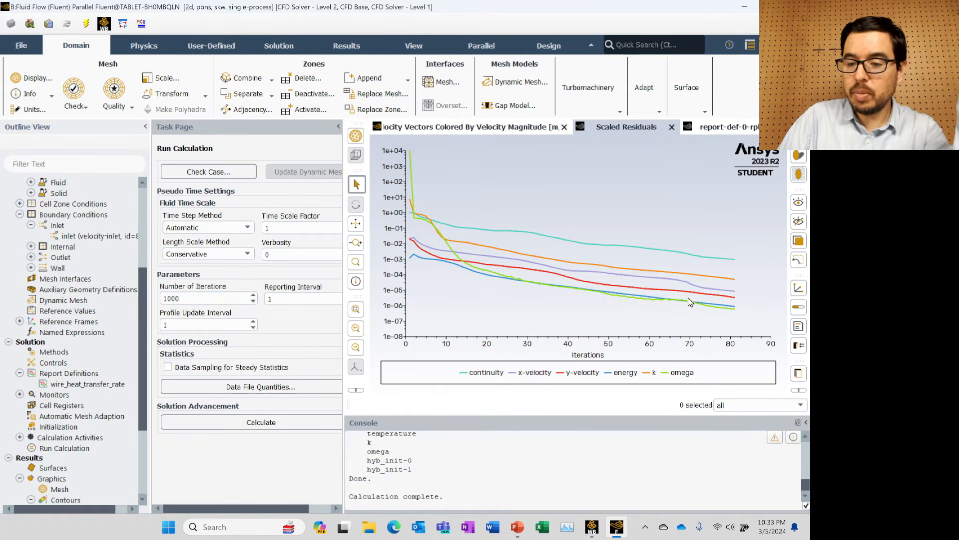
{"action": "mouse_move", "coordinate": [732, 272]}
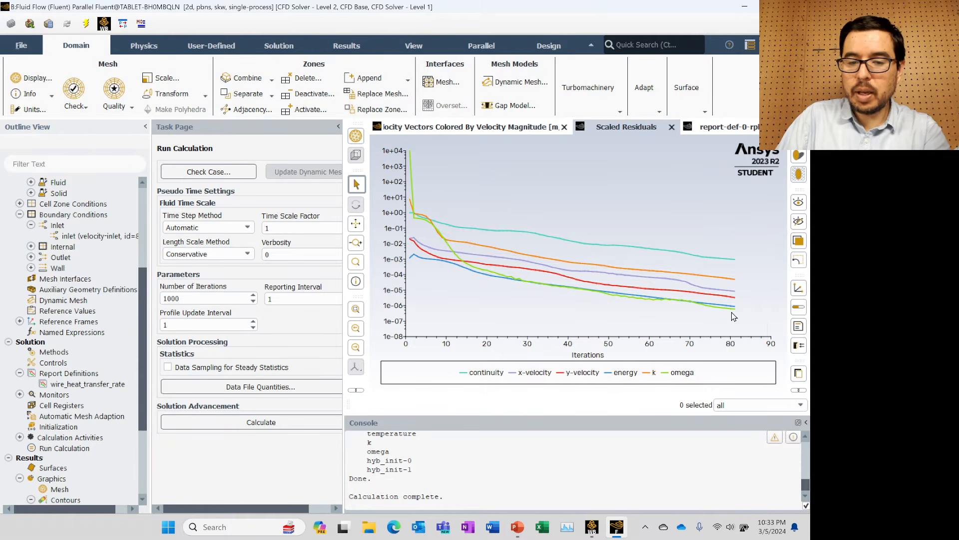
{"action": "mouse_move", "coordinate": [730, 311]}
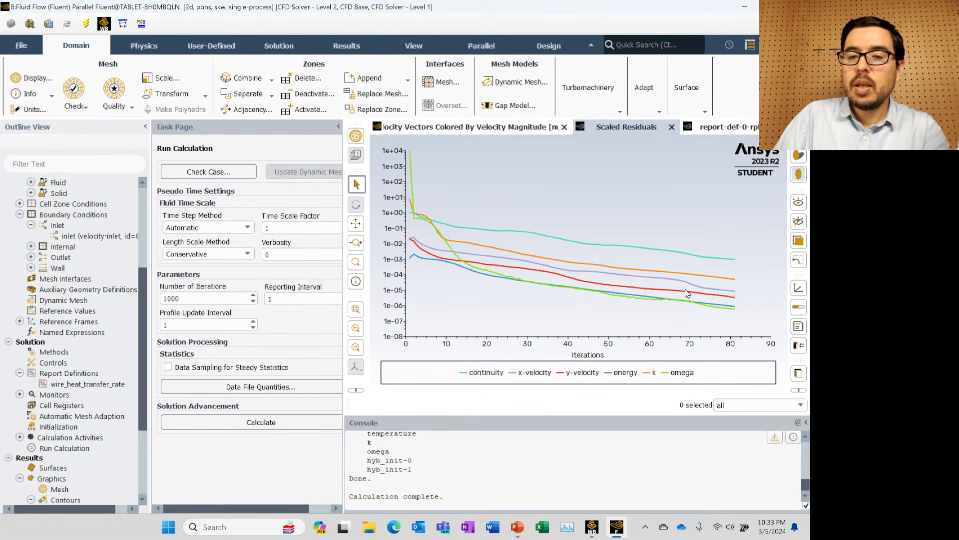
{"action": "left_click", "coordinate": [525, 131]}
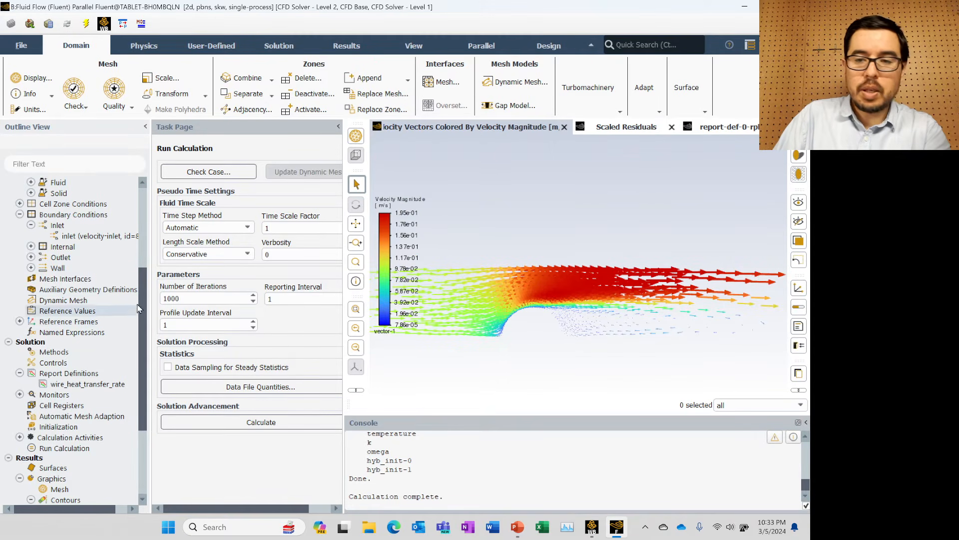
Capture a screenshot of the wire_heat_transfer_rate plot with the data label of its last iteration showing
{"action": "left_click", "coordinate": [726, 128]}
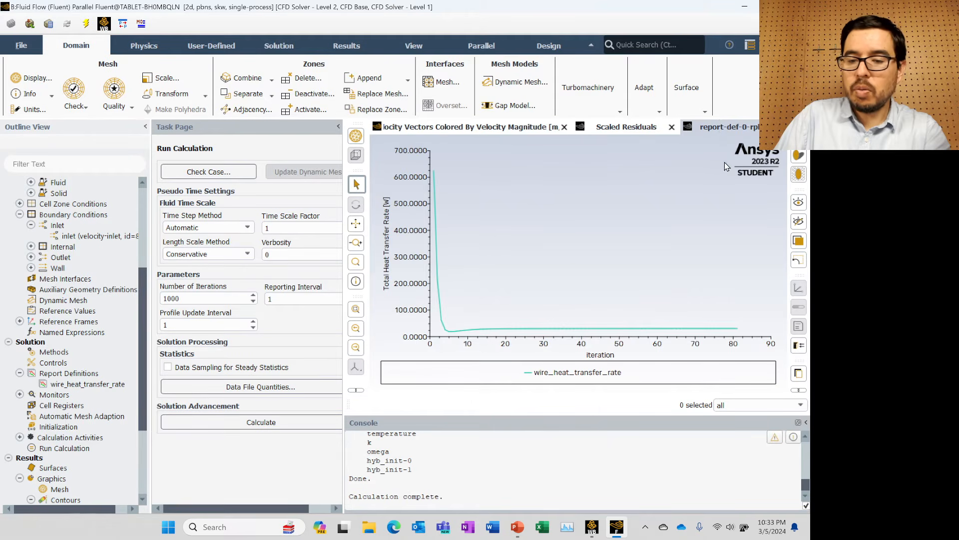
{"action": "mouse_move", "coordinate": [730, 330]}
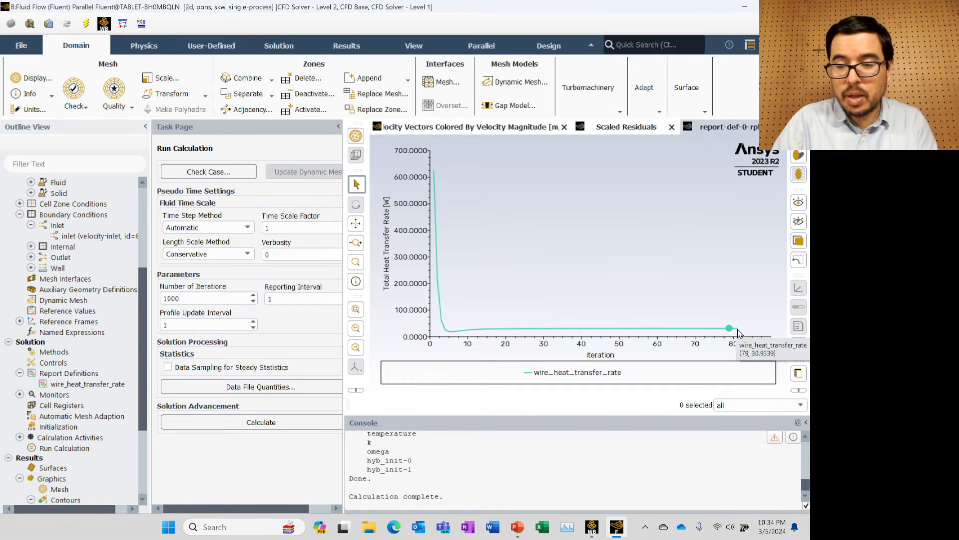
{"action": "key", "text": "super+Tab"}
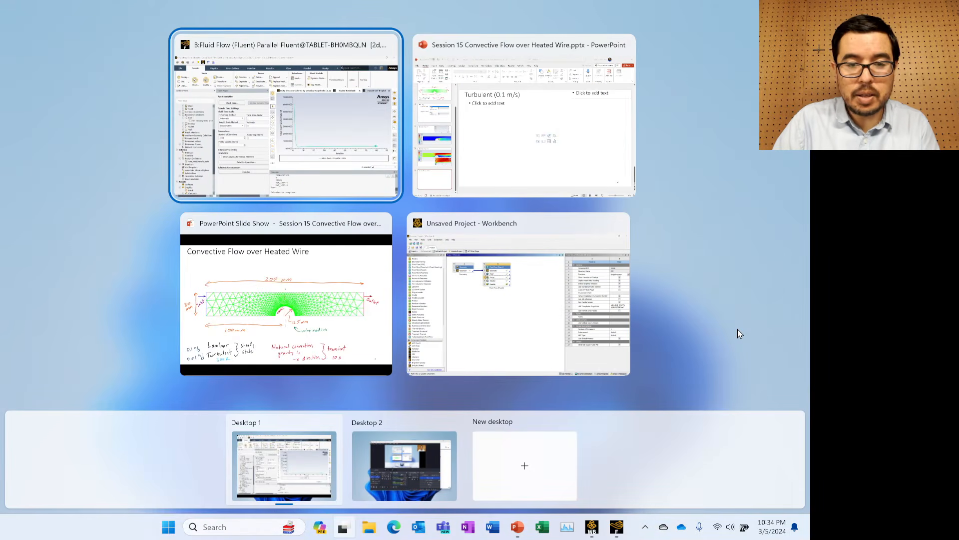
{"action": "key", "text": "Escape"}
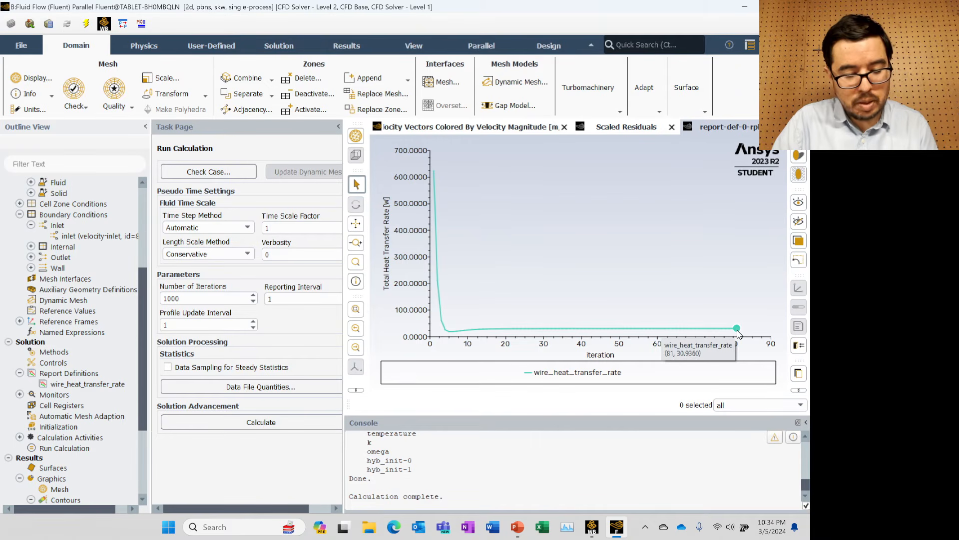
{"action": "key", "text": "super+shift+s"}
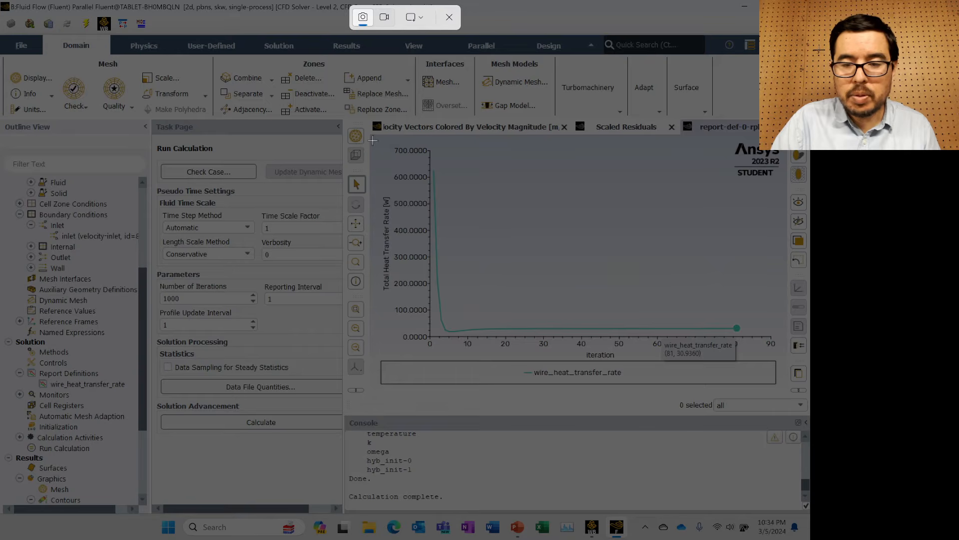
{"action": "left_click_drag", "start_coordinate": [373, 140], "coordinate": [781, 384]}
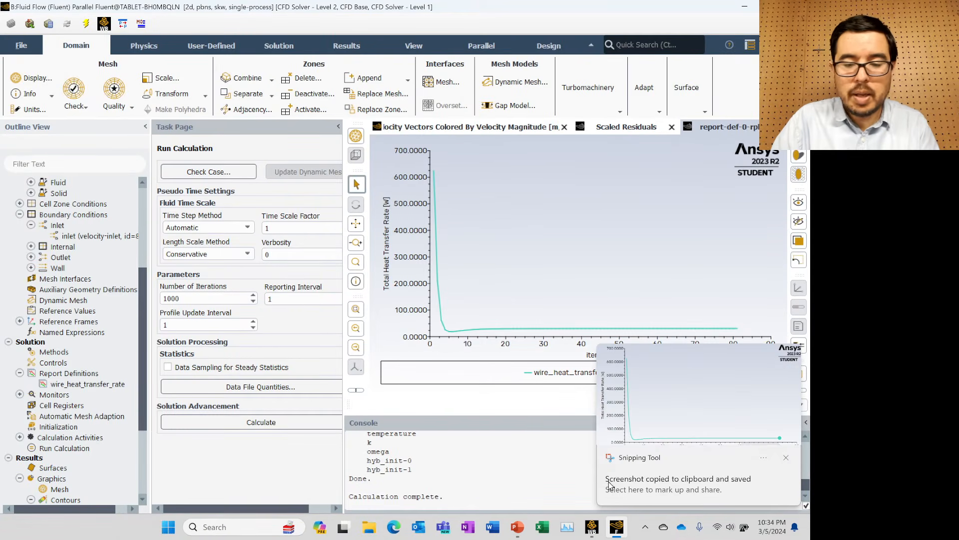
Paste the heat transfer plot onto PowerPoint slide 6, scale it to about 7.05 by 4.22 inches and place it at the slide's upper right
{"action": "mouse_move", "coordinate": [518, 527]}
{"action": "left_click", "coordinate": [487, 490]}
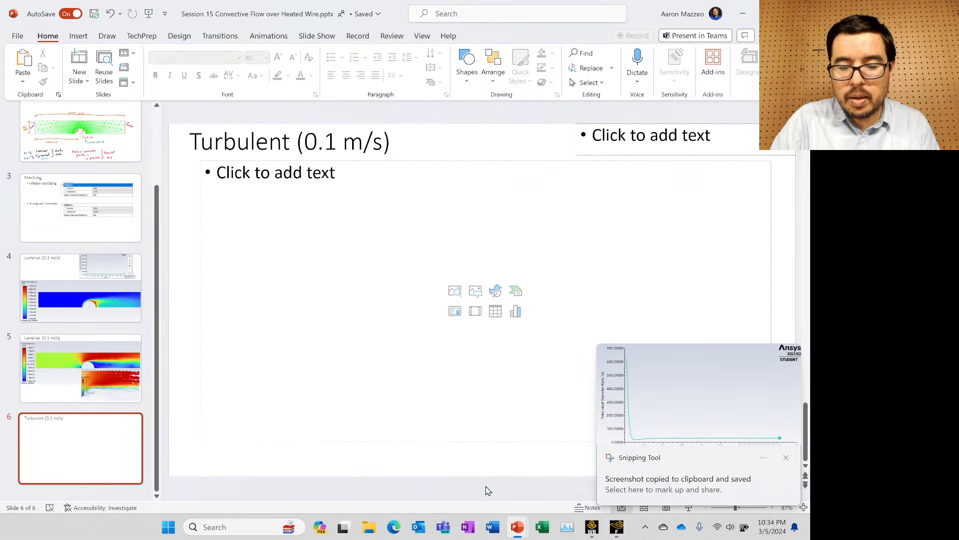
{"action": "key", "text": "ctrl+v"}
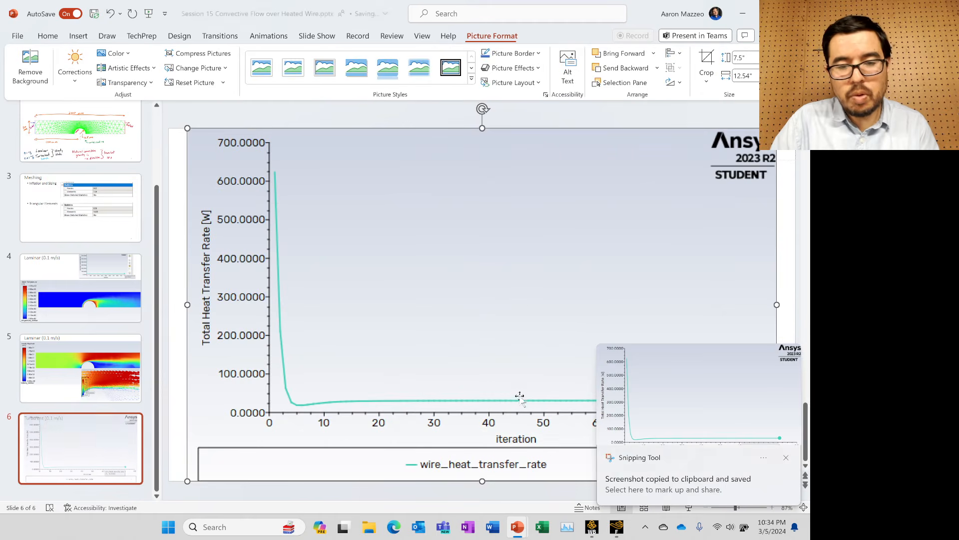
{"action": "left_click_drag", "start_coordinate": [187, 129], "coordinate": [402, 251]}
{"action": "left_click_drag", "start_coordinate": [559, 327], "coordinate": [567, 202]}
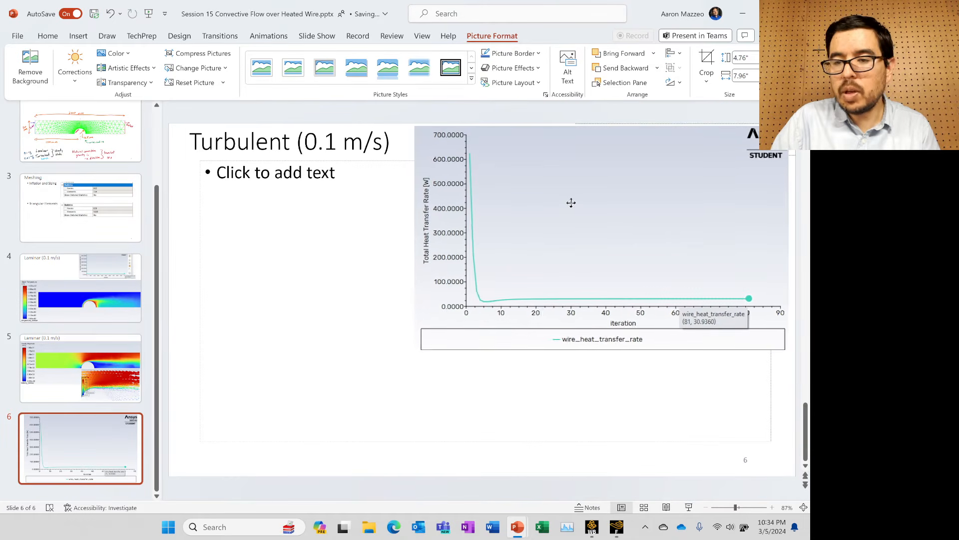
{"action": "left_click_drag", "start_coordinate": [414, 350], "coordinate": [459, 326]}
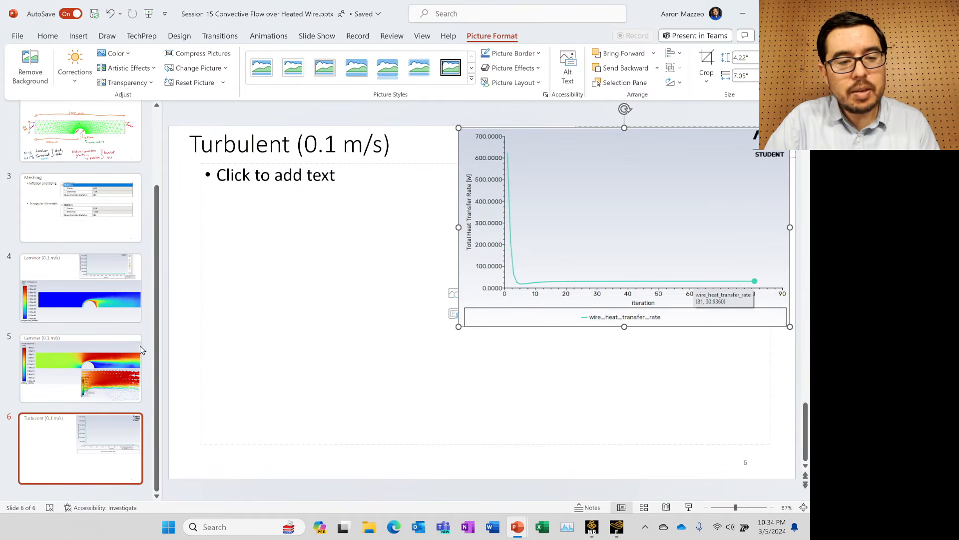
Compare the heat transfer rate plot on the Laminar (0.1 m/s) slide 4 with the one on slide 6
{"action": "left_click", "coordinate": [97, 272]}
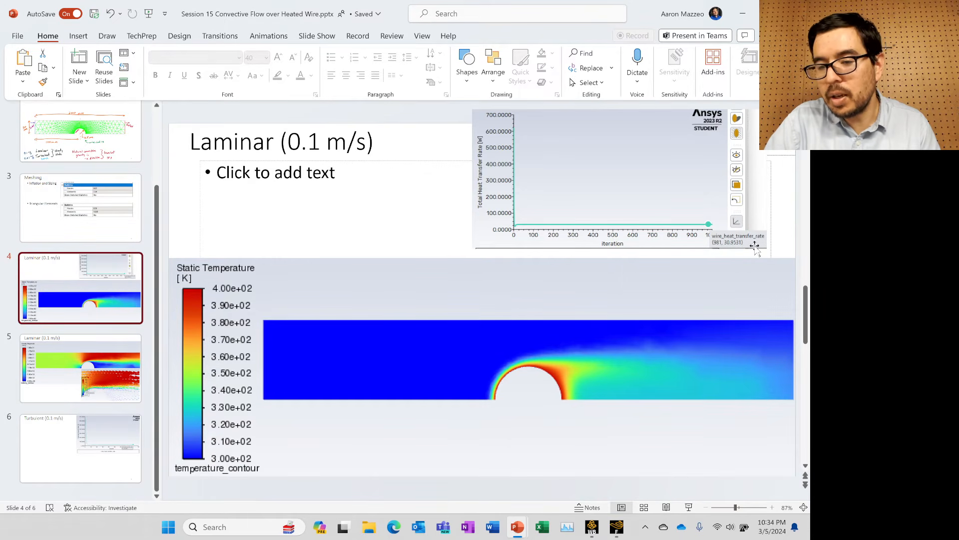
{"action": "left_click", "coordinate": [81, 457]}
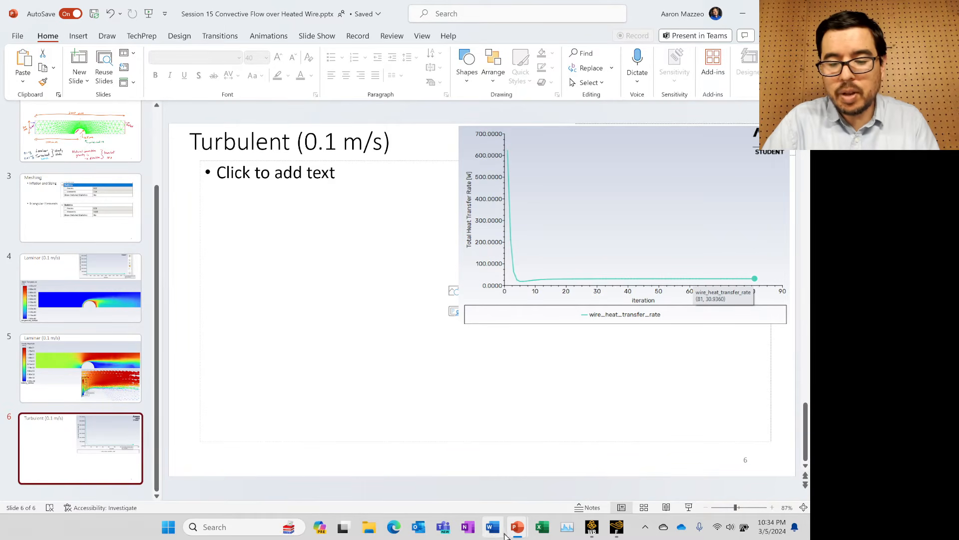
{"action": "mouse_move", "coordinate": [518, 530]}
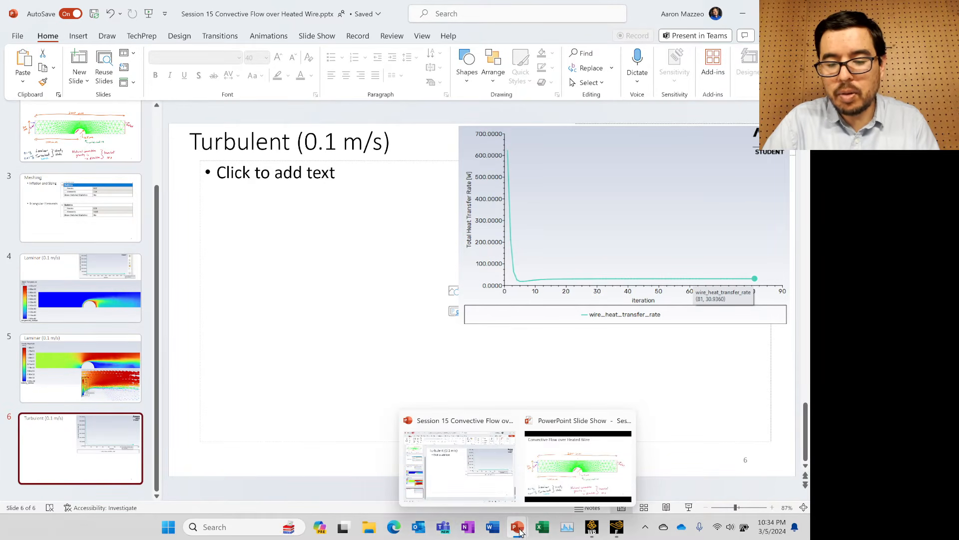
{"action": "left_click", "coordinate": [504, 496]}
Switch to Fluent and display velocity_contour with the whole channel framed clear of the colour legend
{"action": "left_click", "coordinate": [615, 532]}
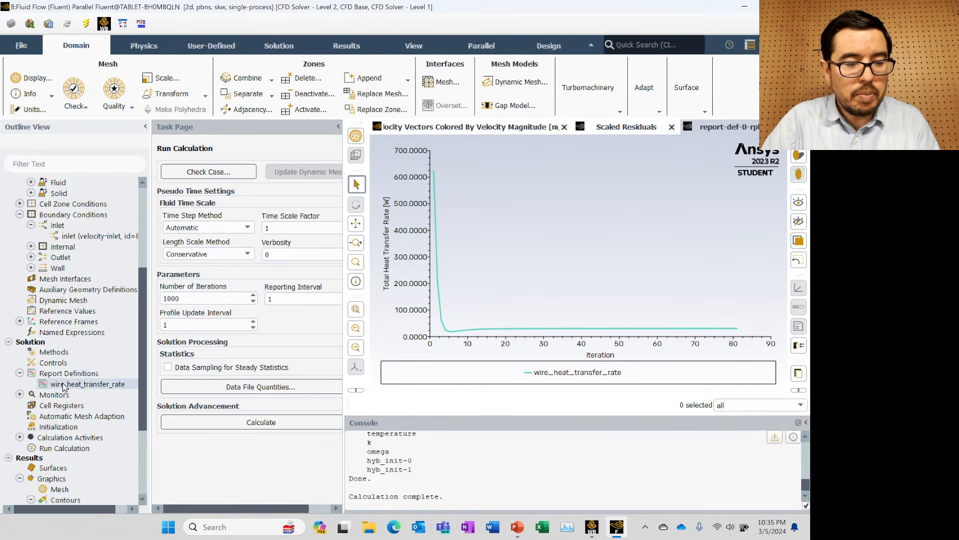
{"action": "left_click", "coordinate": [64, 500]}
{"action": "scroll", "coordinate": [77, 404], "scroll_direction": "down", "scroll_amount": 4}
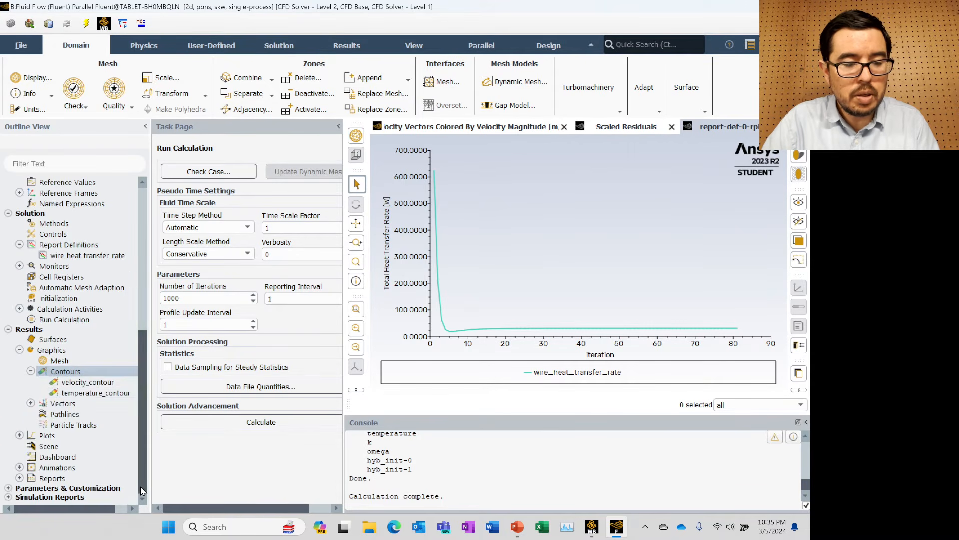
{"action": "left_click", "coordinate": [76, 393]}
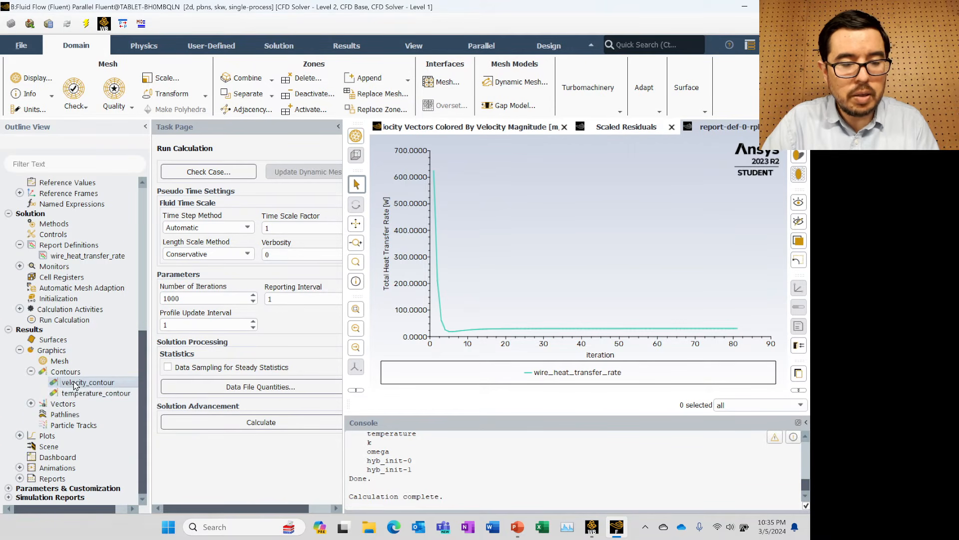
{"action": "right_click", "coordinate": [75, 385]}
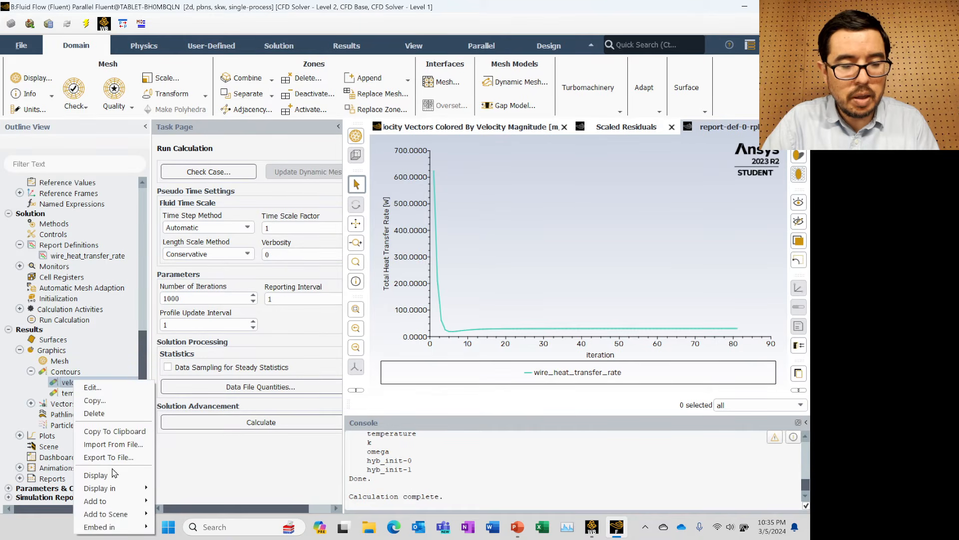
{"action": "left_click", "coordinate": [96, 475]}
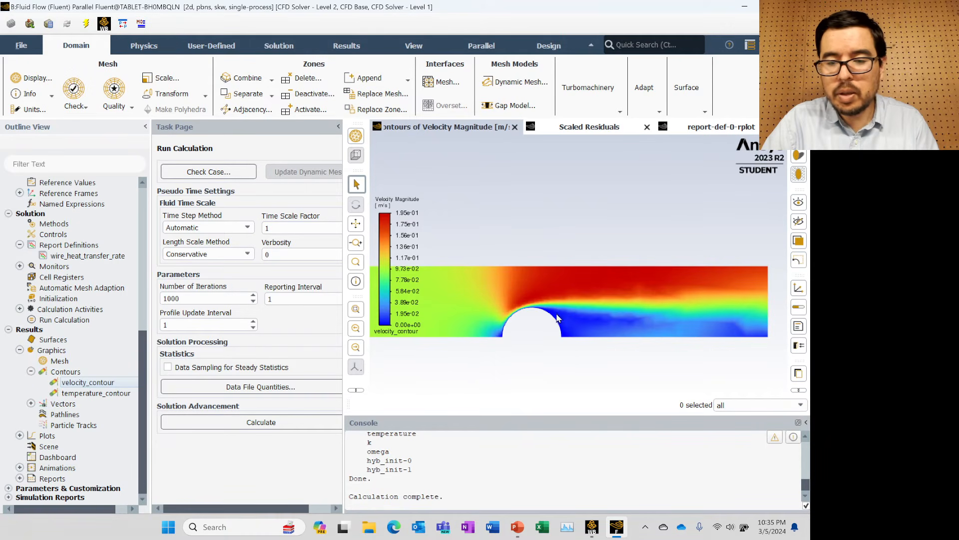
{"action": "scroll", "coordinate": [556, 305], "scroll_direction": "down", "scroll_amount": 2}
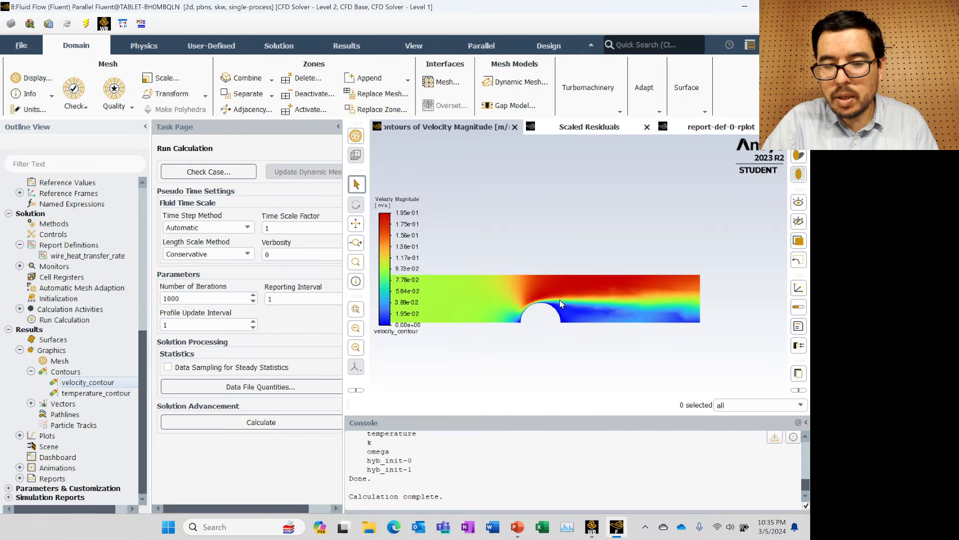
{"action": "left_click_drag", "start_coordinate": [560, 300], "coordinate": [655, 270]}
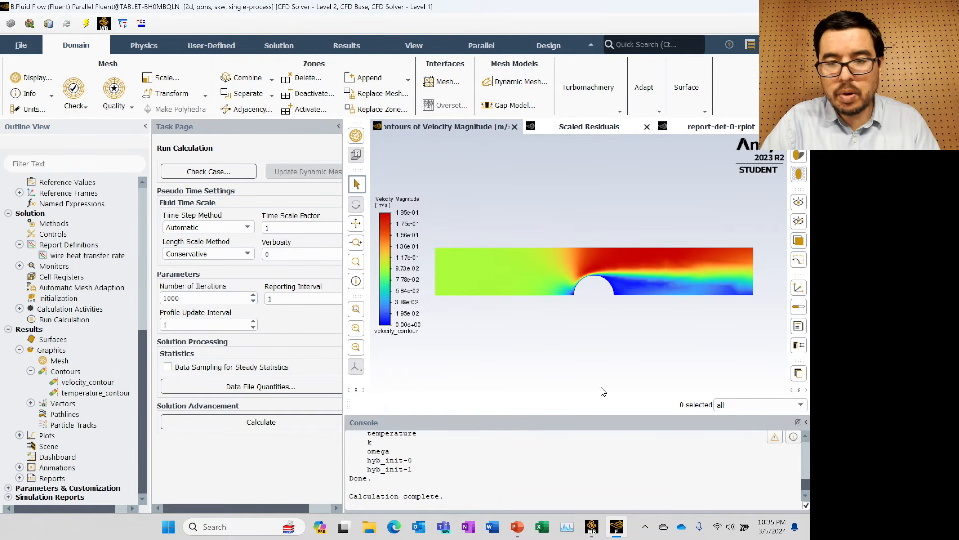
Capture the velocity contour with its legend and paste it onto PowerPoint slide 6, lowered to the bottom of the slide
{"action": "key", "text": "super+shift+s"}
{"action": "left_click_drag", "start_coordinate": [370, 188], "coordinate": [760, 334]}
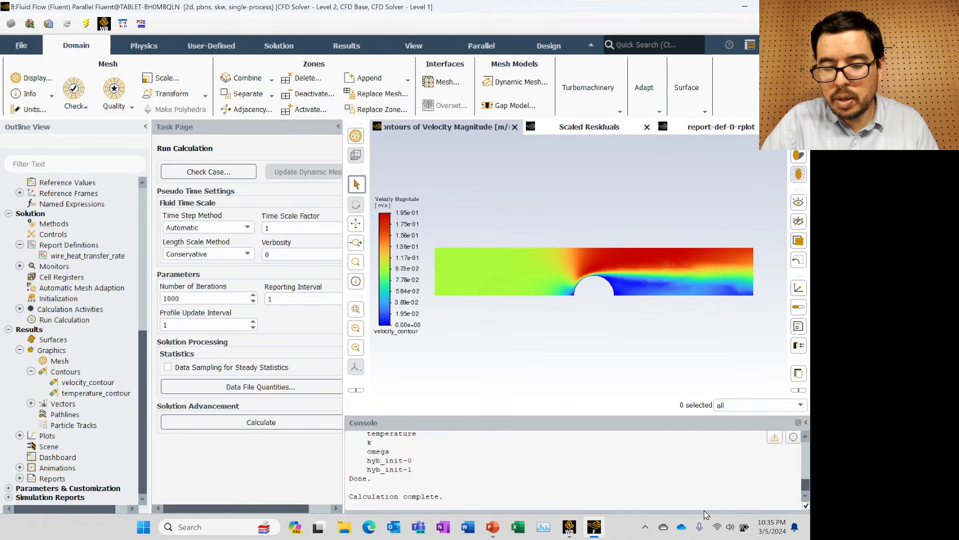
{"action": "mouse_move", "coordinate": [493, 527]}
{"action": "left_click", "coordinate": [478, 485]}
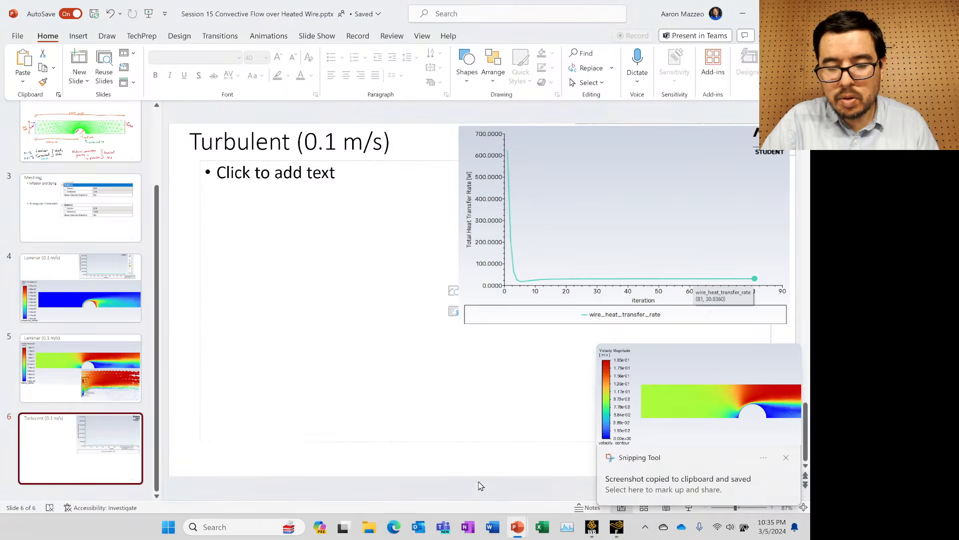
{"action": "key", "text": "ctrl+v"}
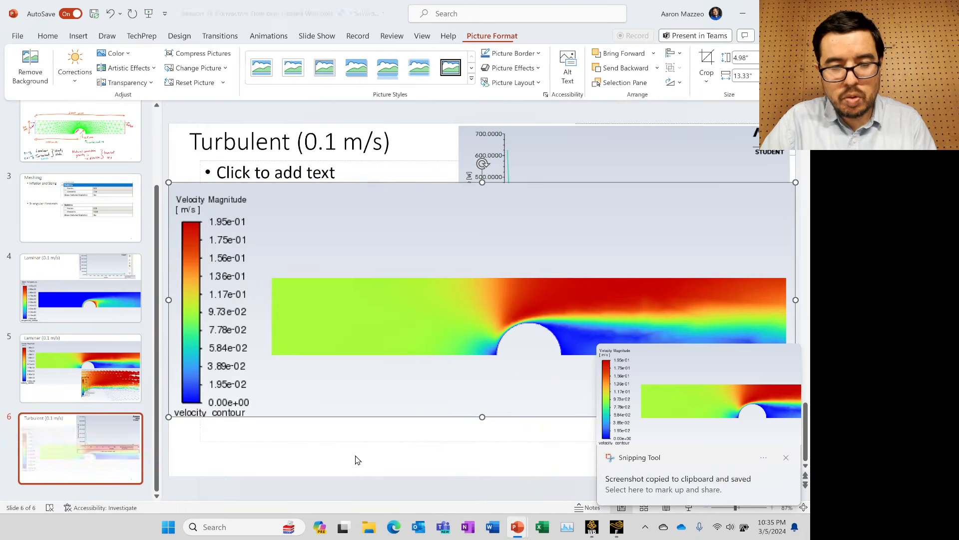
{"action": "left_click_drag", "start_coordinate": [435, 338], "coordinate": [435, 373]}
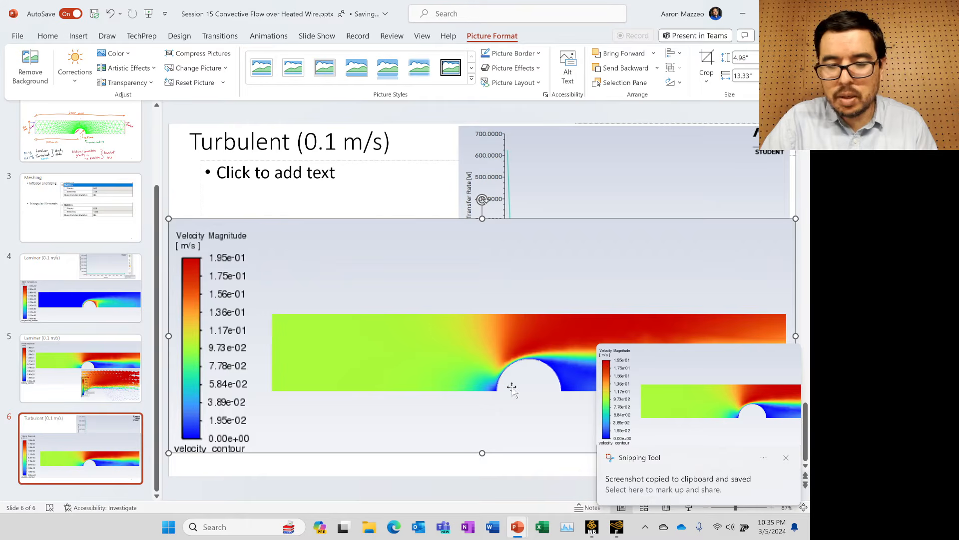
{"action": "left_click_drag", "start_coordinate": [510, 385], "coordinate": [528, 393]}
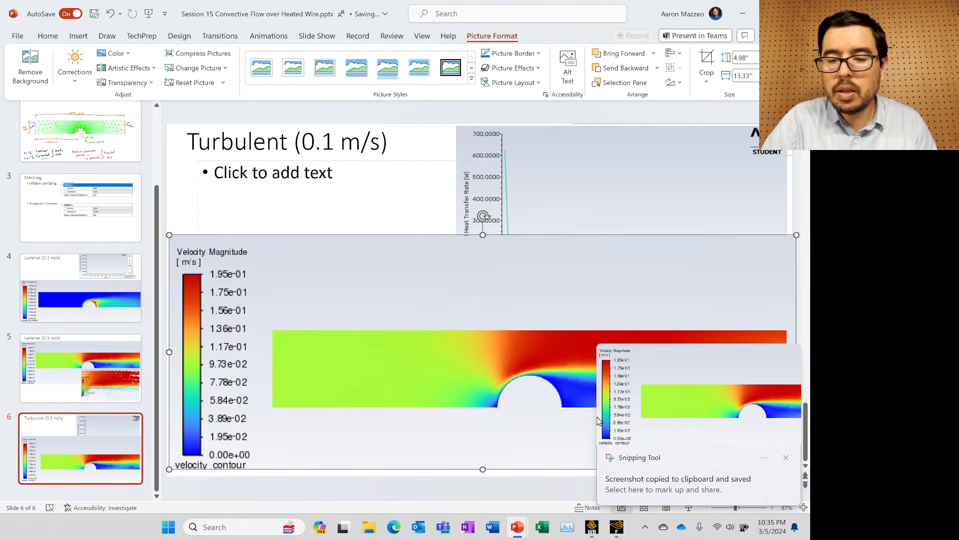
{"action": "left_click", "coordinate": [529, 481]}
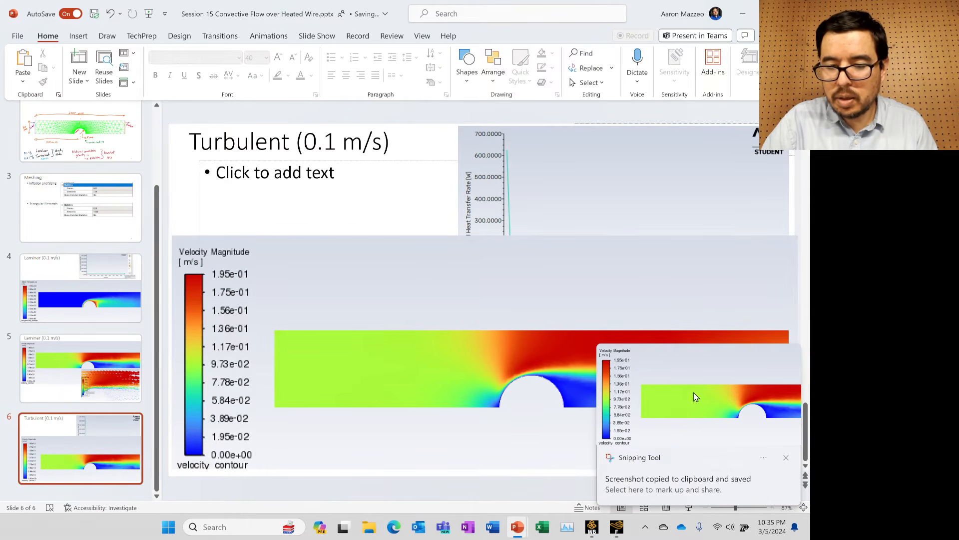
{"action": "left_click", "coordinate": [787, 459]}
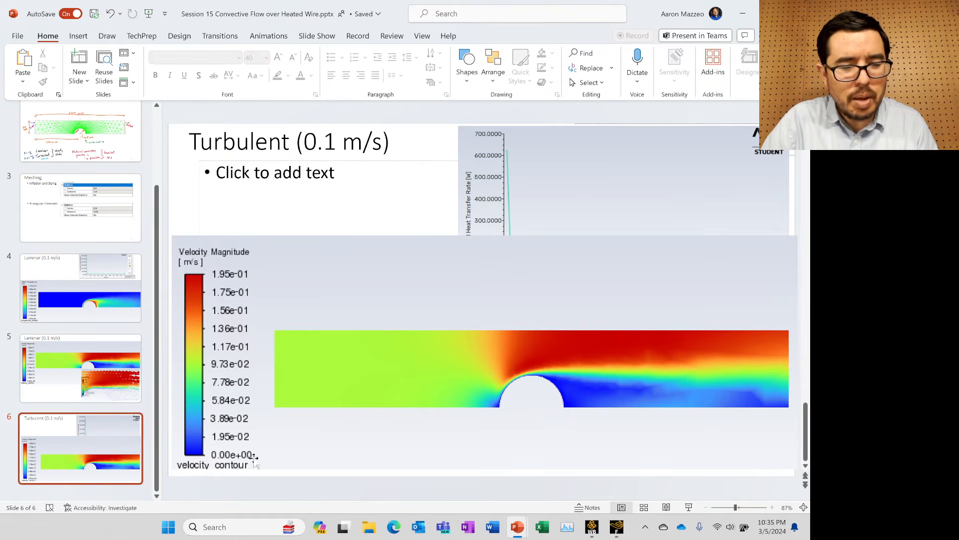
Compare the velocity contour on Laminar (0.1 m/s) slide 5 with the one on Turbulent slide 6, and review slide 4
{"action": "left_click", "coordinate": [95, 382]}
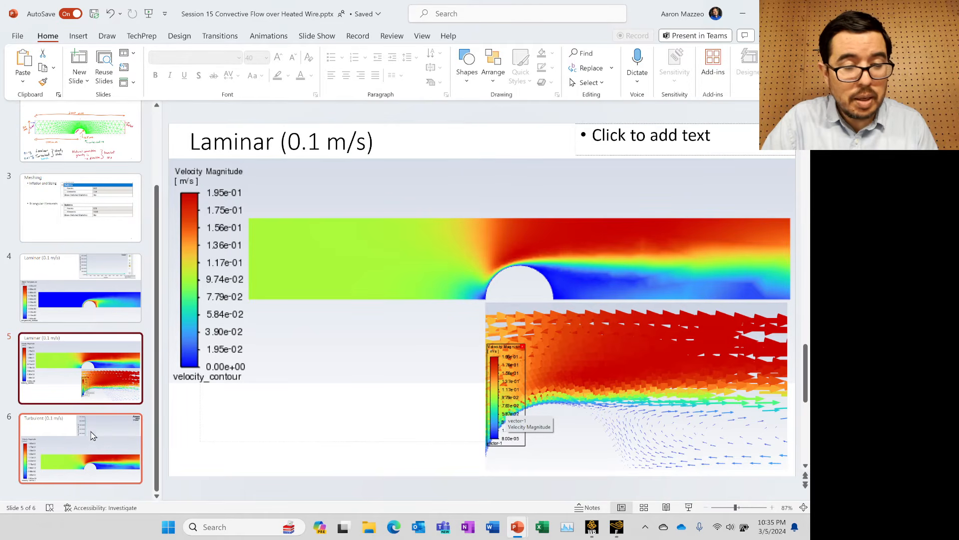
{"action": "left_click", "coordinate": [100, 444]}
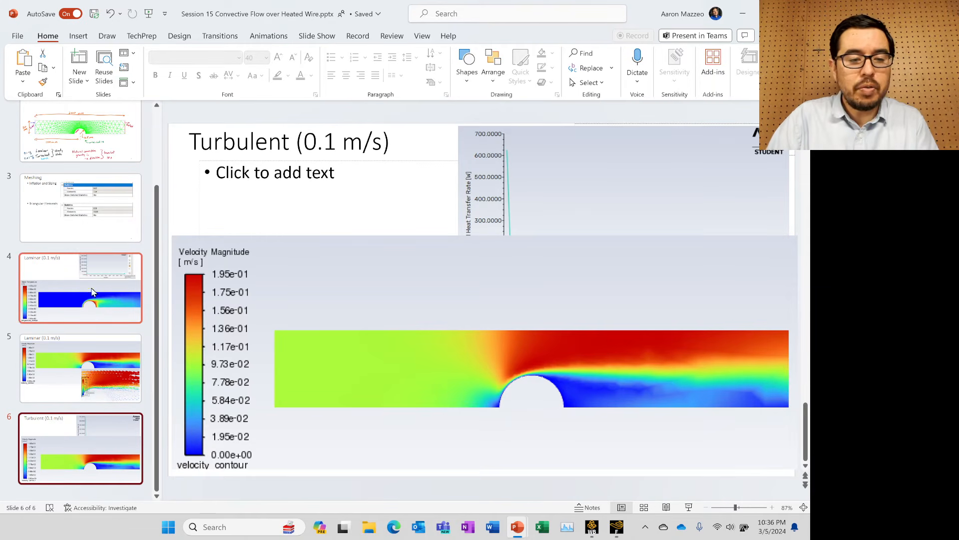
{"action": "left_click", "coordinate": [110, 290]}
{"action": "key", "text": "Down"}
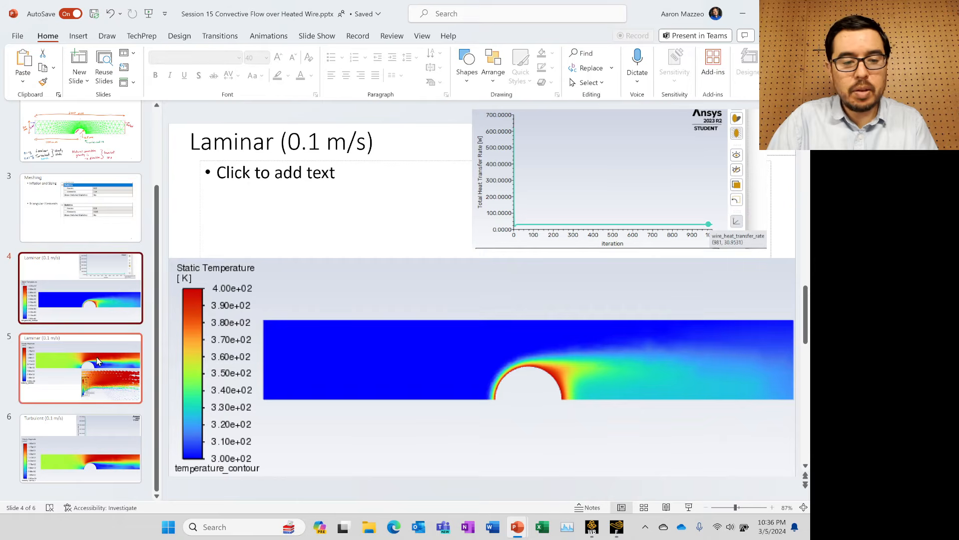
{"action": "left_click", "coordinate": [69, 466]}
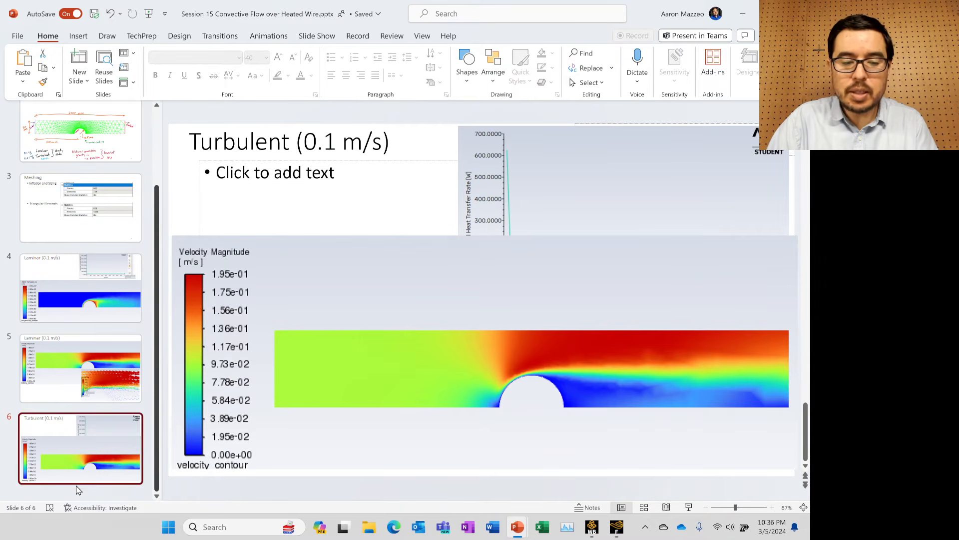
Add a blank slide at the end of the deck and insert a copy of Turbulent (0.1 m/s) slide 6 directly after it as slide 7
{"action": "right_click", "coordinate": [77, 488]}
{"action": "left_click", "coordinate": [110, 443]}
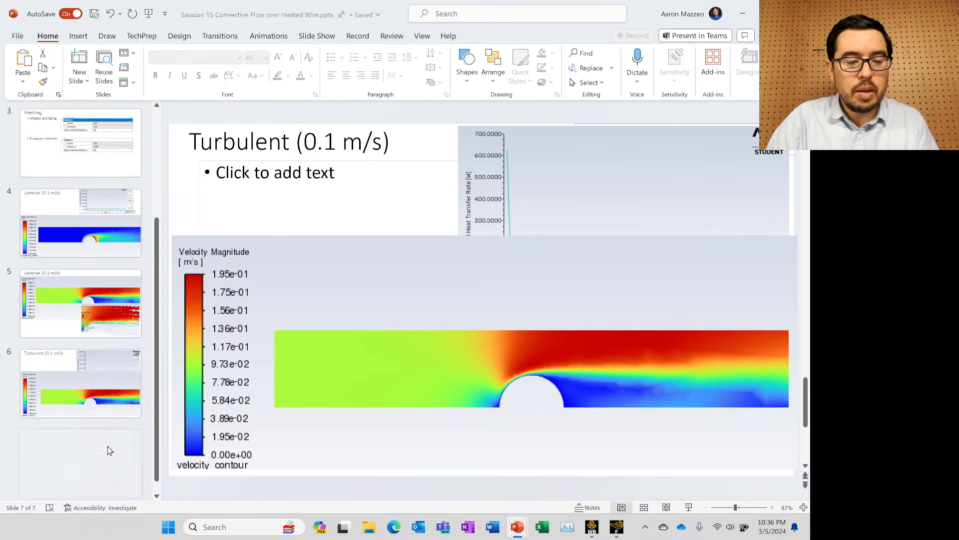
{"action": "left_click", "coordinate": [50, 369]}
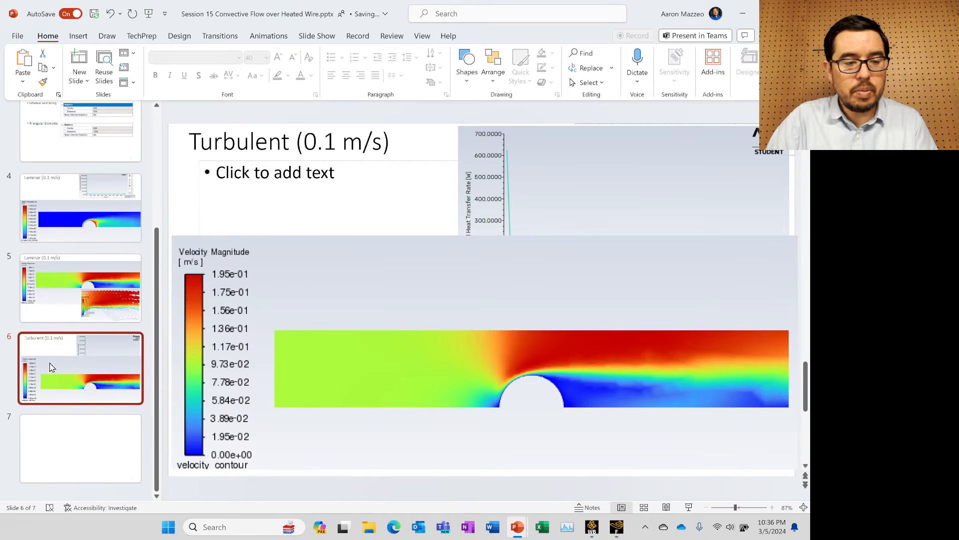
{"action": "key", "text": "ctrl+v"}
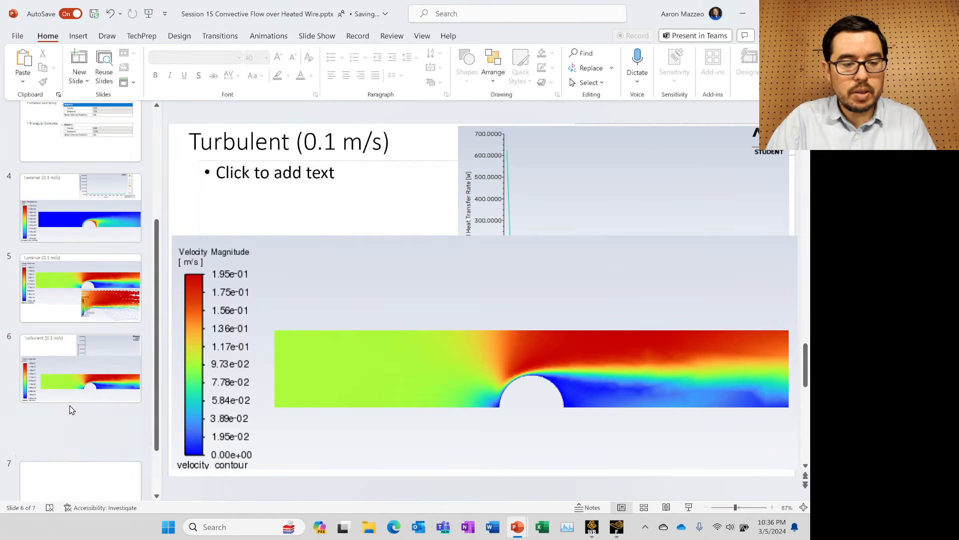
Delete the velocity contour and heat transfer plot pictures from the copied Turbulent (0.1 m/s) slide 7
{"action": "left_click", "coordinate": [539, 228]}
{"action": "key", "text": "Delete"}
{"action": "left_click", "coordinate": [542, 250]}
{"action": "key", "text": "Delete"}
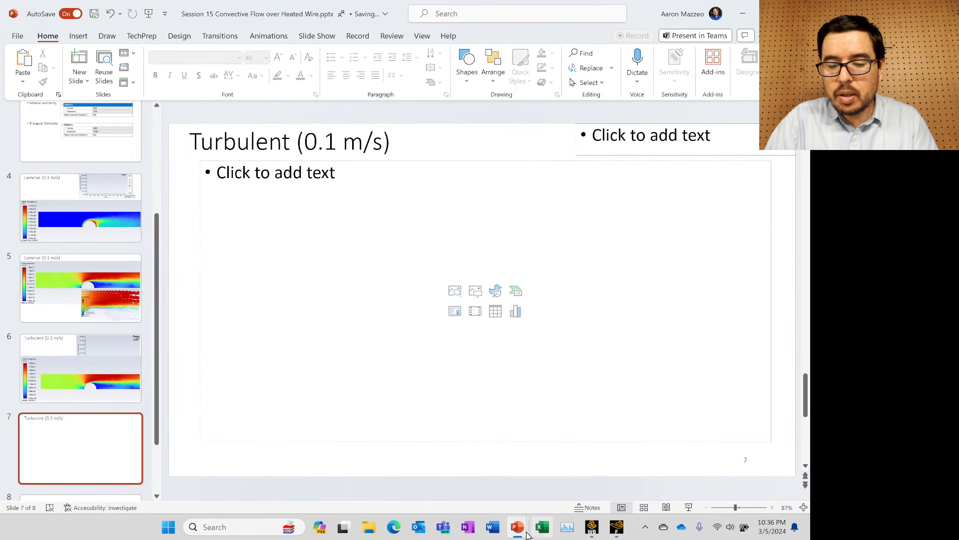
Switch to Fluent, display temperature_contour and capture a screenshot of the channel together with its colour legend
{"action": "mouse_move", "coordinate": [517, 527]}
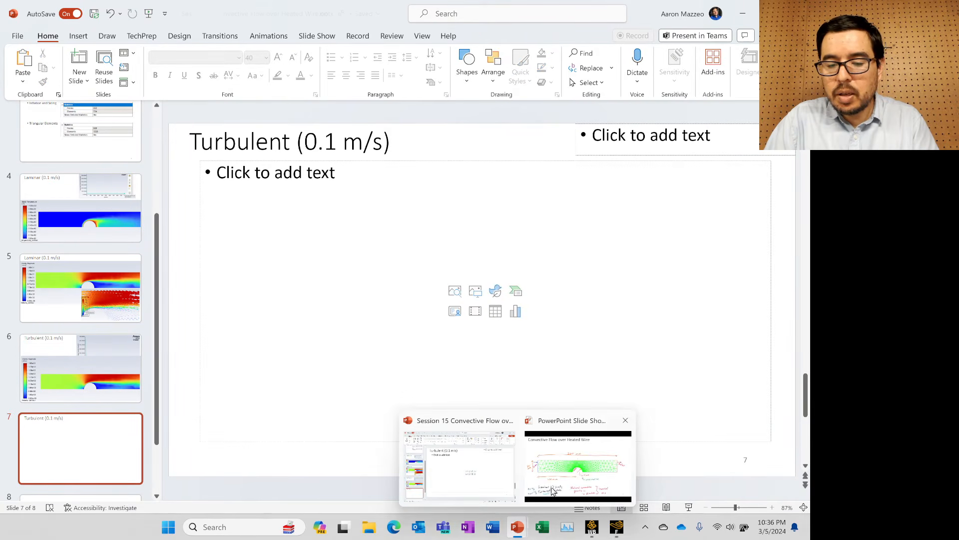
{"action": "left_click", "coordinate": [616, 527]}
{"action": "right_click", "coordinate": [70, 394]}
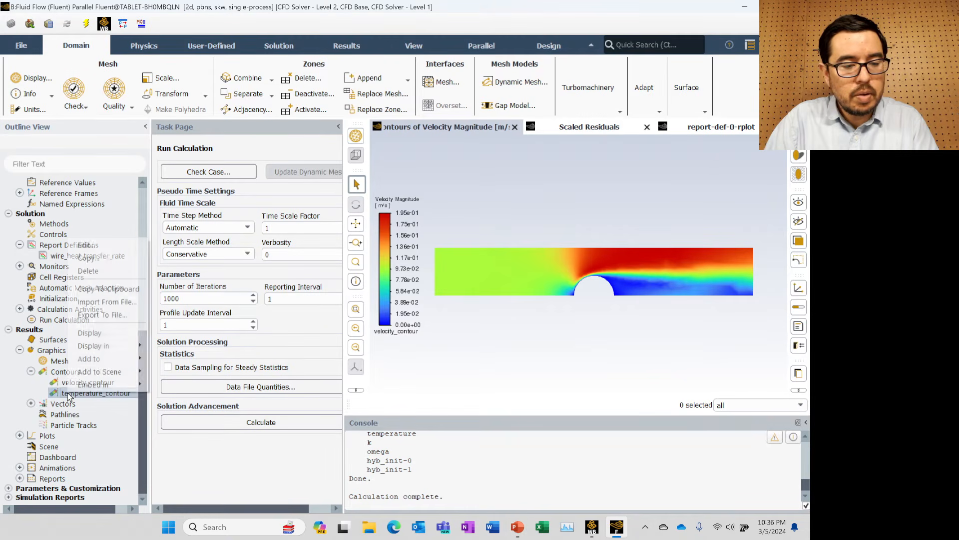
{"action": "left_click", "coordinate": [90, 333]}
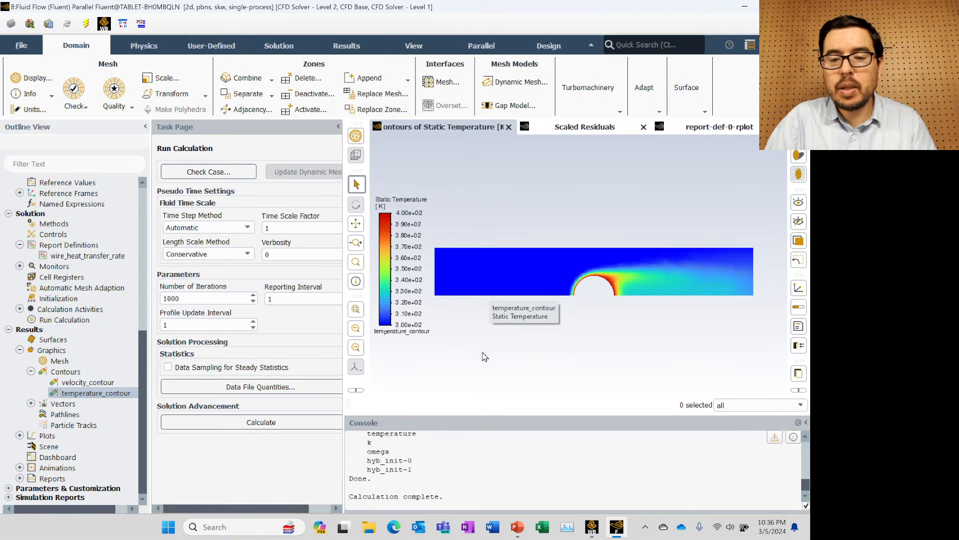
{"action": "key", "text": "super+shift+s"}
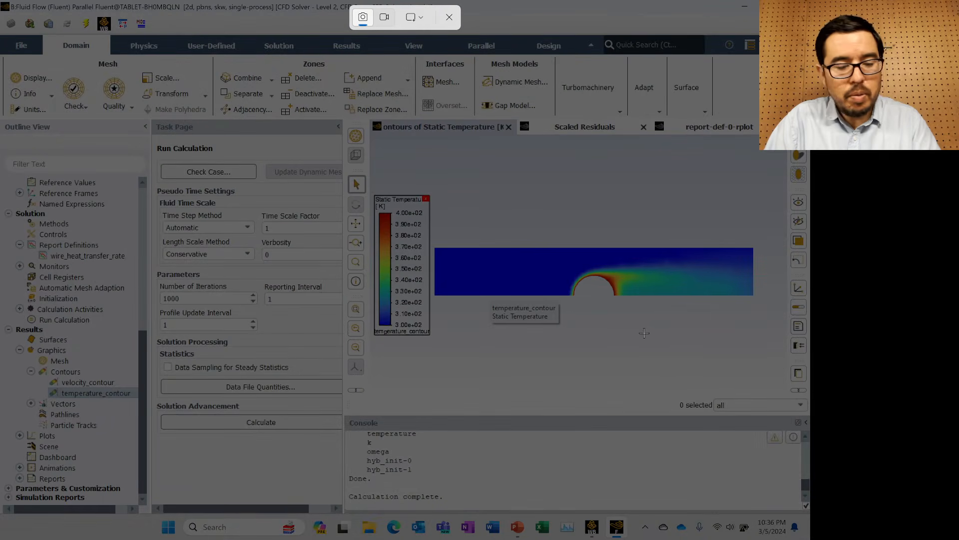
{"action": "key", "text": "Escape"}
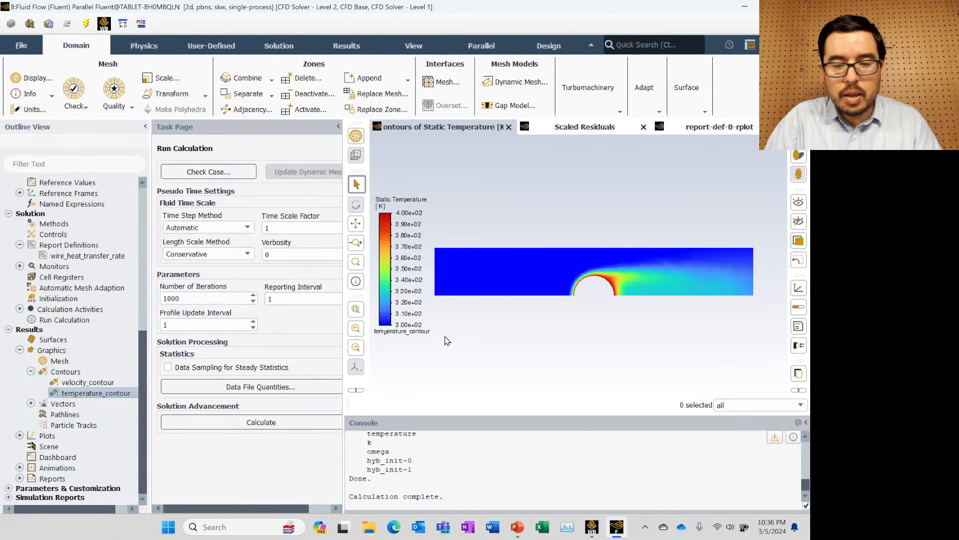
{"action": "key", "text": "super+shift+s"}
{"action": "left_click_drag", "start_coordinate": [370, 188], "coordinate": [758, 348]}
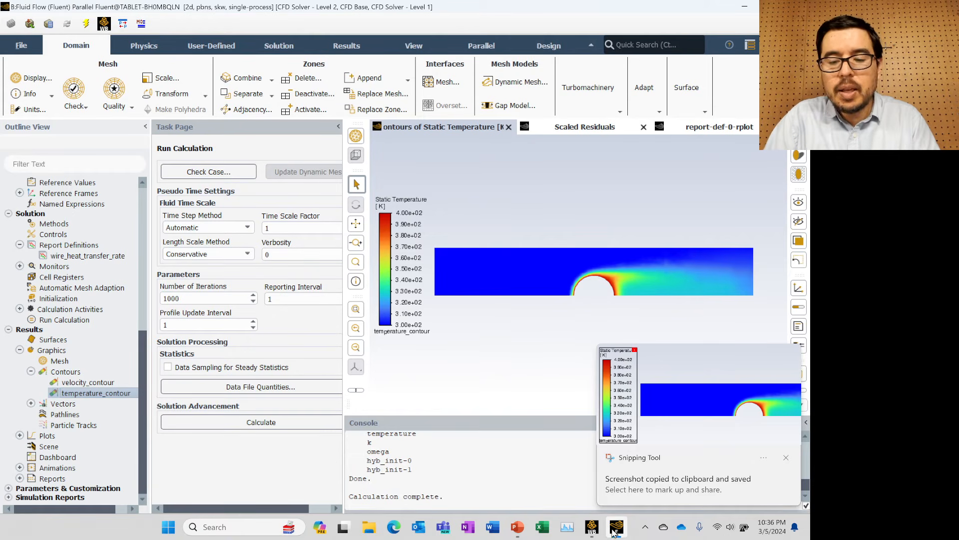
Switch to PowerPoint and paste the temperature contour screenshot onto Turbulent (0.1 m/s) slide 7
{"action": "mouse_move", "coordinate": [516, 529]}
{"action": "left_click", "coordinate": [485, 483]}
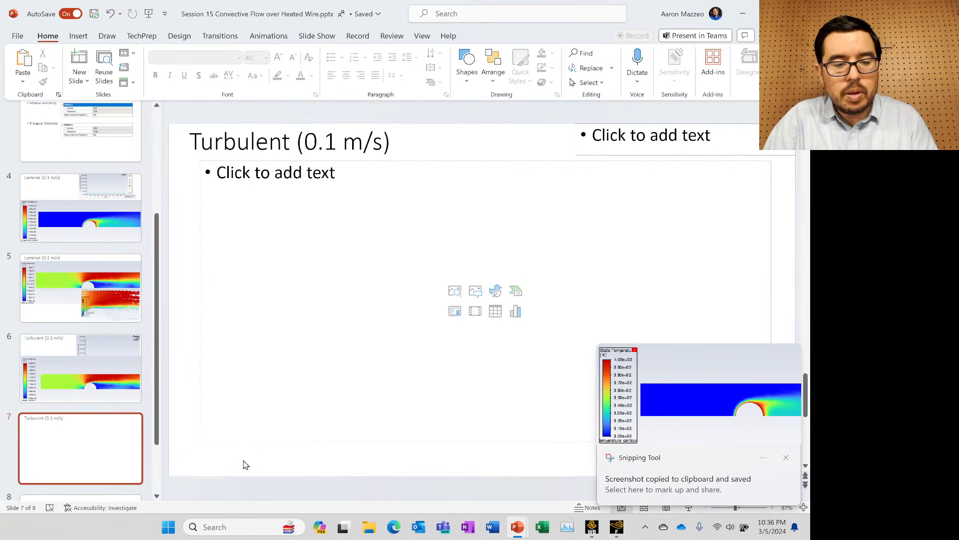
{"action": "key", "text": "ctrl+v"}
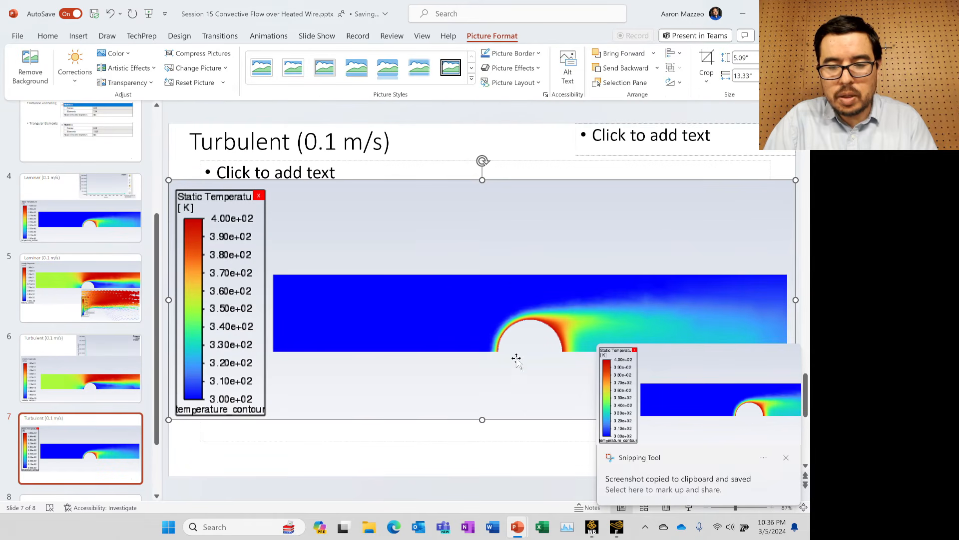
Compare the temperature contour on Laminar (0.1 m/s) slide 4 with the one on Turbulent (0.1 m/s) slide 7
{"action": "left_click", "coordinate": [110, 236]}
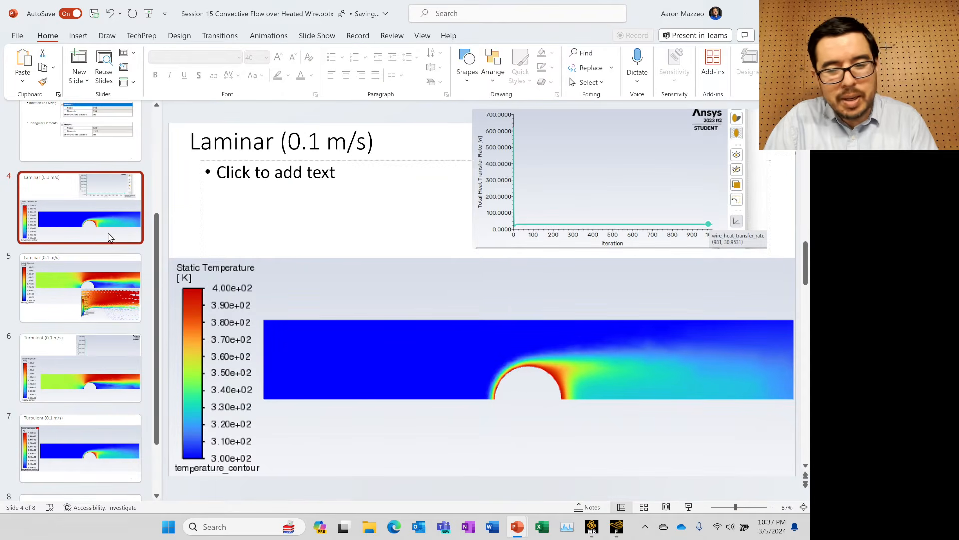
{"action": "left_click", "coordinate": [111, 439]}
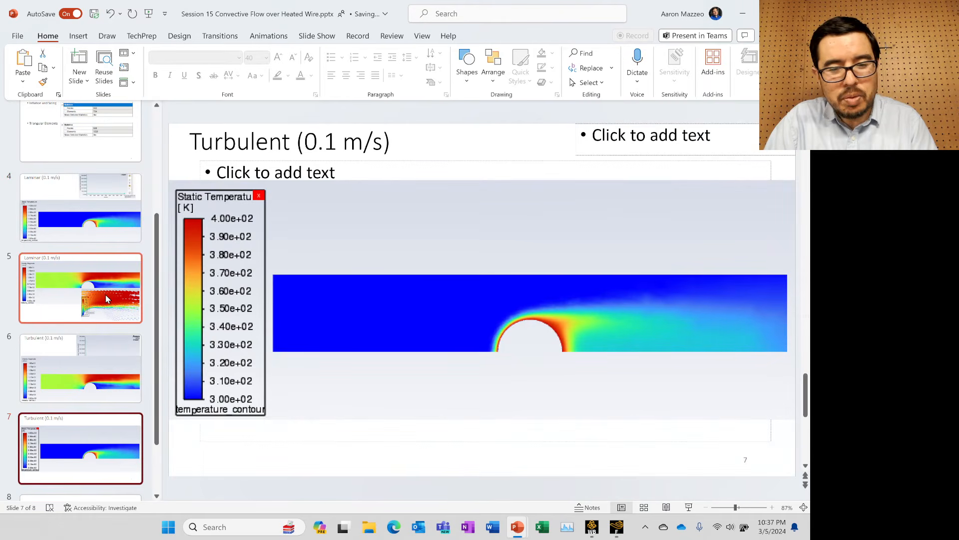
{"action": "left_click", "coordinate": [100, 236]}
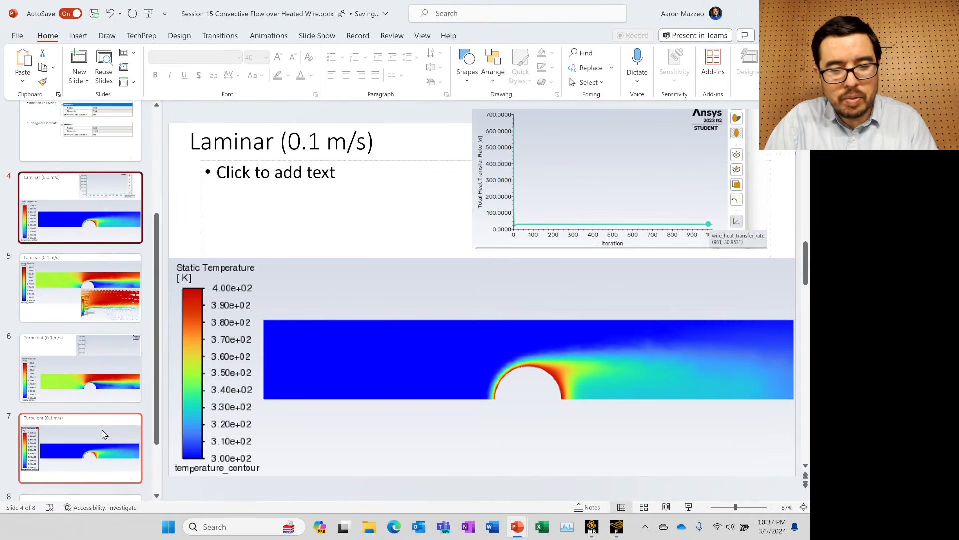
{"action": "left_click", "coordinate": [103, 447]}
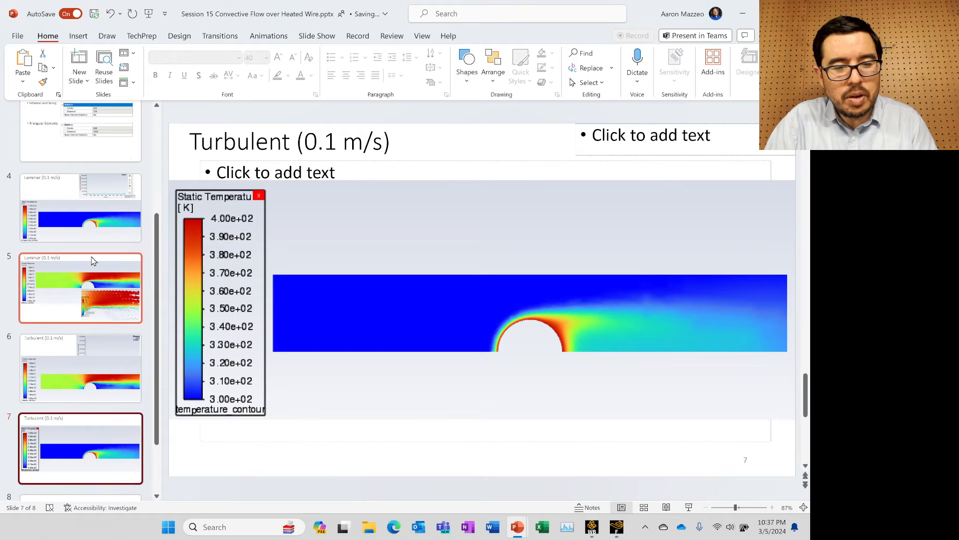
{"action": "left_click", "coordinate": [93, 240]}
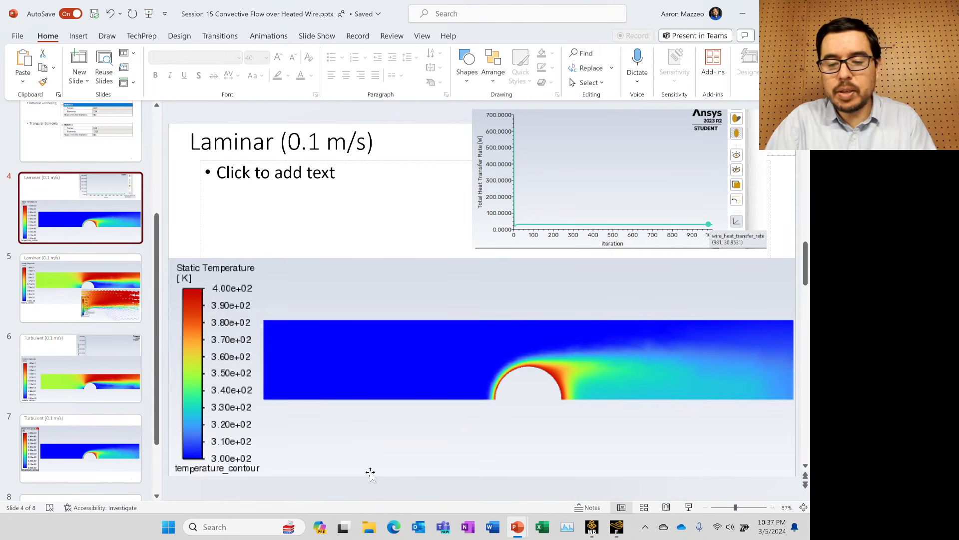
Switch to Fluent and set the inlet's velocity magnitude to 0.01 m/s
{"action": "left_click", "coordinate": [619, 529]}
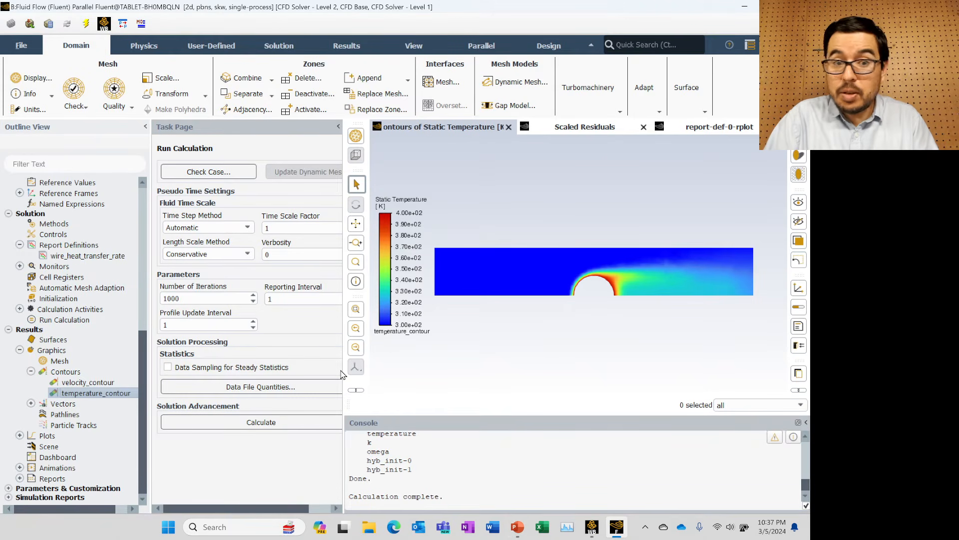
{"action": "left_click_drag", "start_coordinate": [142, 357], "coordinate": [141, 198]}
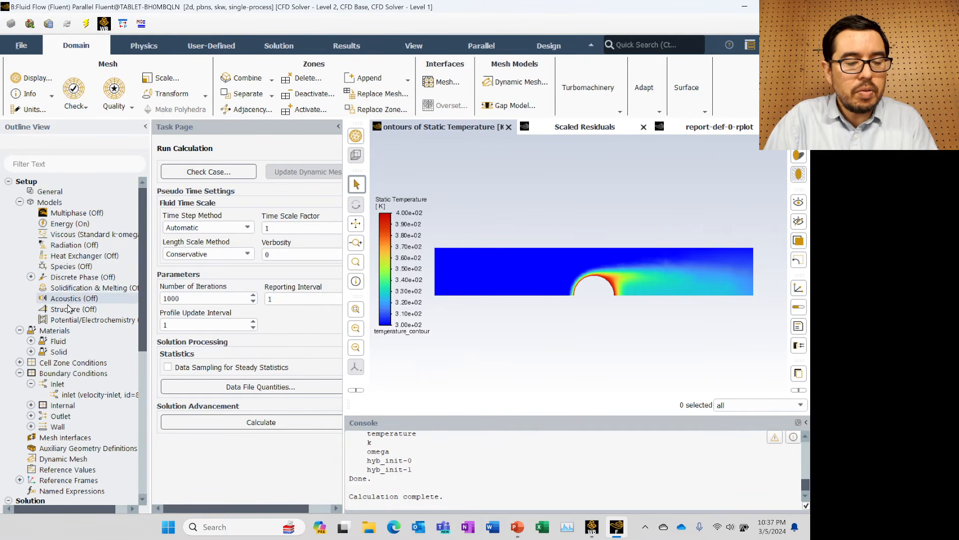
{"action": "double_click", "coordinate": [59, 394]}
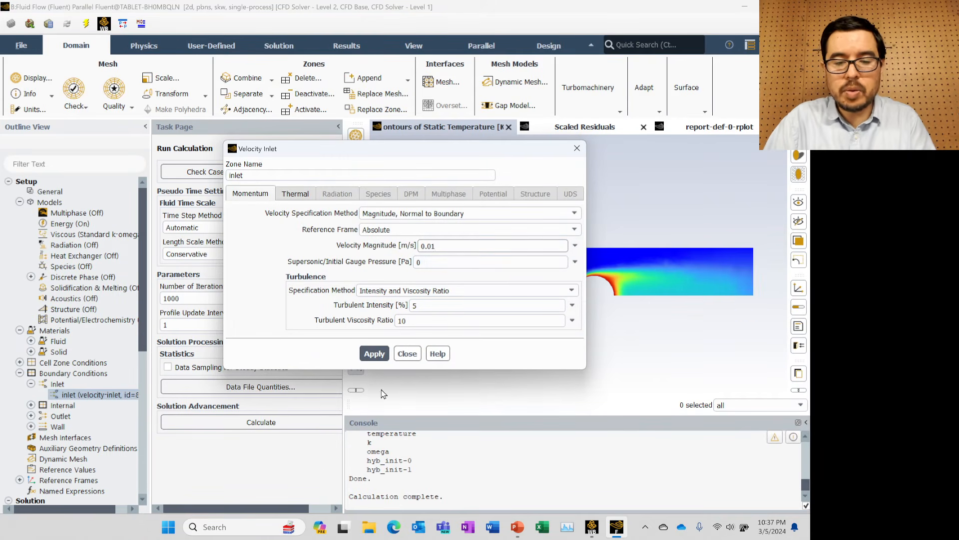
{"action": "left_click", "coordinate": [381, 355]}
{"action": "left_click", "coordinate": [407, 354]}
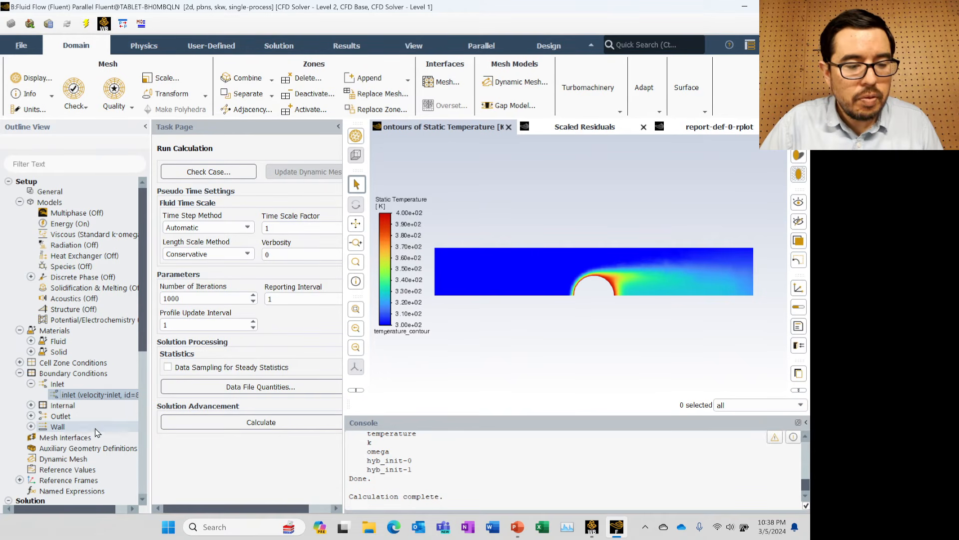
Initialize the solution and run the calculation with 1000 iterations, discarding the current unsaved data
{"action": "scroll", "coordinate": [108, 438], "scroll_direction": "down", "scroll_amount": 2}
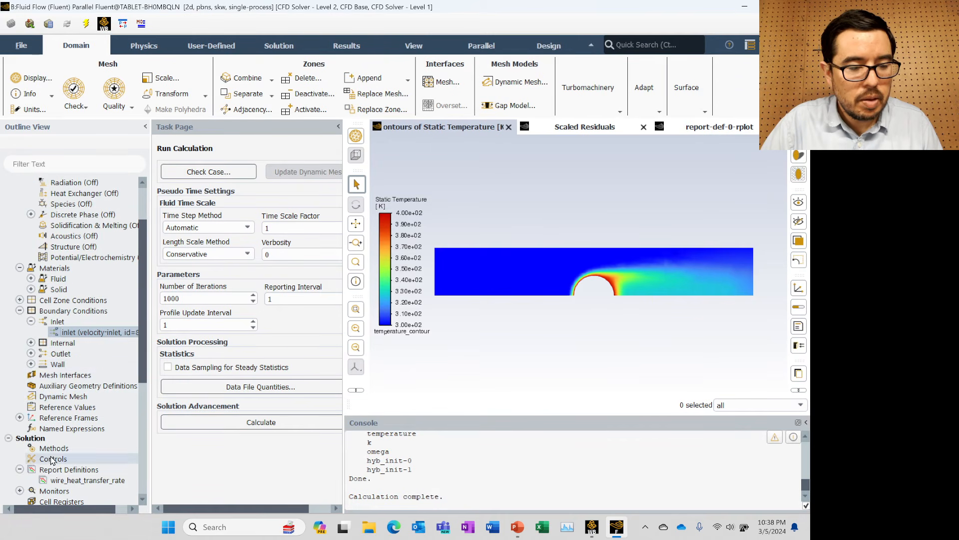
{"action": "scroll", "coordinate": [56, 458], "scroll_direction": "down", "scroll_amount": 2}
{"action": "scroll", "coordinate": [56, 458], "scroll_direction": "down", "scroll_amount": 1}
{"action": "right_click", "coordinate": [71, 447]}
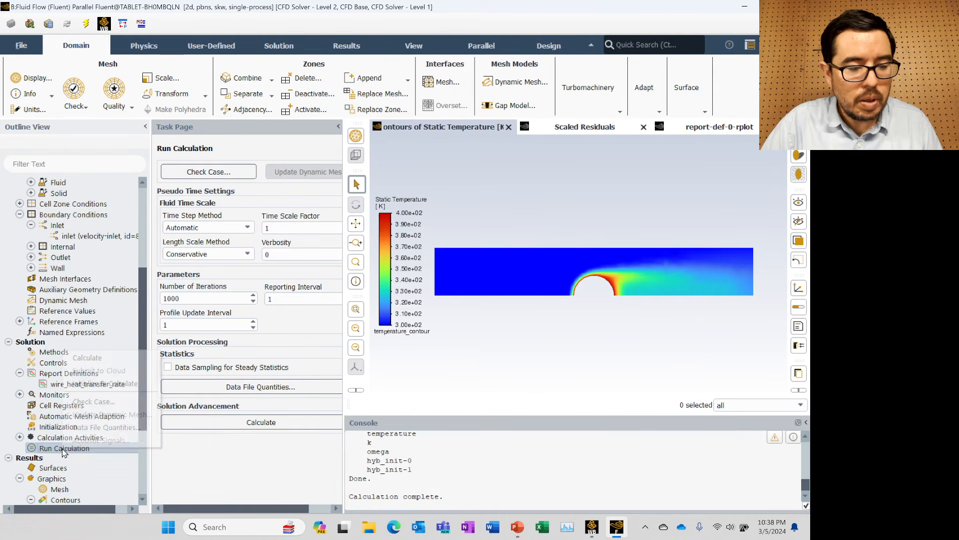
{"action": "left_click", "coordinate": [104, 383]}
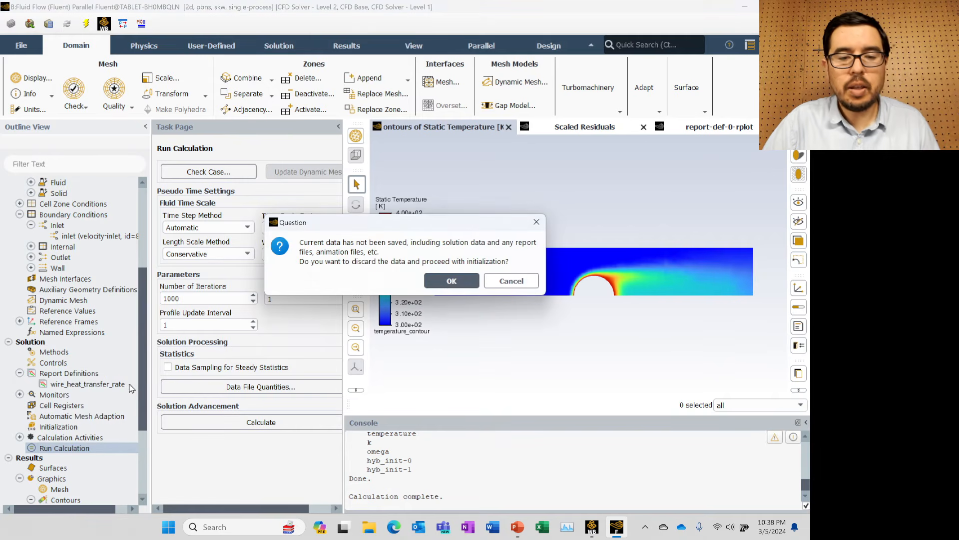
{"action": "left_click", "coordinate": [445, 278]}
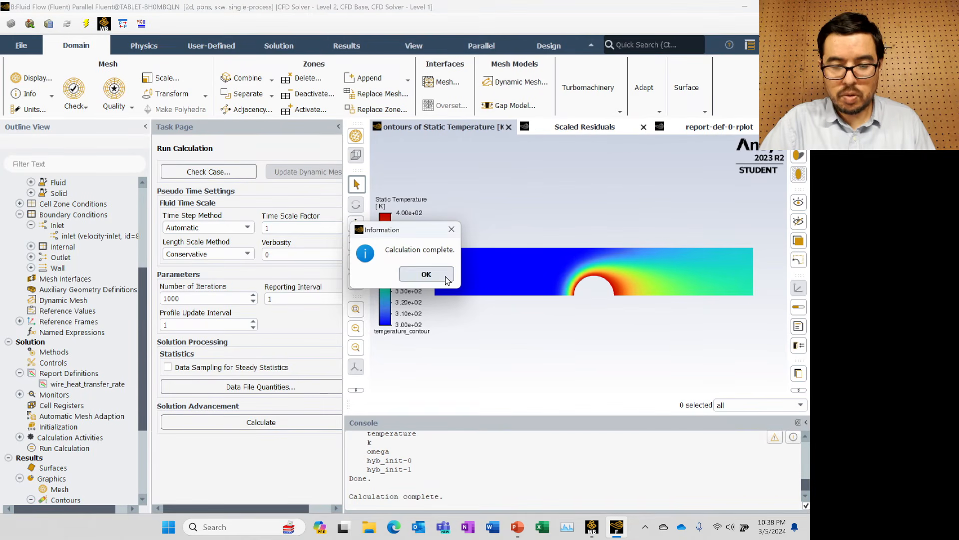
{"action": "left_click", "coordinate": [426, 274]}
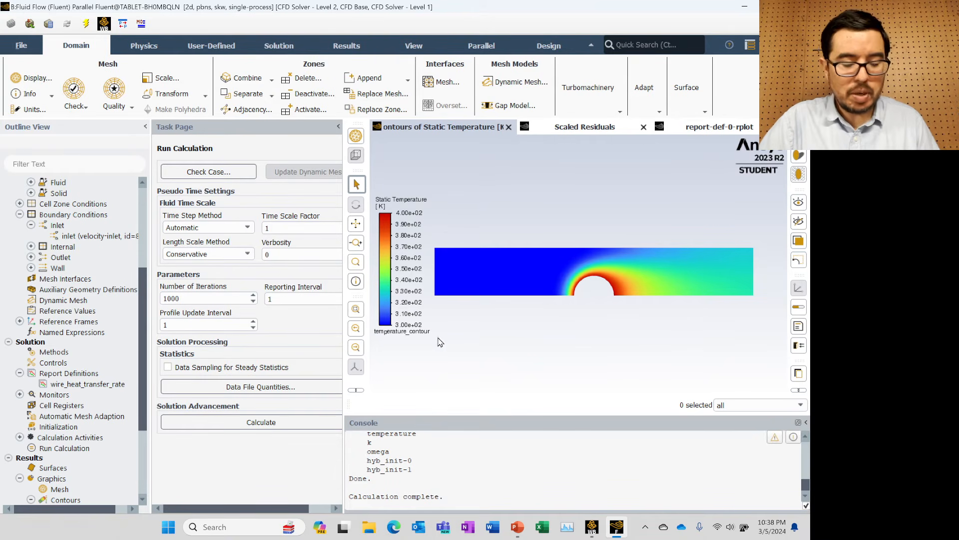
Capture a screenshot of the temperature contour with its colour legend, and switch to the blank slide 8 in PowerPoint
{"action": "key", "text": "super+shift+s"}
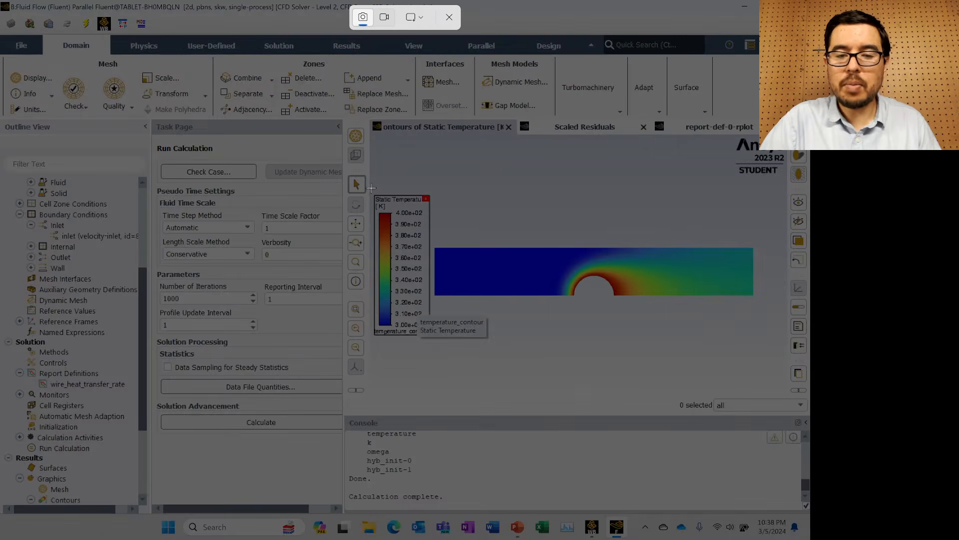
{"action": "mouse_move", "coordinate": [371, 189]}
{"action": "left_mouse_down"}
{"action": "mouse_move", "coordinate": [385, 215]}
{"action": "mouse_move", "coordinate": [647, 377]}
{"action": "mouse_move", "coordinate": [766, 347]}
{"action": "mouse_move", "coordinate": [755, 344]}
{"action": "left_mouse_up"}
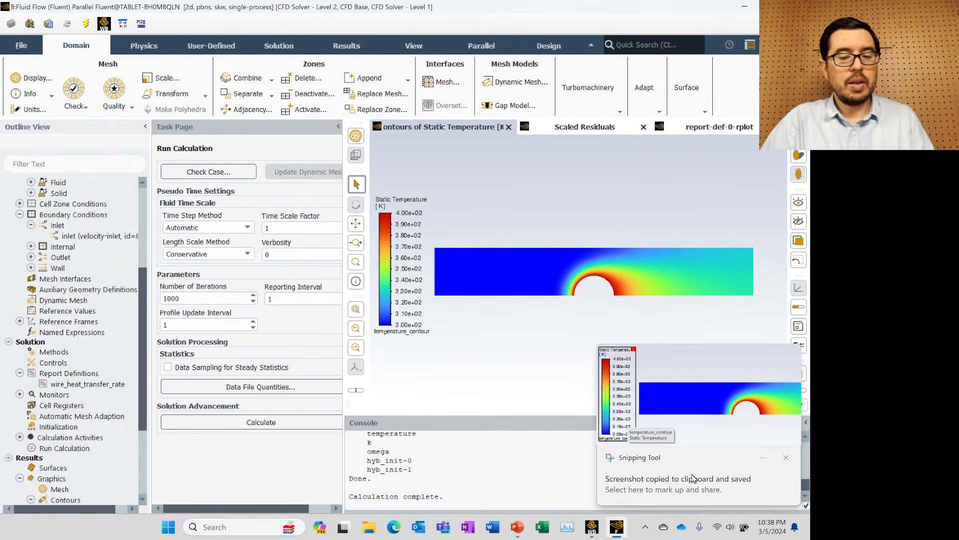
{"action": "mouse_move", "coordinate": [518, 529]}
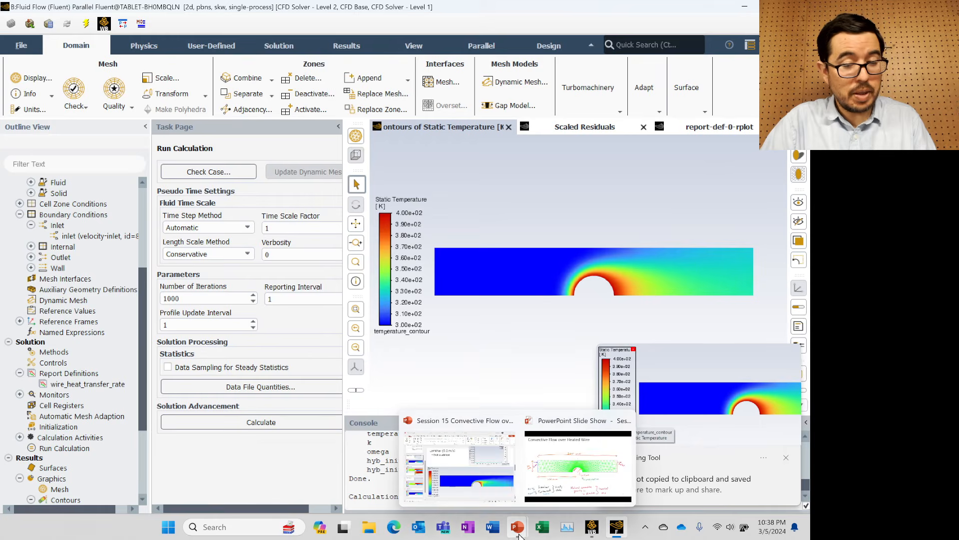
{"action": "left_click", "coordinate": [515, 487]}
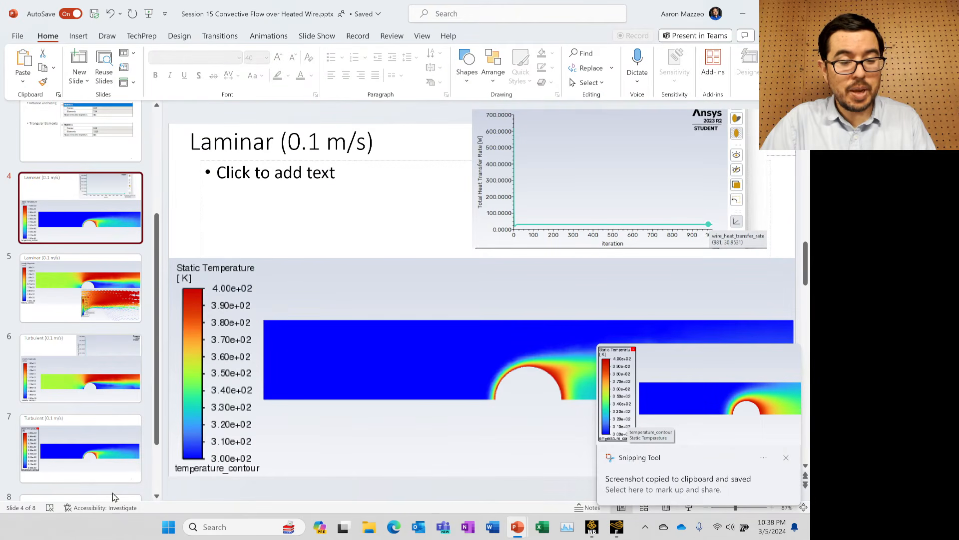
{"action": "scroll", "coordinate": [114, 496], "scroll_direction": "down", "scroll_amount": 2}
{"action": "left_click", "coordinate": [111, 463]}
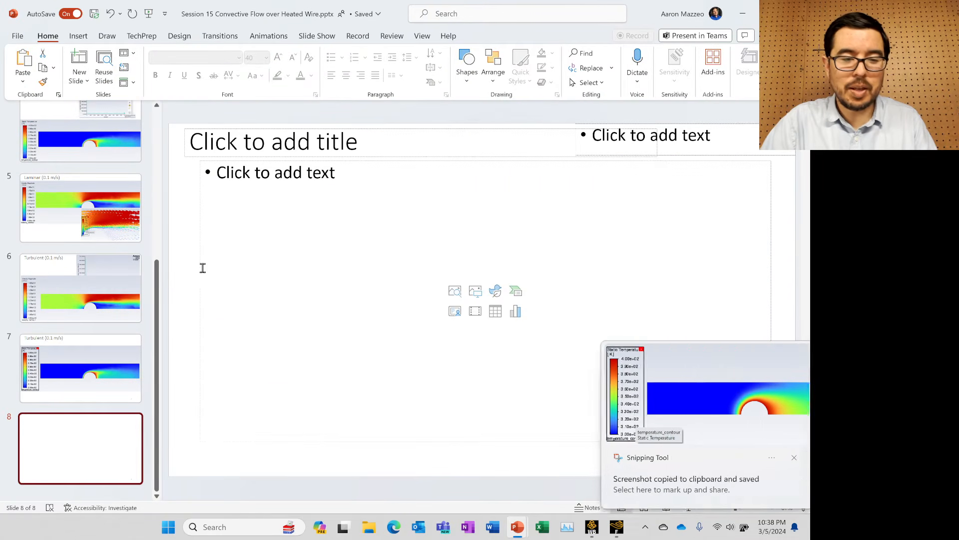
Title slide 8 "Turbulent (0.01 m/s)" and paste the temperature contour screenshot onto it
{"action": "left_click", "coordinate": [269, 154]}
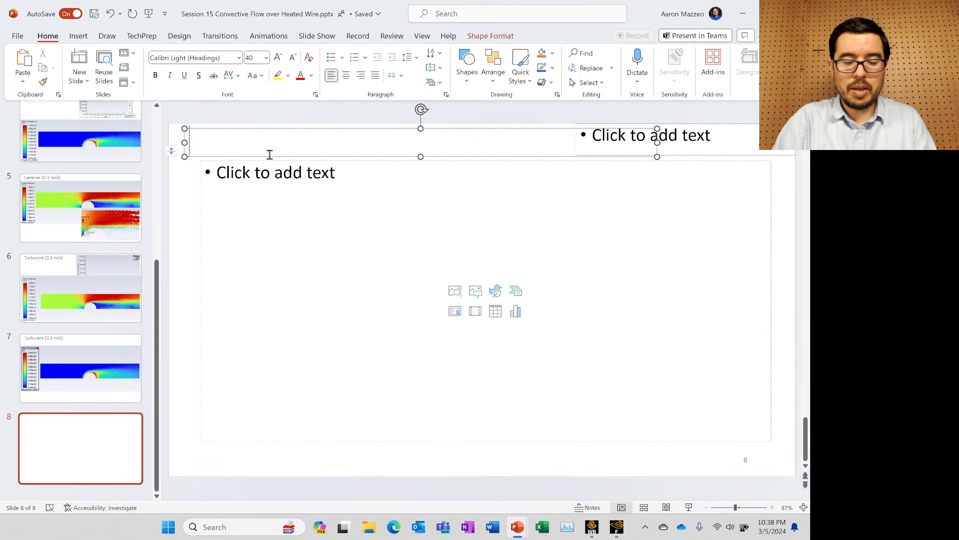
{"action": "type", "text": "Turbulent (0"}
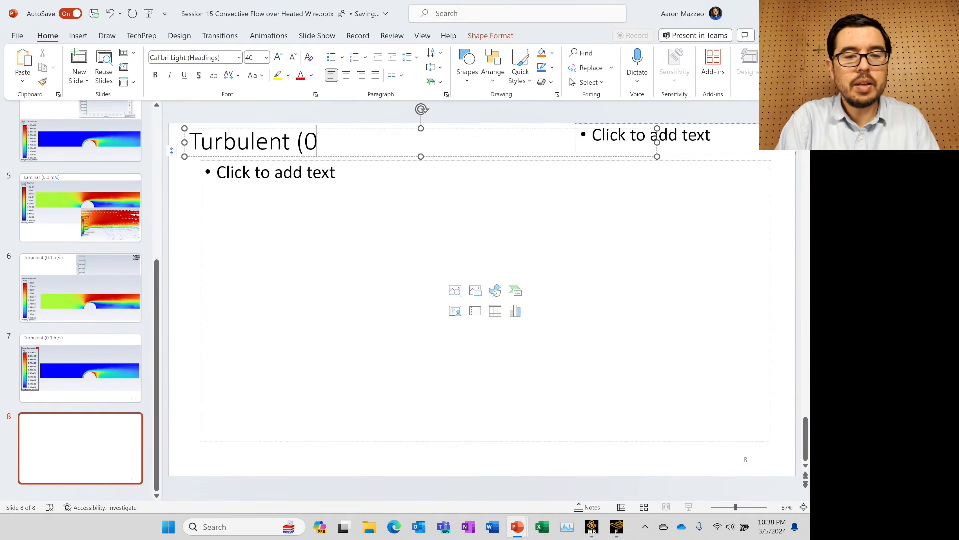
{"action": "type", "text": ".01 ms"}
{"action": "key", "text": "BackSpace"}
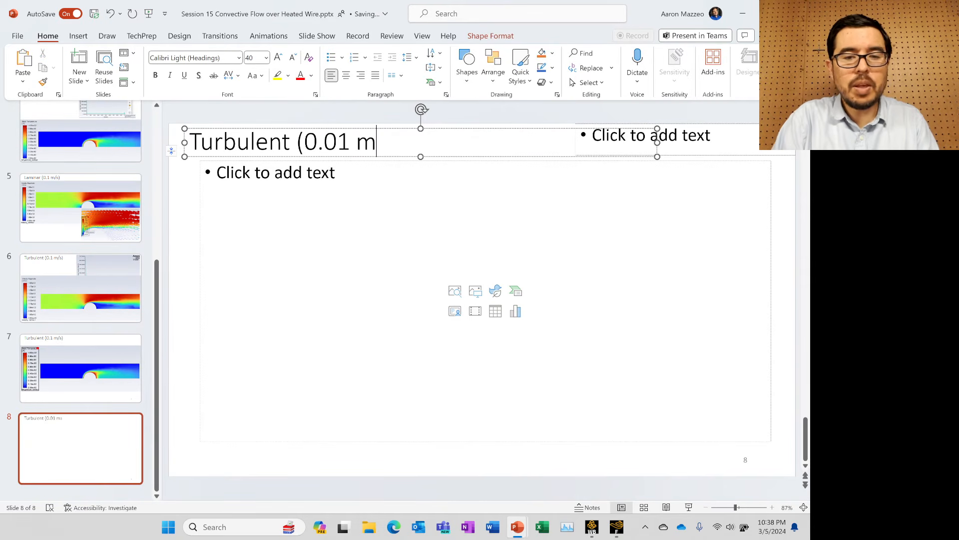
{"action": "type", "text": "/s)"}
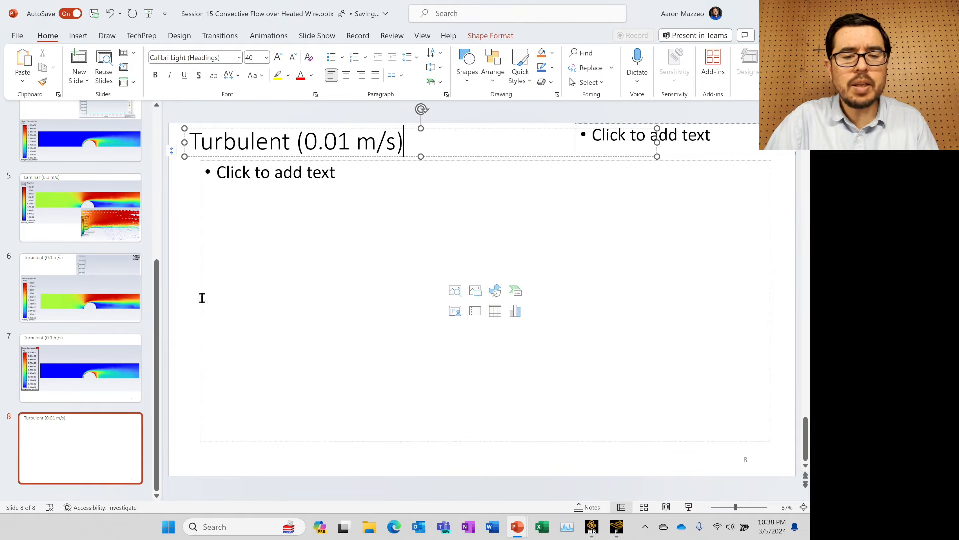
{"action": "left_click", "coordinate": [188, 302]}
{"action": "key", "text": "ctrl+v"}
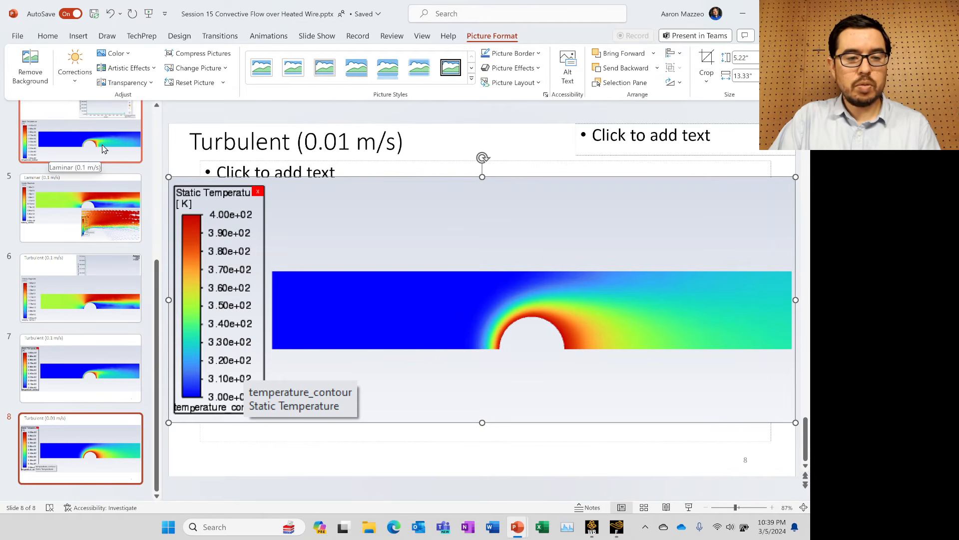
Compare the temperature contour on Turbulent (0.1 m/s) slide 7 with the one on Turbulent (0.01 m/s) slide 8
{"action": "left_click", "coordinate": [106, 360]}
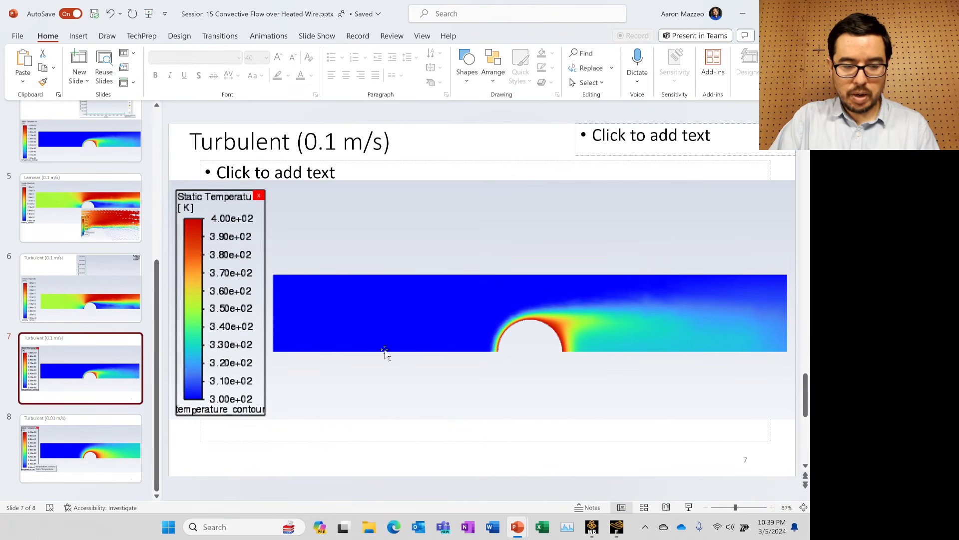
{"action": "left_click", "coordinate": [93, 443]}
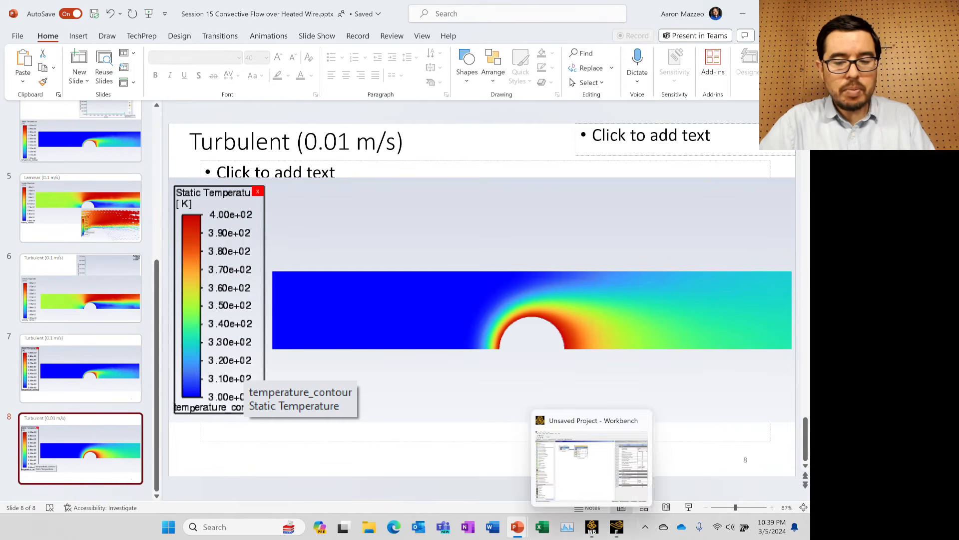
Switch to Fluent, display the wire_heat_transfer_rate plot and capture a screenshot of it with the final point's value label showing
{"action": "left_click", "coordinate": [616, 527]}
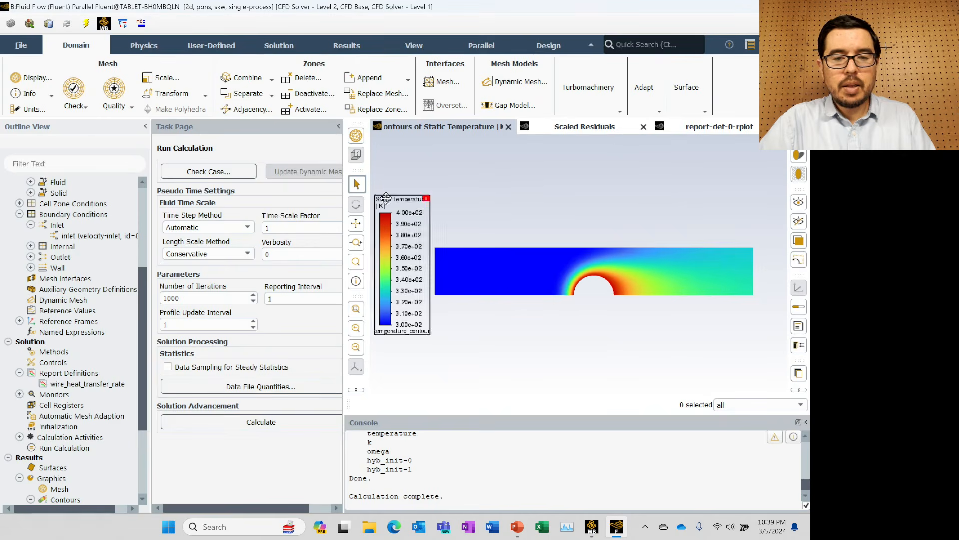
{"action": "left_click", "coordinate": [712, 129]}
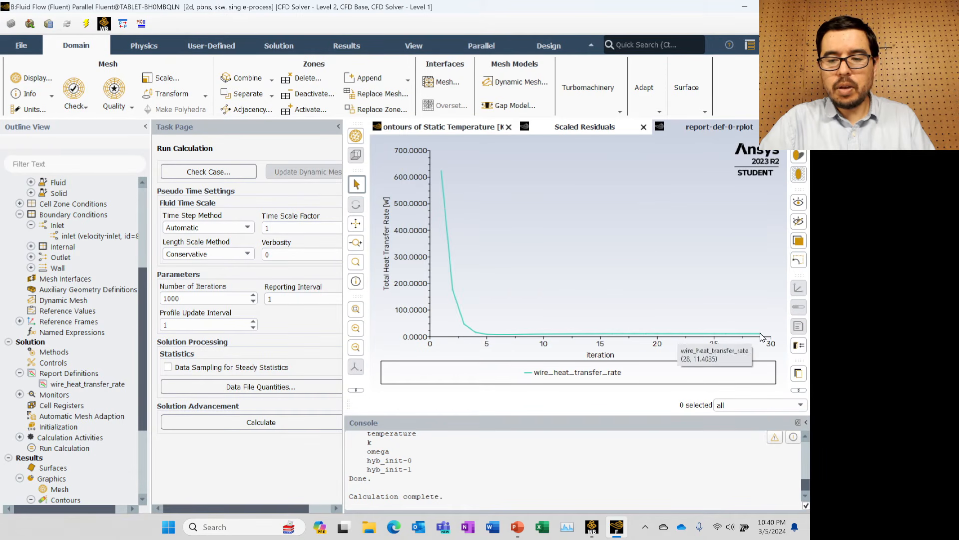
{"action": "mouse_move", "coordinate": [759, 337]}
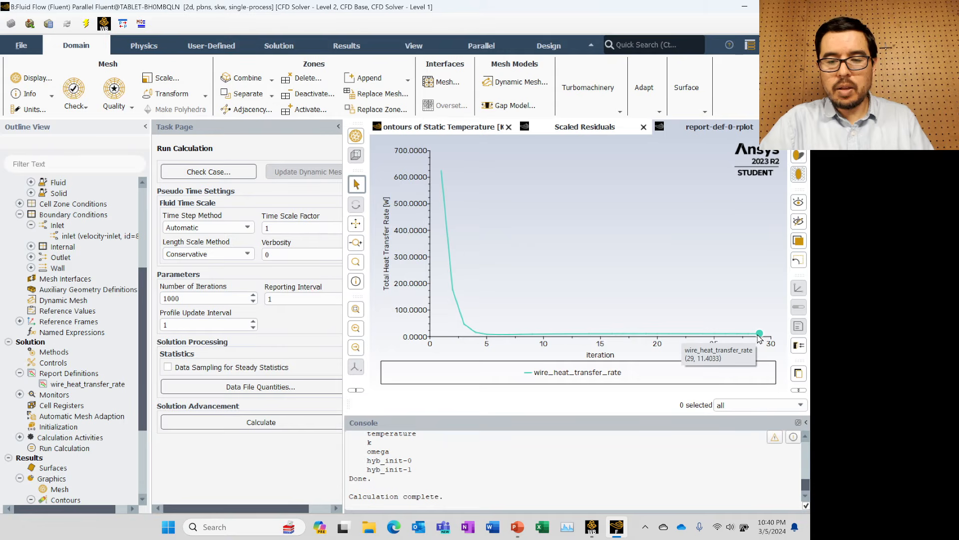
{"action": "key", "text": "super+shift+s"}
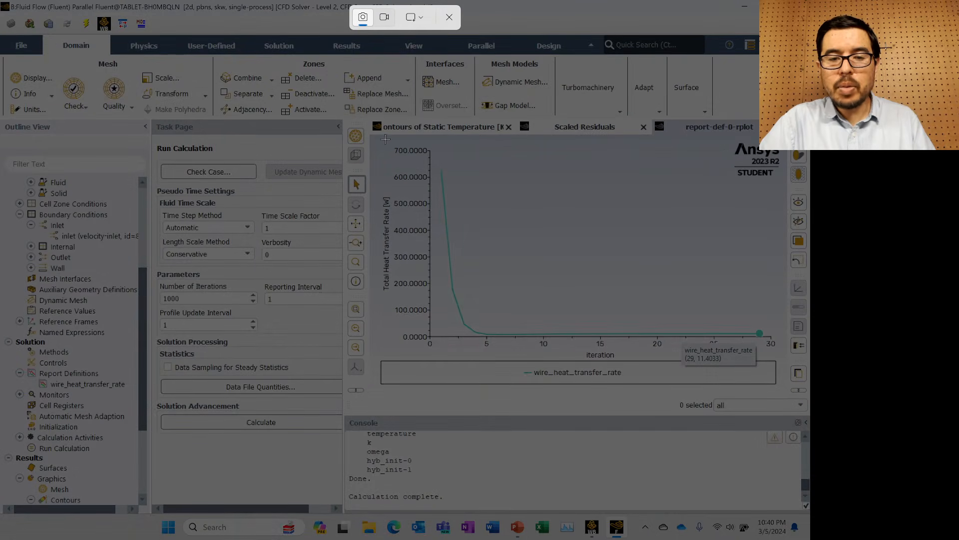
{"action": "left_click_drag", "start_coordinate": [382, 142], "coordinate": [784, 397]}
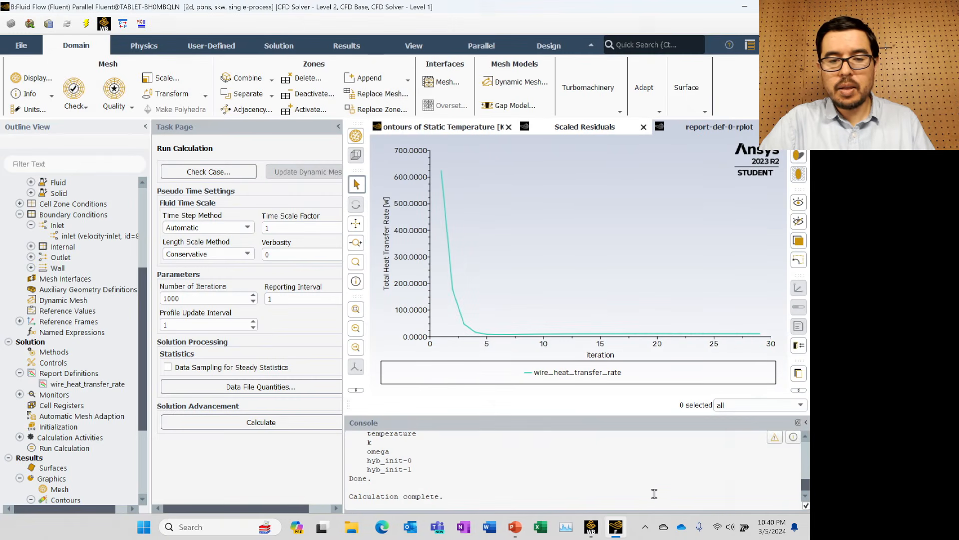
Switch to PowerPoint, paste the heat transfer rate plot onto slide 8 and shrink it to about 5.22 by 8.37 inches over the contour
{"action": "mouse_move", "coordinate": [517, 527]}
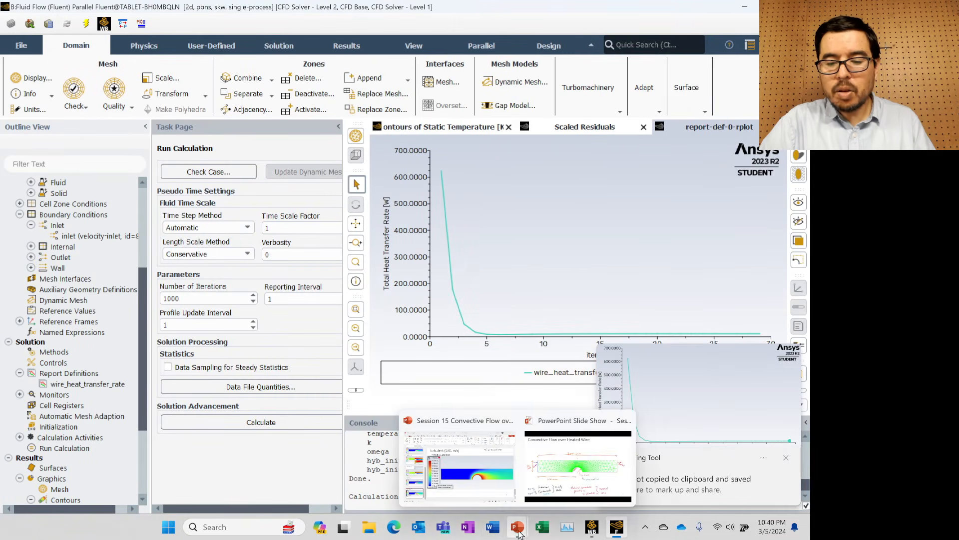
{"action": "left_click", "coordinate": [498, 501]}
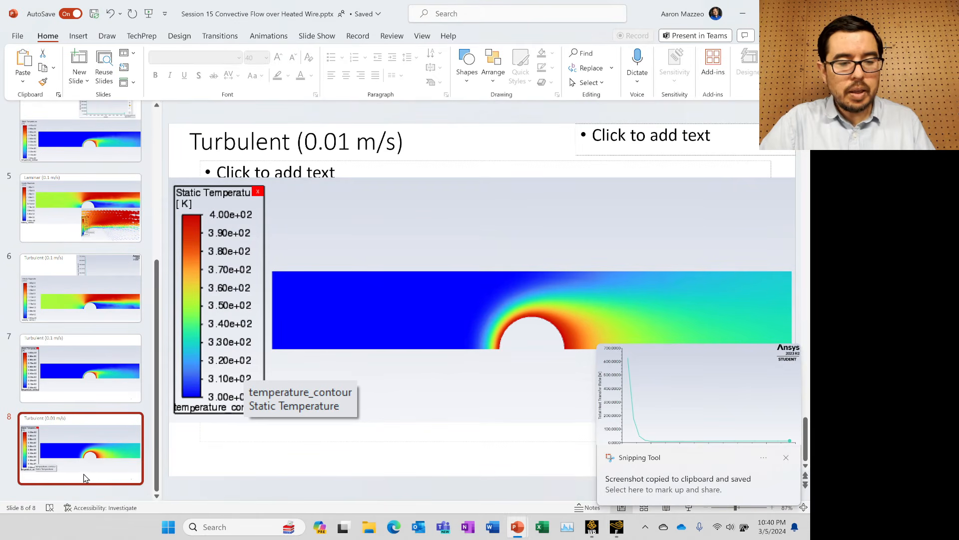
{"action": "key", "text": "ctrl+v"}
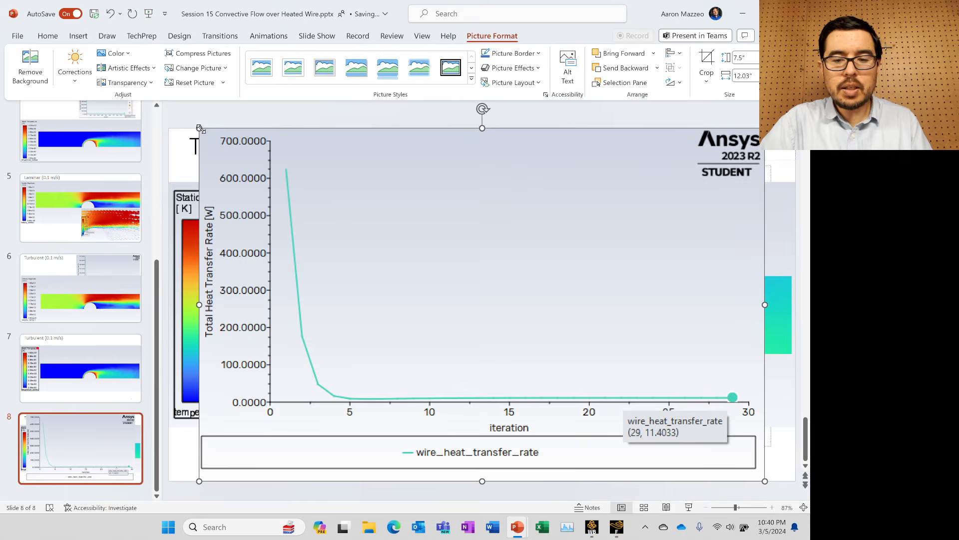
{"action": "left_click_drag", "start_coordinate": [199, 128], "coordinate": [374, 232]}
{"action": "left_click_drag", "start_coordinate": [578, 317], "coordinate": [597, 285]}
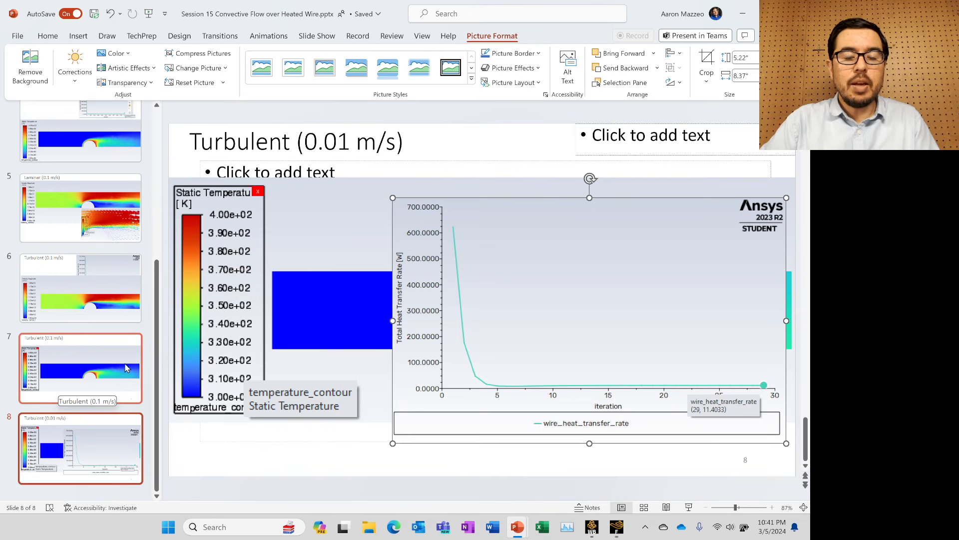
Add a new slide after slide 8 and title it "Natural Convection"
{"action": "left_click", "coordinate": [98, 322]}
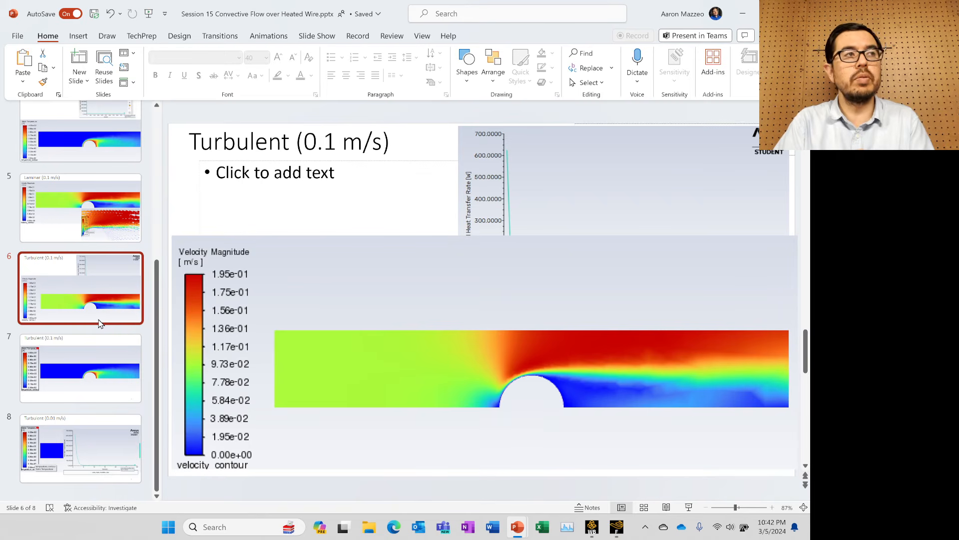
{"action": "right_click", "coordinate": [88, 491]}
{"action": "left_click", "coordinate": [123, 444]}
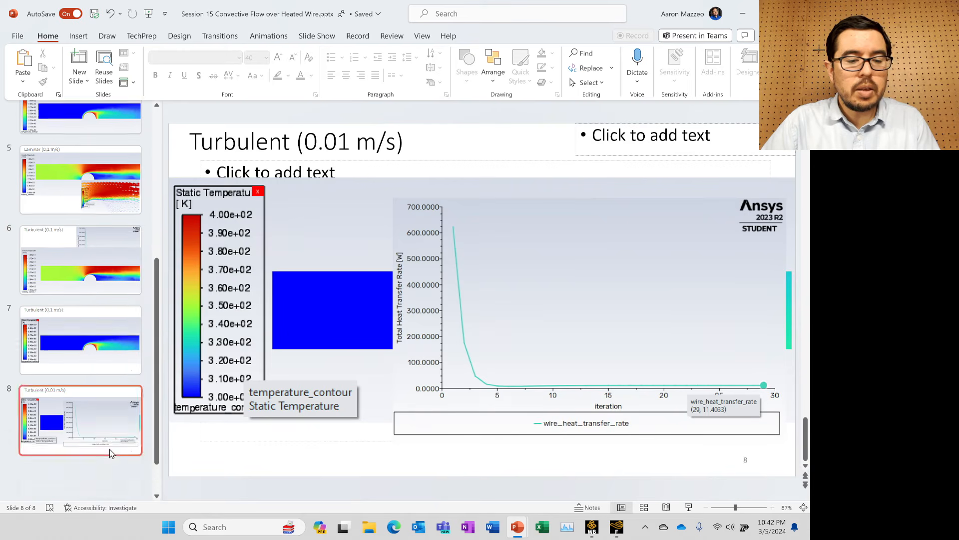
{"action": "left_click", "coordinate": [302, 144]}
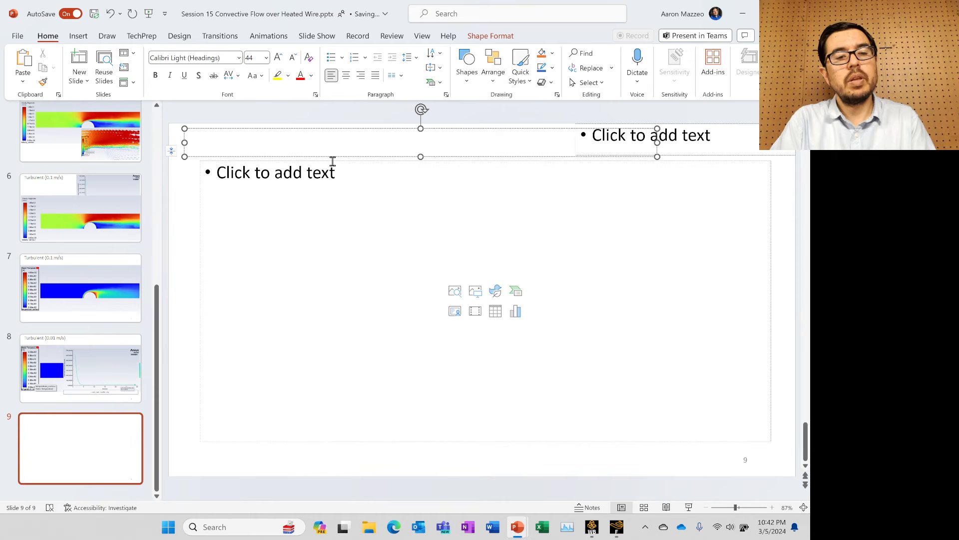
{"action": "type", "text": "Natural Con"}
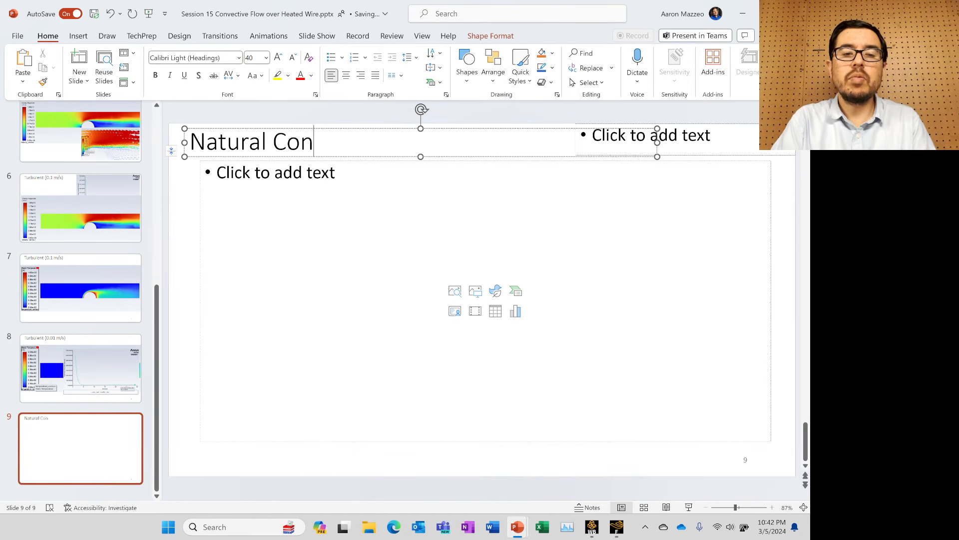
{"action": "type", "text": "vection"}
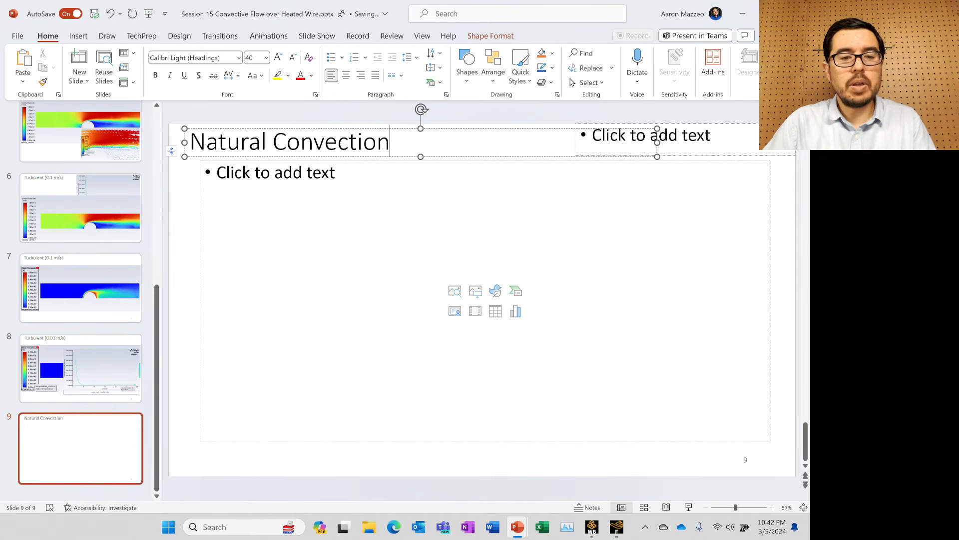
{"action": "left_click", "coordinate": [189, 272]}
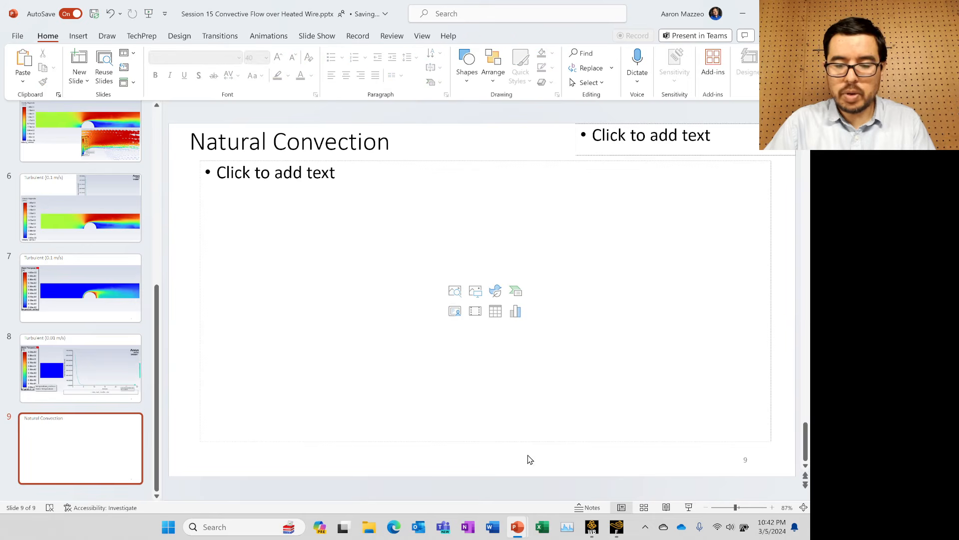
Review the natural convection conditions noted on slide 2, Convective Flow over Heated Wire, in PowerPoint
{"action": "left_click", "coordinate": [617, 527]}
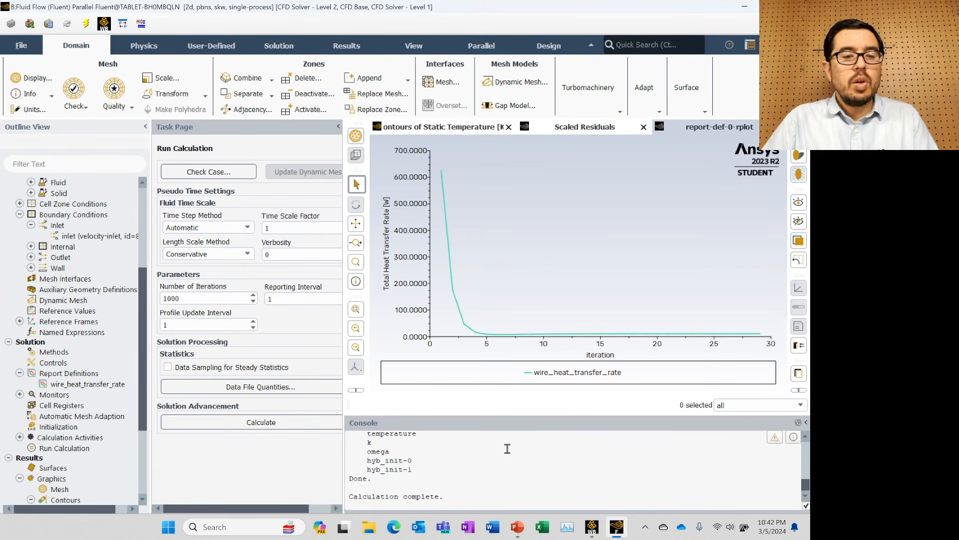
{"action": "mouse_move", "coordinate": [518, 527]}
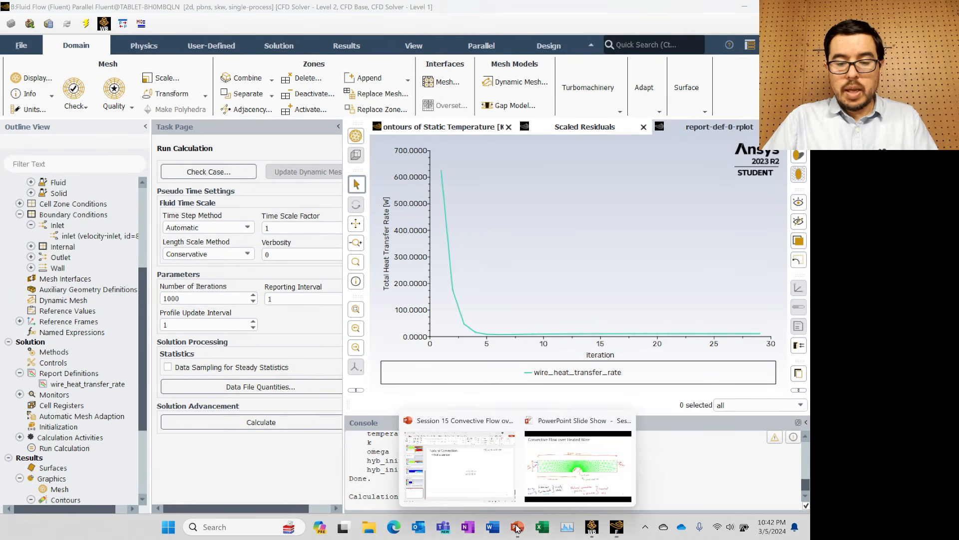
{"action": "left_click", "coordinate": [472, 485]}
{"action": "scroll", "coordinate": [85, 254], "scroll_direction": "up", "scroll_amount": 6}
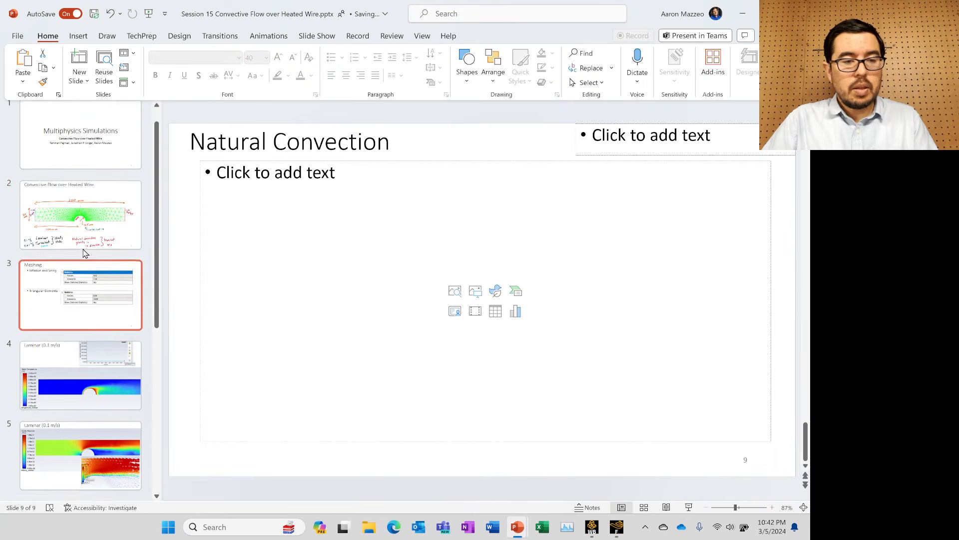
{"action": "left_click", "coordinate": [84, 250]}
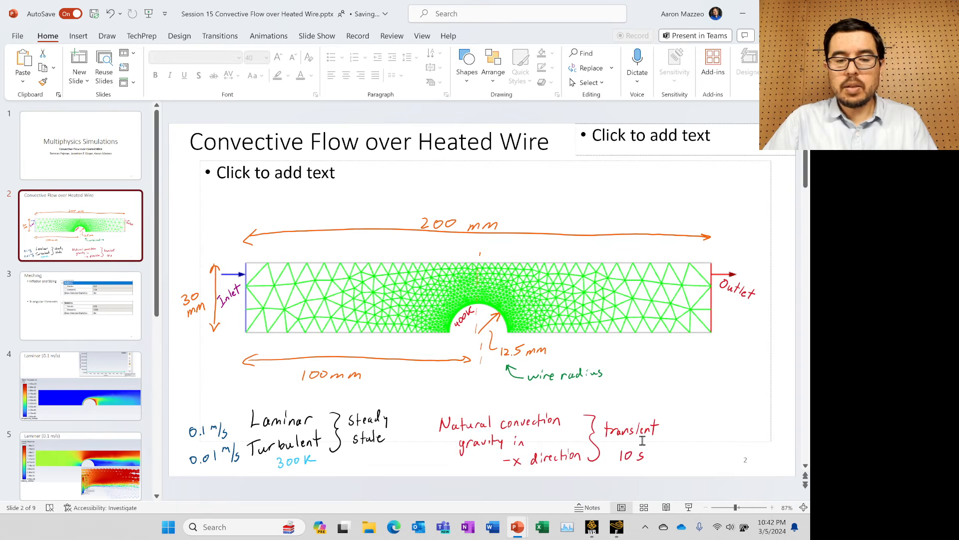
Switch to Fluent and set the solver's time formulation to Transient in the General setup
{"action": "mouse_move", "coordinate": [616, 527]}
{"action": "left_click", "coordinate": [657, 477]}
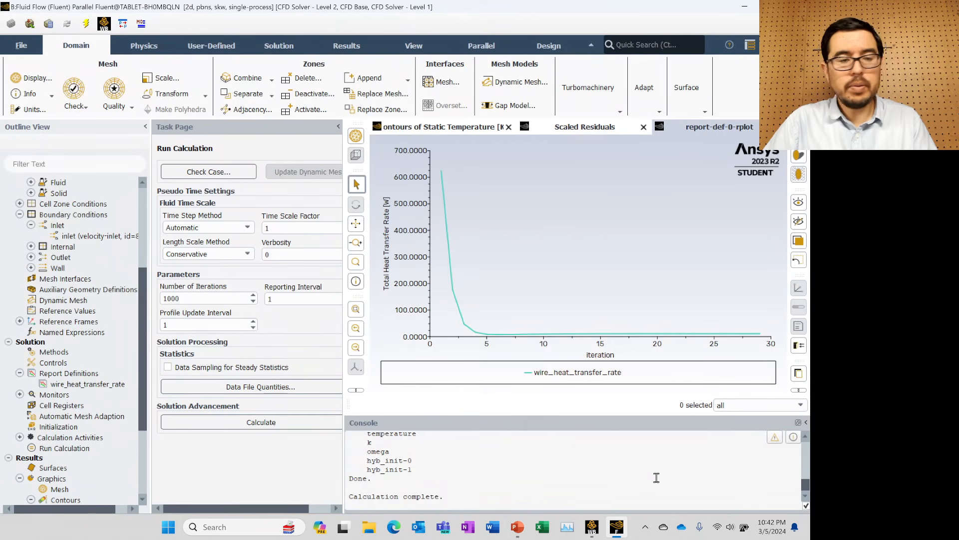
{"action": "scroll", "coordinate": [95, 245], "scroll_direction": "up", "scroll_amount": 5}
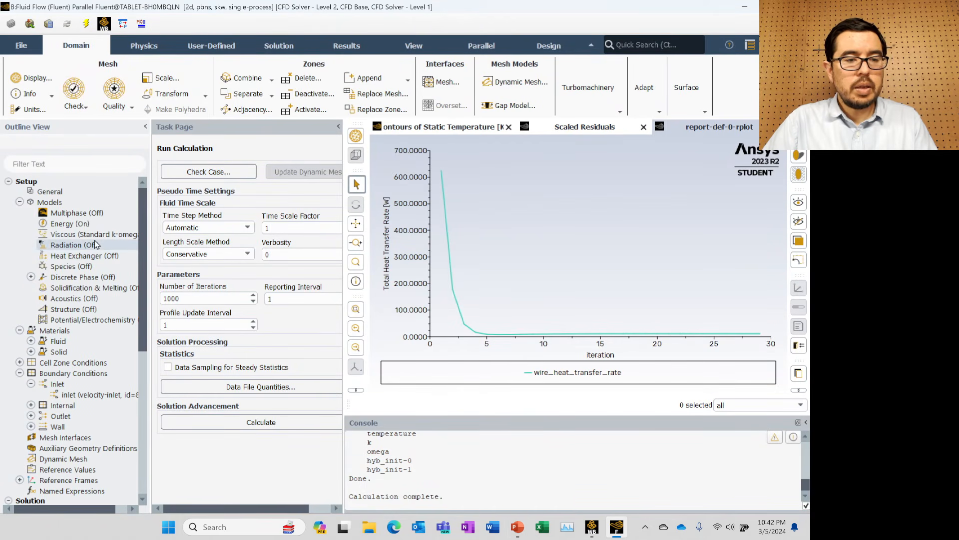
{"action": "left_click", "coordinate": [49, 193]}
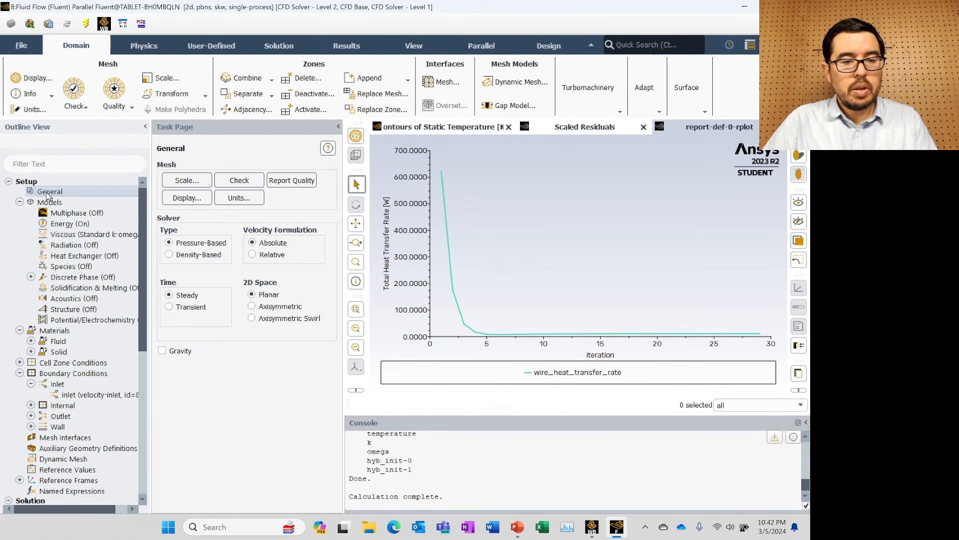
{"action": "left_click", "coordinate": [199, 308]}
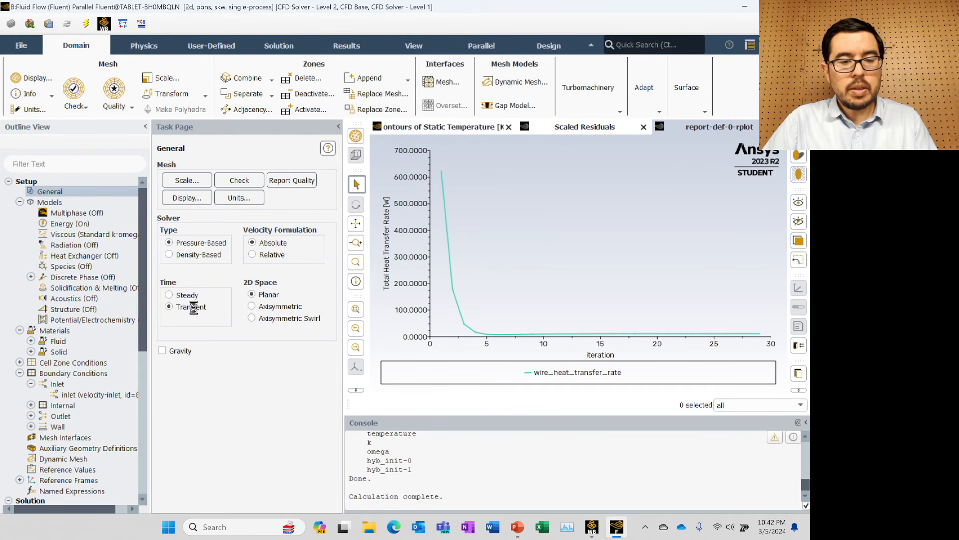
Enable gravity and set the X gravitational acceleration to -9.8 m/s²
{"action": "left_click", "coordinate": [163, 351]}
{"action": "double_click", "coordinate": [218, 381]}
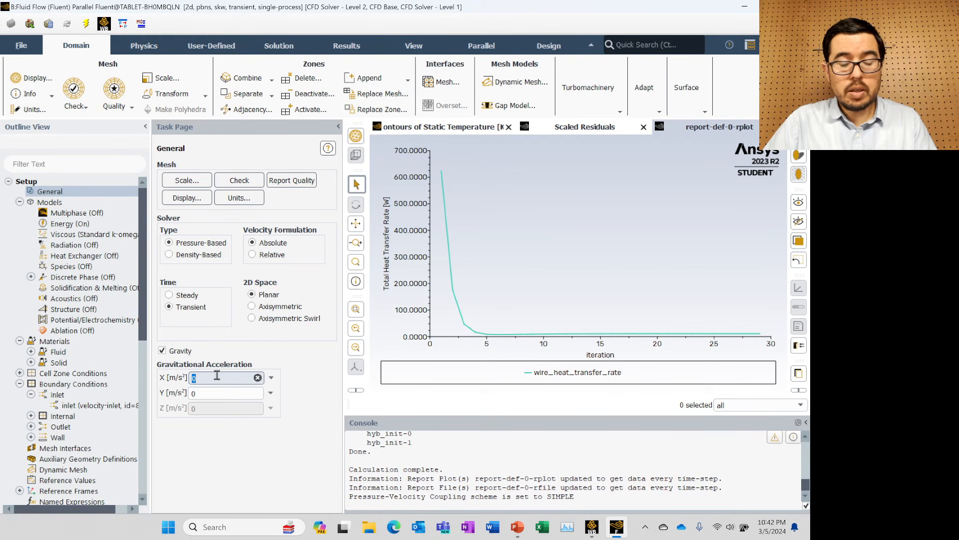
{"action": "type", "text": "-9."}
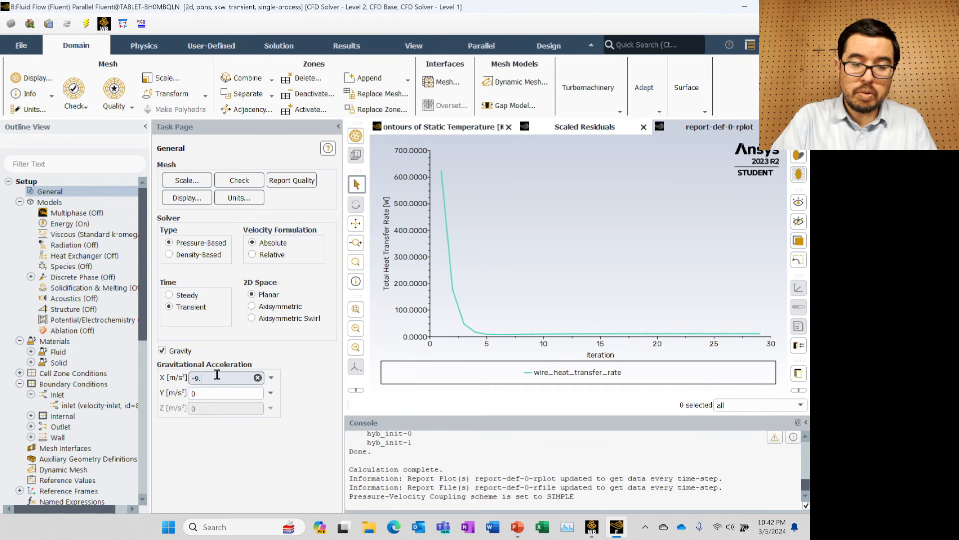
{"action": "type", "text": "8"}
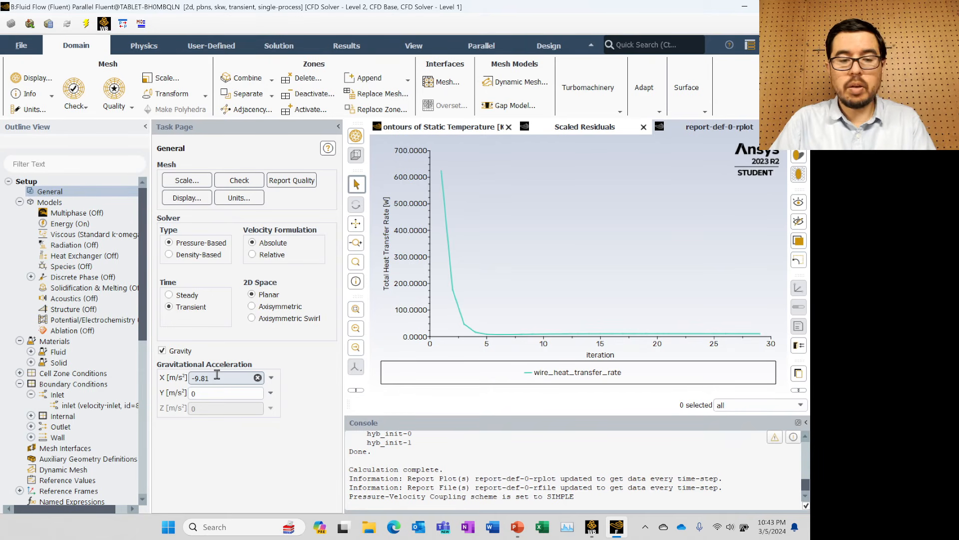
{"action": "key", "text": "Return"}
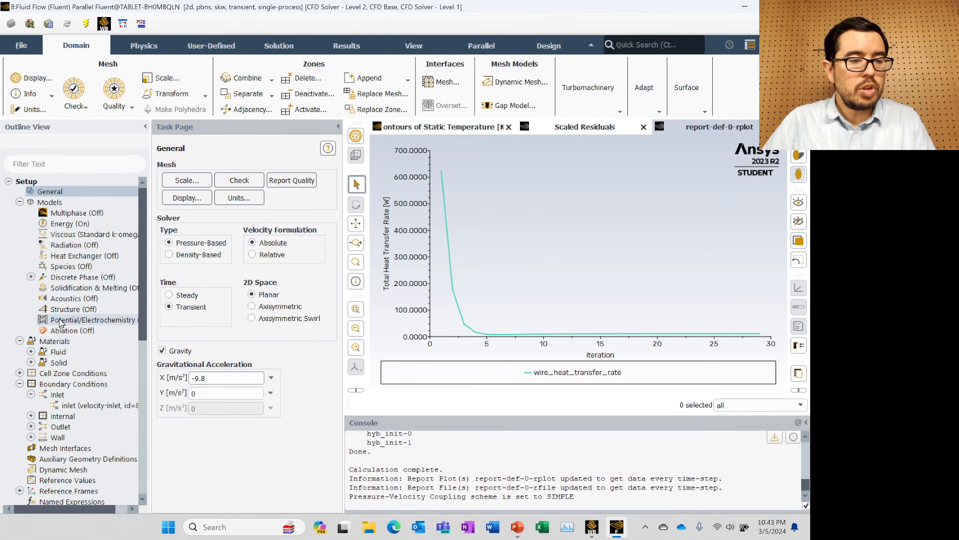
Change the air material's density model to ideal-gas, apply the change and close the material settings
{"action": "left_click", "coordinate": [31, 351]}
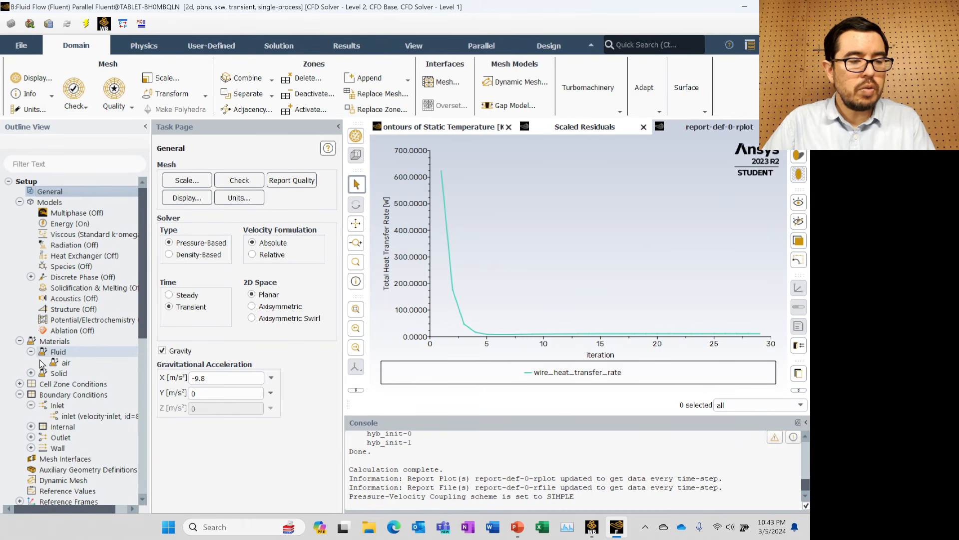
{"action": "left_click", "coordinate": [60, 364]}
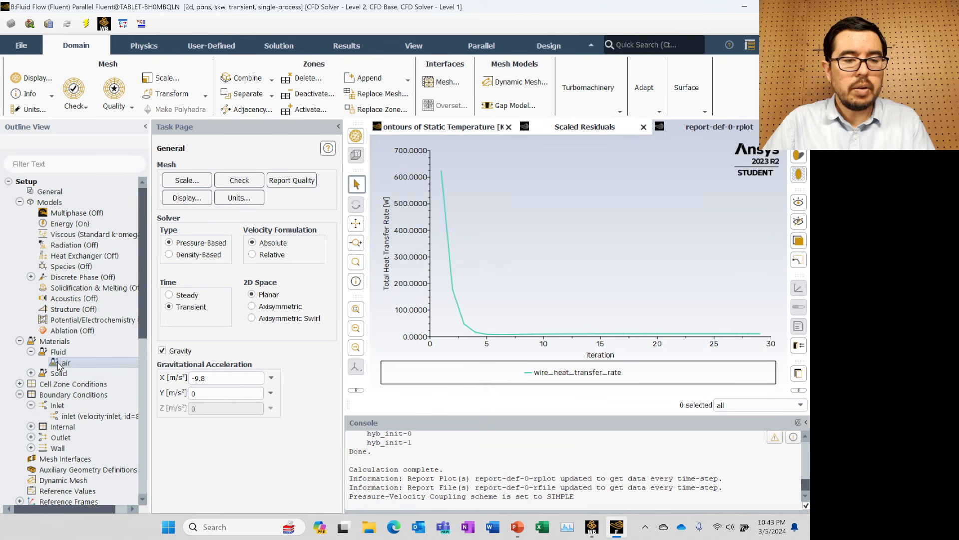
{"action": "double_click", "coordinate": [60, 364]}
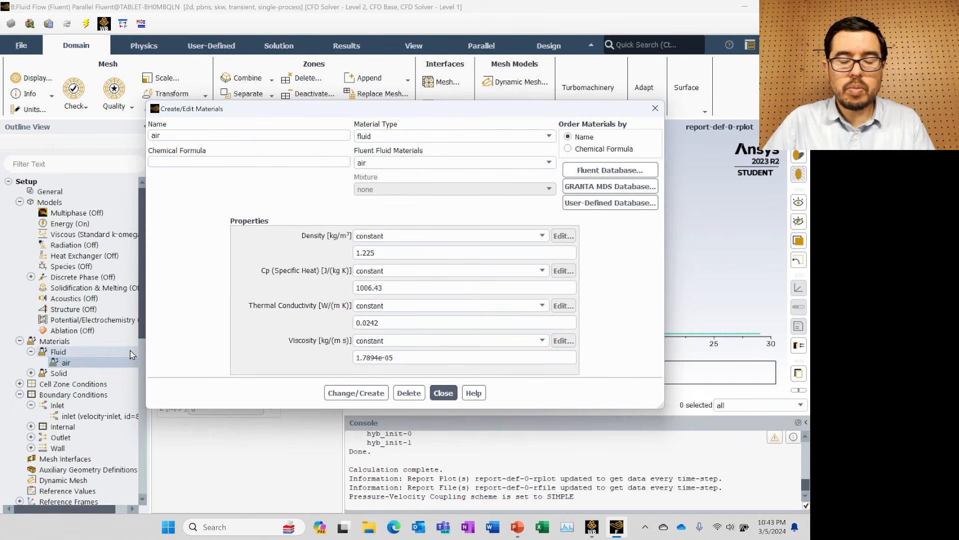
{"action": "left_click", "coordinate": [543, 236]}
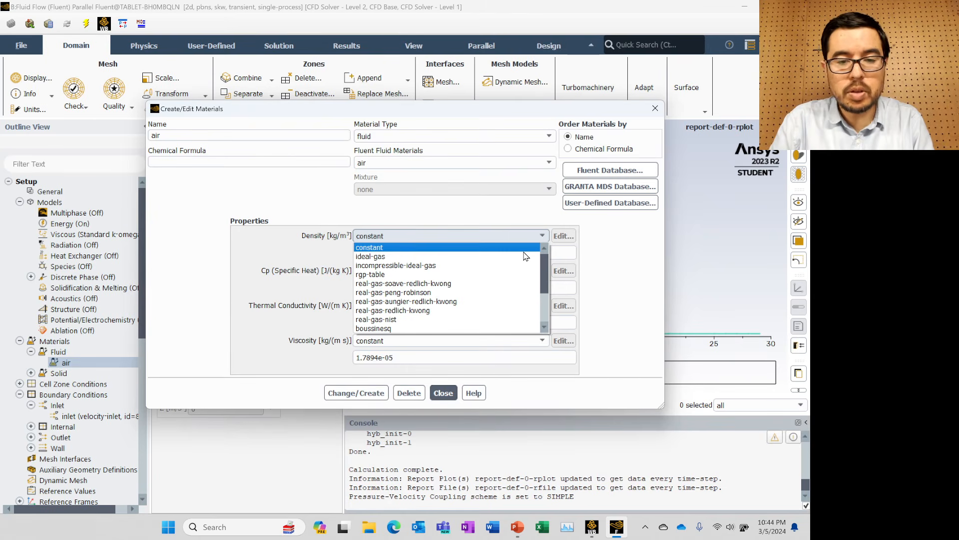
{"action": "left_click", "coordinate": [417, 257]}
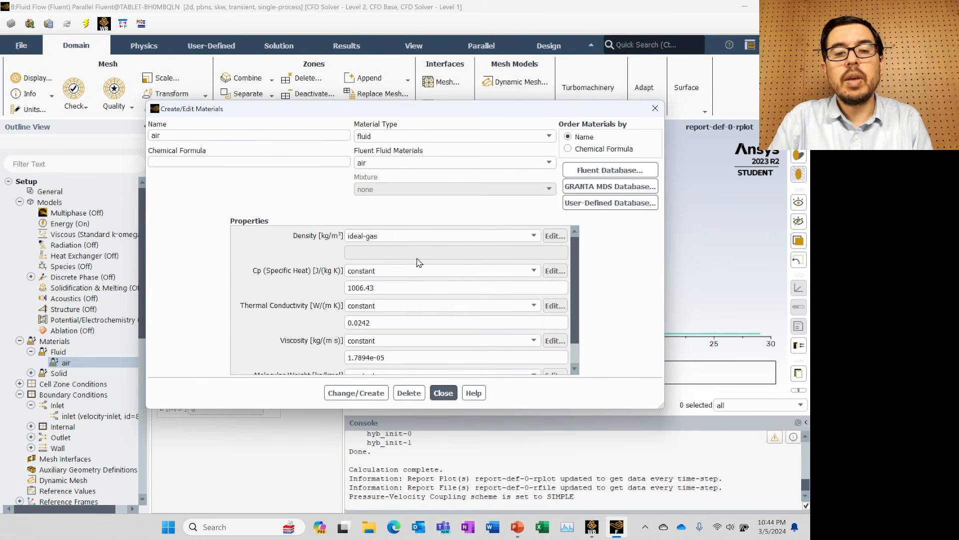
{"action": "left_click", "coordinate": [356, 393]}
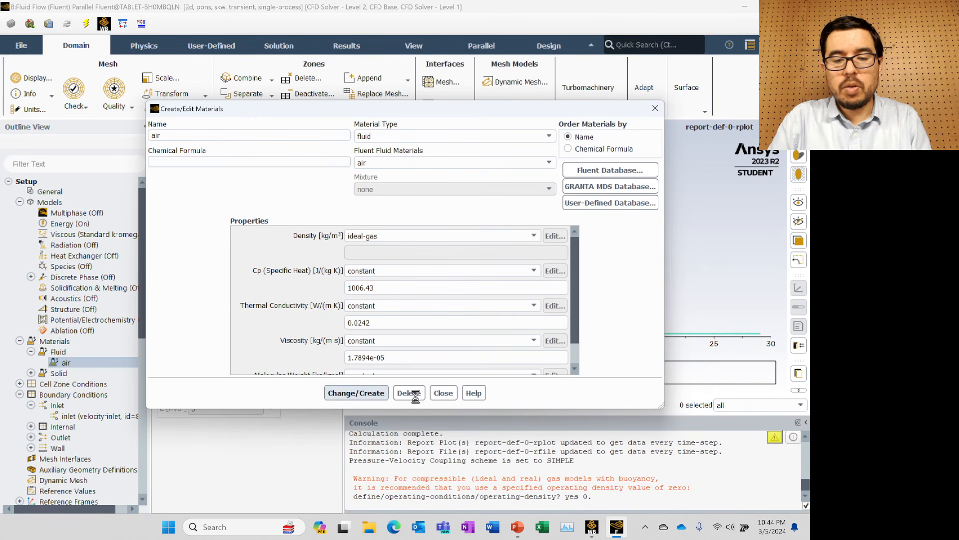
{"action": "left_click", "coordinate": [444, 393]}
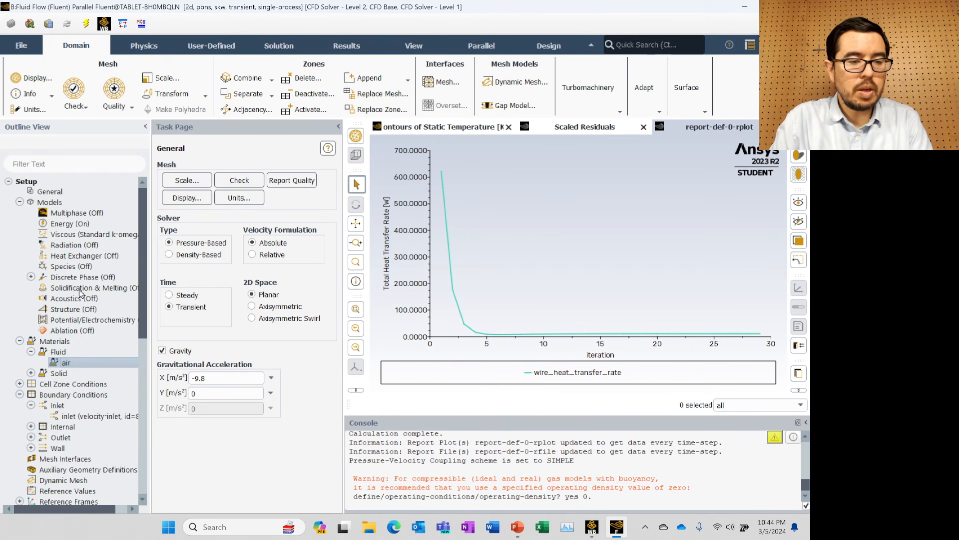
Set the inlet's velocity magnitude to 0 m/s, apply the boundary condition and close its settings
{"action": "left_click", "coordinate": [64, 419]}
{"action": "double_click", "coordinate": [62, 416]}
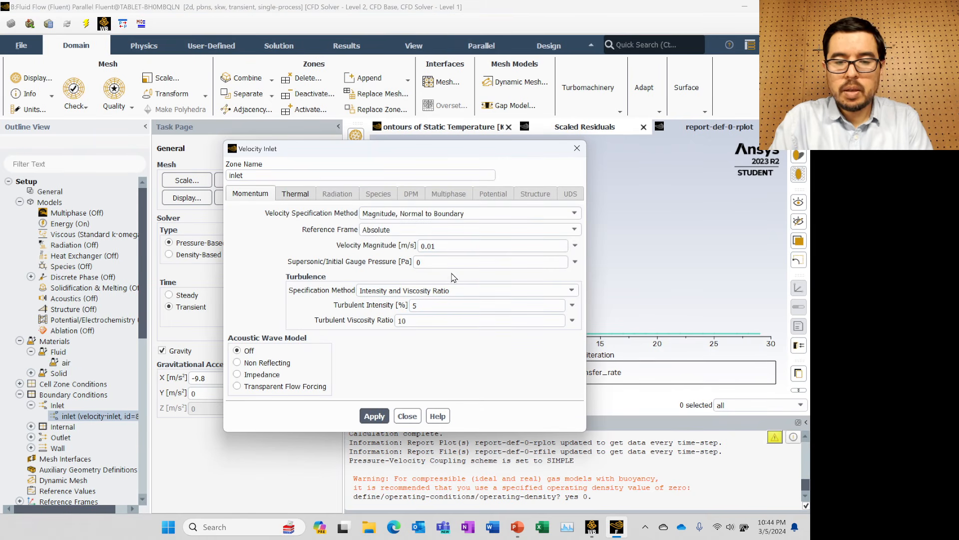
{"action": "key", "text": "BackSpace"}
{"action": "key", "text": "BackSpace"}
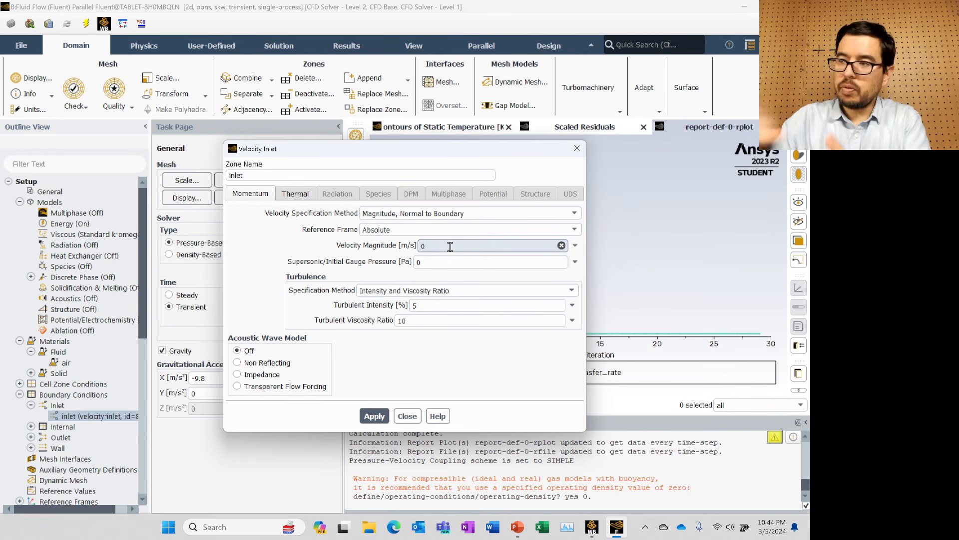
{"action": "left_click", "coordinate": [375, 417]}
{"action": "left_click", "coordinate": [408, 416]}
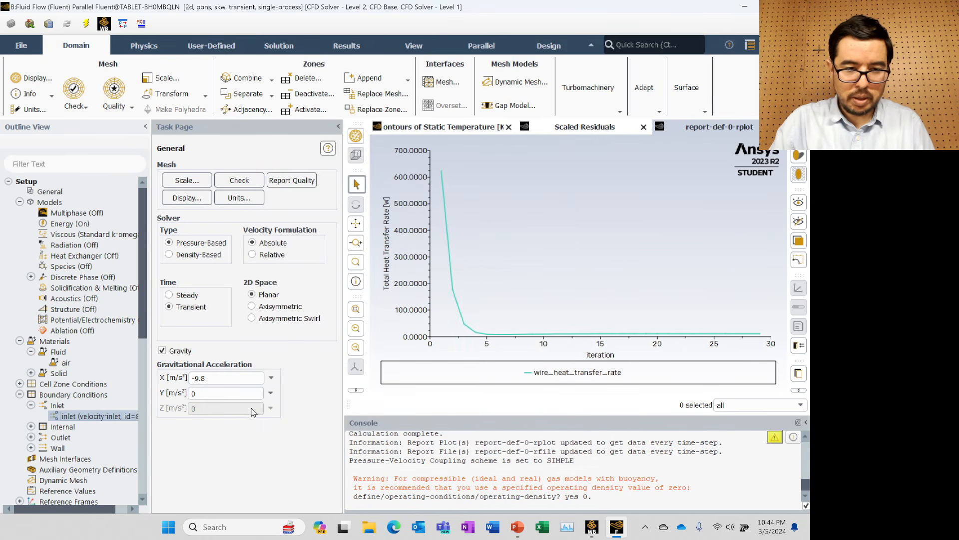
Configure the transient run with 10 time steps and a maximum of 100 iterations per time step
{"action": "scroll", "coordinate": [106, 343], "scroll_direction": "down", "scroll_amount": 7}
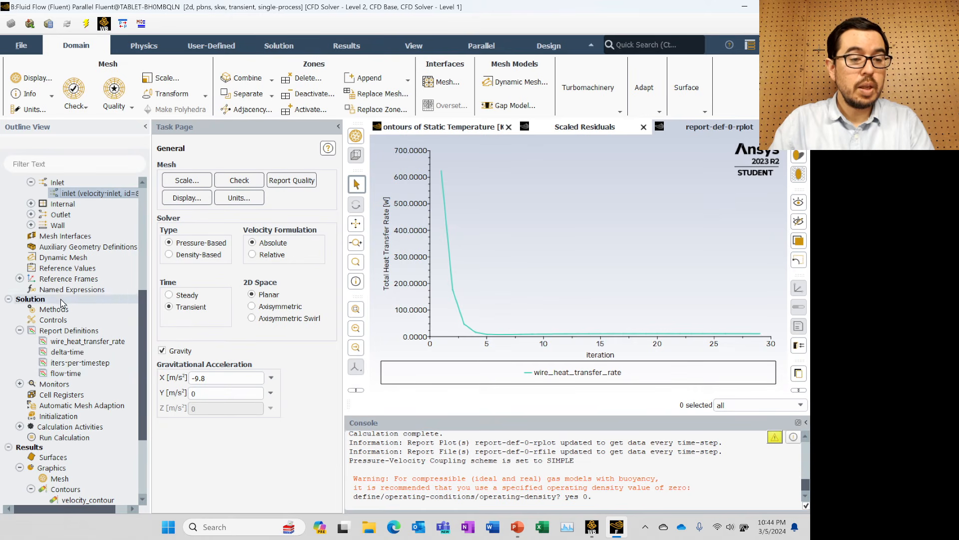
{"action": "left_click", "coordinate": [65, 437]}
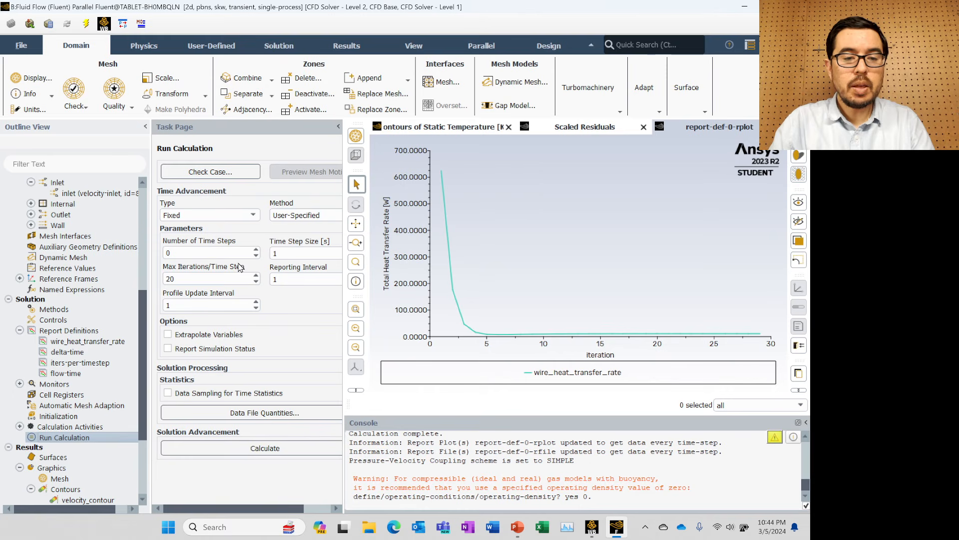
{"action": "double_click", "coordinate": [212, 253]}
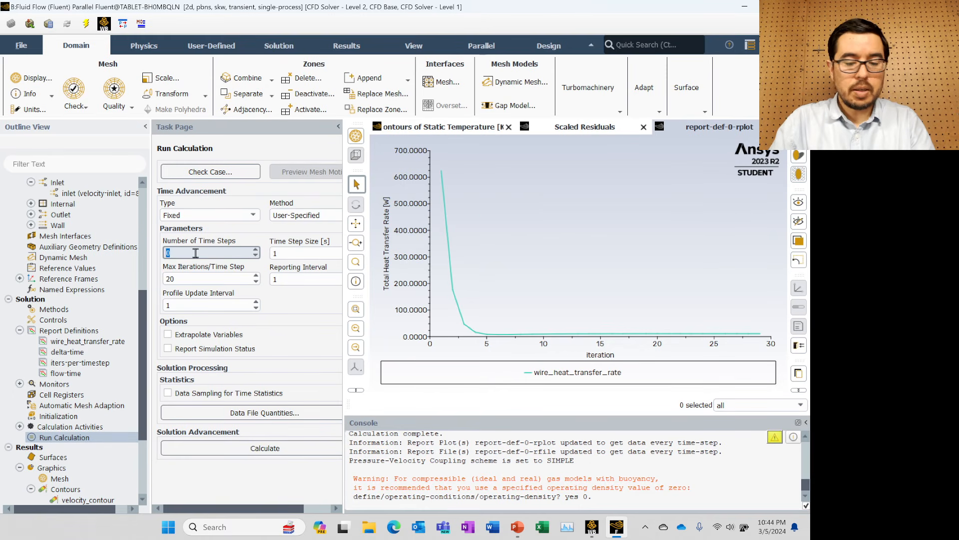
{"action": "type", "text": "10"}
{"action": "left_click", "coordinate": [302, 254]}
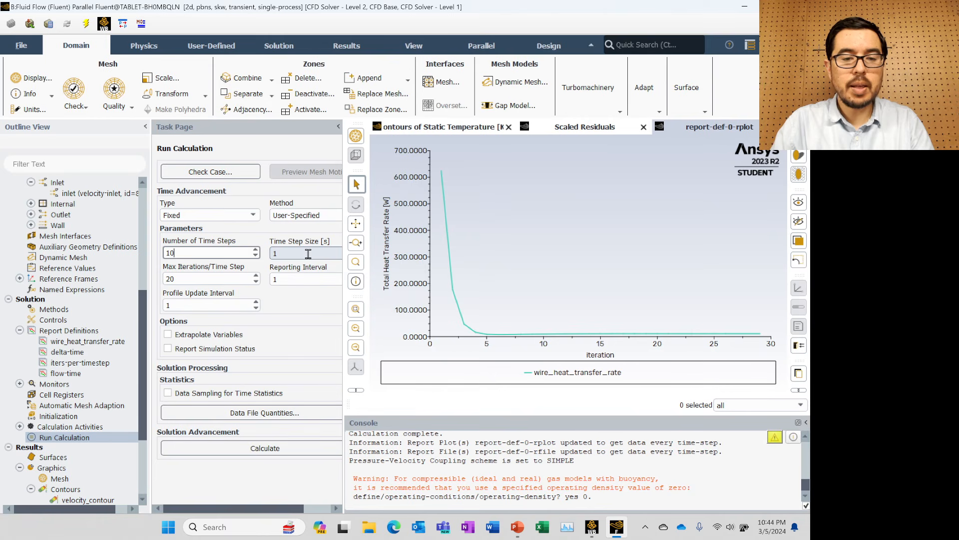
{"action": "double_click", "coordinate": [223, 279]}
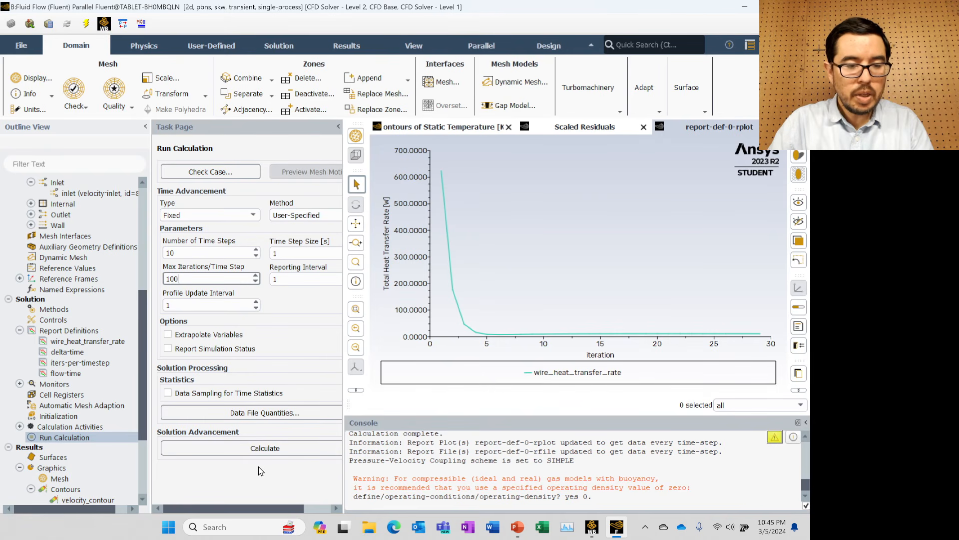
Initialize the solution, discarding the unsaved data, run the transient calculation to completion and display the static temperature contour
{"action": "right_click", "coordinate": [67, 438]}
{"action": "left_click", "coordinate": [96, 470]}
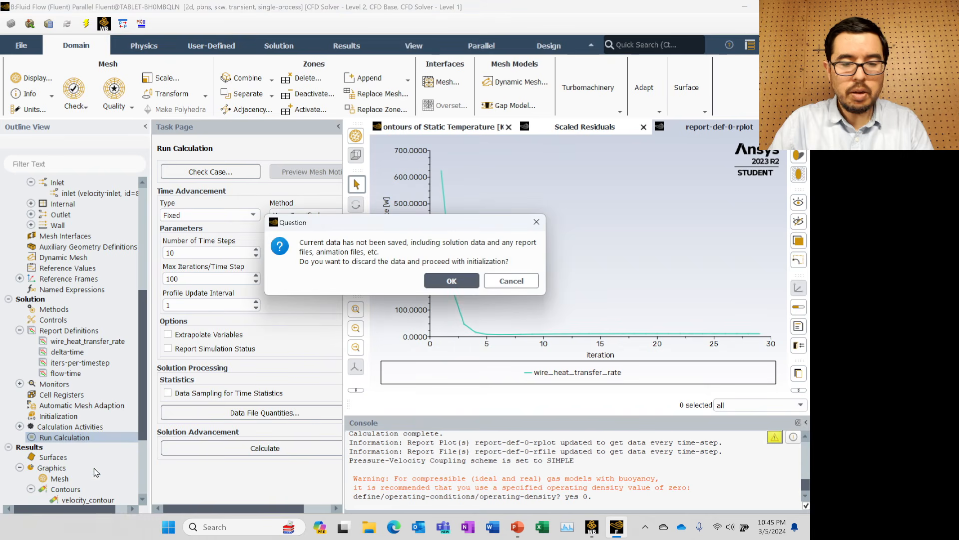
{"action": "left_click", "coordinate": [452, 281]}
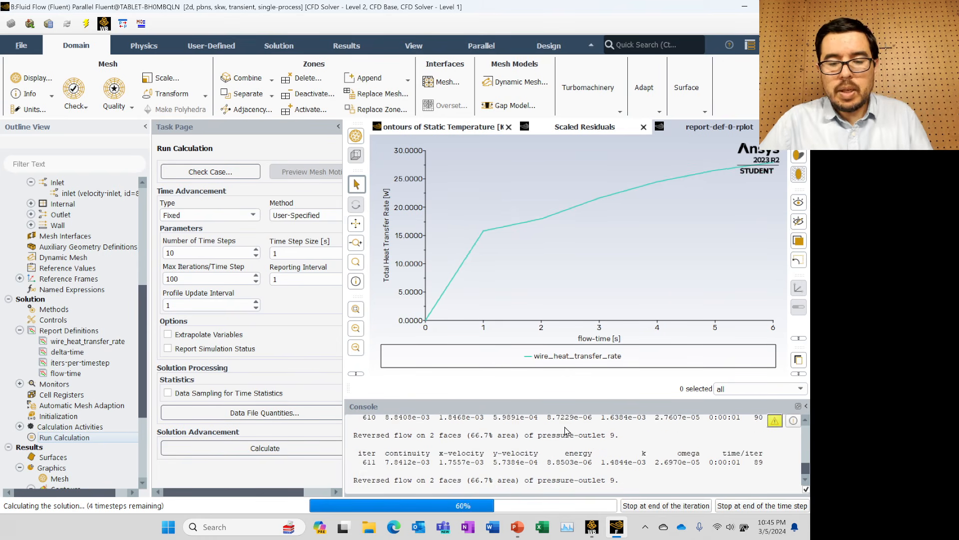
{"action": "left_click", "coordinate": [600, 131]}
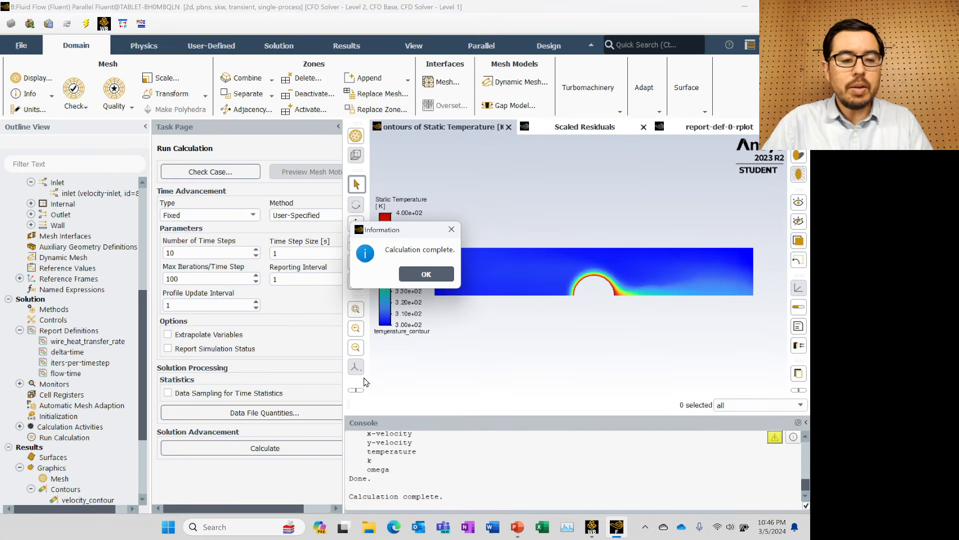
{"action": "left_click", "coordinate": [426, 275]}
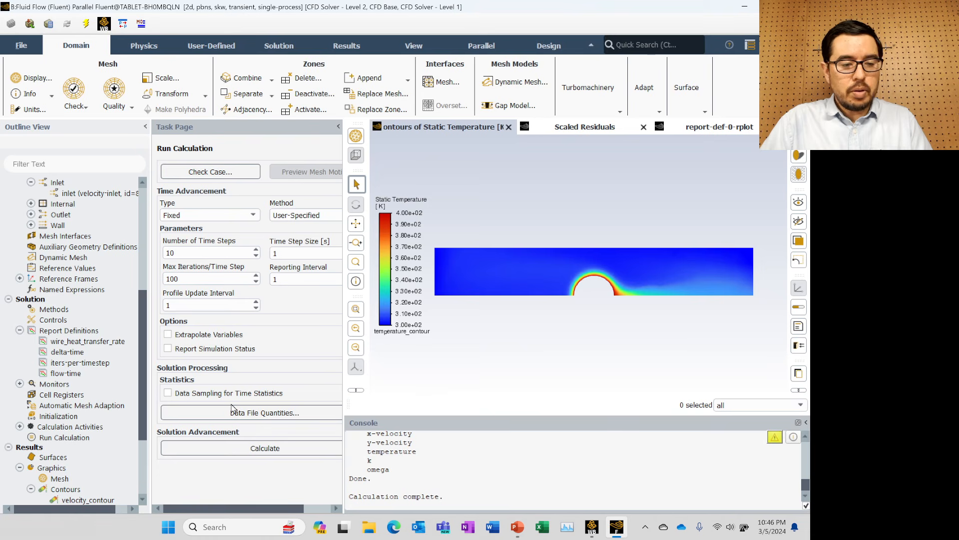
Display velocity_contour in a new graphics window
{"action": "scroll", "coordinate": [97, 429], "scroll_direction": "down", "scroll_amount": 3}
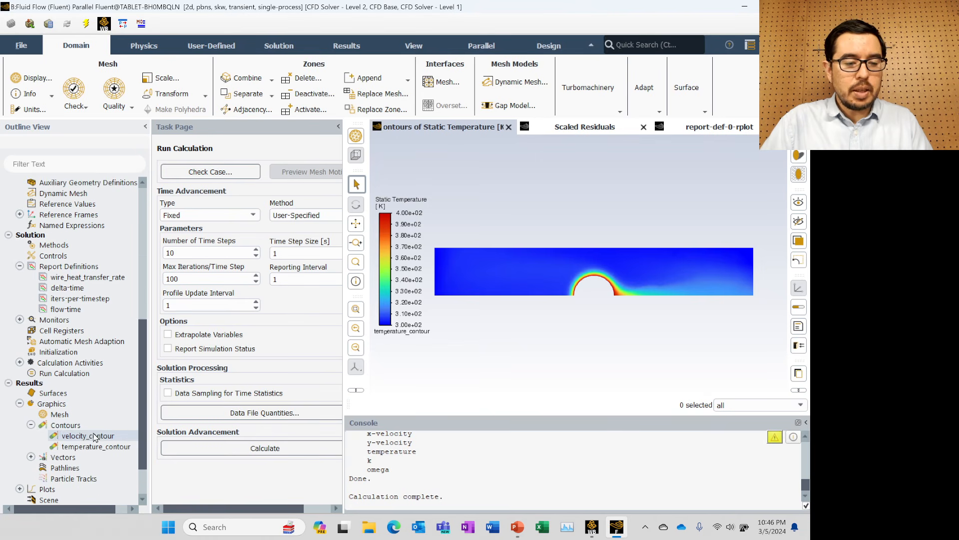
{"action": "right_click", "coordinate": [91, 436]}
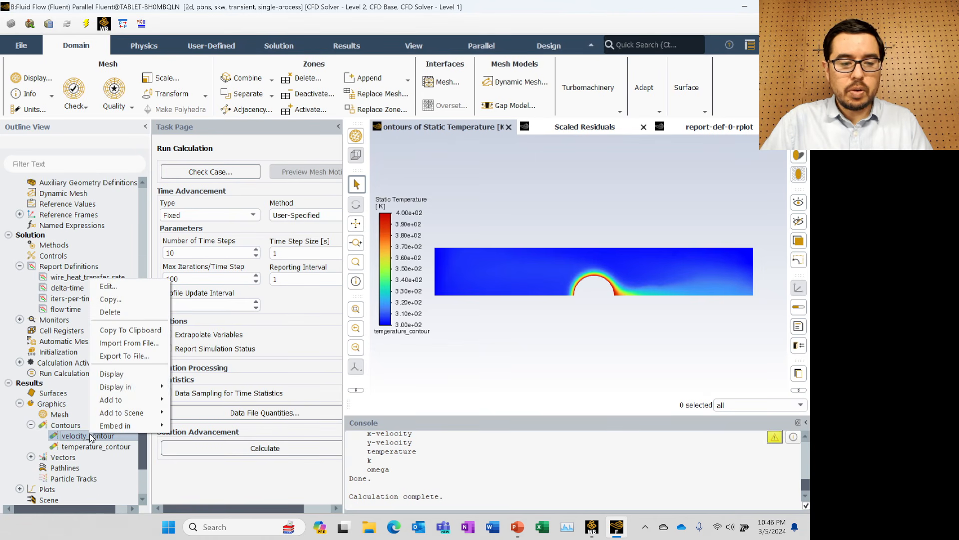
{"action": "left_click", "coordinate": [115, 384]}
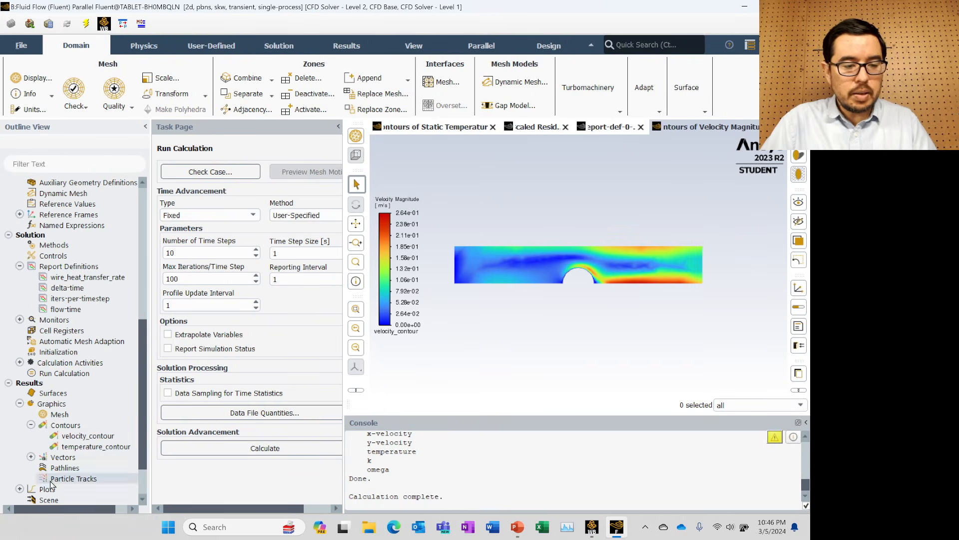
Display the vector-1 velocity vector plot in the graphics window
{"action": "left_click", "coordinate": [31, 457]}
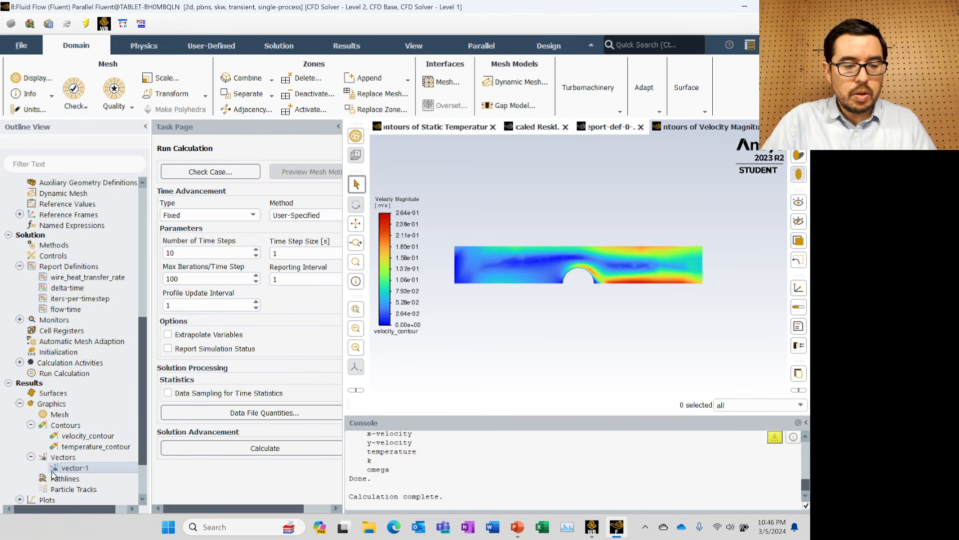
{"action": "right_click", "coordinate": [59, 469]}
{"action": "left_click", "coordinate": [70, 422]}
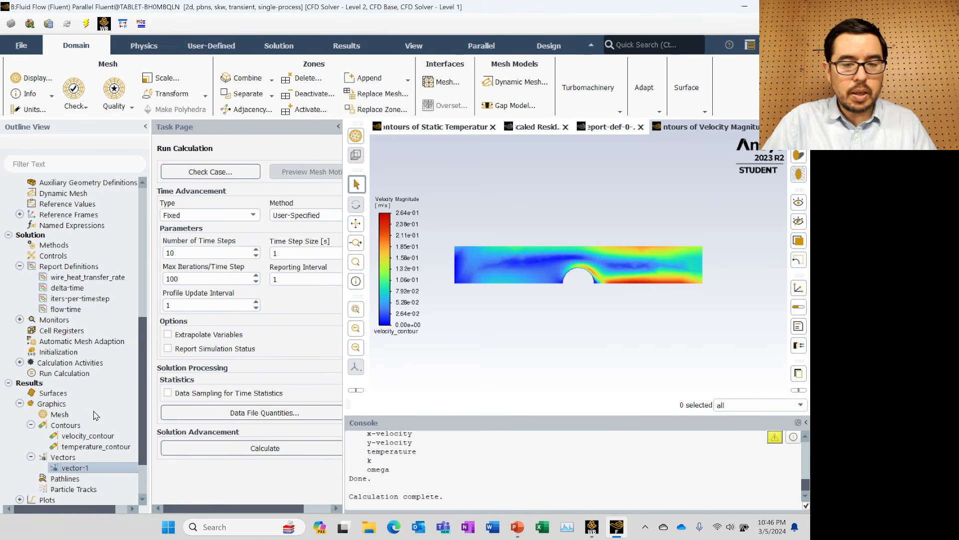
Examine the velocity vectors around the heated wire and in the recirculation region along the channel
{"action": "scroll", "coordinate": [542, 286], "scroll_direction": "up", "scroll_amount": 5}
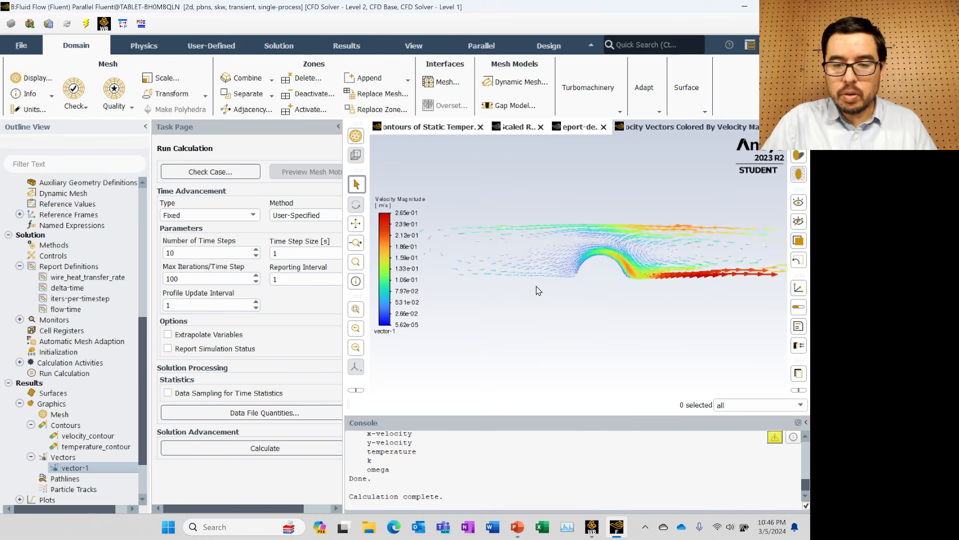
{"action": "scroll", "coordinate": [532, 288], "scroll_direction": "down", "scroll_amount": 4}
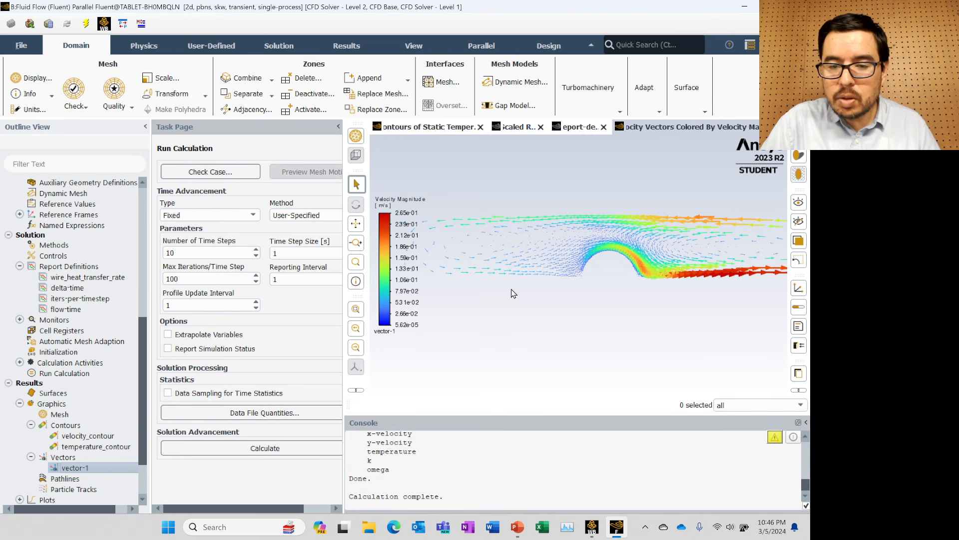
{"action": "scroll", "coordinate": [508, 272], "scroll_direction": "up", "scroll_amount": 3}
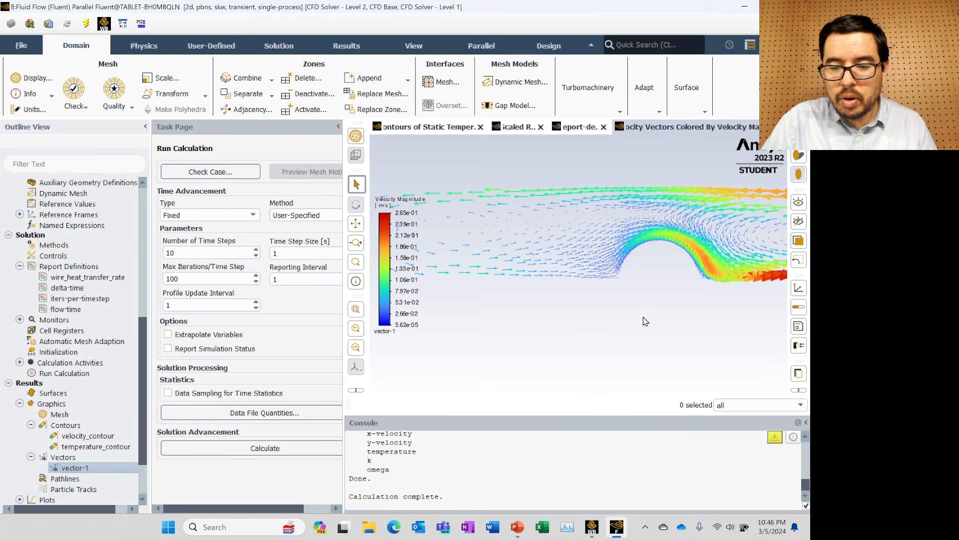
{"action": "left_click_drag", "start_coordinate": [646, 321], "coordinate": [548, 299]}
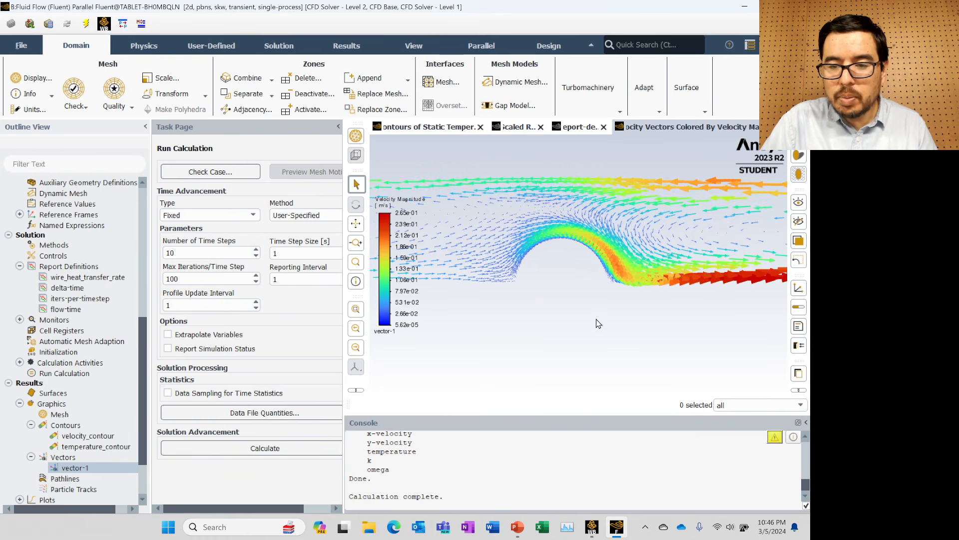
{"action": "left_click_drag", "start_coordinate": [598, 324], "coordinate": [538, 330]}
{"action": "left_click_drag", "start_coordinate": [631, 325], "coordinate": [554, 297]}
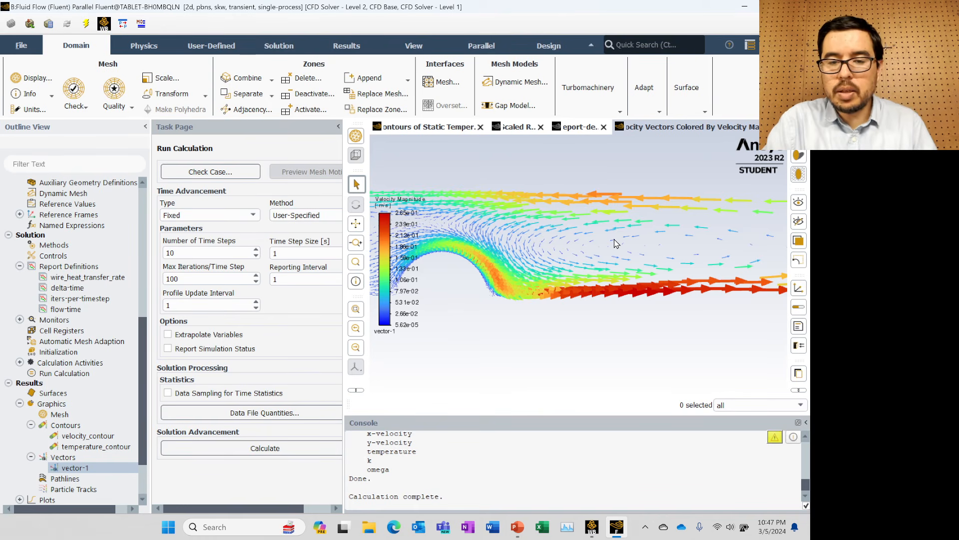
{"action": "scroll", "coordinate": [535, 251], "scroll_direction": "up", "scroll_amount": 1}
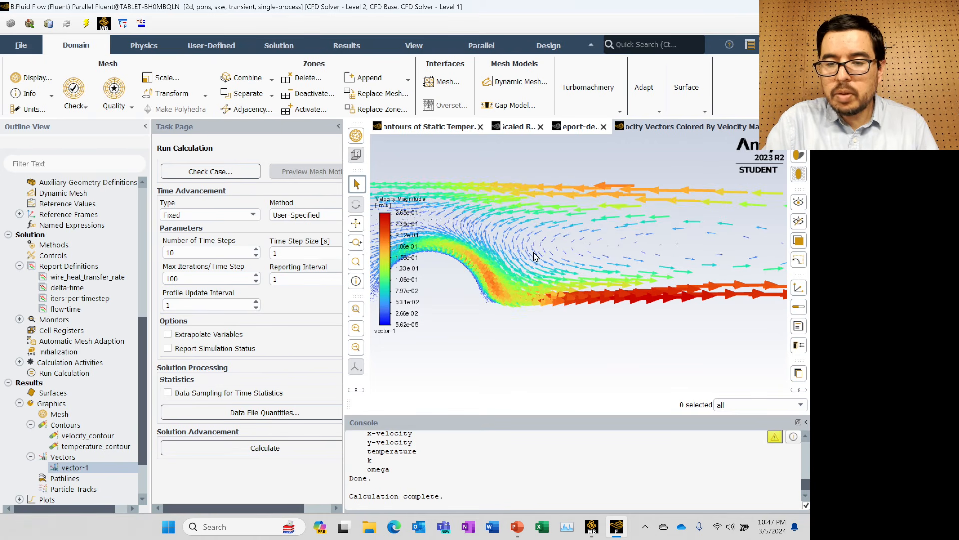
{"action": "scroll", "coordinate": [534, 257], "scroll_direction": "up", "scroll_amount": 2}
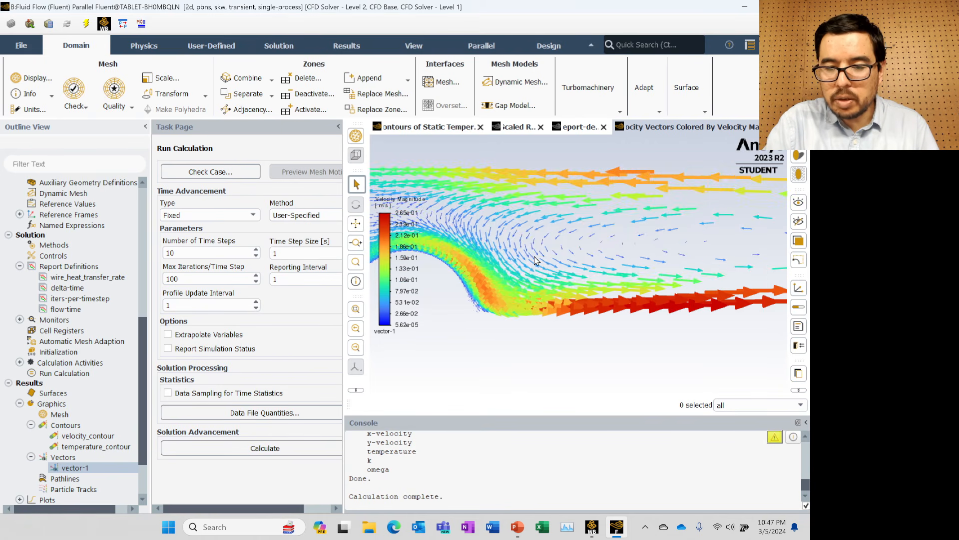
{"action": "scroll", "coordinate": [534, 260], "scroll_direction": "down", "scroll_amount": 4}
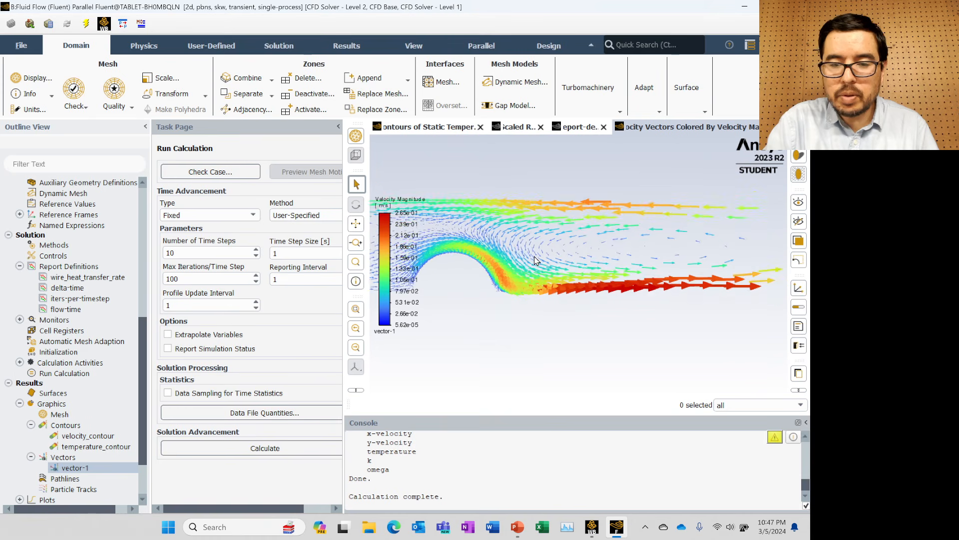
{"action": "left_click_drag", "start_coordinate": [516, 300], "coordinate": [603, 297]}
{"action": "scroll", "coordinate": [519, 284], "scroll_direction": "up", "scroll_amount": 2}
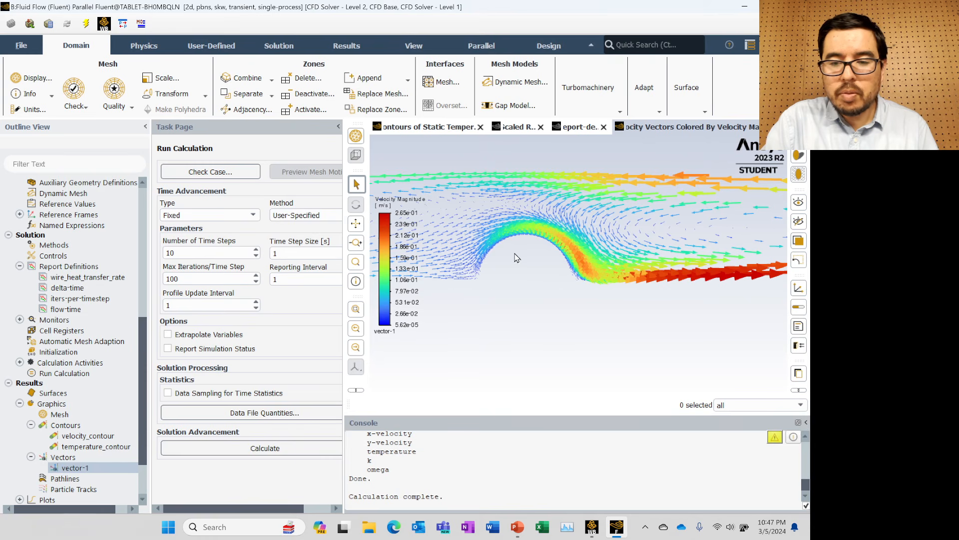
{"action": "left_click_drag", "start_coordinate": [517, 258], "coordinate": [587, 256]}
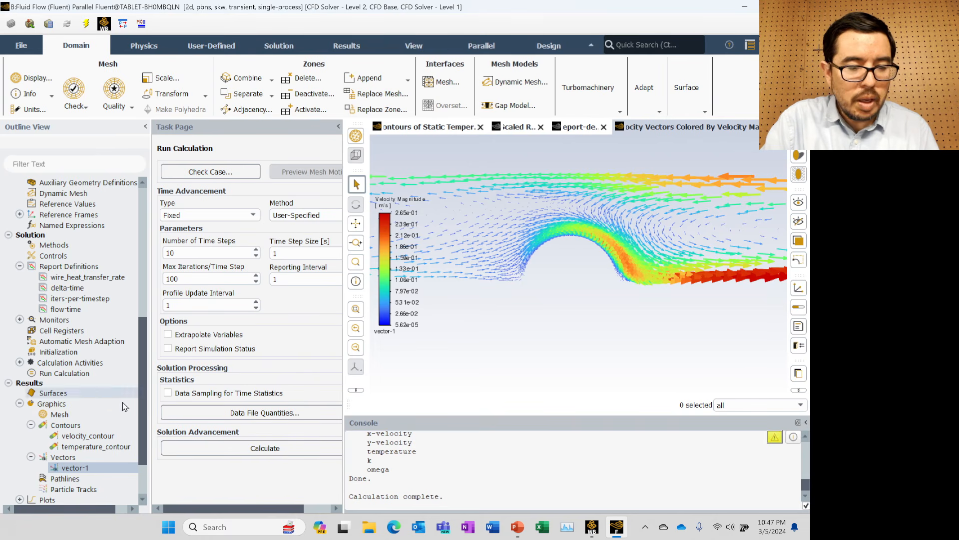
Display temperature_contour and frame the whole channel beside its color legend
{"action": "right_click", "coordinate": [78, 447]}
{"action": "left_click", "coordinate": [96, 388]}
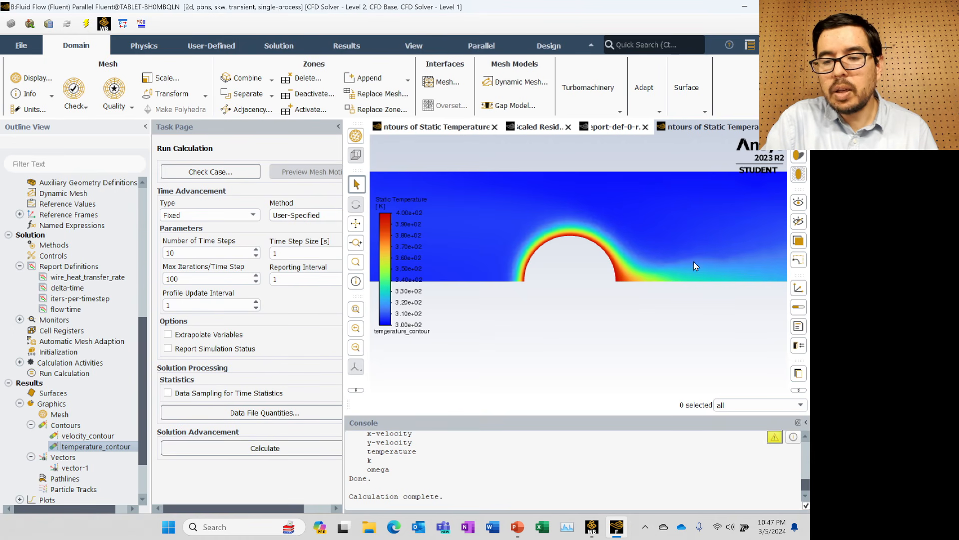
{"action": "scroll", "coordinate": [685, 250], "scroll_direction": "down", "scroll_amount": 2}
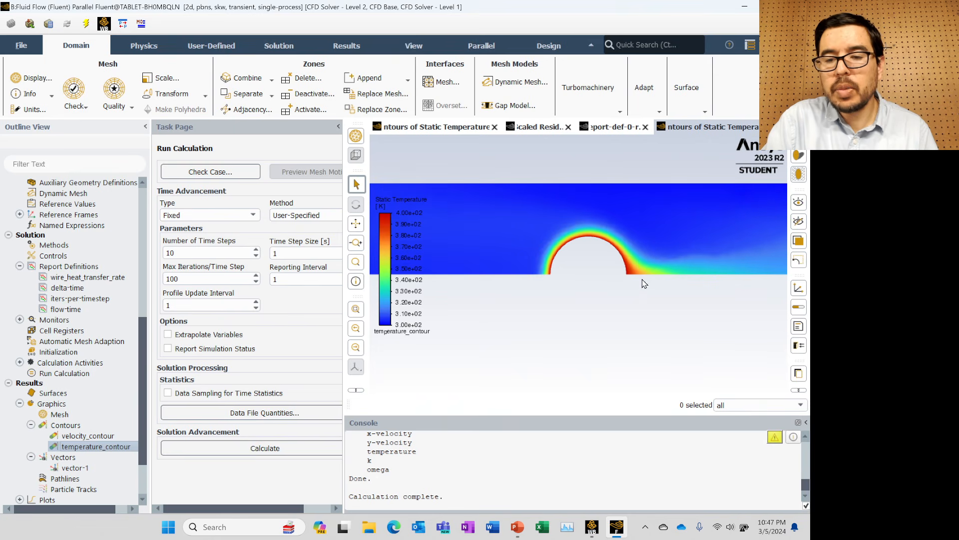
{"action": "scroll", "coordinate": [667, 257], "scroll_direction": "up", "scroll_amount": 2}
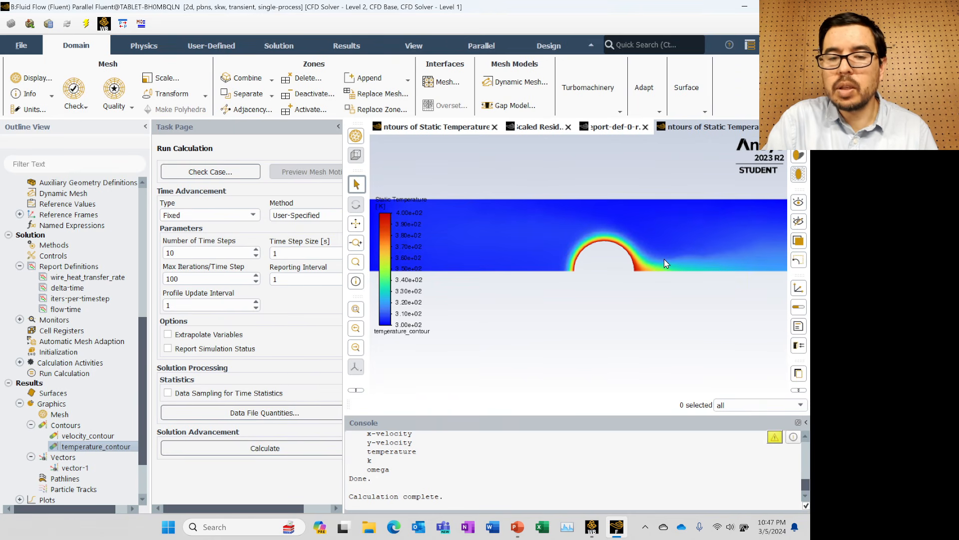
{"action": "scroll", "coordinate": [663, 260], "scroll_direction": "down", "scroll_amount": 2}
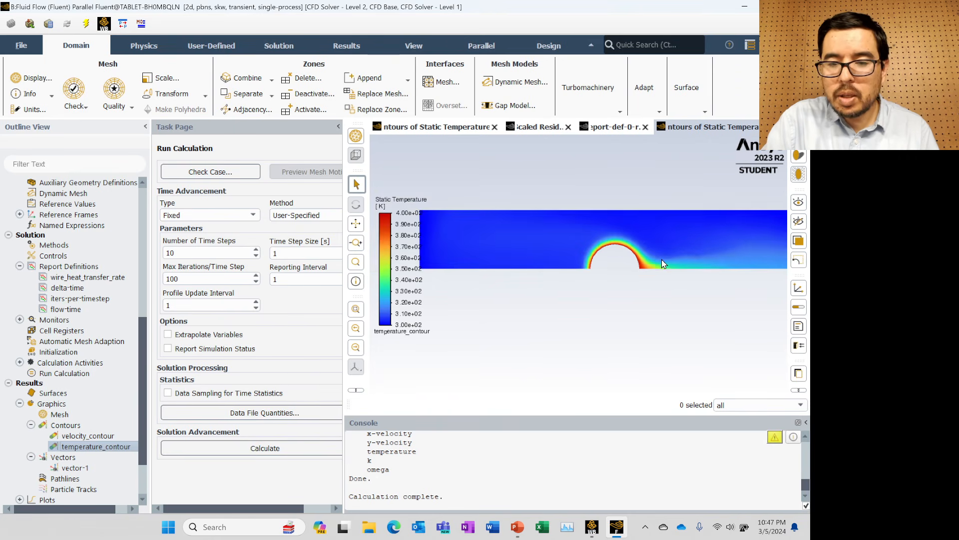
{"action": "left_click_drag", "start_coordinate": [664, 292], "coordinate": [634, 302]}
{"action": "scroll", "coordinate": [633, 300], "scroll_direction": "down", "scroll_amount": 1}
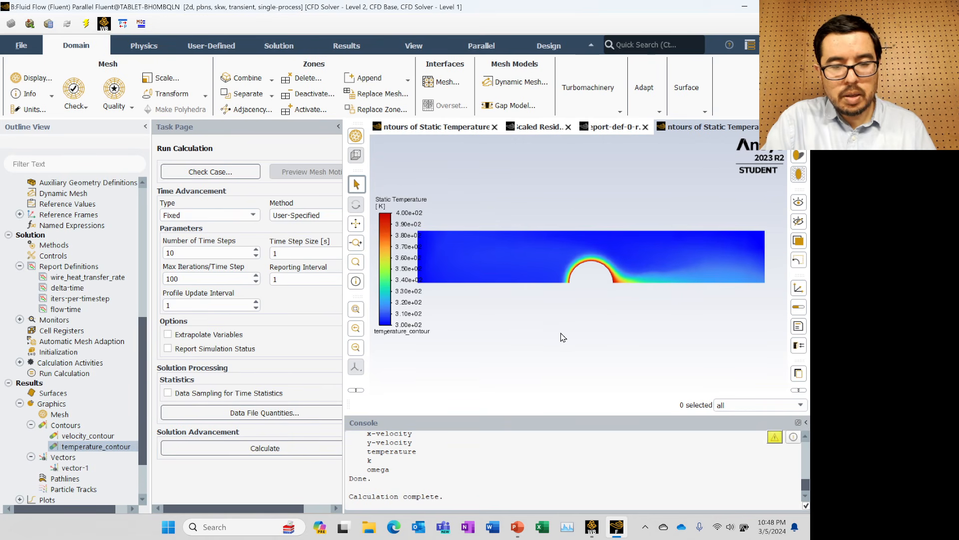
{"action": "left_click_drag", "start_coordinate": [590, 336], "coordinate": [602, 337]}
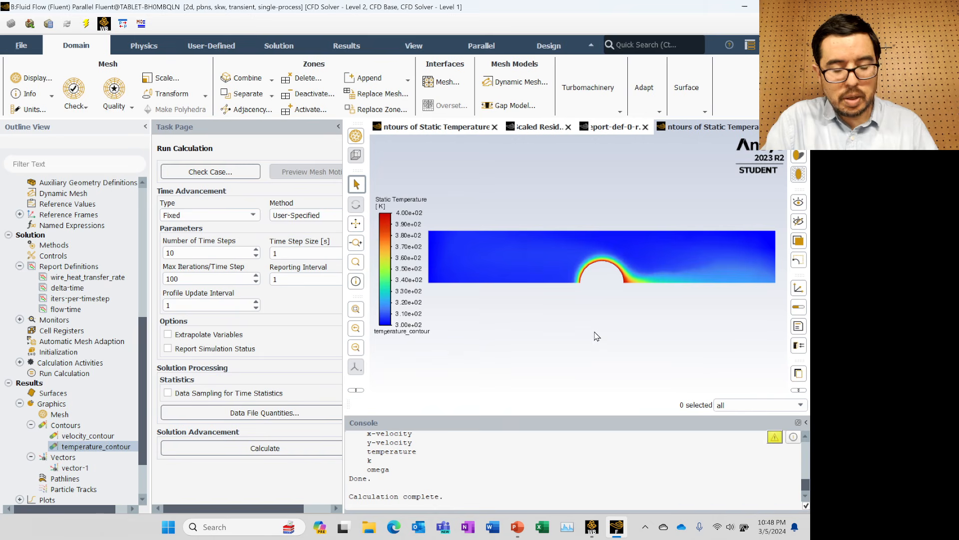
Capture the static temperature contour with its legend and paste the image onto the Natural Convection slide in PowerPoint
{"action": "key", "text": "super+shift+s"}
{"action": "left_click_drag", "start_coordinate": [371, 186], "coordinate": [781, 348]}
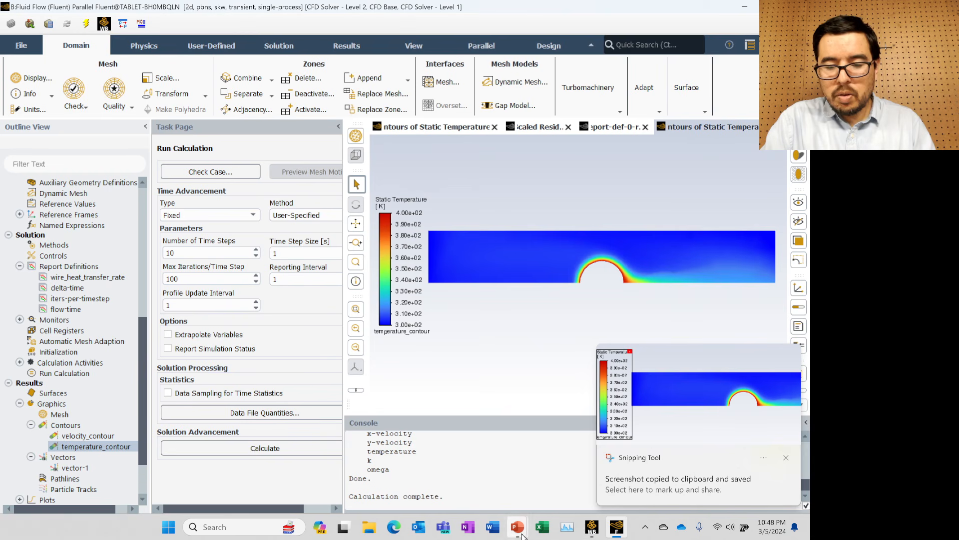
{"action": "mouse_move", "coordinate": [518, 527]}
{"action": "left_click", "coordinate": [483, 502]}
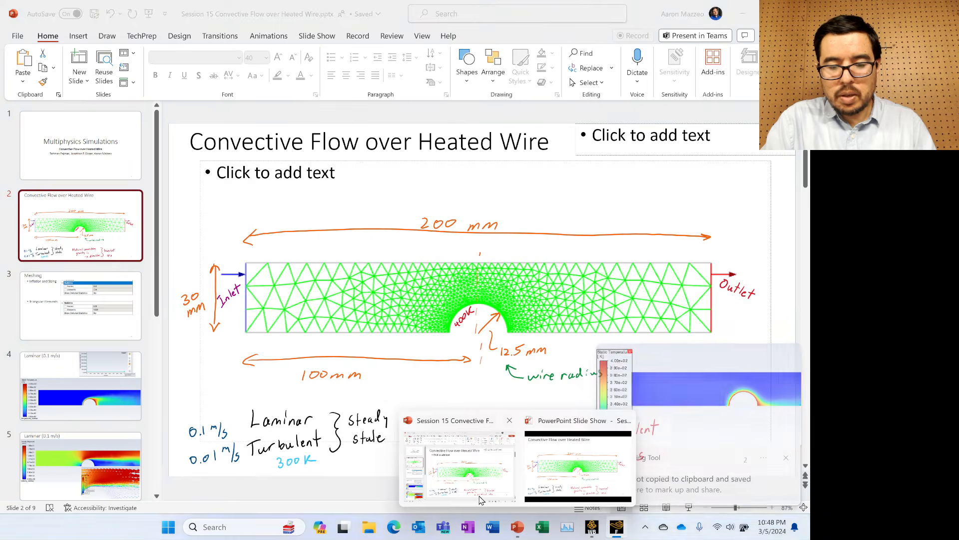
{"action": "scroll", "coordinate": [112, 452], "scroll_direction": "down", "scroll_amount": 5}
{"action": "scroll", "coordinate": [113, 451], "scroll_direction": "down", "scroll_amount": 2}
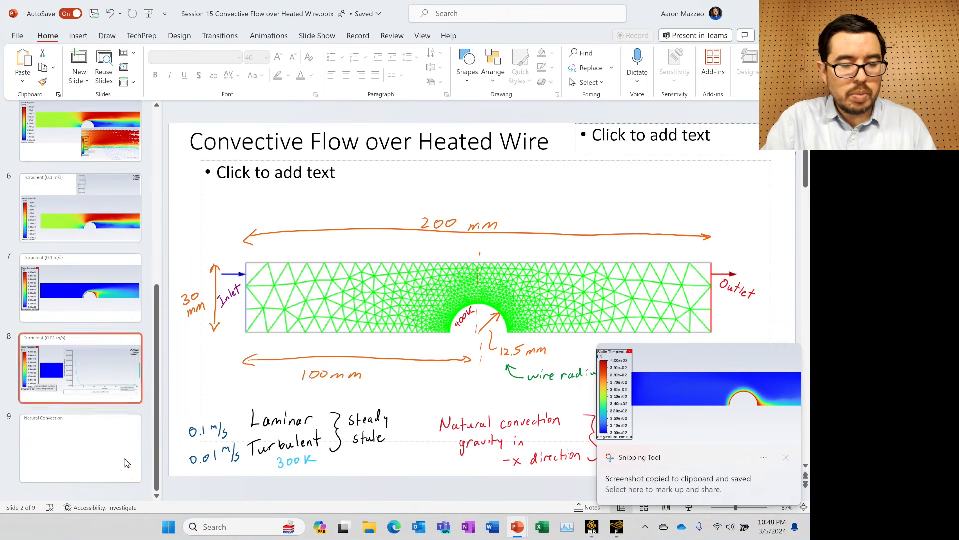
{"action": "left_click", "coordinate": [85, 449]}
{"action": "key", "text": "ctrl+v"}
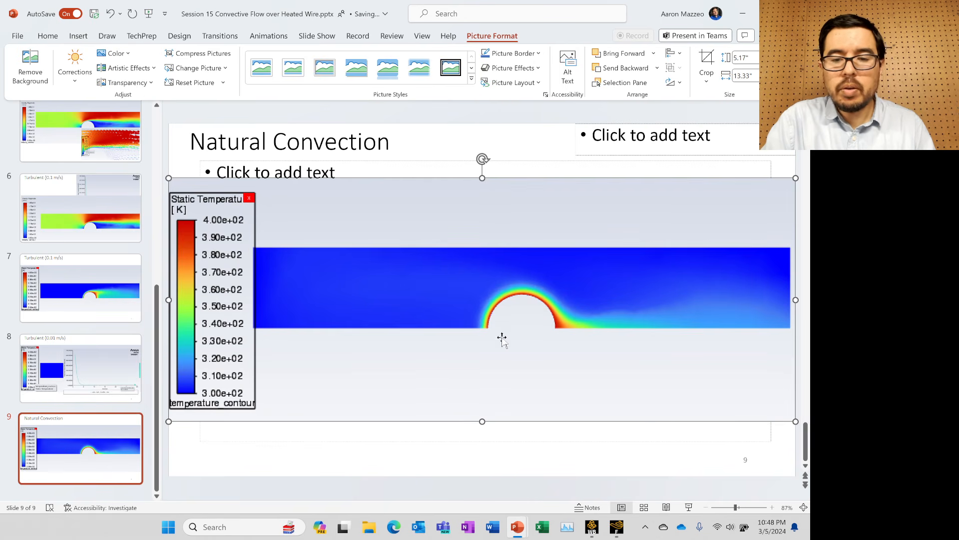
Switch back to Fluent, display vector-1 and capture the velocity vectors together with their legend
{"action": "left_click", "coordinate": [616, 528]}
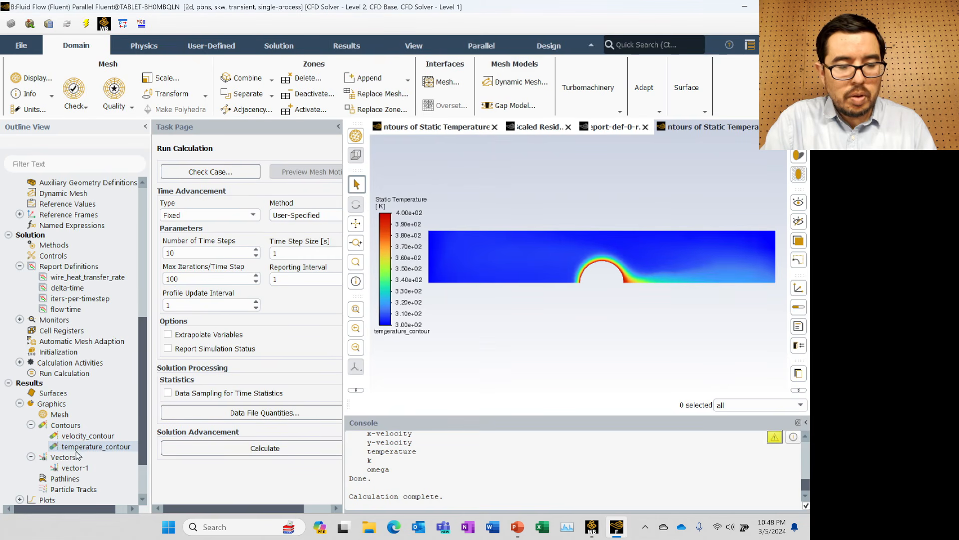
{"action": "left_click", "coordinate": [76, 469]}
{"action": "right_click", "coordinate": [76, 468]}
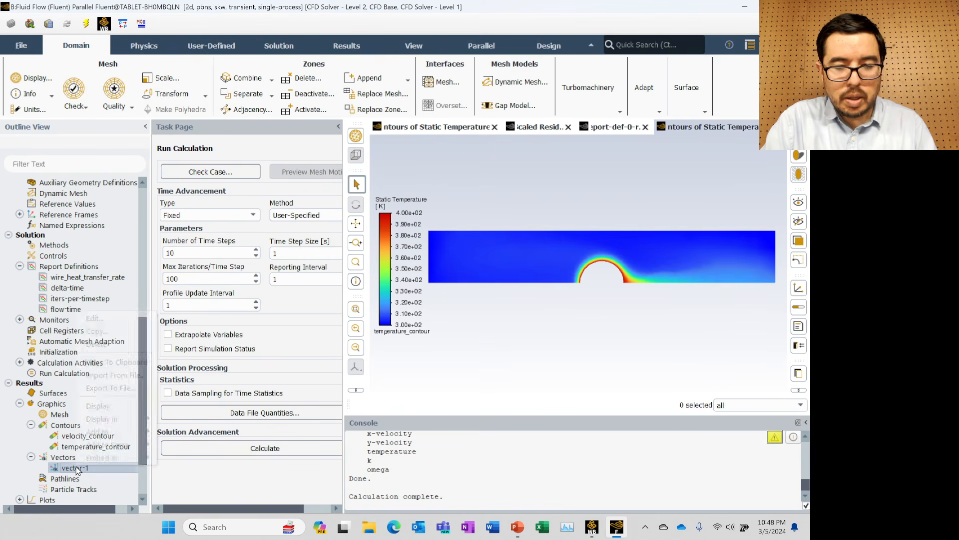
{"action": "left_click", "coordinate": [98, 403]}
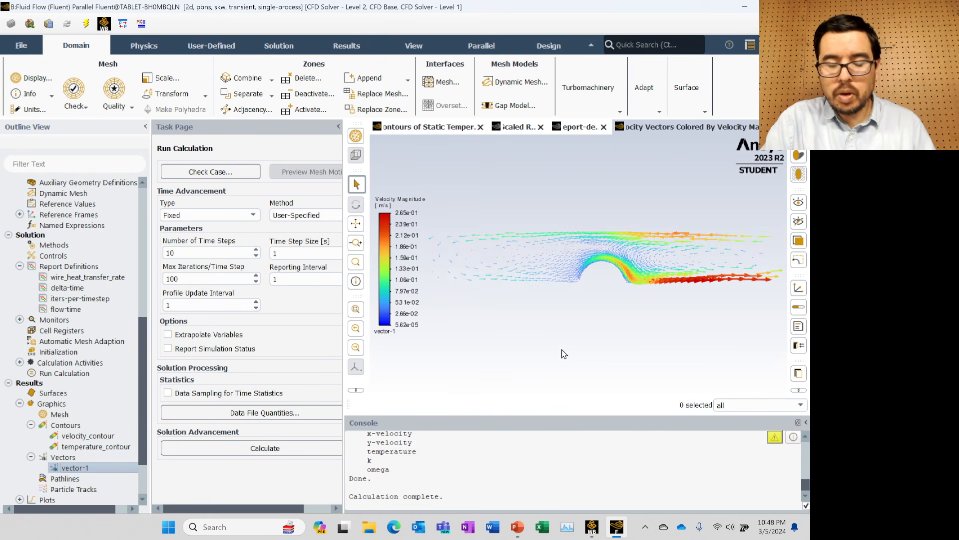
{"action": "key", "text": "super+shift+s"}
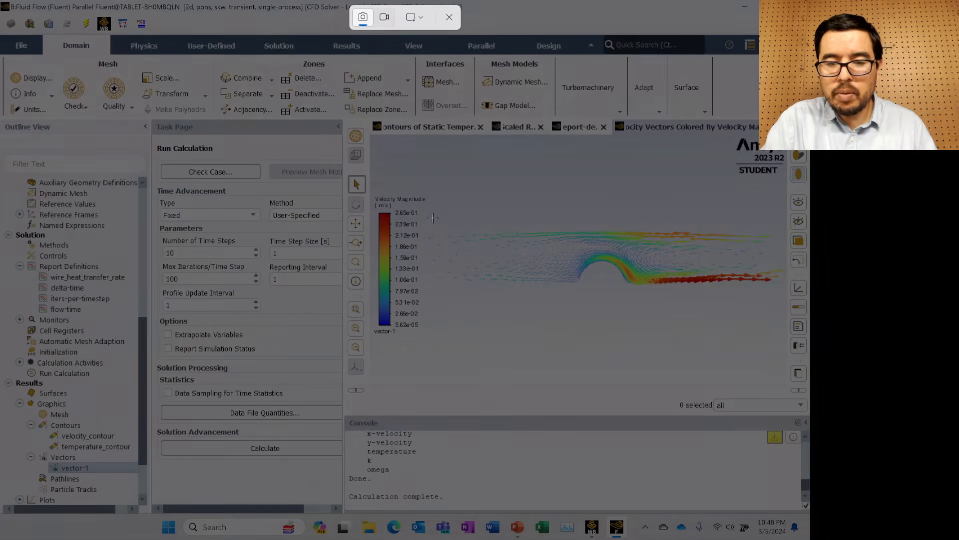
{"action": "left_click_drag", "start_coordinate": [370, 192], "coordinate": [783, 328]}
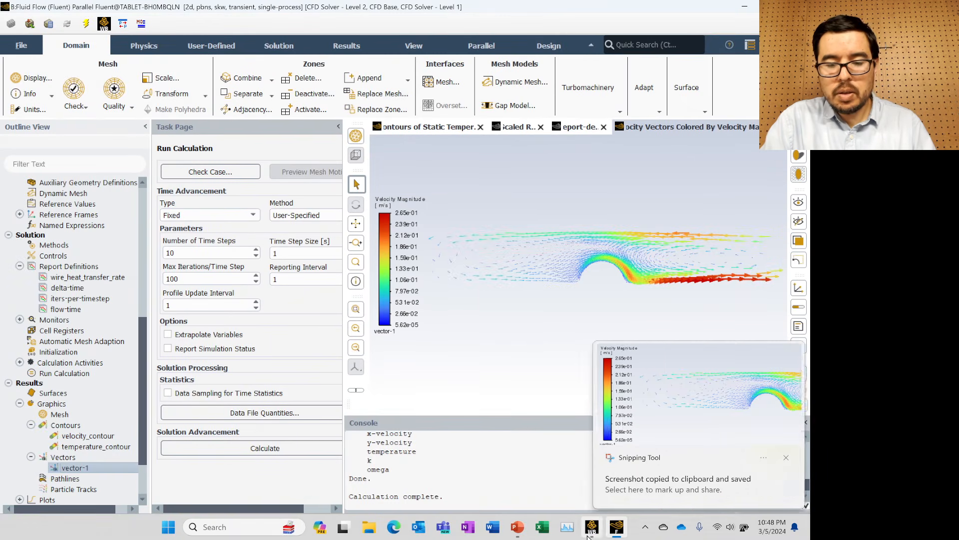
Paste the velocity vector image onto PowerPoint's Natural Convection slide, placing it lower on the slide and moving the temperature image up
{"action": "mouse_move", "coordinate": [517, 527]}
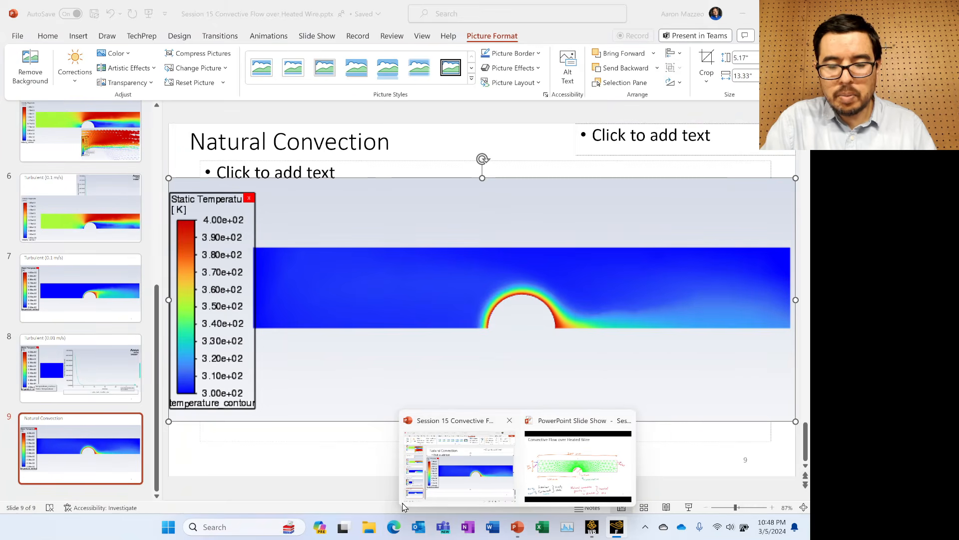
{"action": "left_click", "coordinate": [414, 496]}
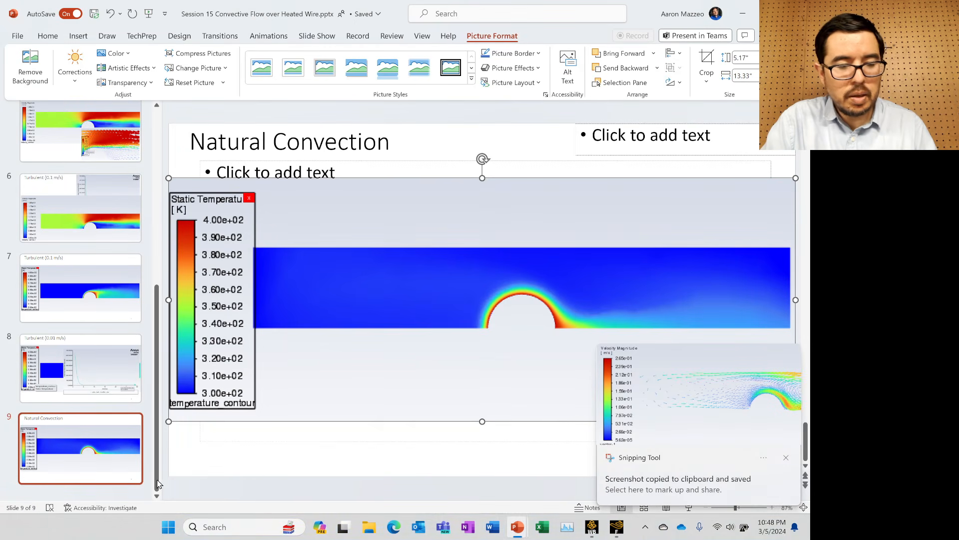
{"action": "left_click", "coordinate": [96, 492]}
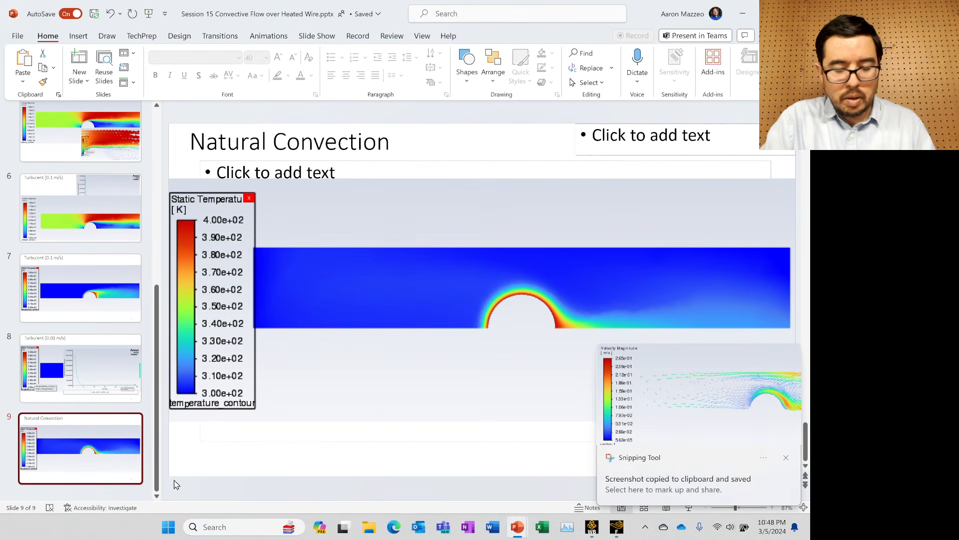
{"action": "key", "text": "ctrl+v"}
{"action": "left_click_drag", "start_coordinate": [514, 368], "coordinate": [511, 426]}
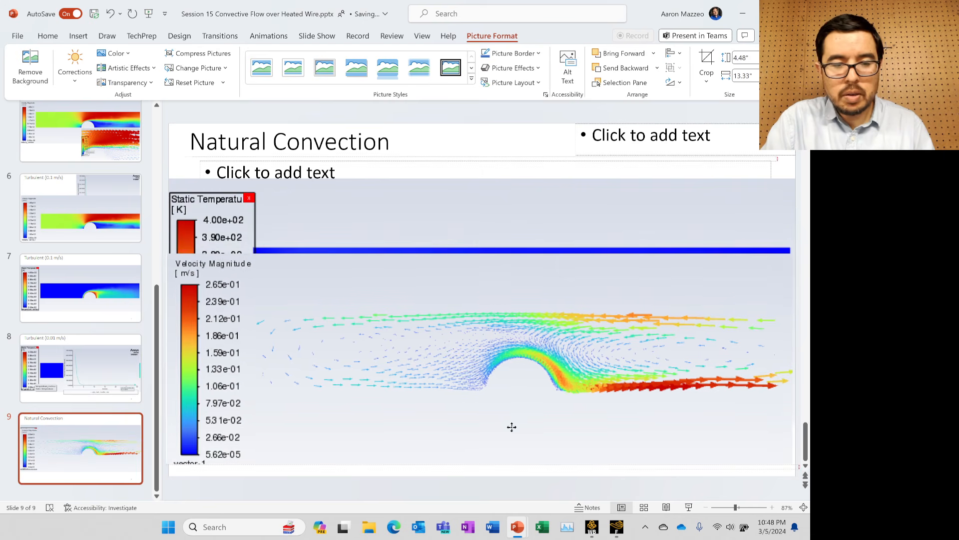
{"action": "left_click_drag", "start_coordinate": [414, 221], "coordinate": [415, 203]}
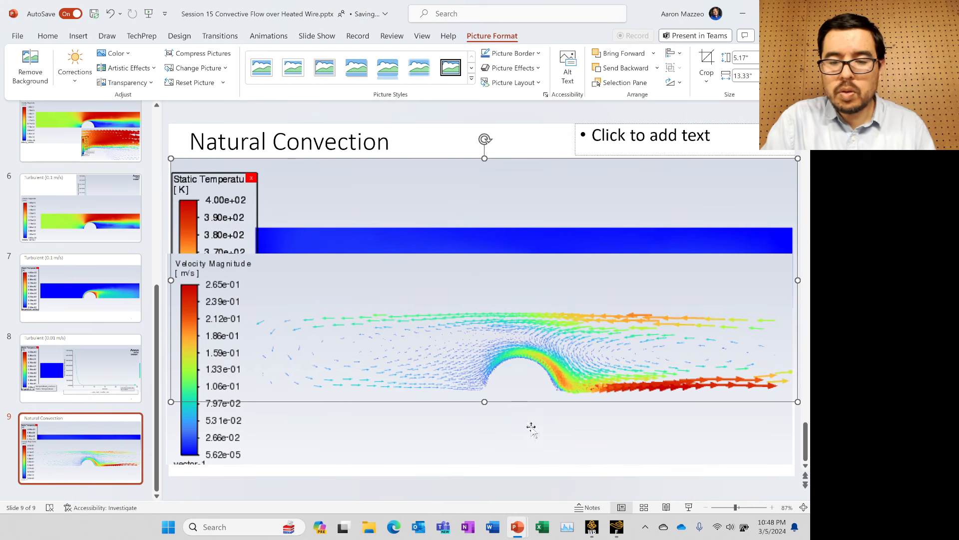
Add a blank slide at the end of the presentation and paste a copy of the Natural Convection slide directly after the original
{"action": "right_click", "coordinate": [83, 494]}
{"action": "left_click", "coordinate": [123, 450]}
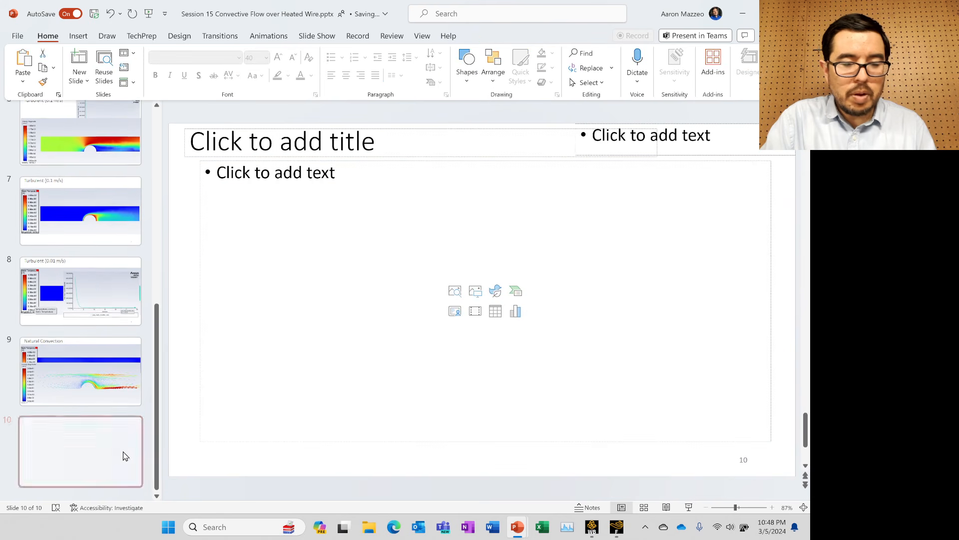
{"action": "left_click", "coordinate": [123, 386]}
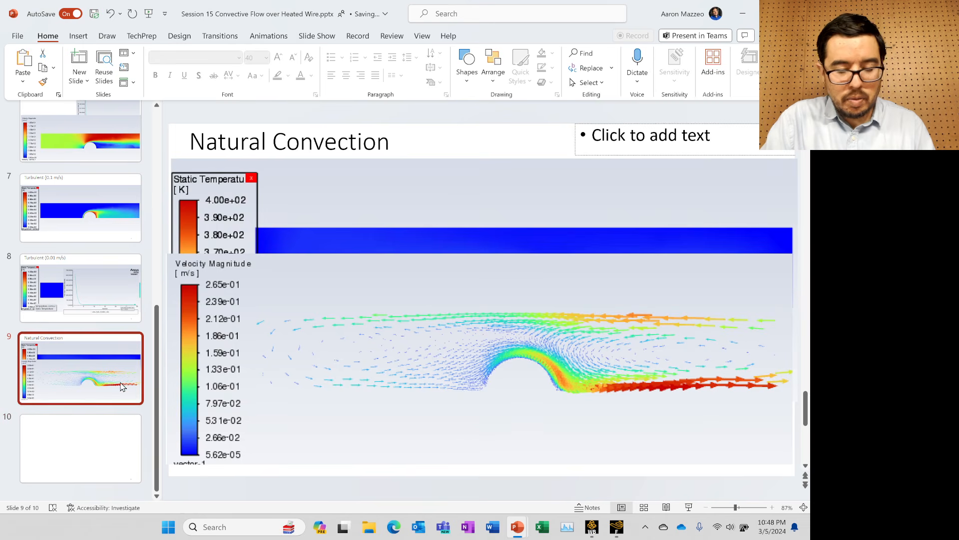
{"action": "left_click", "coordinate": [119, 418]}
{"action": "key", "text": "ctrl+v"}
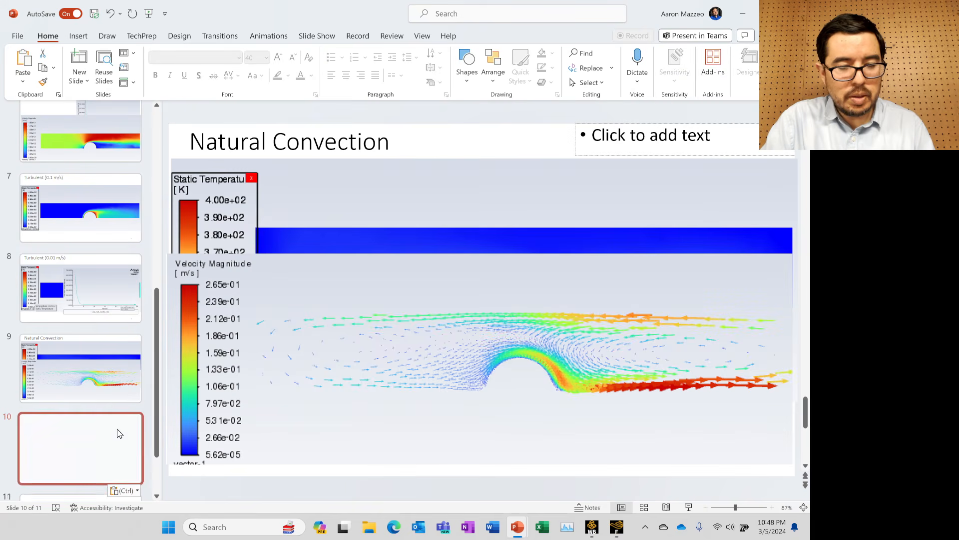
Delete the blank slide at the end of the presentation
{"action": "scroll", "coordinate": [114, 455], "scroll_direction": "down", "scroll_amount": 2}
{"action": "left_click", "coordinate": [104, 452]}
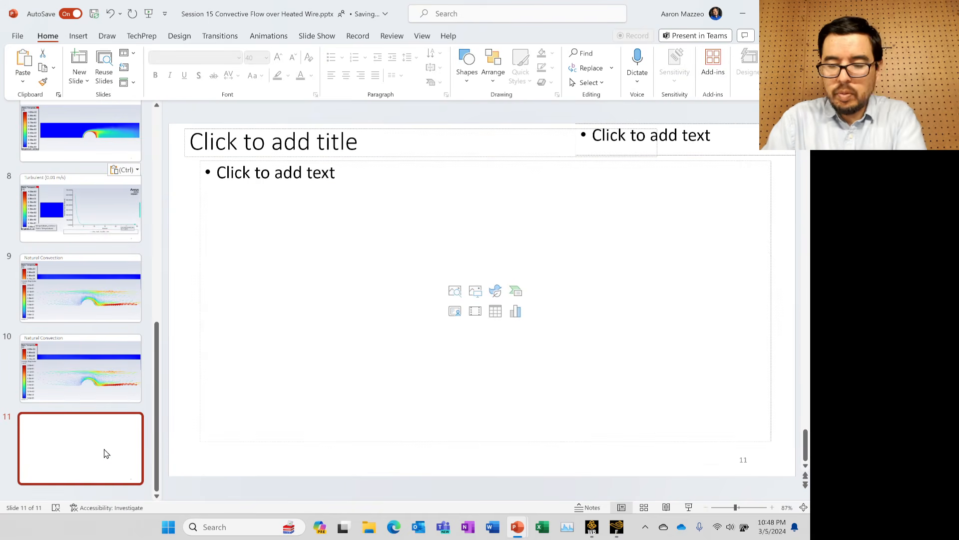
{"action": "key", "text": "Delete"}
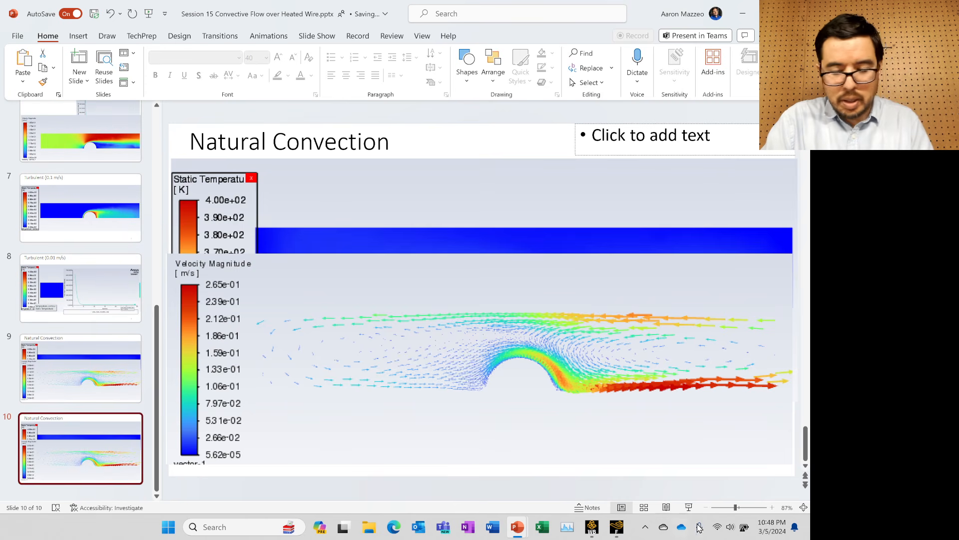
Switch to Fluent and compute the wire_heat_transfer_rate report for the total heat transfer rate at wire_edge
{"action": "mouse_move", "coordinate": [617, 531]}
{"action": "left_click", "coordinate": [617, 464]}
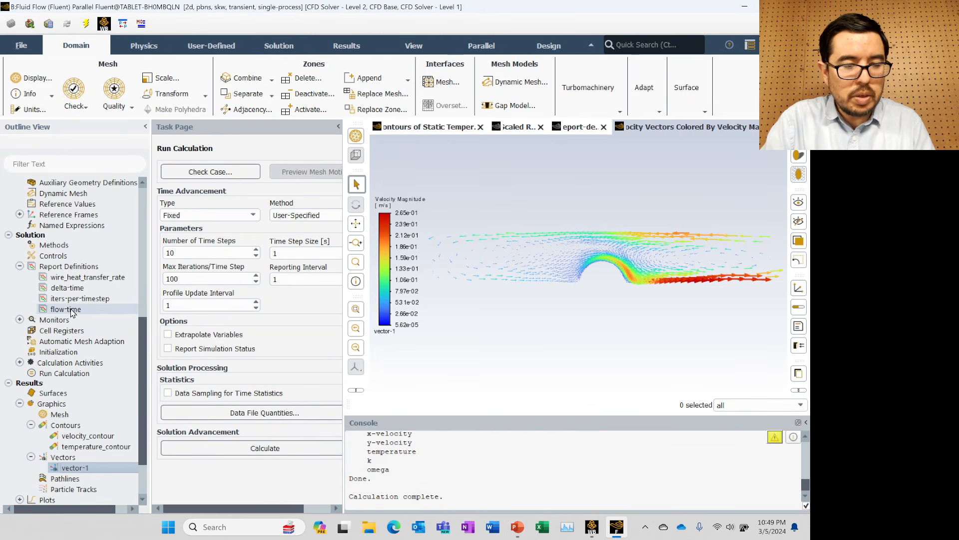
{"action": "left_click", "coordinate": [75, 277]}
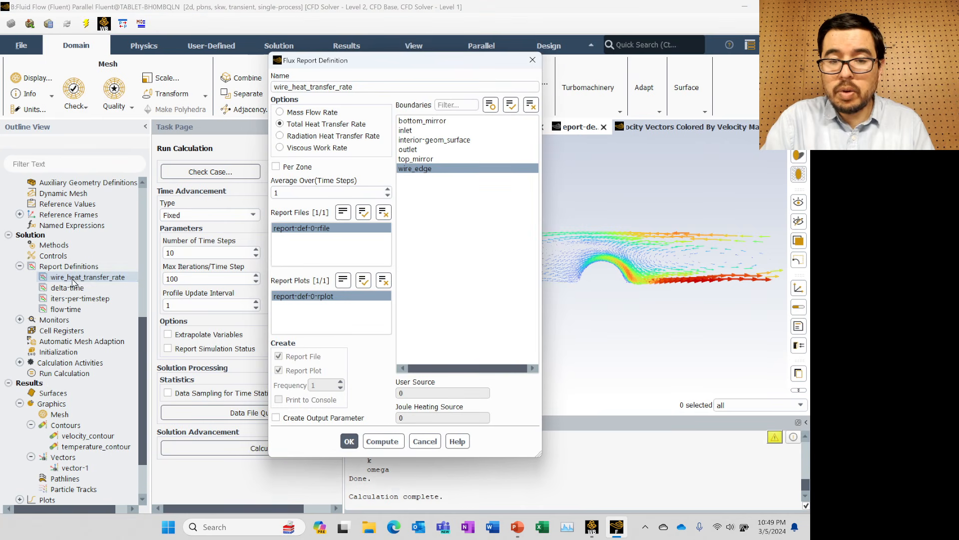
{"action": "left_click", "coordinate": [388, 442]}
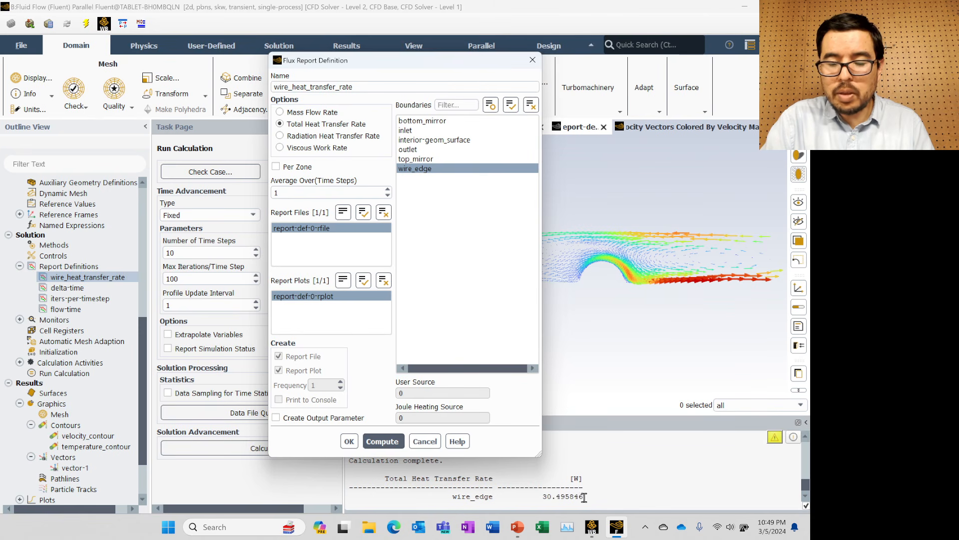
{"action": "left_click", "coordinate": [424, 442]}
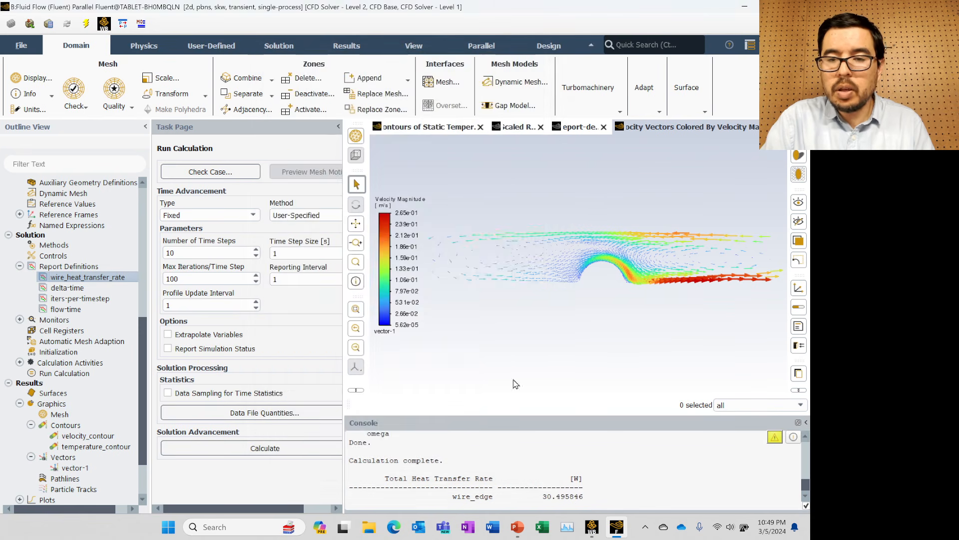
Examine the wire heat transfer rate plot over flow time, check the scaled residuals plot, and return to the heat transfer plot
{"action": "left_click", "coordinate": [579, 129]}
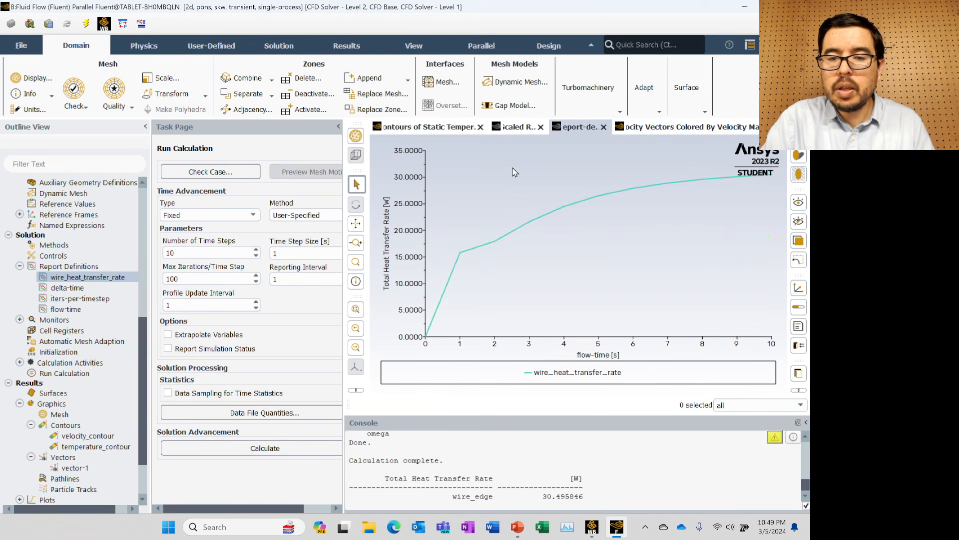
{"action": "left_click", "coordinate": [519, 131]}
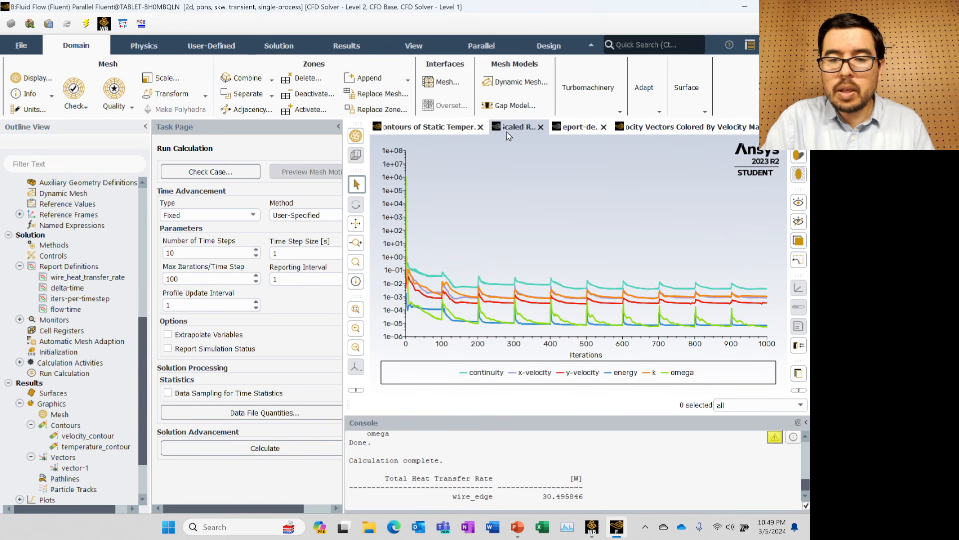
{"action": "left_click", "coordinate": [583, 126]}
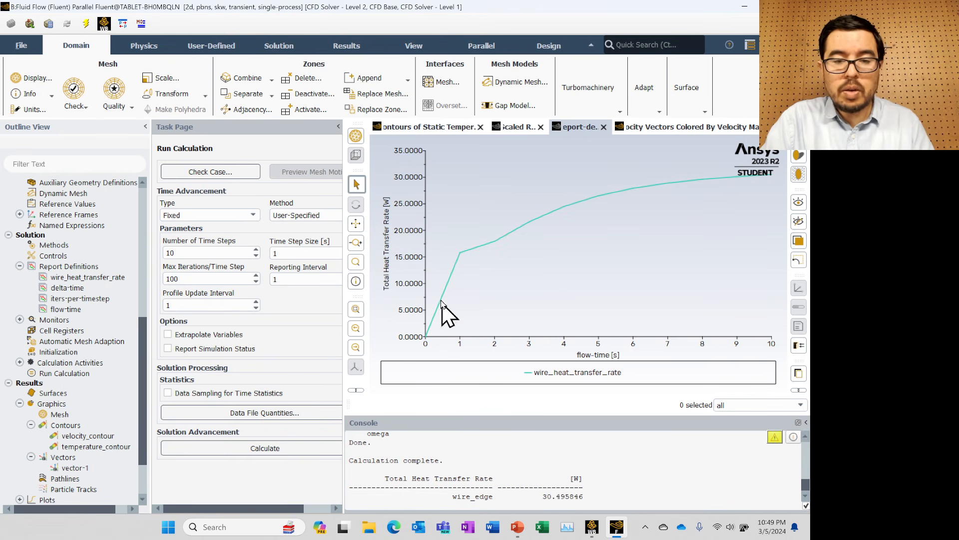
Capture the heat transfer rate plot with the data label at 9 s showing, together with the computed wire_edge rate in the console
{"action": "key", "text": "super+shift+s"}
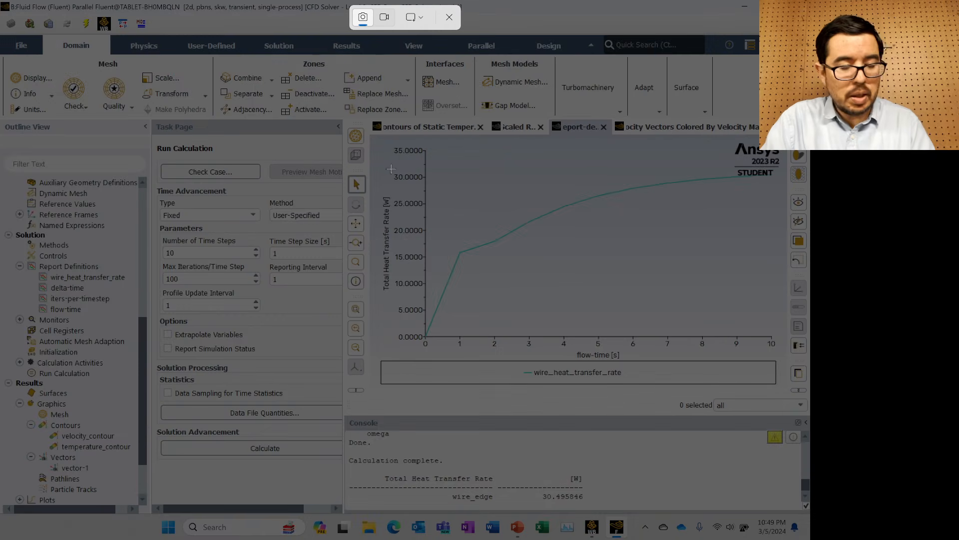
{"action": "key", "text": "Escape"}
{"action": "mouse_move", "coordinate": [731, 182]}
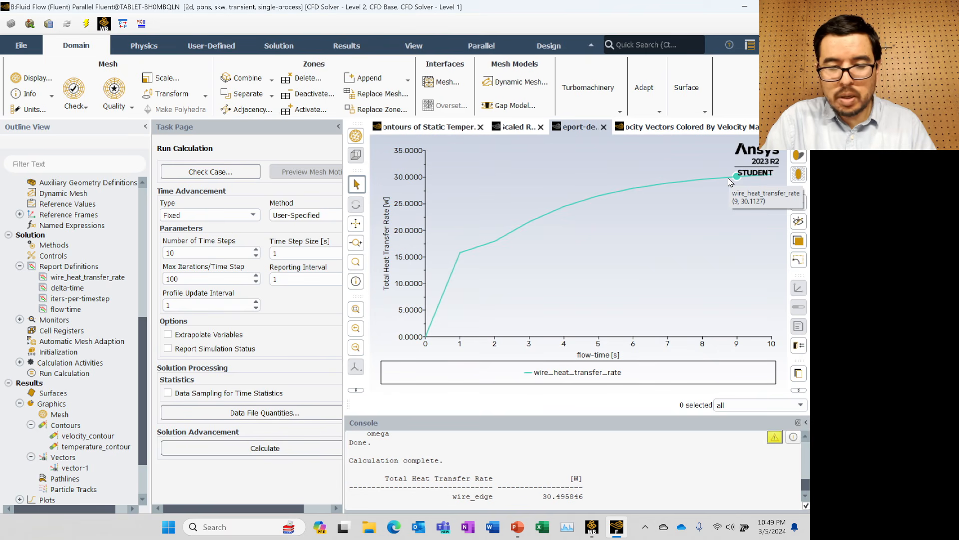
{"action": "key", "text": "super+shift+s"}
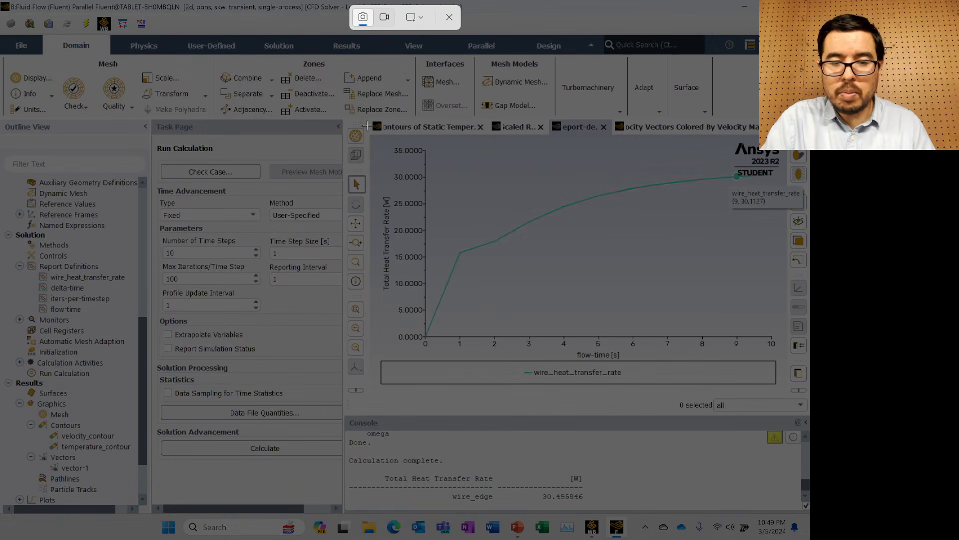
{"action": "left_click_drag", "start_coordinate": [372, 138], "coordinate": [786, 511]}
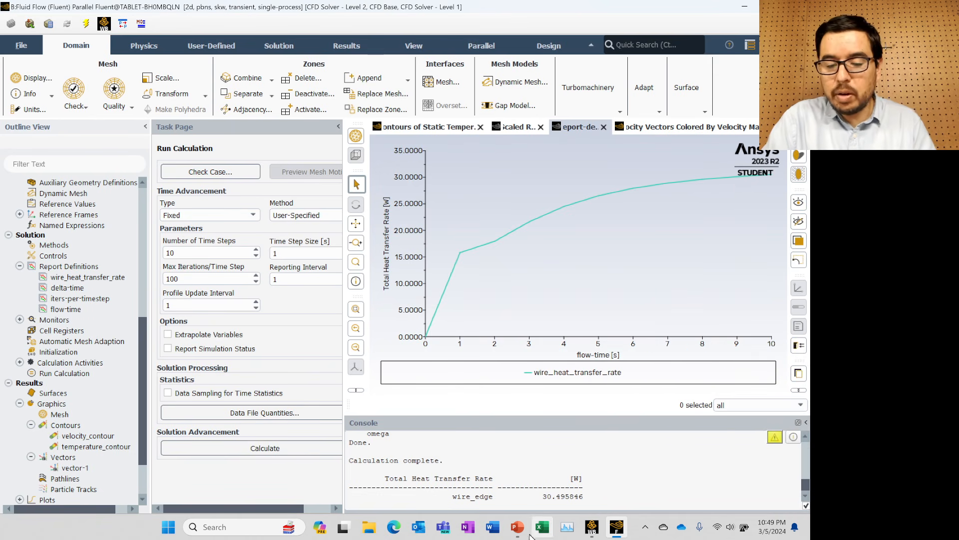
{"action": "mouse_move", "coordinate": [525, 531]}
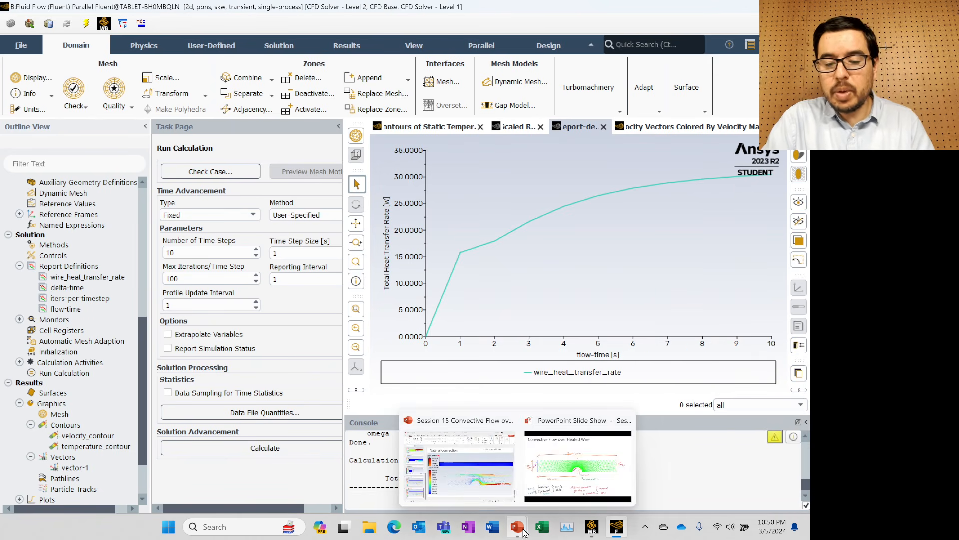
{"action": "left_click", "coordinate": [545, 493]}
{"action": "key", "text": "super+Tab"}
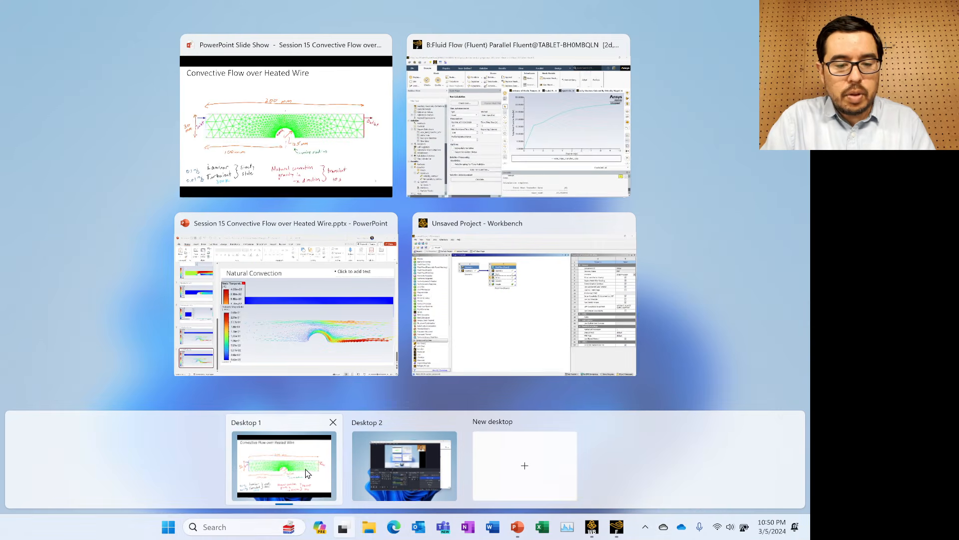
{"action": "left_click", "coordinate": [282, 477]}
{"action": "key", "text": "super+Tab"}
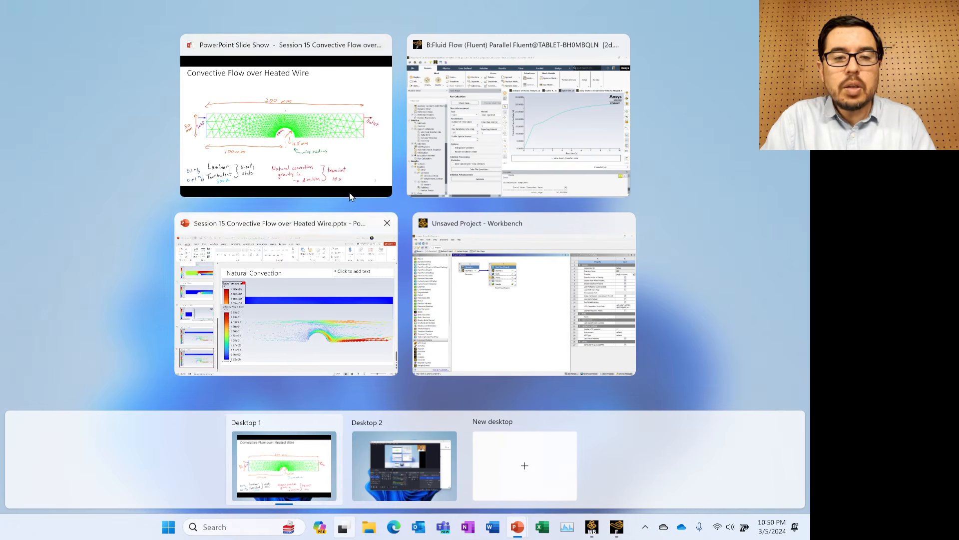
{"action": "left_click", "coordinate": [307, 475]}
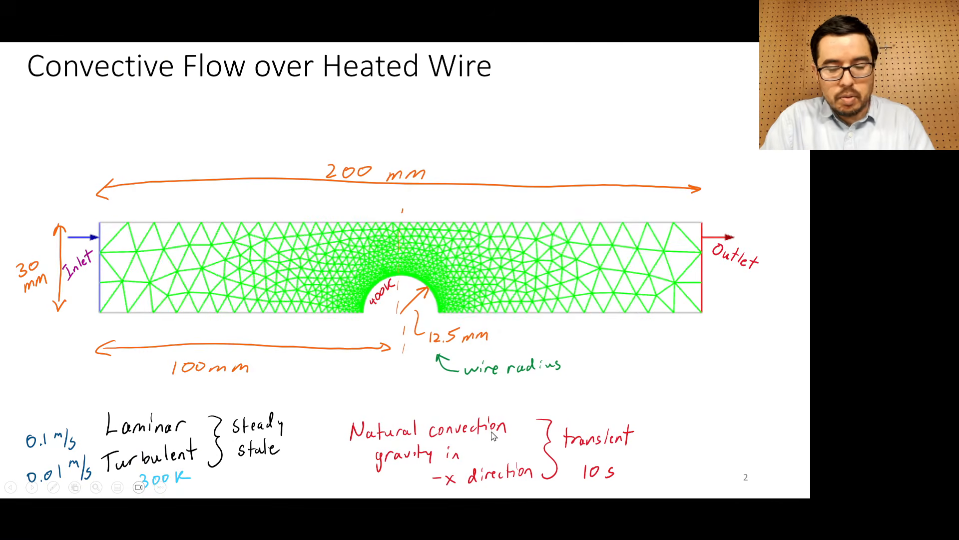
{"action": "key", "text": "super+Tab"}
Switch to the PowerPoint editing window and delete the velocity vector and temperature images from the duplicated Natural Convection slide
{"action": "mouse_move", "coordinate": [520, 533]}
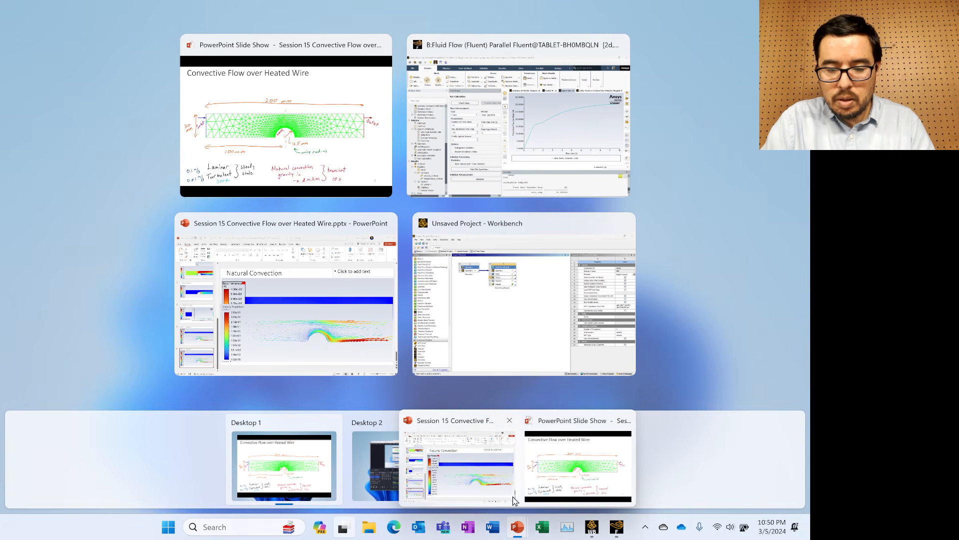
{"action": "left_click", "coordinate": [487, 489]}
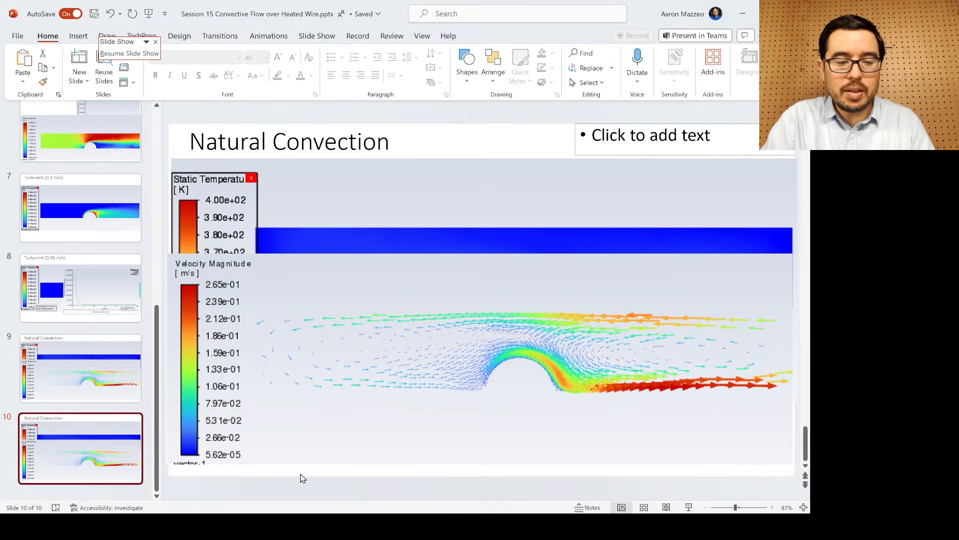
{"action": "left_click", "coordinate": [384, 418]}
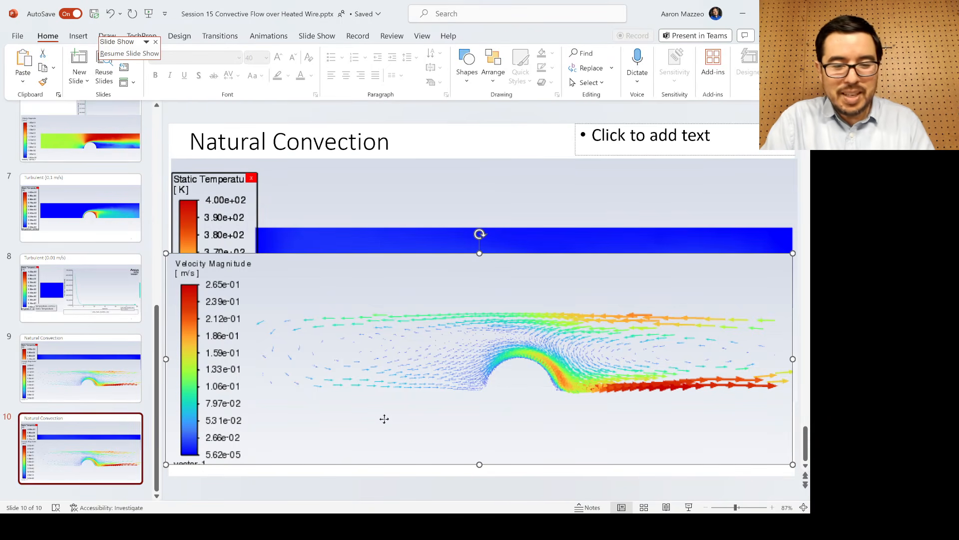
{"action": "key", "text": "Delete"}
{"action": "left_click", "coordinate": [444, 322]}
{"action": "key", "text": "Delete"}
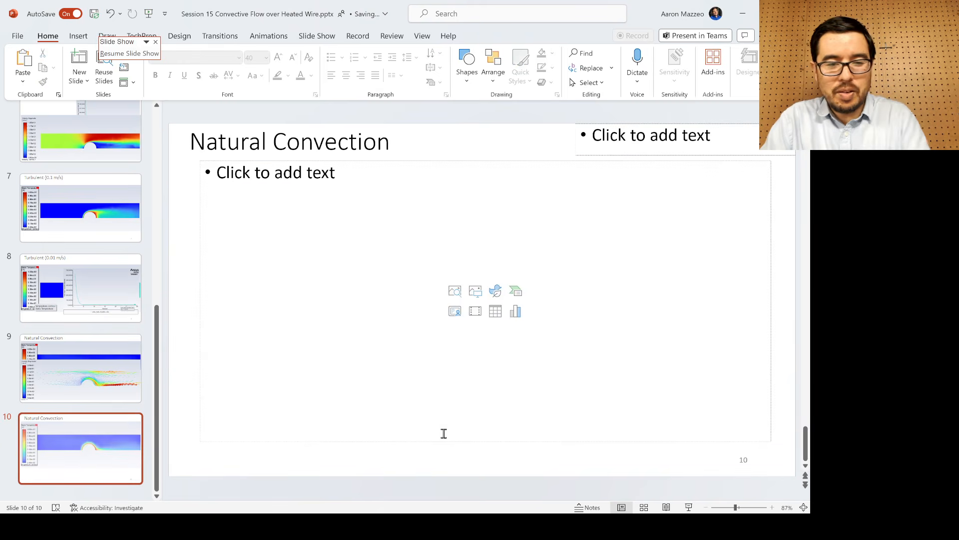
Paste the heat transfer capture onto the second Natural Convection slide, shrink it to about 6.51 by 7.27 inches, and place it clear of the title
{"action": "key", "text": "ctrl+v"}
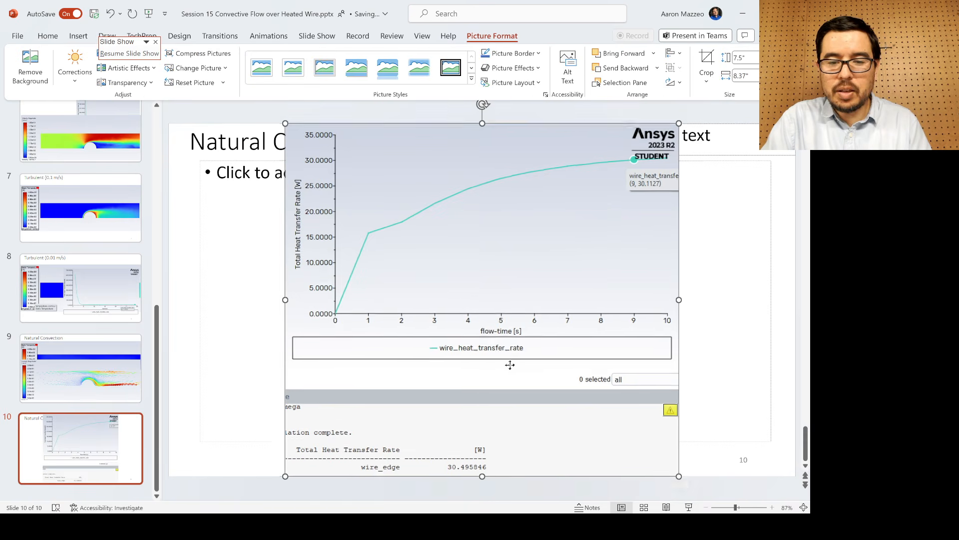
{"action": "left_click_drag", "start_coordinate": [510, 364], "coordinate": [525, 378]}
{"action": "left_click_drag", "start_coordinate": [303, 137], "coordinate": [356, 183]}
{"action": "left_click_drag", "start_coordinate": [451, 212], "coordinate": [490, 165]}
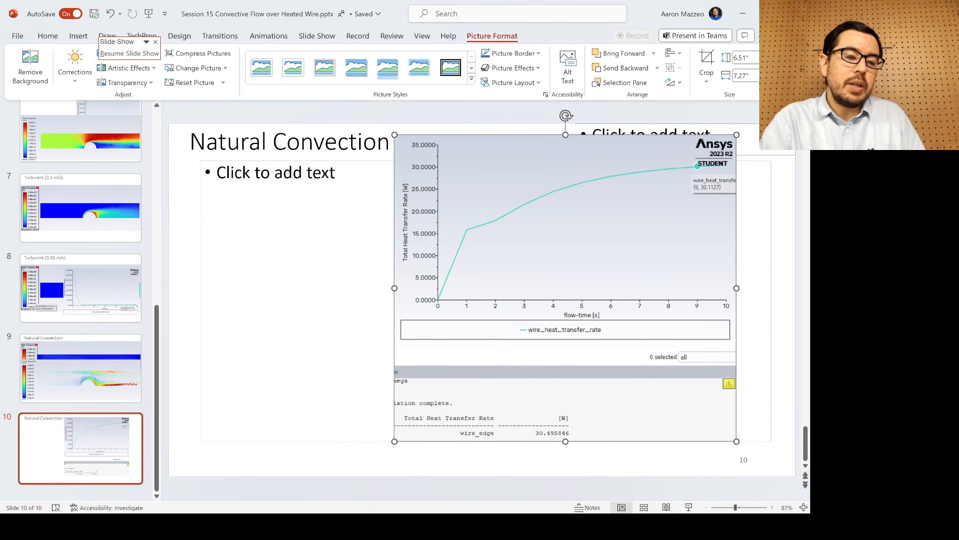
Review the slides from the first Natural Convection slide back to the title slide, and bring up the Convective Flow over Heated Wire slide
{"action": "left_click", "coordinate": [83, 368]}
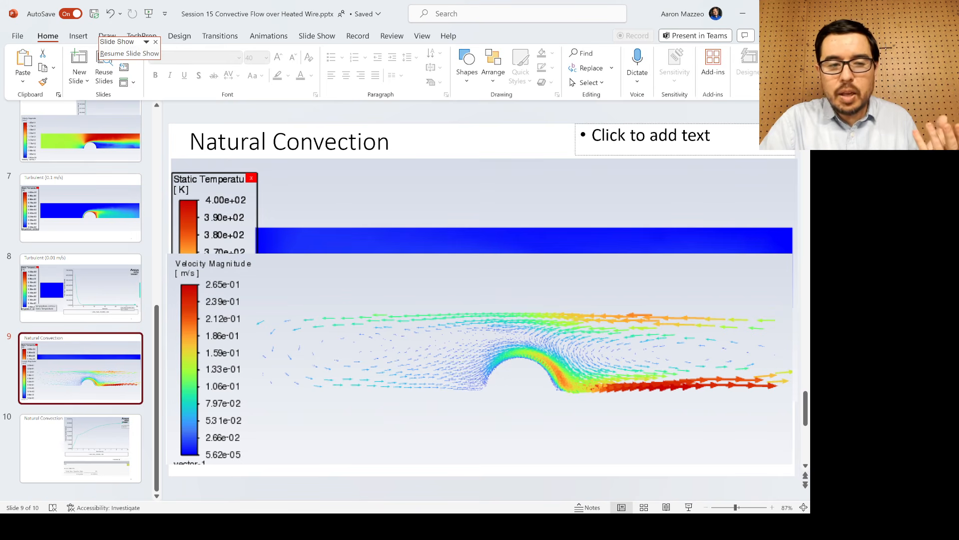
{"action": "key", "text": "Up"}
{"action": "key", "text": "Up"}
{"action": "key", "text": "Up"}
{"action": "key", "text": "Up"}
{"action": "key", "text": "Up"}
{"action": "key", "text": "Up"}
{"action": "key", "text": "Up"}
{"action": "key", "text": "Up"}
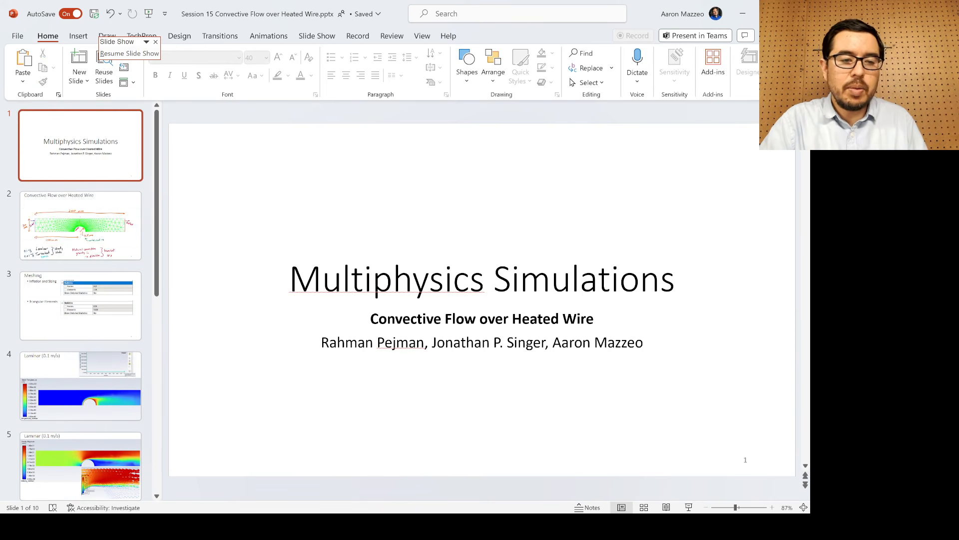
{"action": "left_click", "coordinate": [65, 201]}
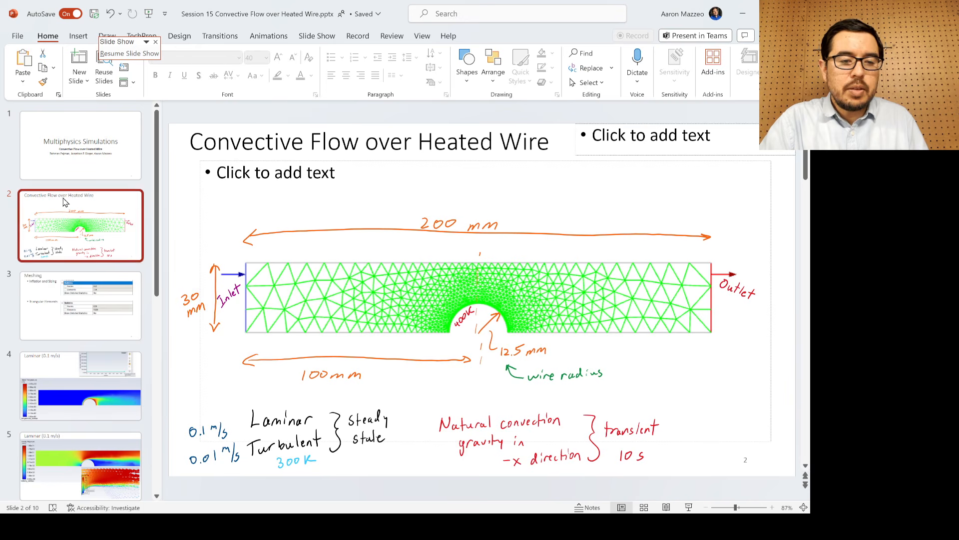